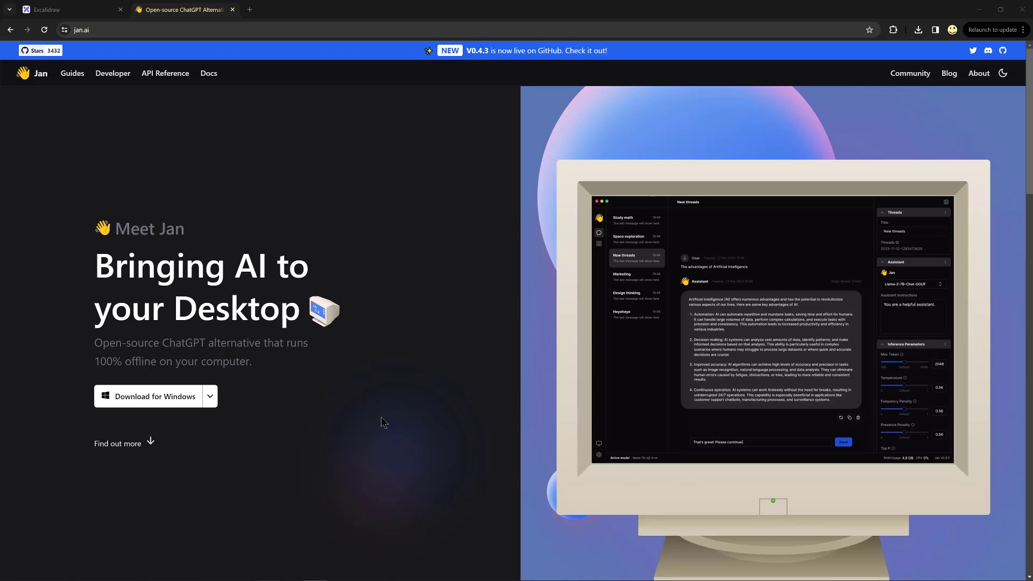
Examine the Jan homepage's introduction, per-platform download options and 100% open source section, enlarging the page by one zoom level
scroll(381, 417, down, 3)
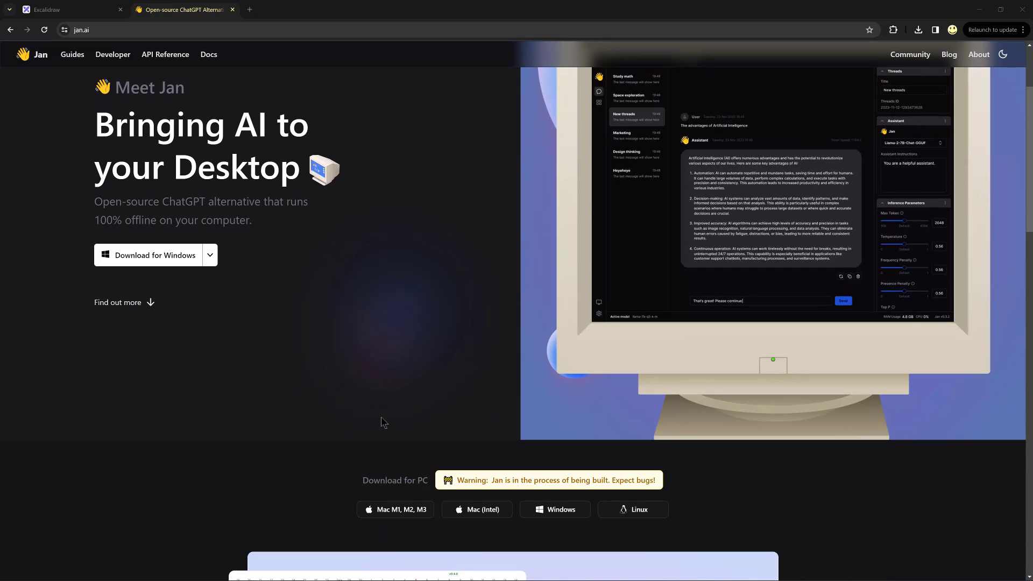
scroll(383, 423, up, 3)
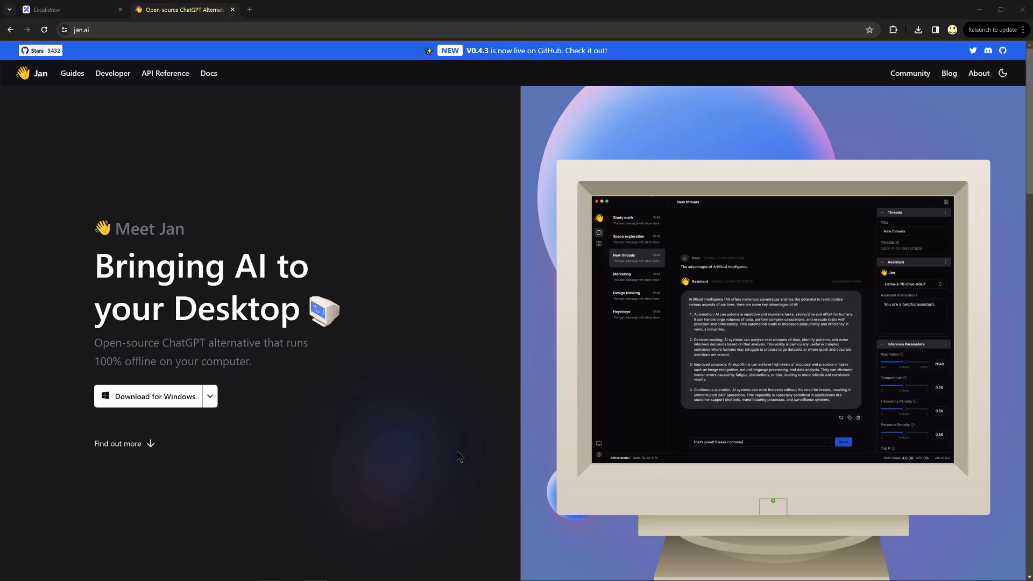
scroll(444, 451, down, 4)
scroll(443, 454, down, 4)
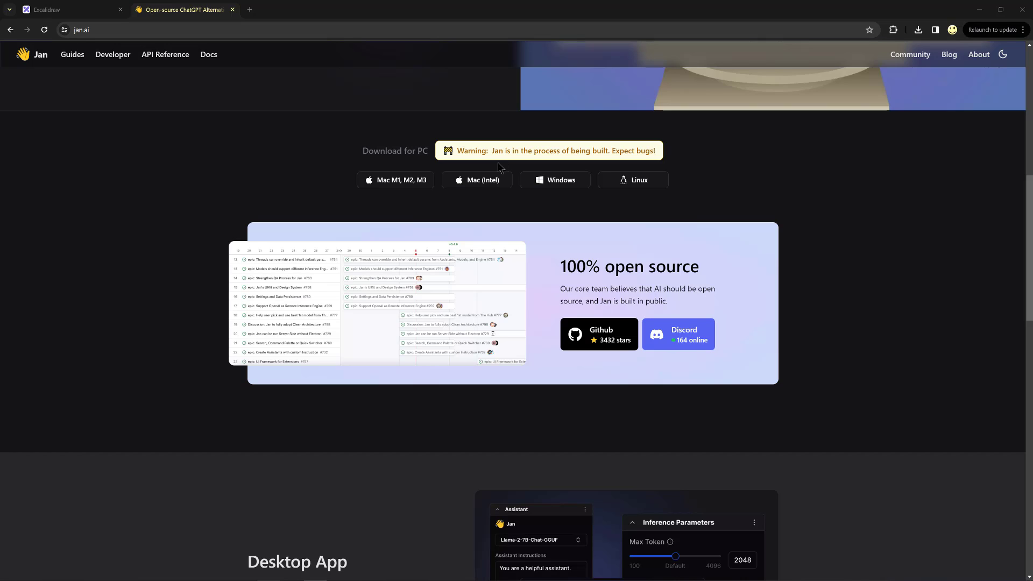
mouse_move(334, 275)
key(ctrl+plus)
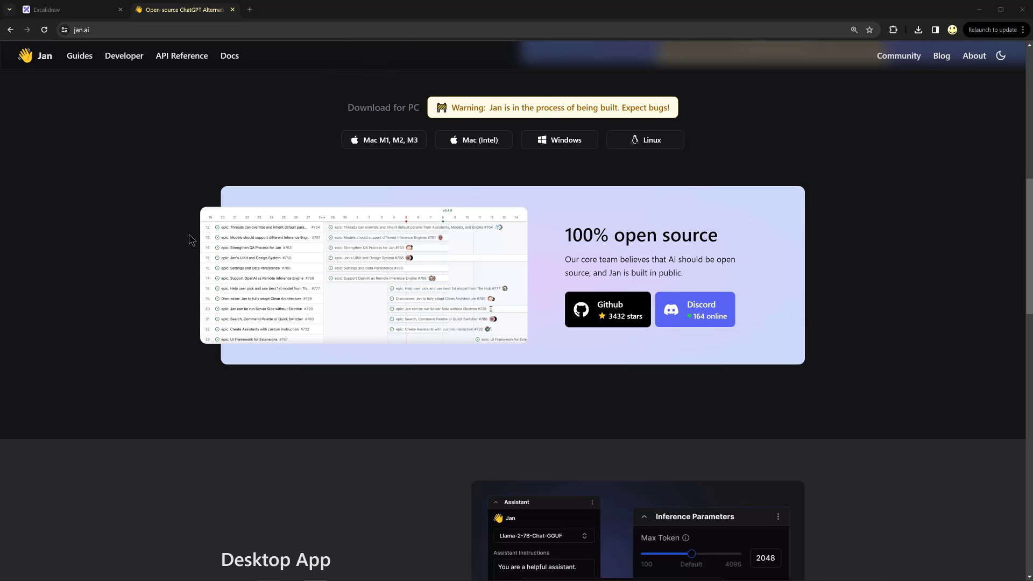
scroll(187, 240, up, 1)
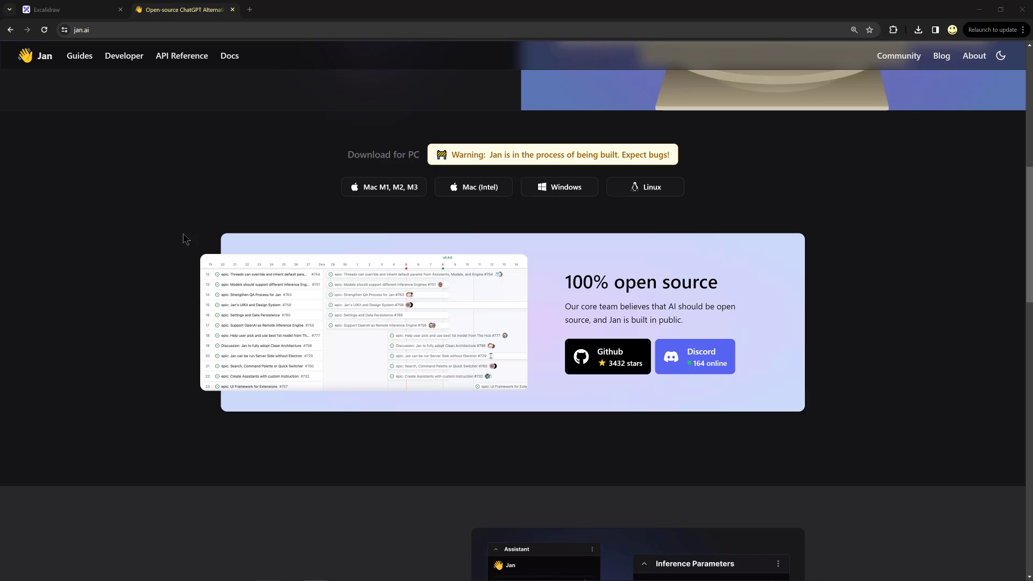
Review the Desktop App, Mobile App, and Offline and Local First sections of the Jan homepage
scroll(441, 368, down, 5)
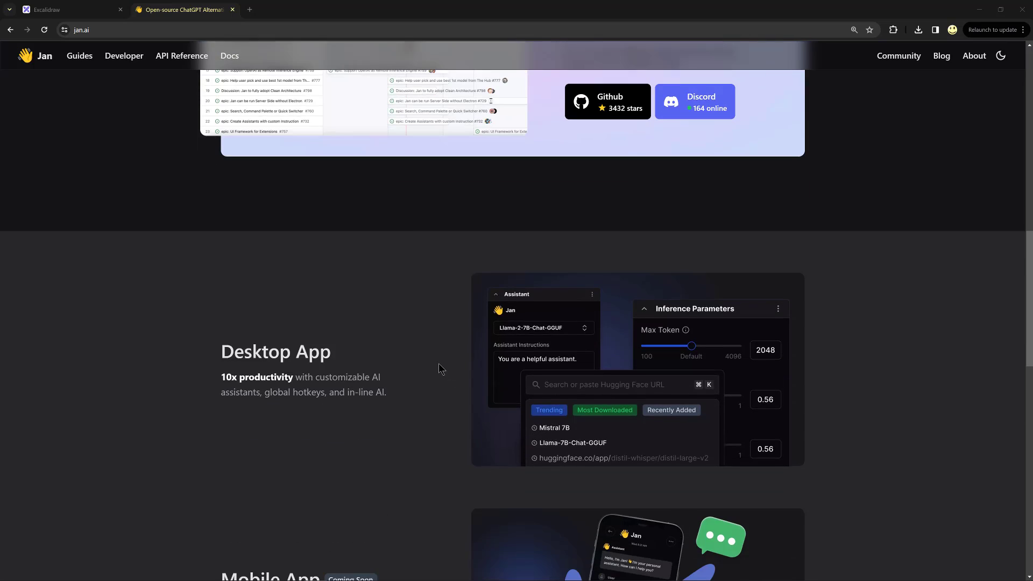
scroll(439, 364, down, 2)
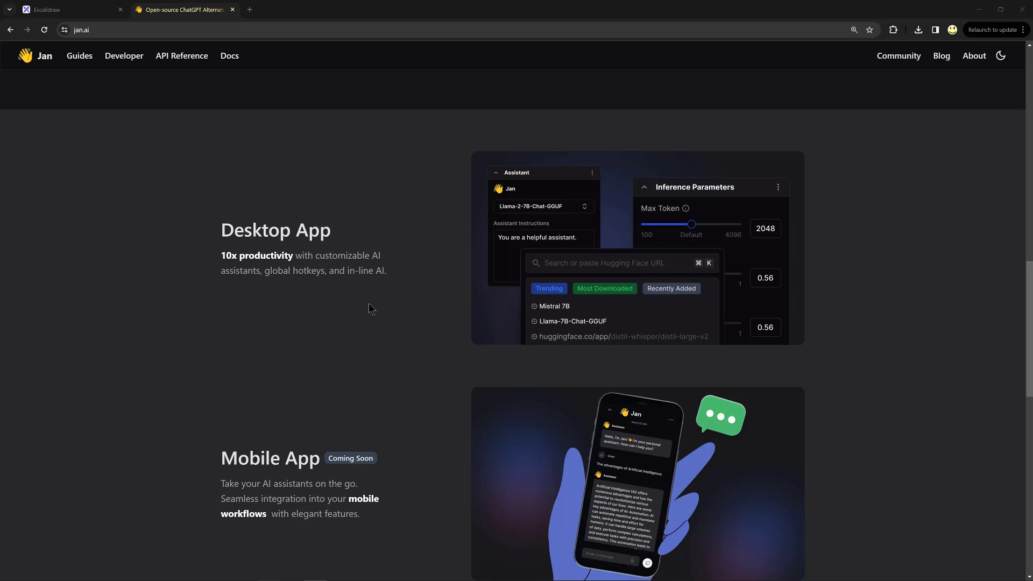
scroll(369, 303, down, 3)
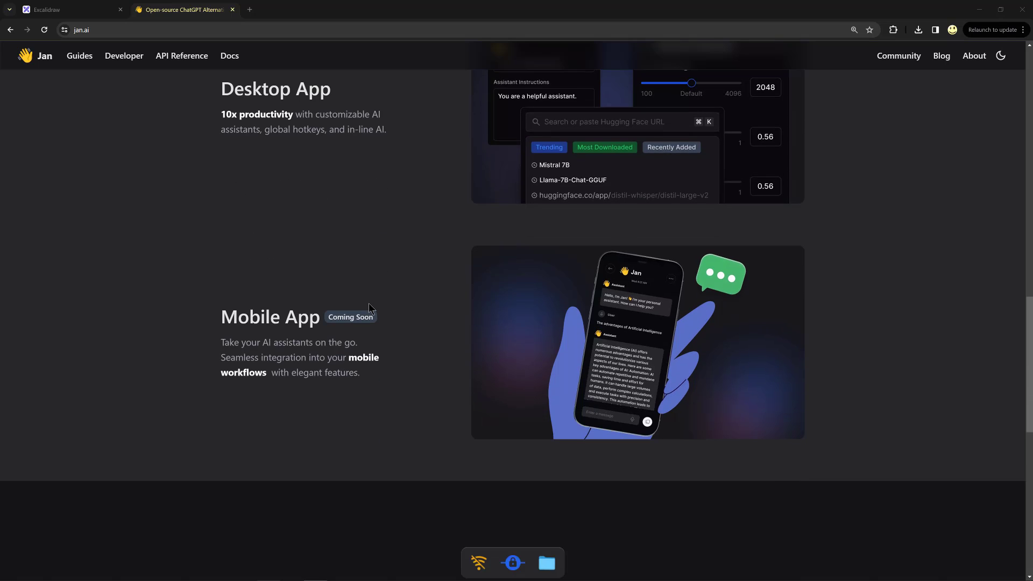
scroll(369, 304, down, 5)
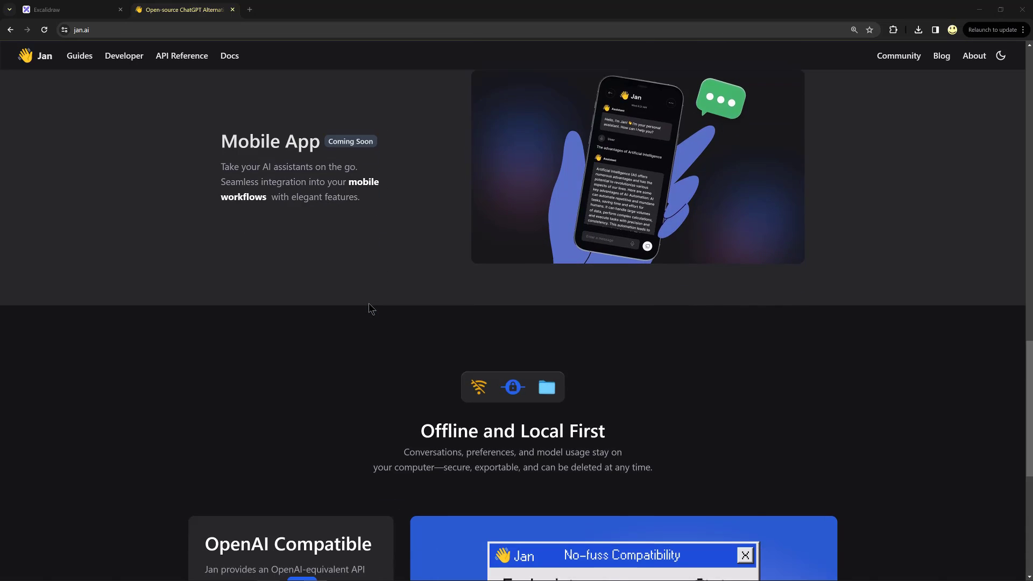
scroll(369, 305, up, 8)
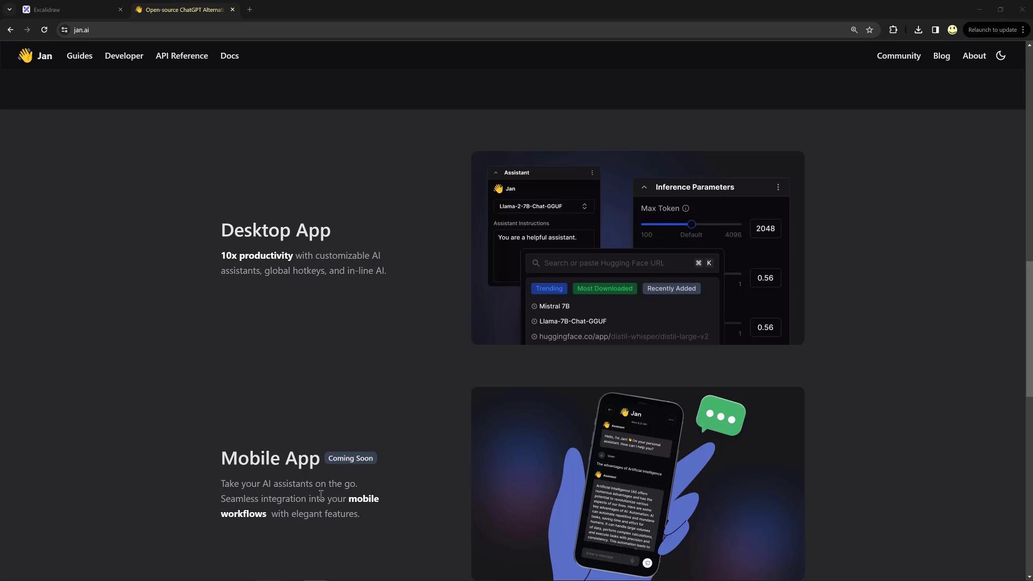
scroll(320, 495, down, 7)
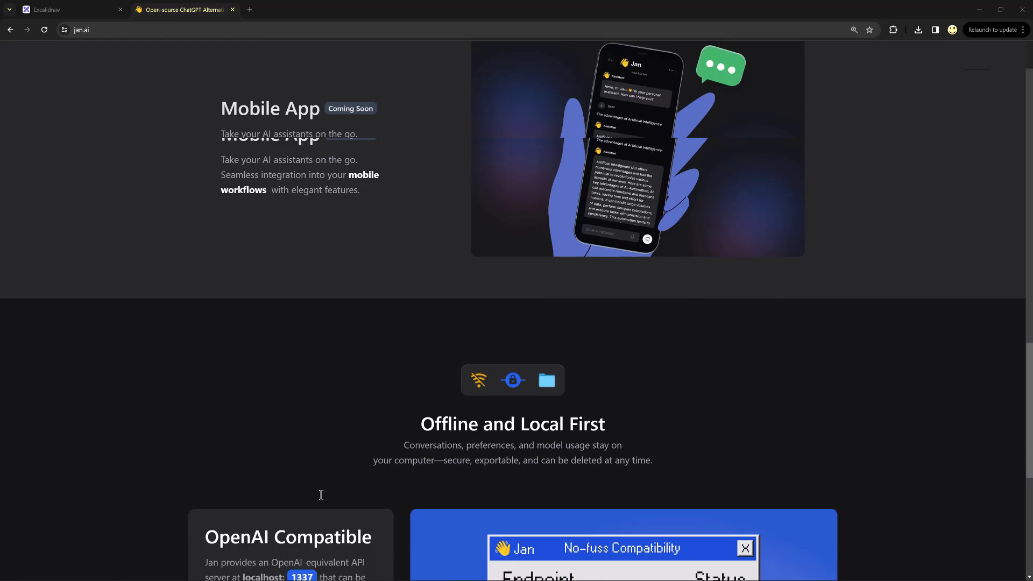
scroll(320, 495, down, 2)
scroll(321, 495, down, 1)
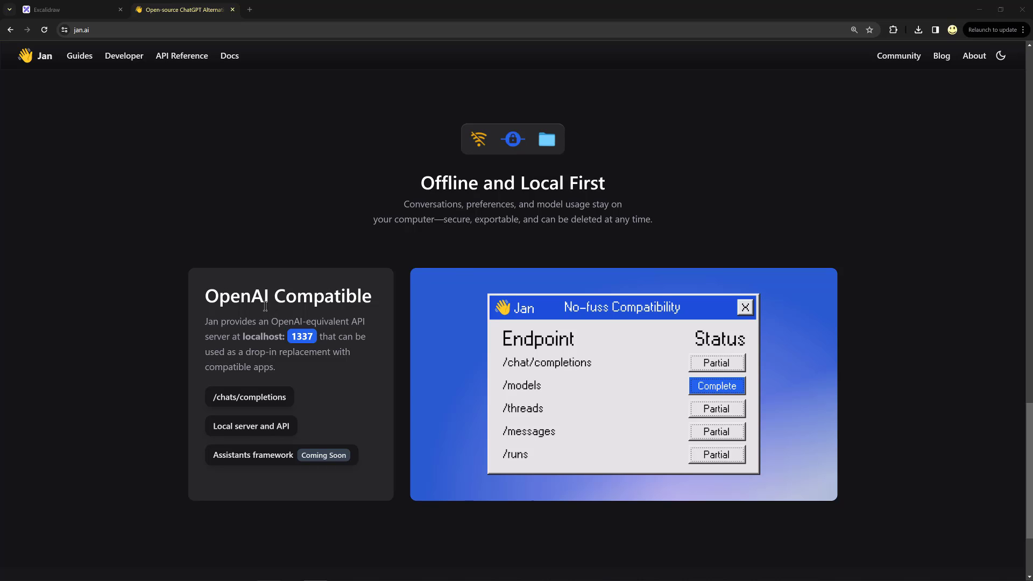
Highlight the "OpenAI Compatible" heading and the "Local server" text below it, and view the rest of the homepage
drag(210, 295, 372, 299)
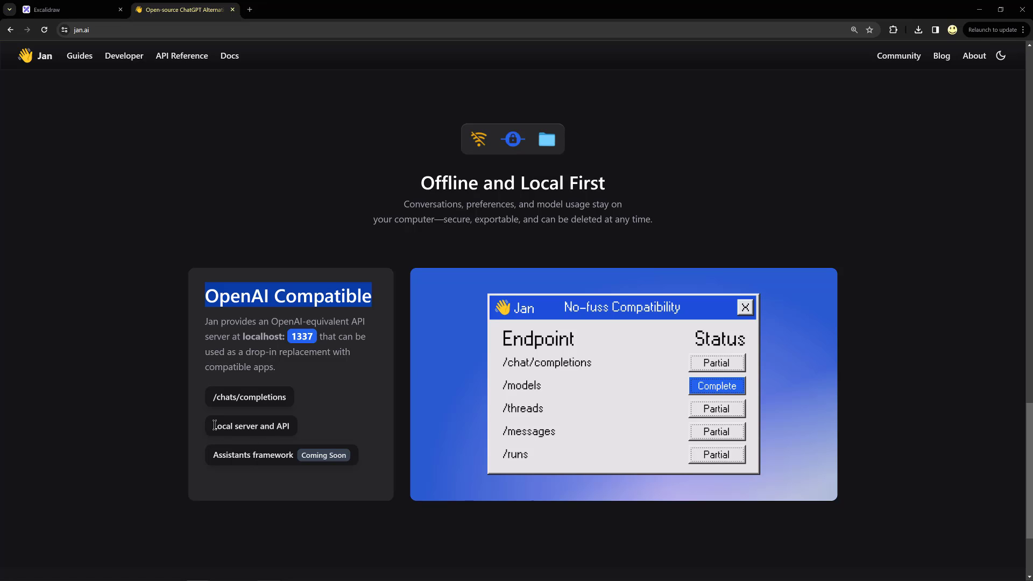
drag(214, 425, 260, 428)
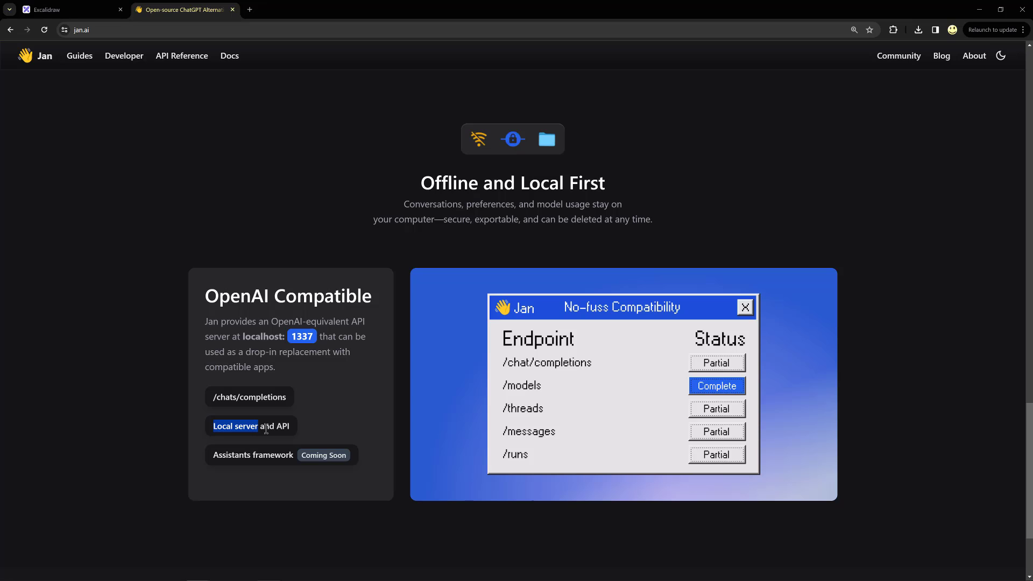
scroll(265, 429, down, 3)
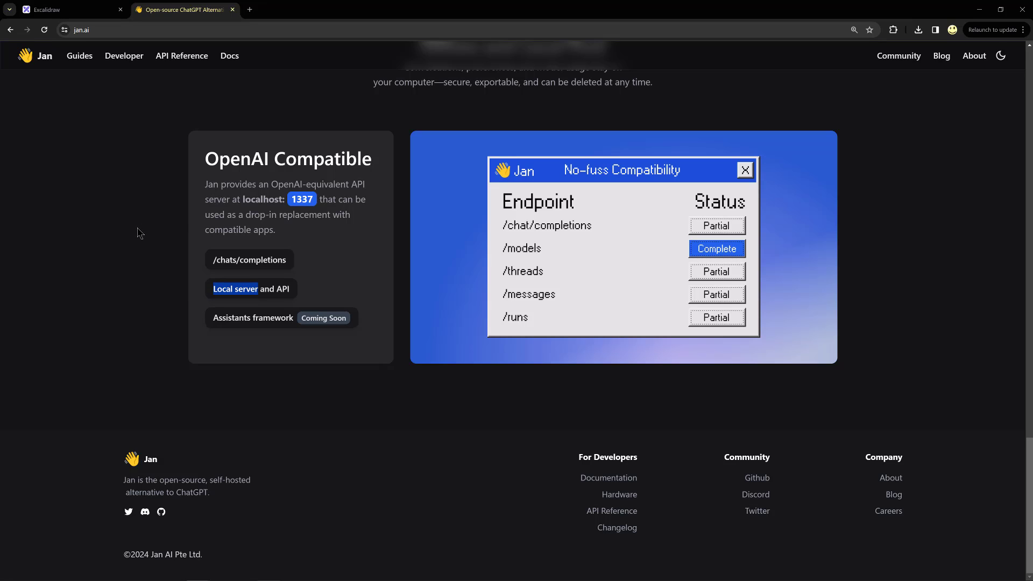
Open the Architecture page in Jan's Developer documentation
scroll(139, 232, up, 7)
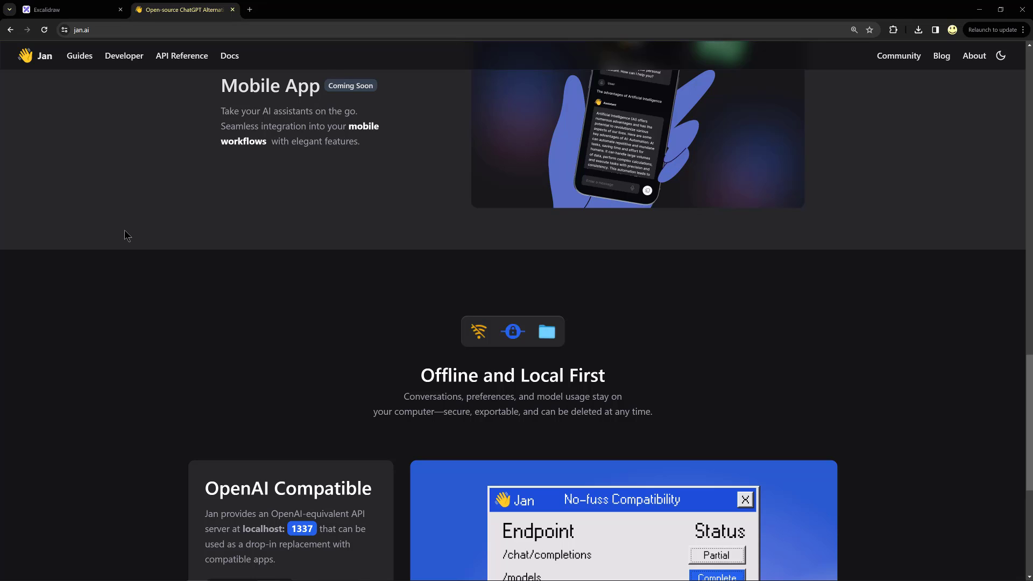
scroll(133, 86, up, 1)
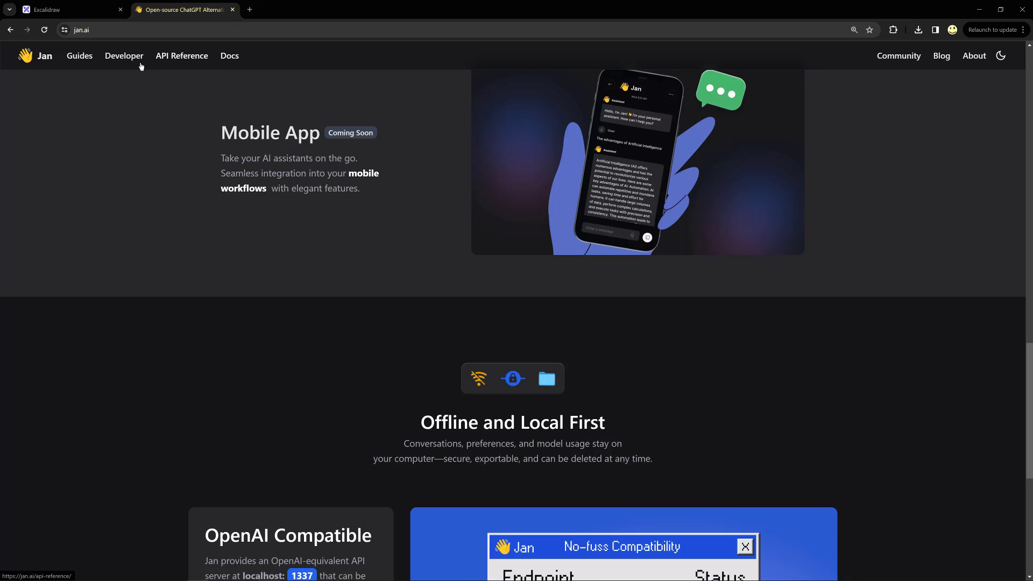
click(119, 63)
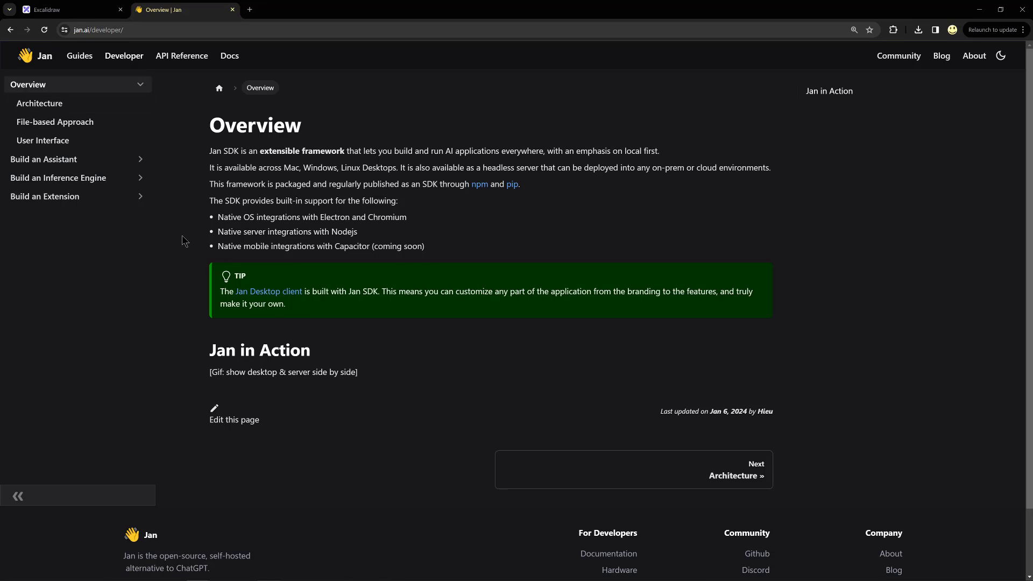
click(43, 103)
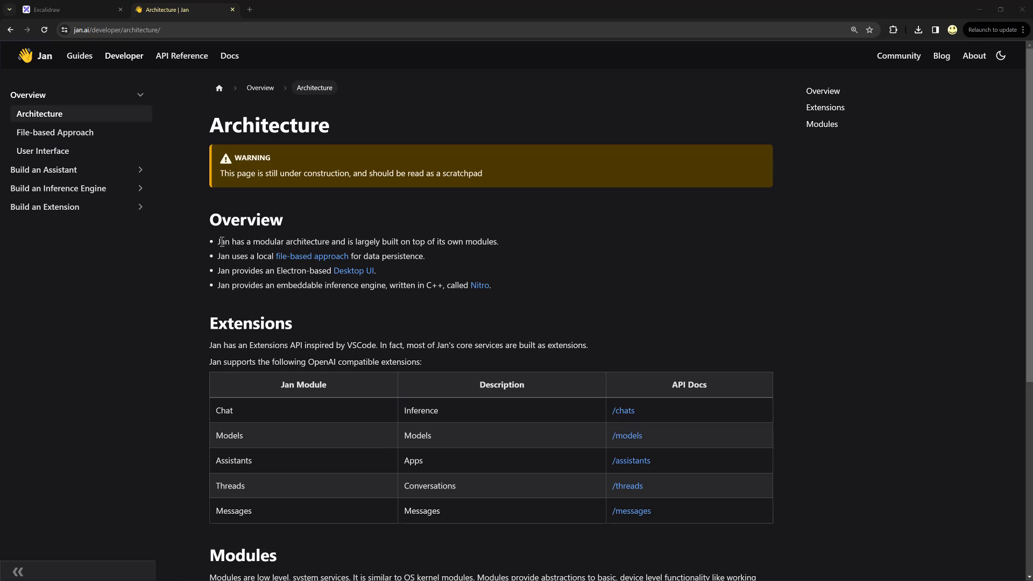
Highlight the Architecture page's statements on modular architecture, the embeddable inference engine and the construction warning, and review its Extensions and Modules sections
drag(251, 241, 489, 245)
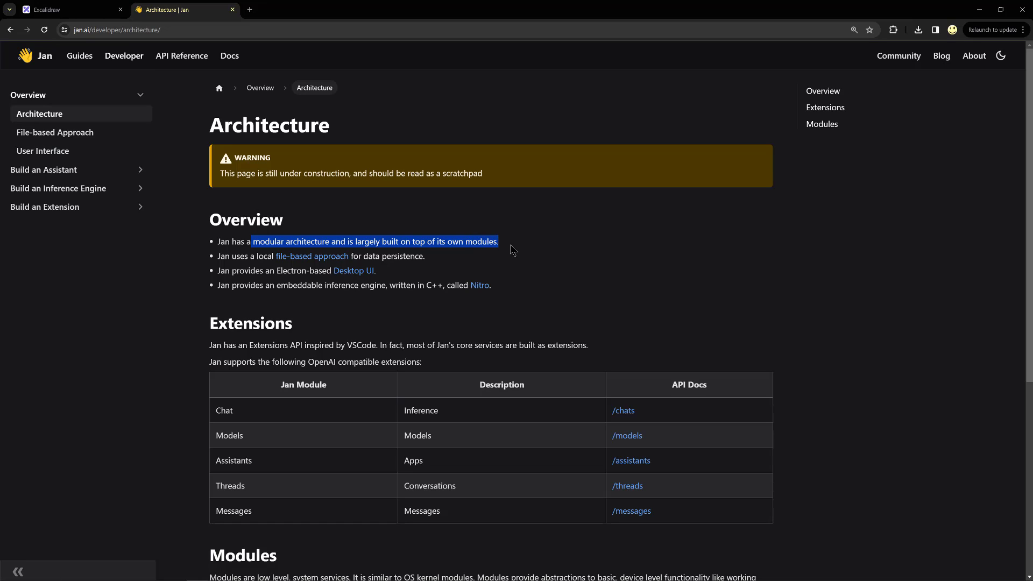
click(219, 255)
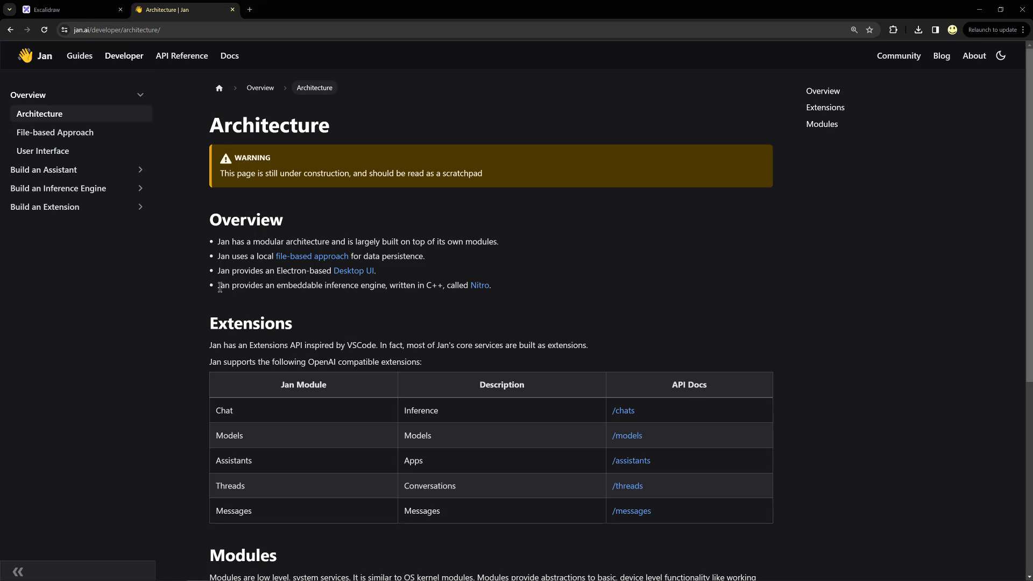
drag(218, 287, 387, 286)
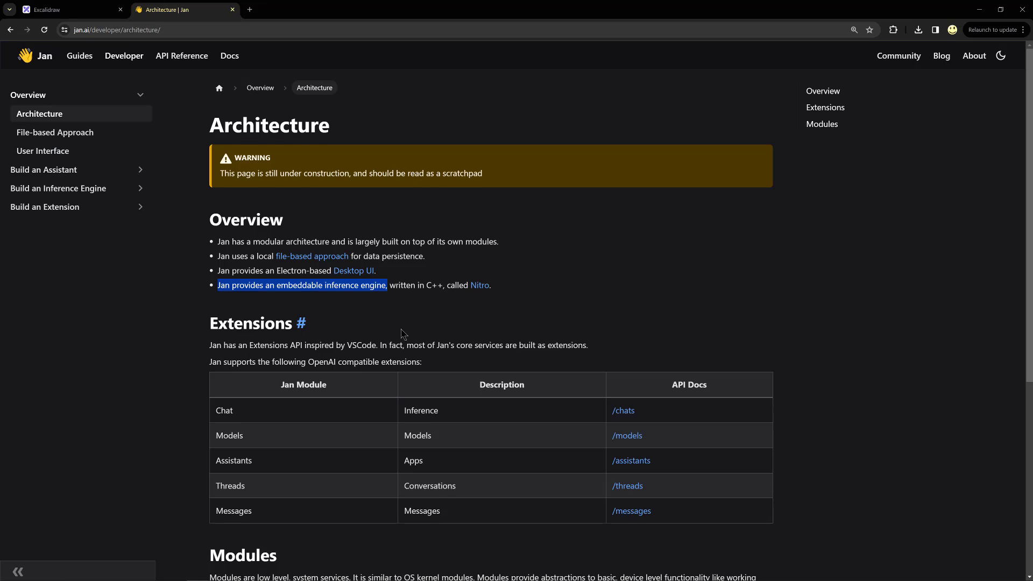
scroll(403, 334, down, 1)
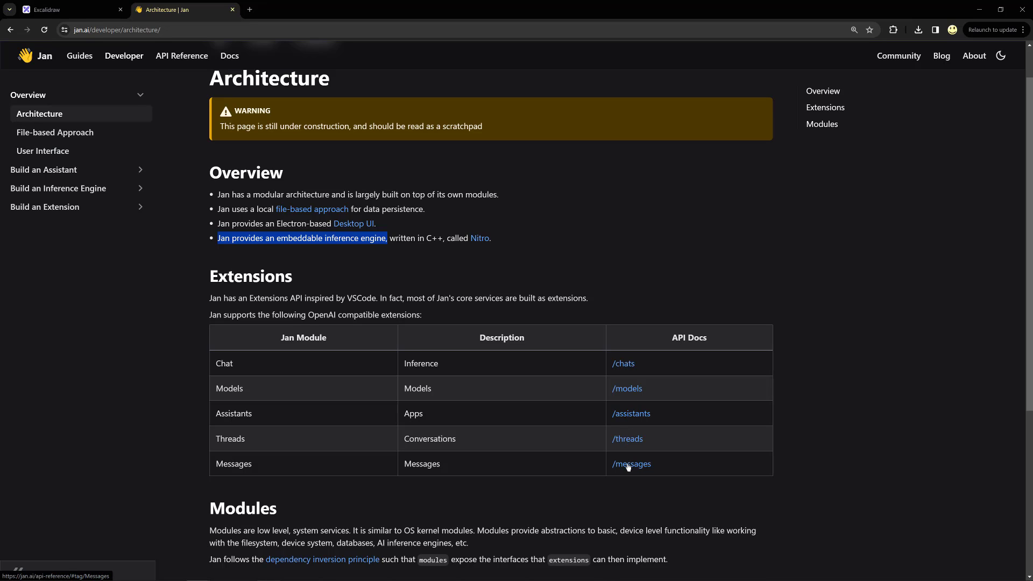
scroll(398, 450, down, 5)
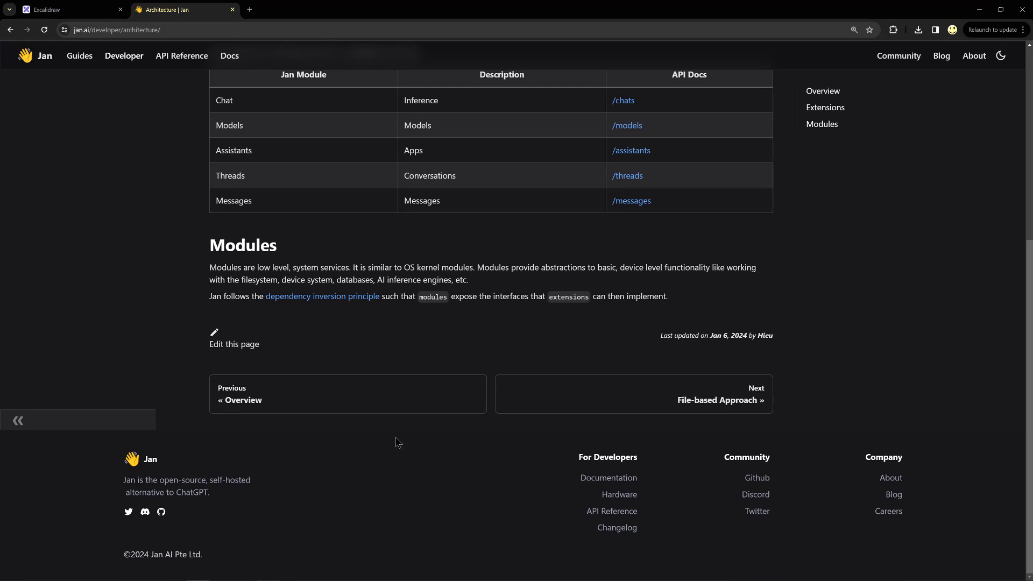
scroll(394, 437, up, 6)
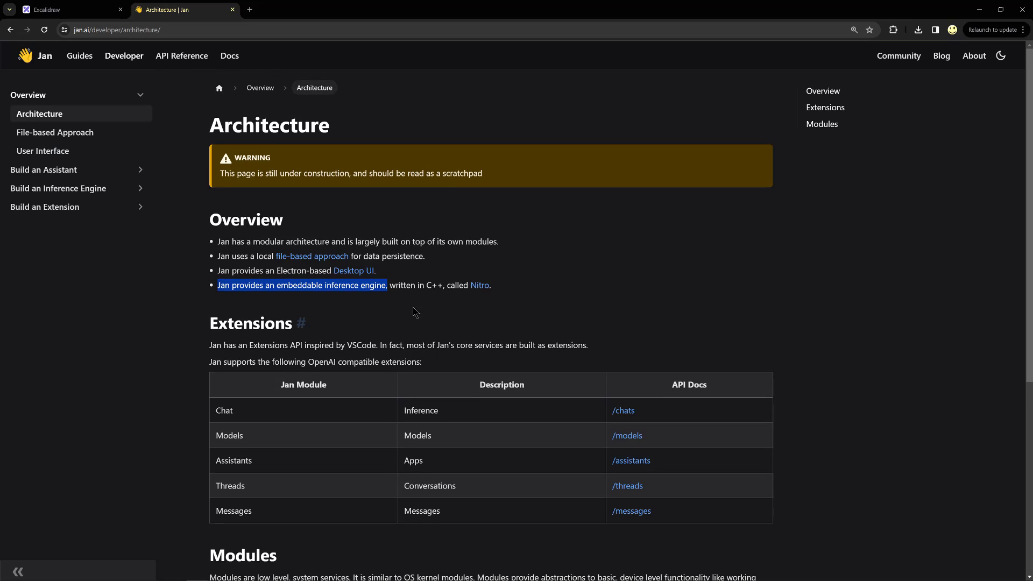
drag(251, 173, 473, 178)
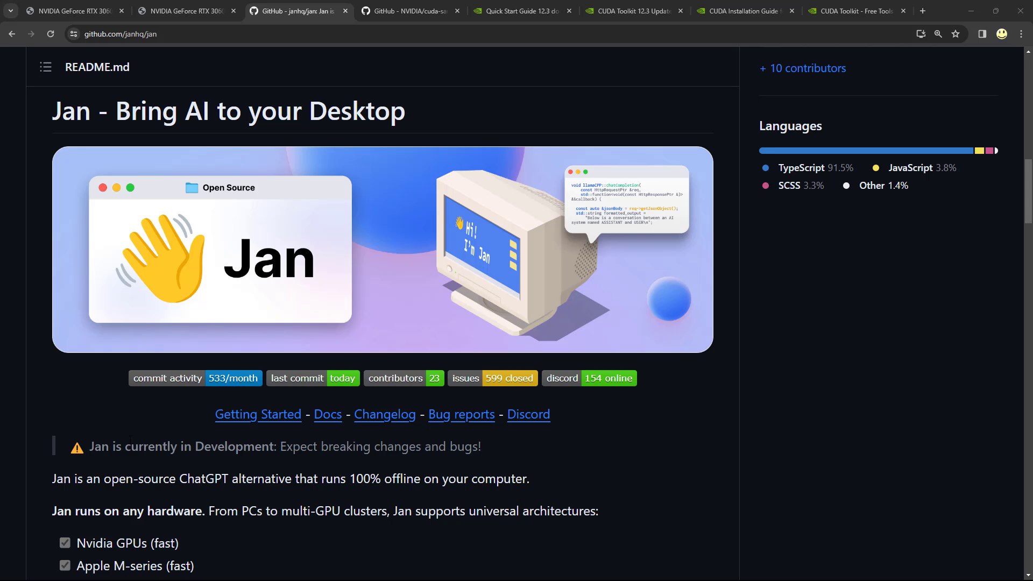
In the janhq/jan GitHub README, highlight the description through "Nvidia GPUs (fast)" and review the supported hardware and Download table
scroll(130, 440, down, 2)
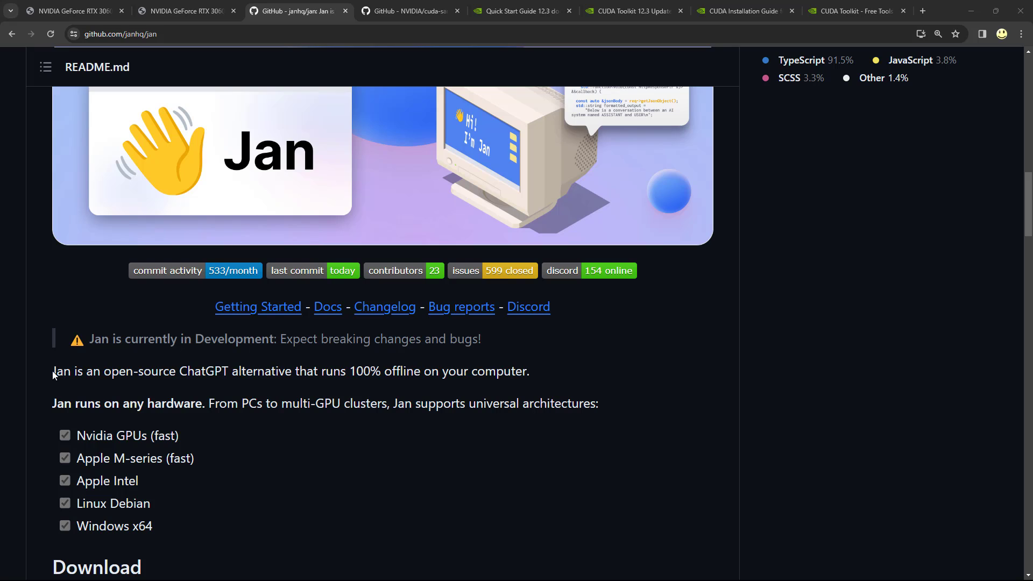
drag(52, 371, 605, 436)
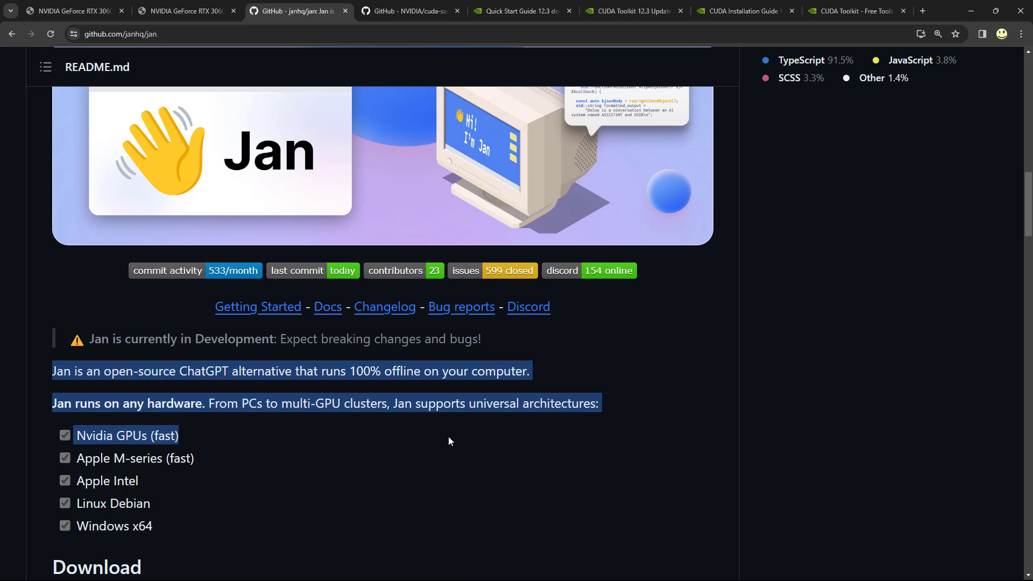
scroll(449, 438, down, 1)
scroll(449, 440, down, 2)
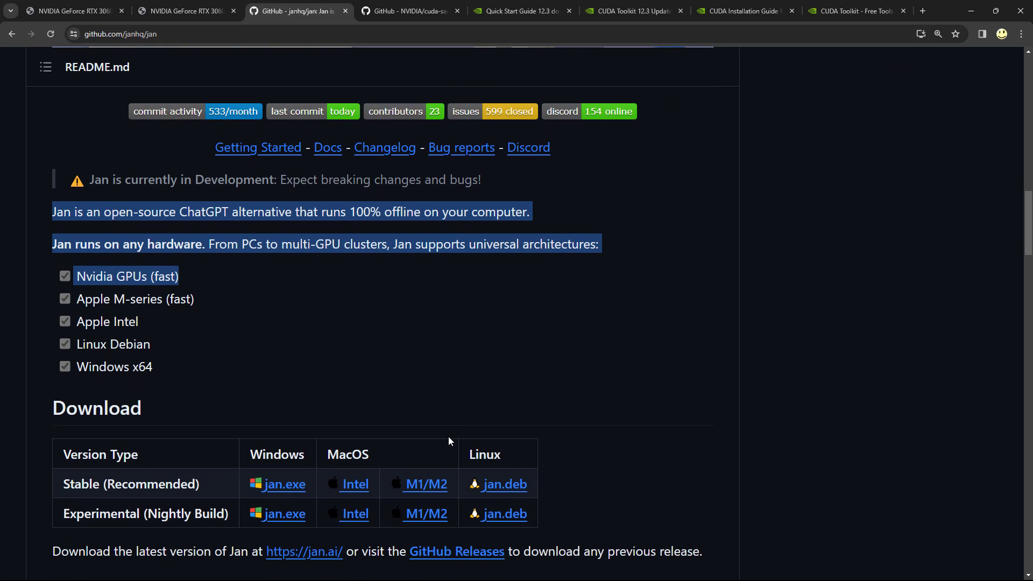
scroll(448, 440, down, 1)
scroll(449, 438, down, 3)
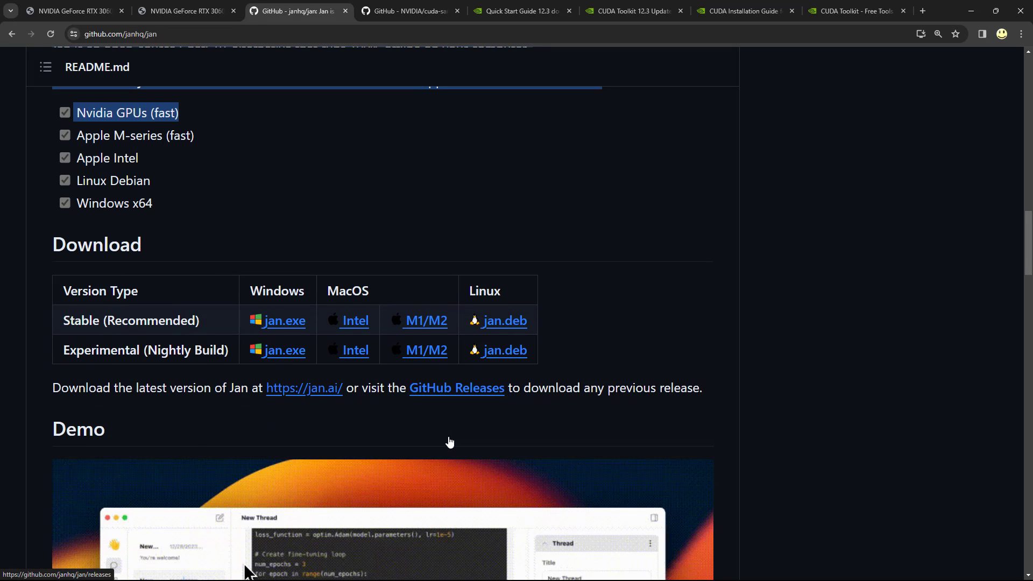
scroll(449, 438, down, 1)
scroll(449, 439, down, 1)
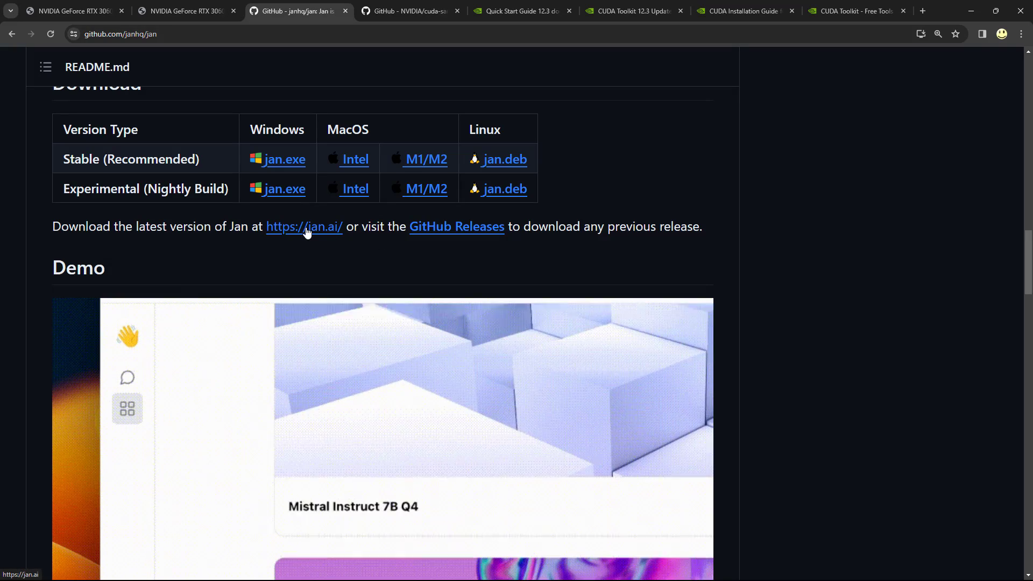
View the README's Demo recording and its Quicklinks for Jan and Nitro
scroll(307, 232, down, 1)
scroll(307, 232, down, 4)
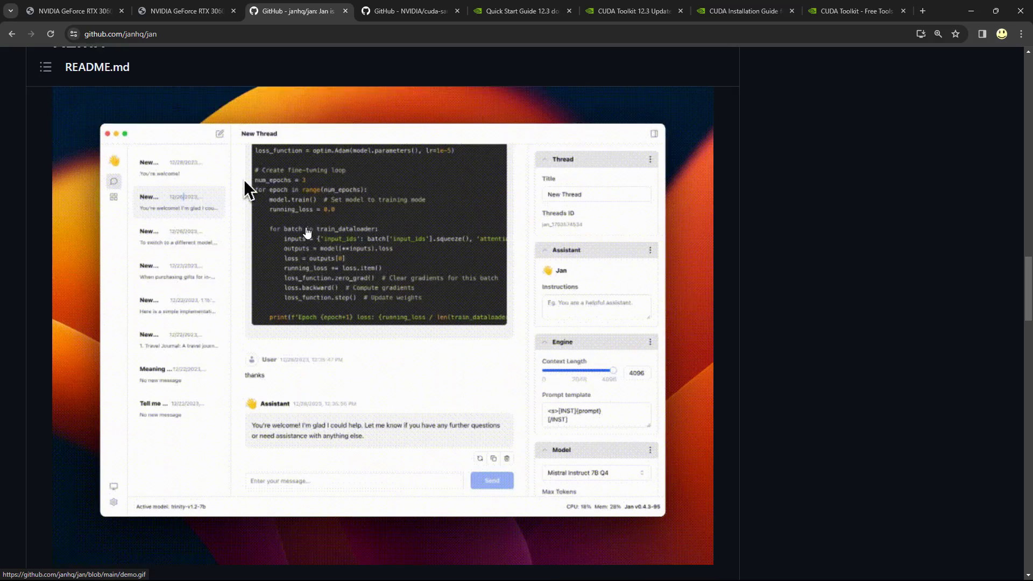
scroll(307, 233, up, 1)
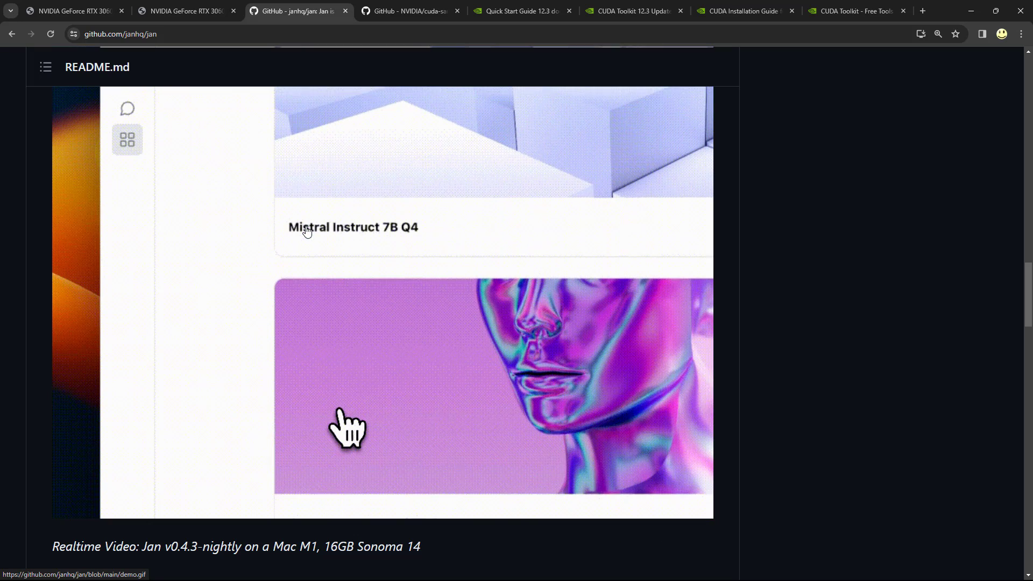
scroll(307, 232, down, 8)
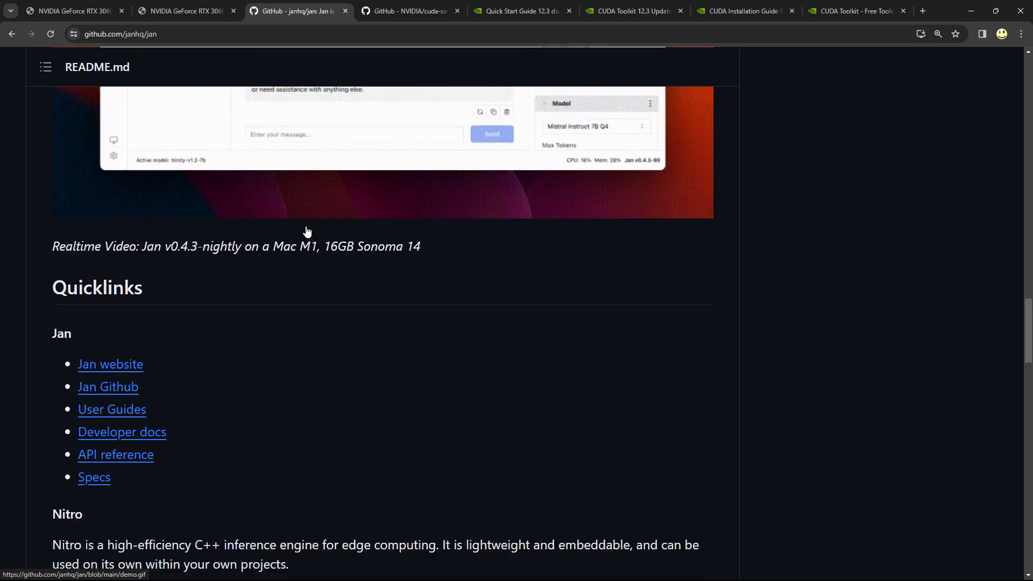
scroll(289, 240, down, 1)
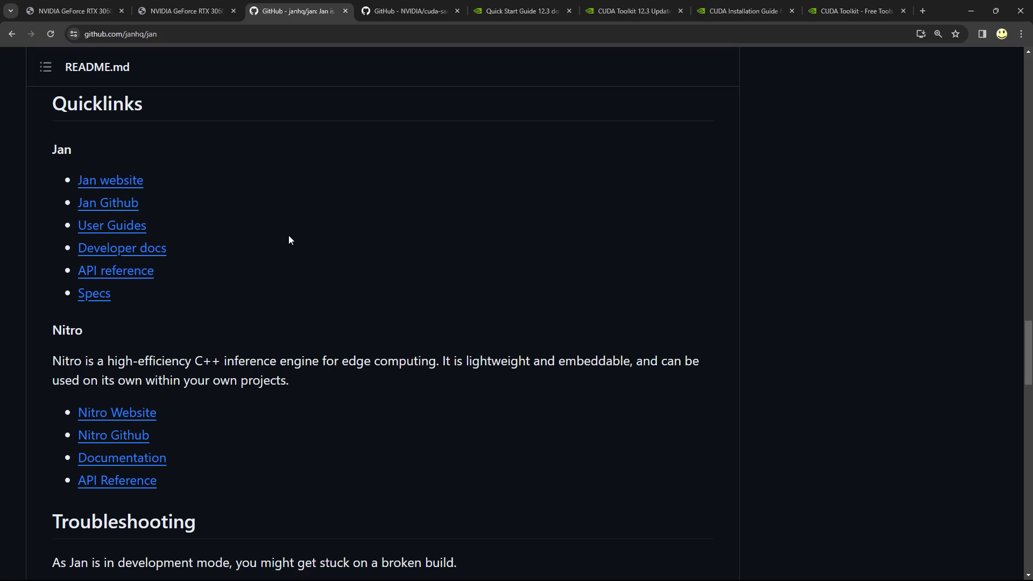
In the README's Troubleshooting section, highlight the broken build warning and the line "To reset your installation:"
scroll(289, 237, down, 7)
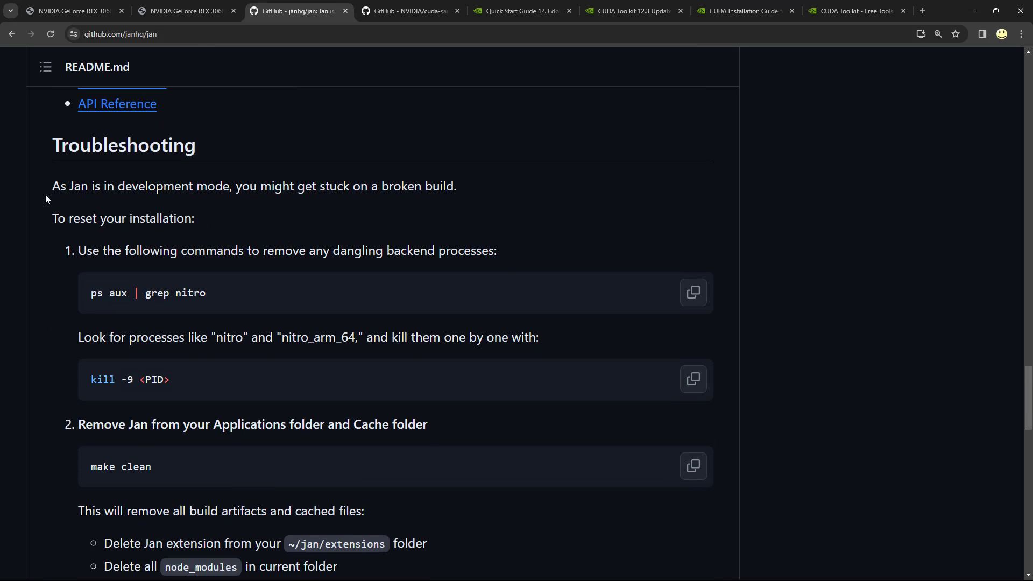
drag(52, 186, 466, 189)
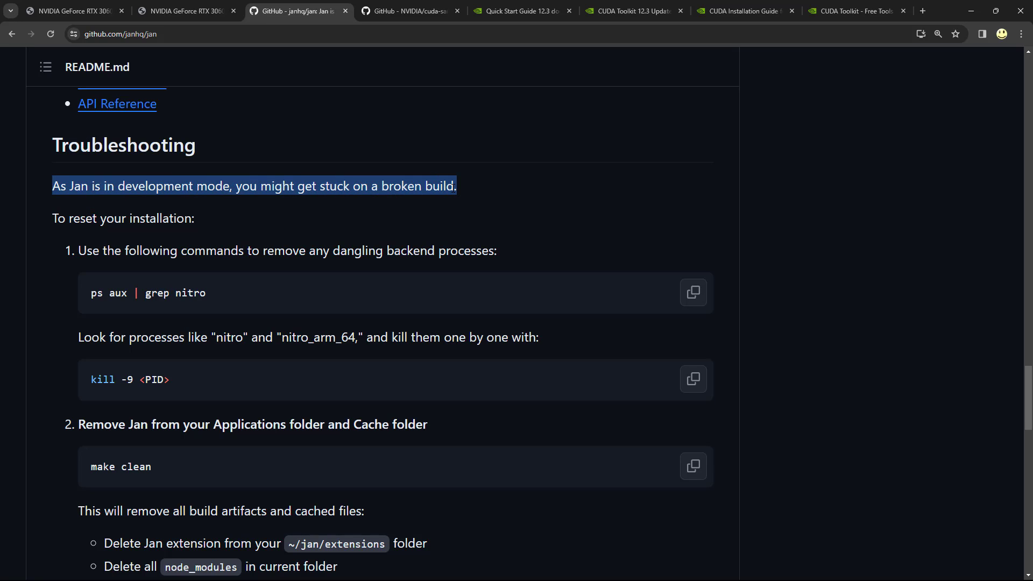
scroll(455, 224, down, 1)
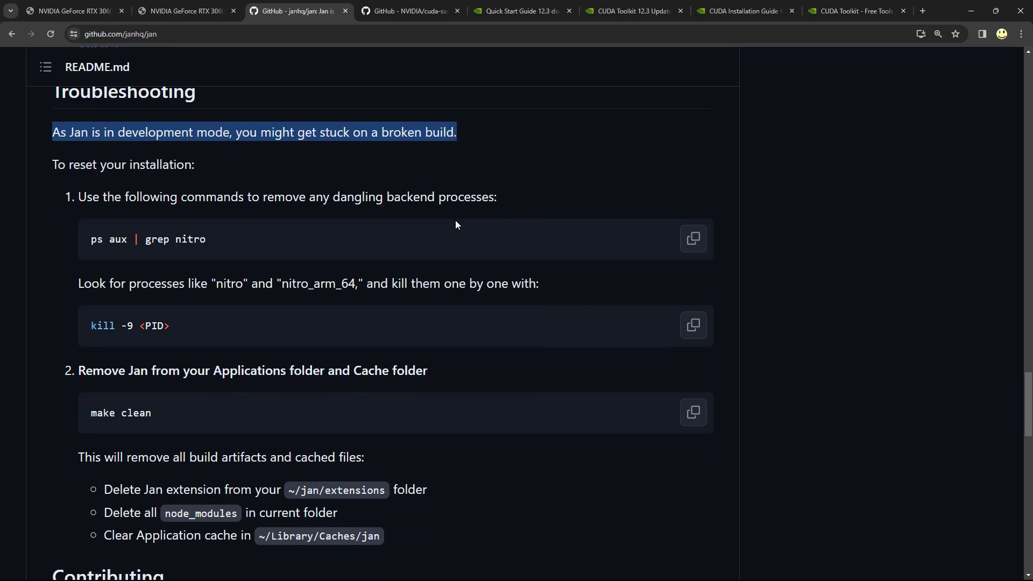
scroll(453, 222, down, 1)
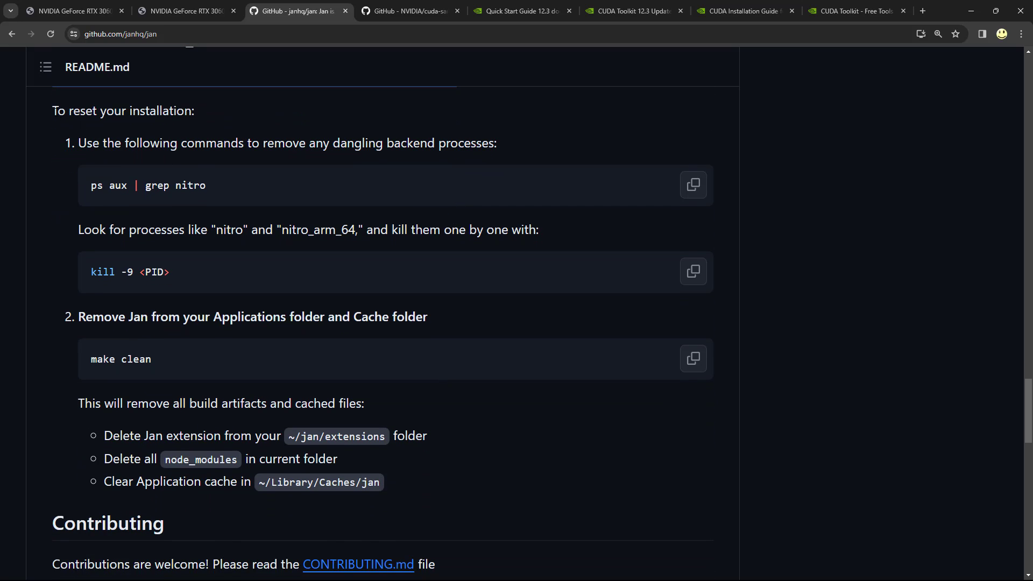
drag(52, 110, 203, 115)
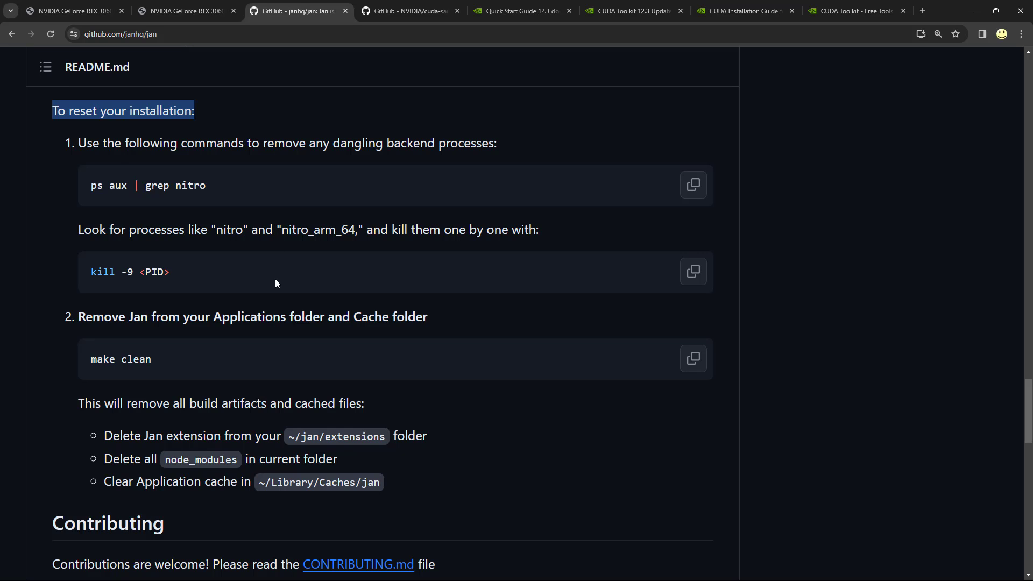
Highlight the Pre-requisites list of node, yarn and make versions in the README's Contributing section
scroll(276, 280, down, 7)
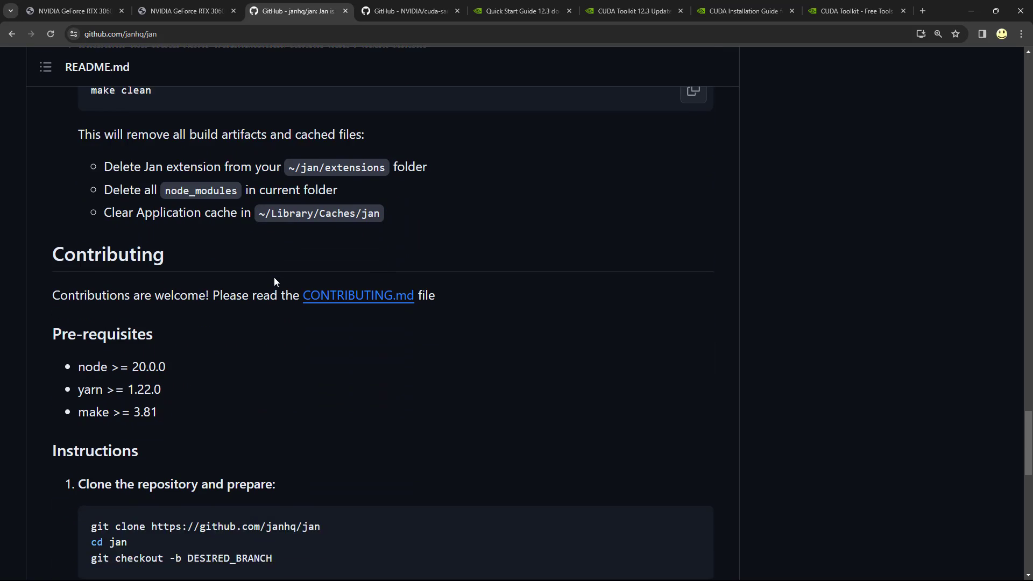
scroll(273, 281, down, 1)
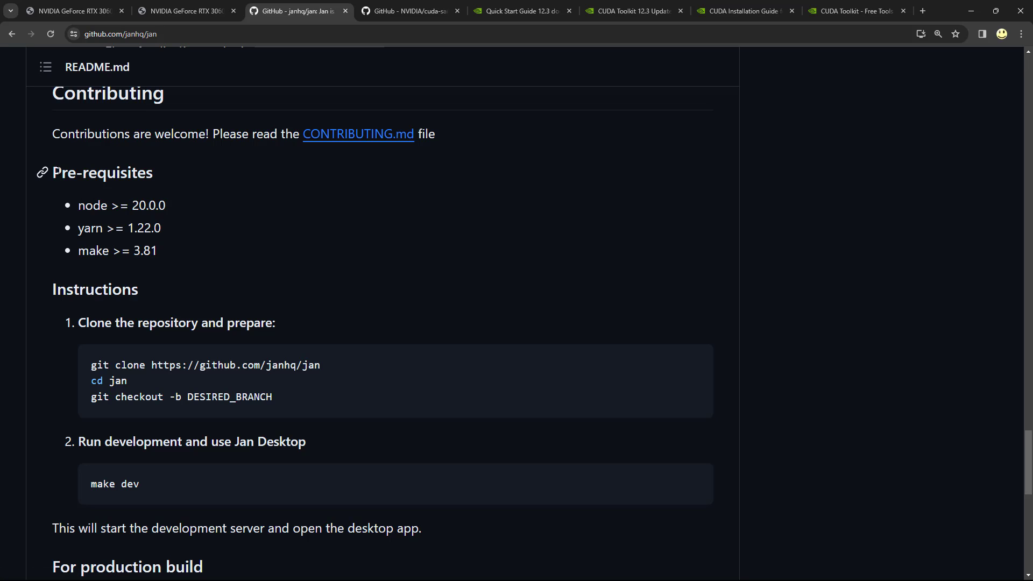
drag(56, 172, 202, 256)
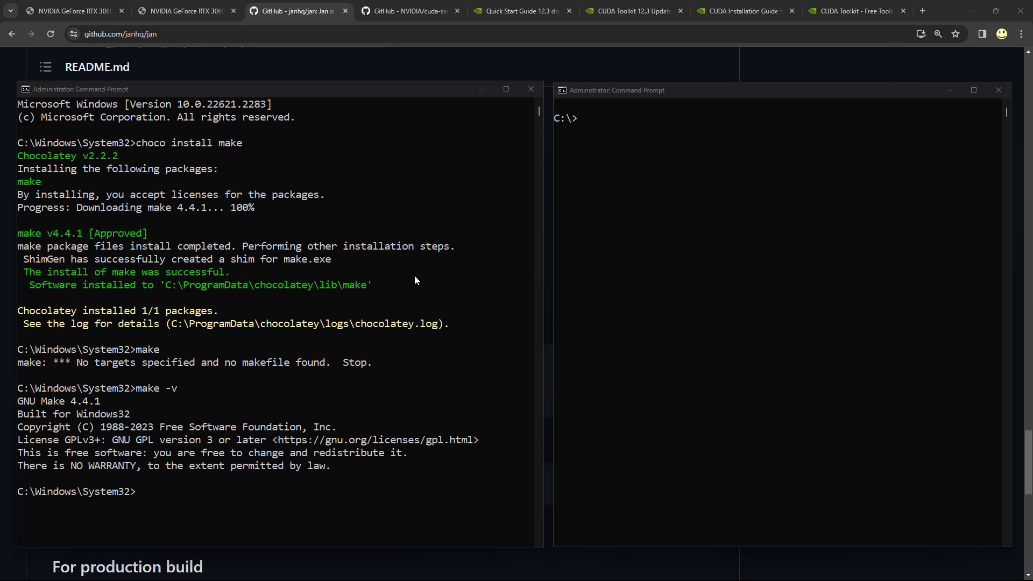
In the Command Prompt at C:\, check the installed versions with node -v, npm -v, make -v and yarn -v
click(601, 174)
text(node -)
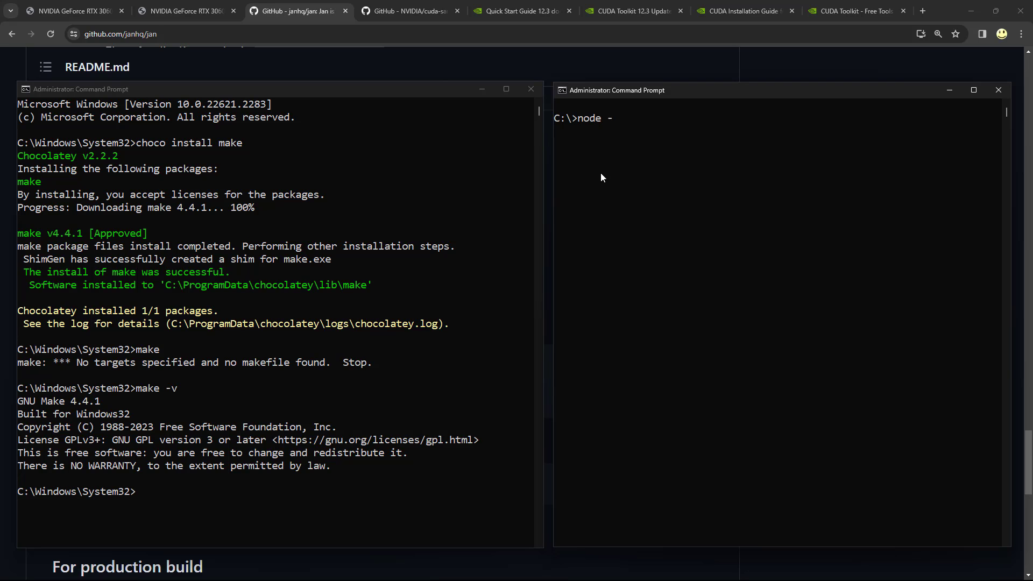
text(v)
key(Return)
text(npm -v)
key(Return)
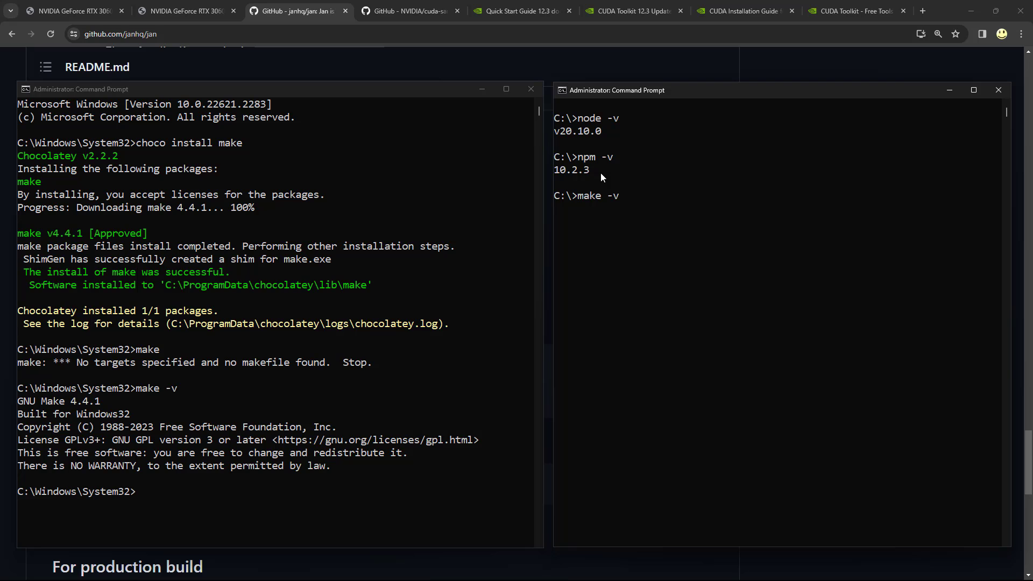
text(make -v)
key(Return)
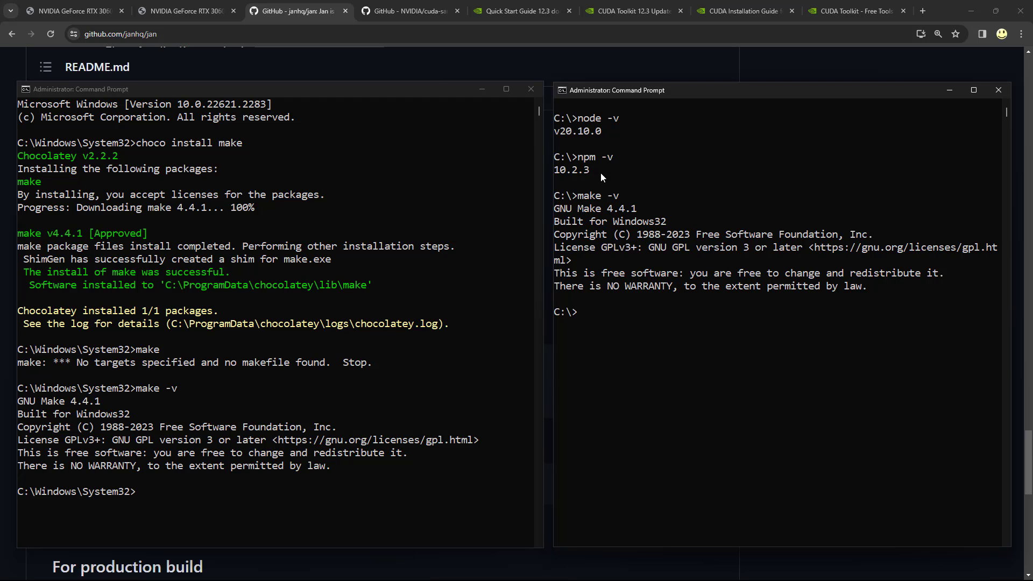
text(yarn -v)
key(Return)
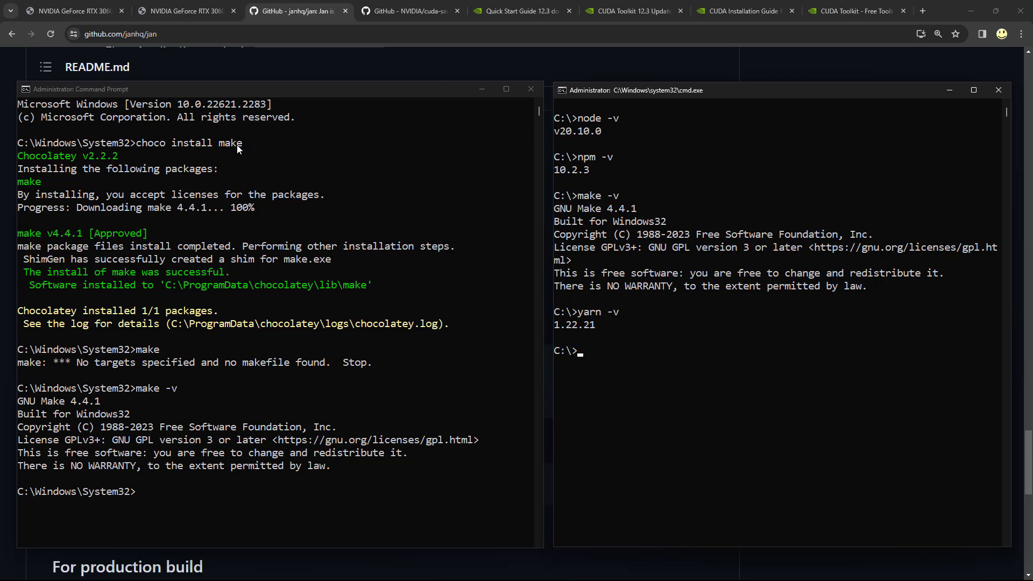
In the Command Prompt at C:\Windows\System32, highlight the choco install make command and the GNU Make version output
click(137, 144)
drag(250, 143, 137, 150)
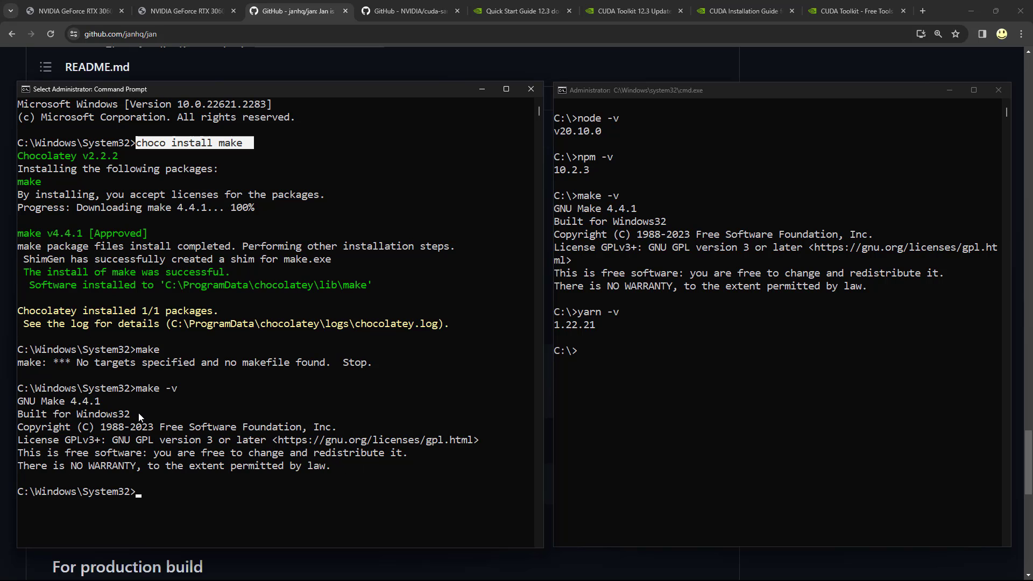
drag(138, 412, 9, 402)
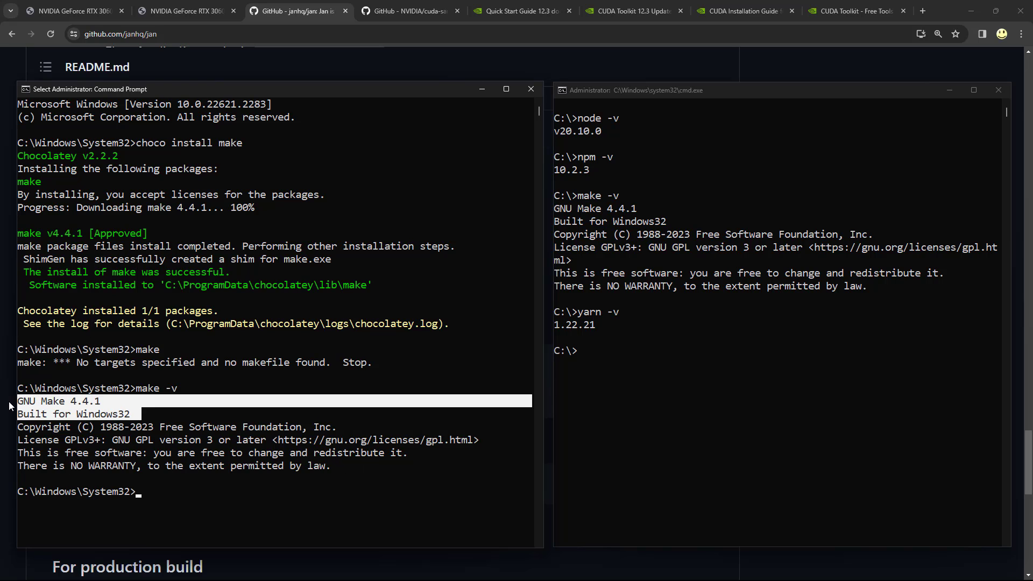
click(186, 388)
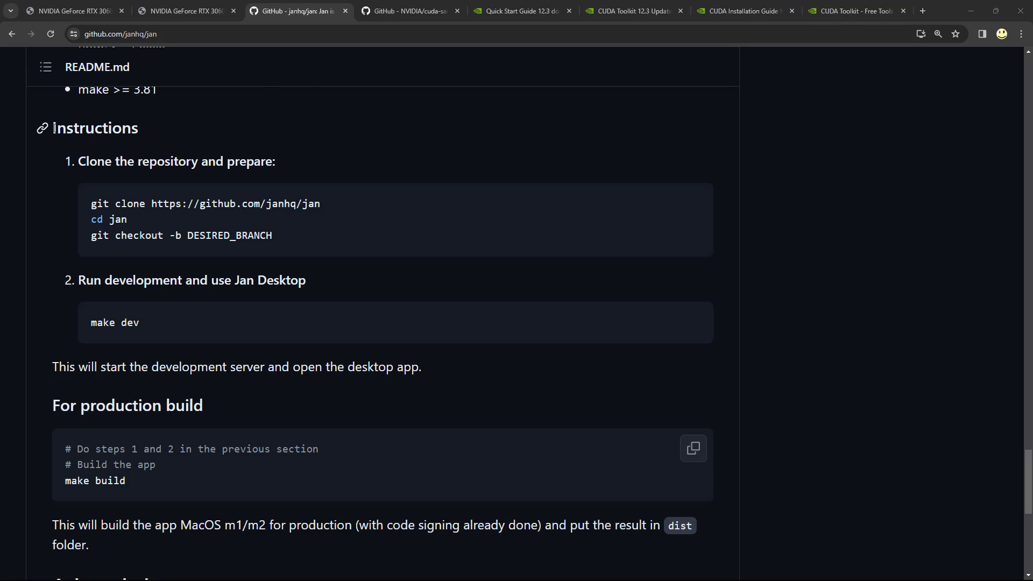
Highlight the README's Instructions from the heading through make dev, and view the remaining sections through License
drag(53, 130, 275, 334)
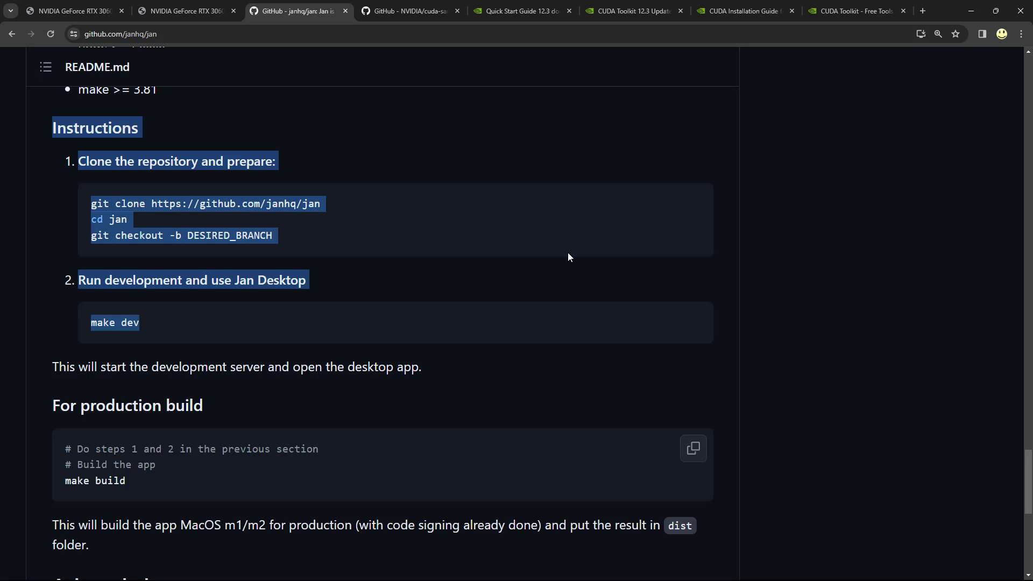
scroll(569, 257, down, 8)
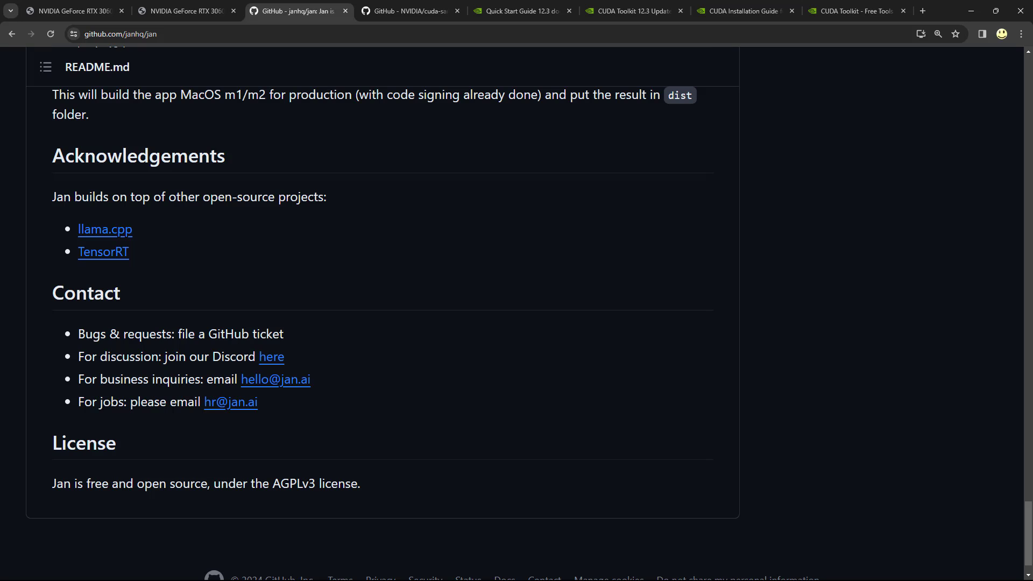
Switch to the Jan app and highlight the active model label, plus the CPU, memory and version readouts while viewing System Monitor
key(alt+Tab)
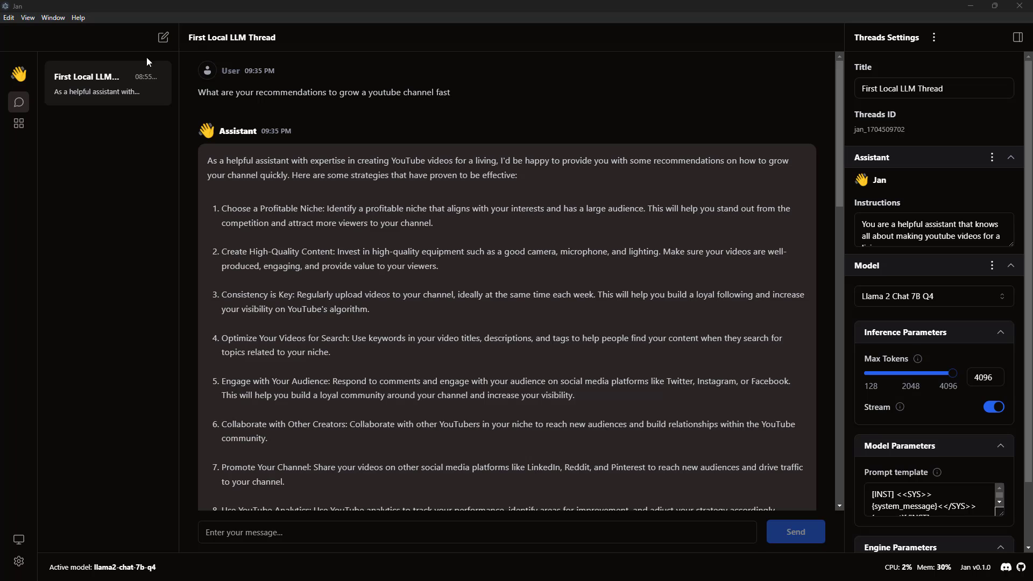
click(158, 93)
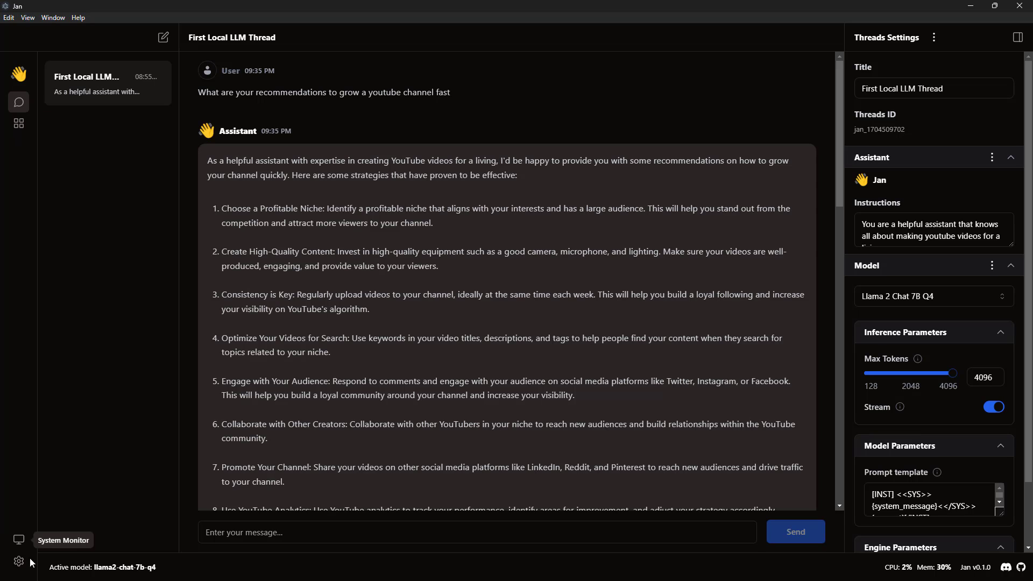
drag(49, 567, 165, 576)
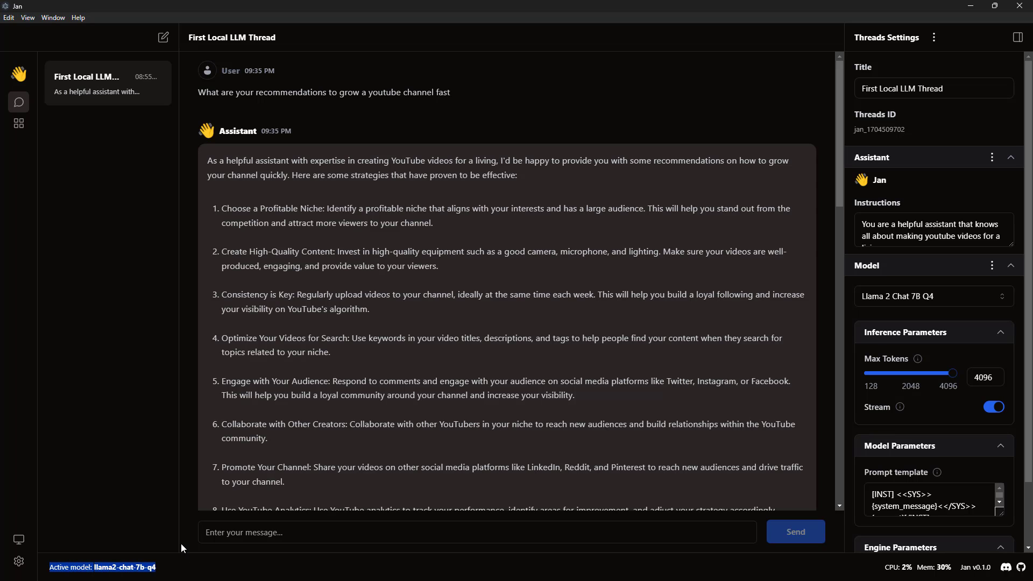
click(18, 542)
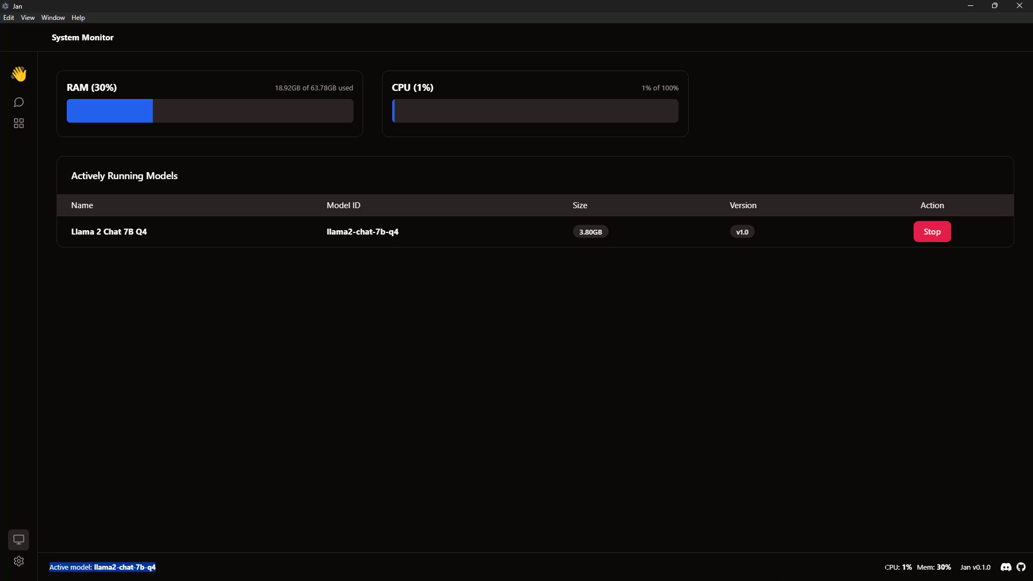
drag(885, 567, 996, 571)
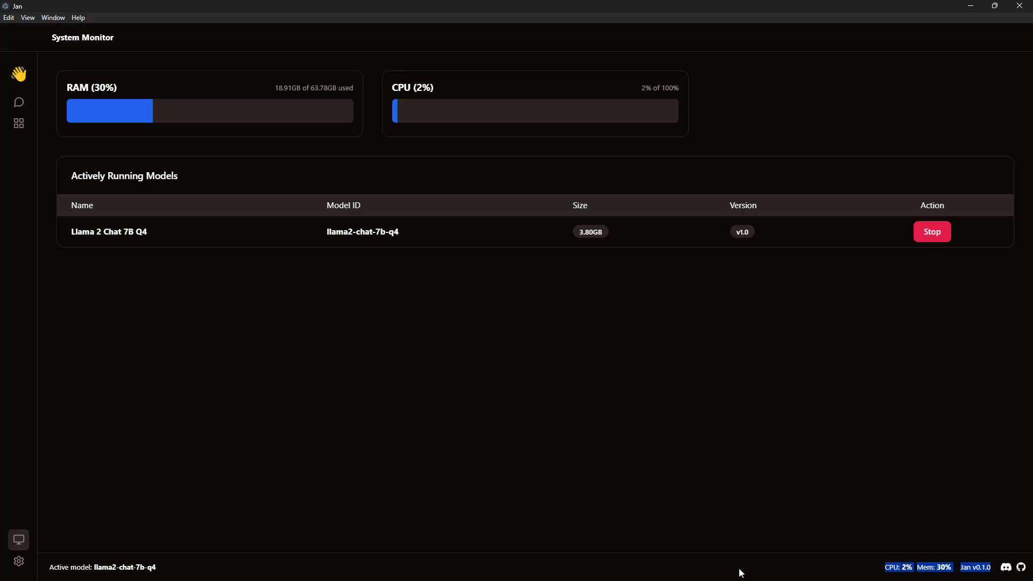
Open Jan's settings and view the installed Extensions
click(18, 561)
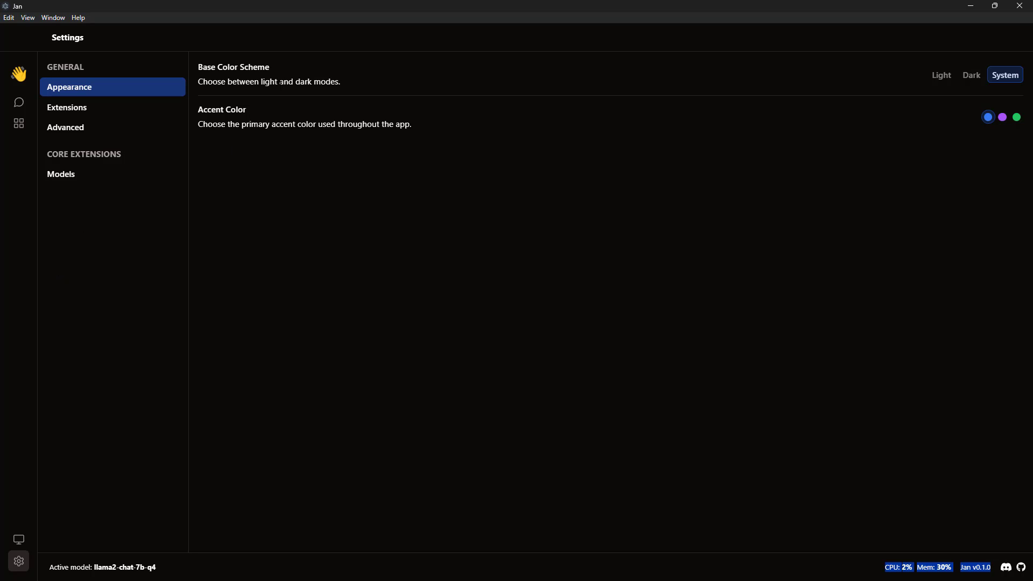
click(78, 109)
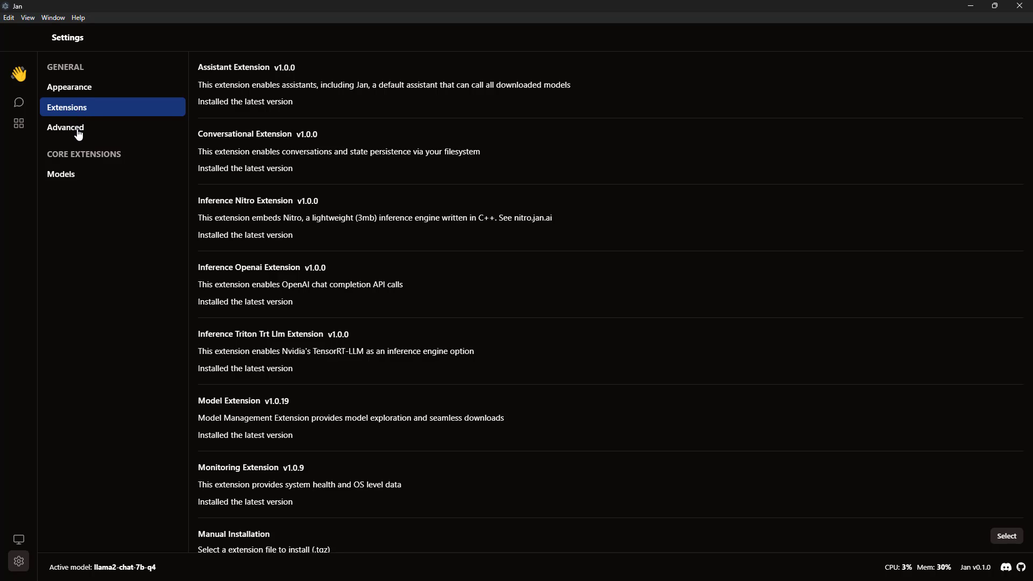
In the Advanced settings, highlight the NVidia GPU, Experimental Mode and Enable API Server options, and view the Keyboard Shortcuts list
click(79, 135)
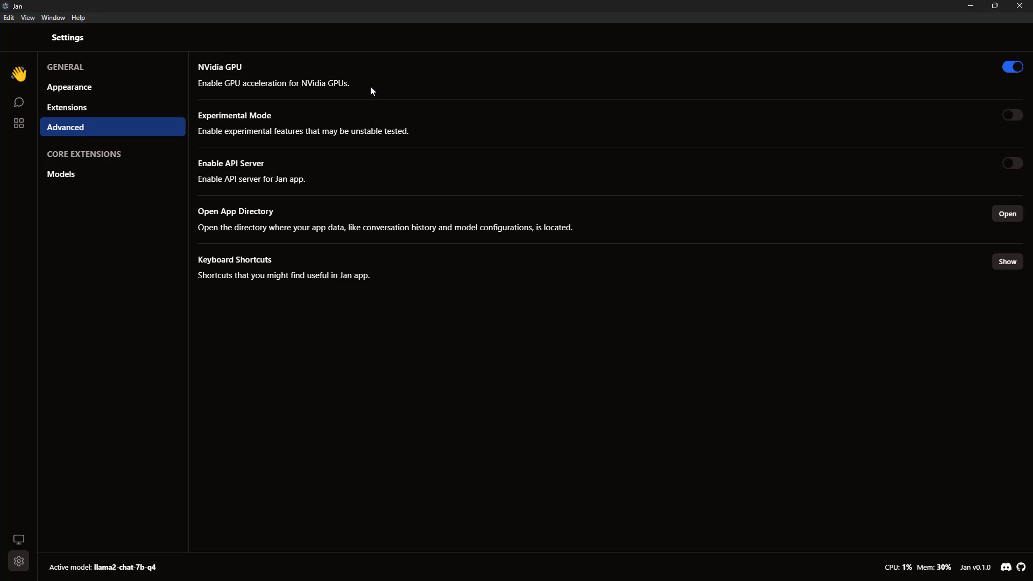
drag(371, 86, 198, 66)
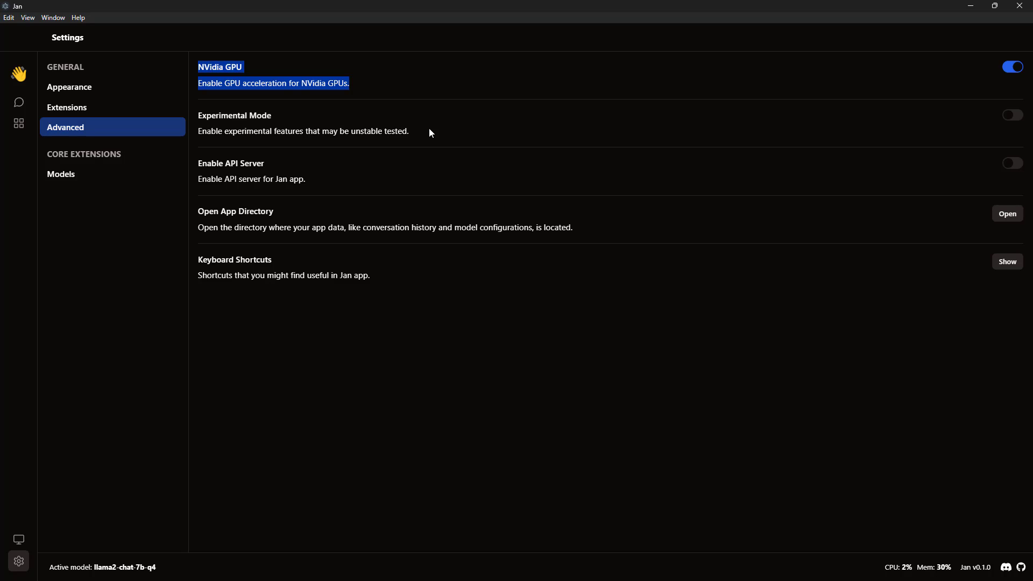
drag(431, 132, 194, 122)
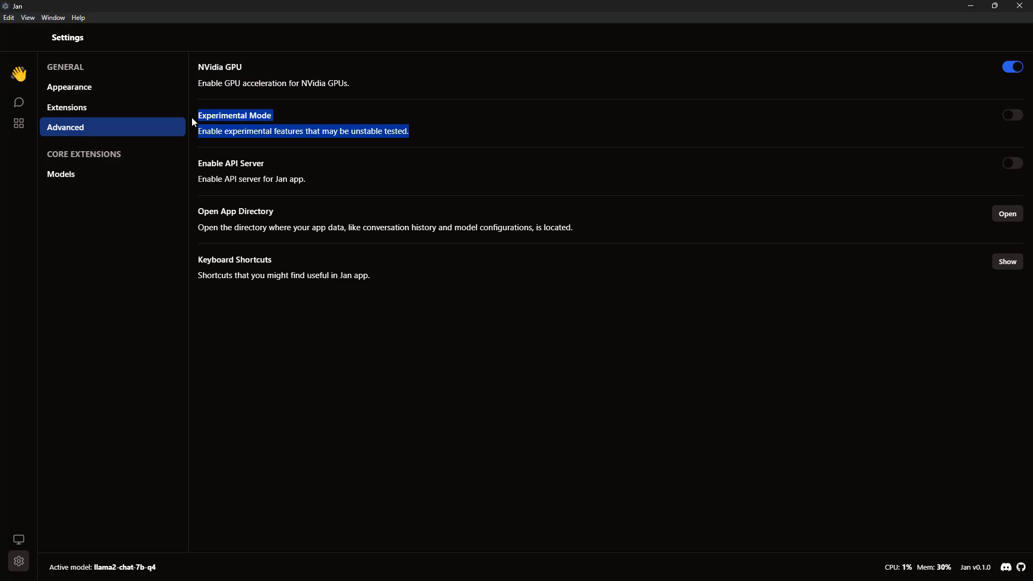
click(336, 180)
drag(335, 180, 197, 163)
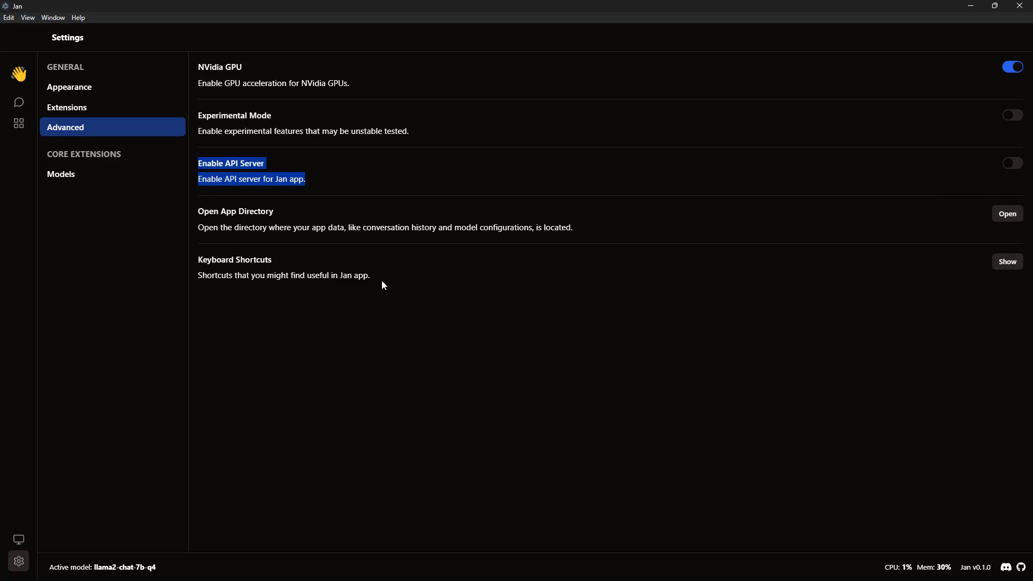
click(1006, 263)
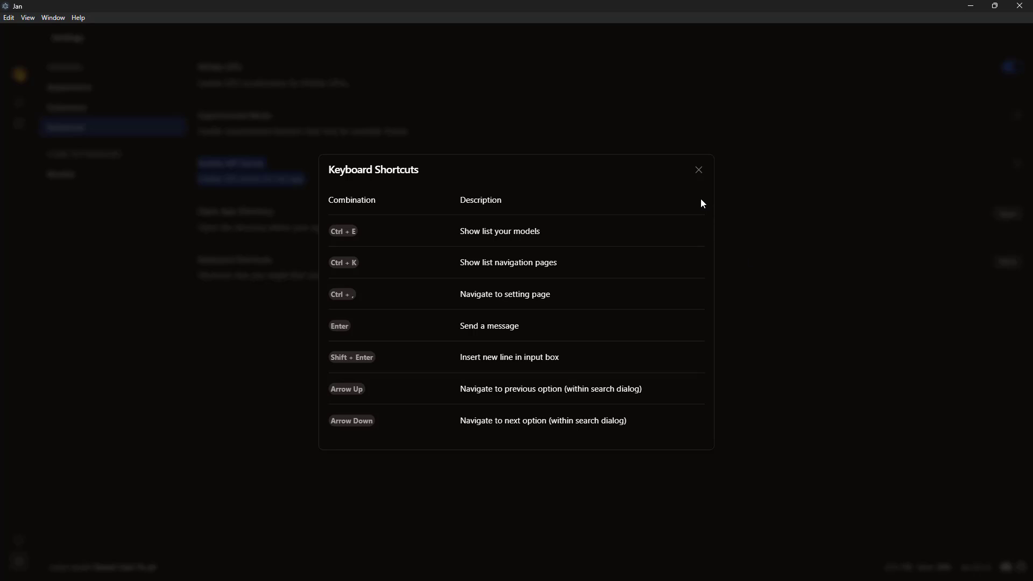
click(698, 171)
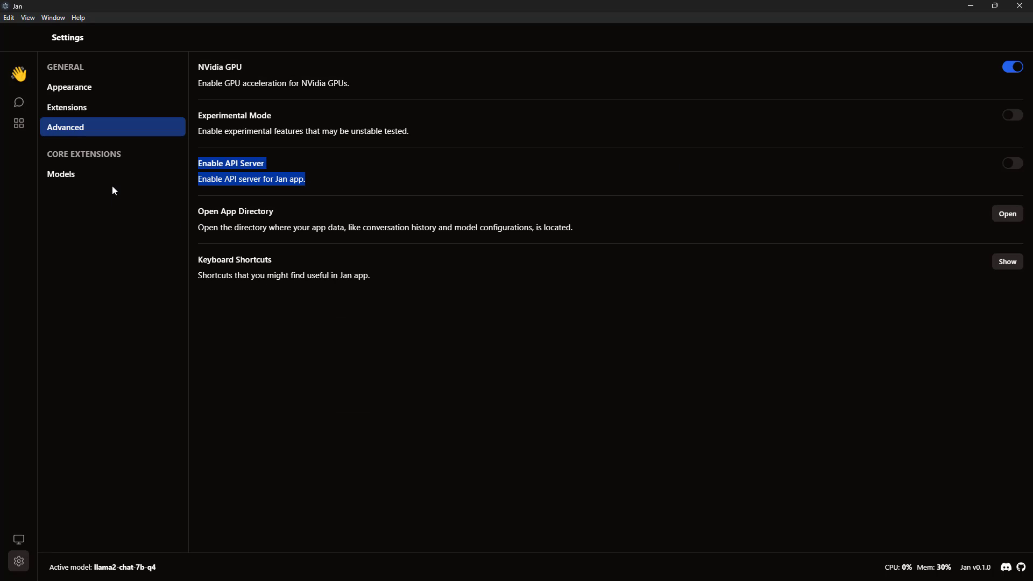
Return to First Local LLM Thread, highlight its title, and view the available options for Threads Settings and Assistant
click(19, 104)
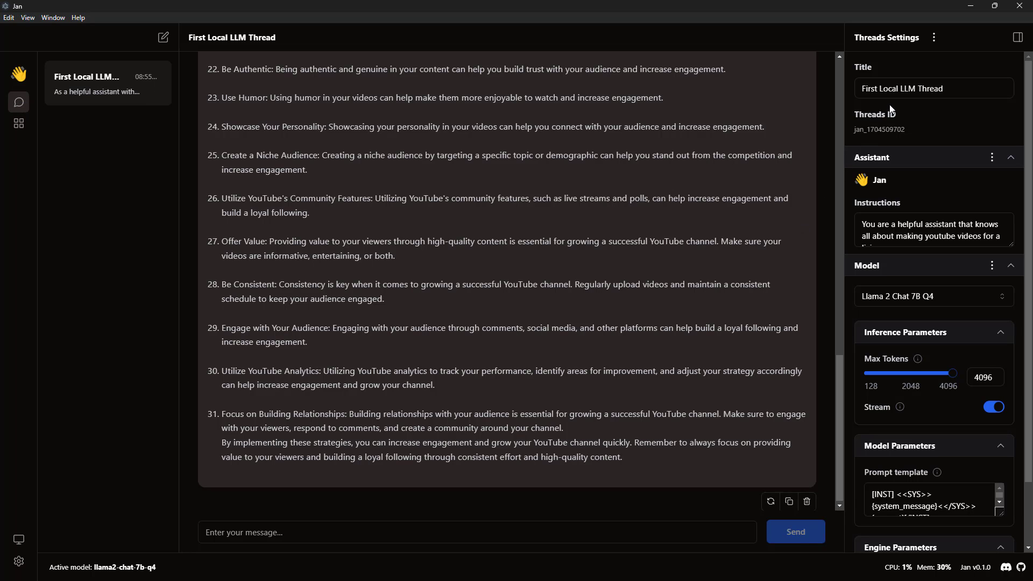
click(936, 42)
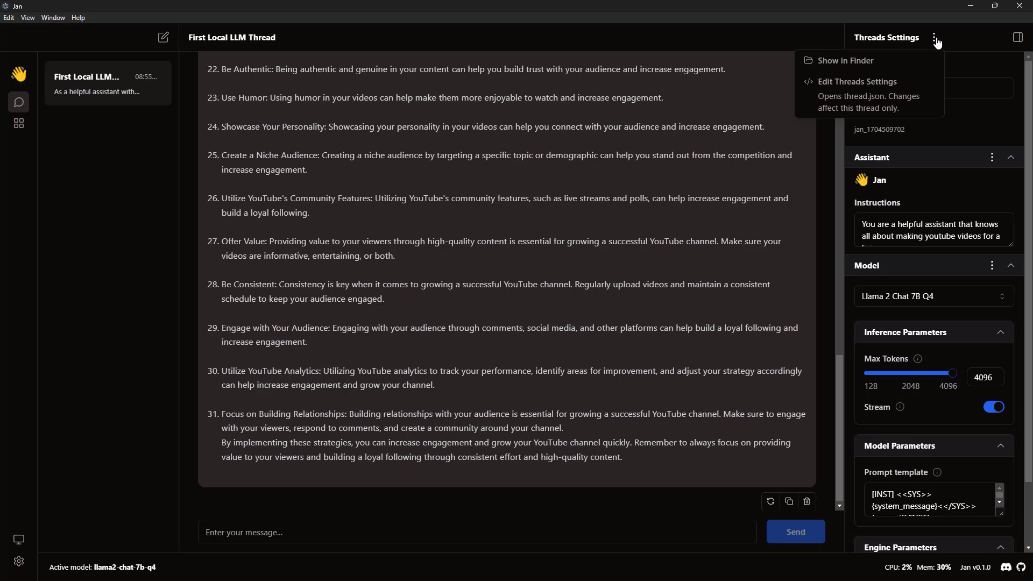
click(937, 42)
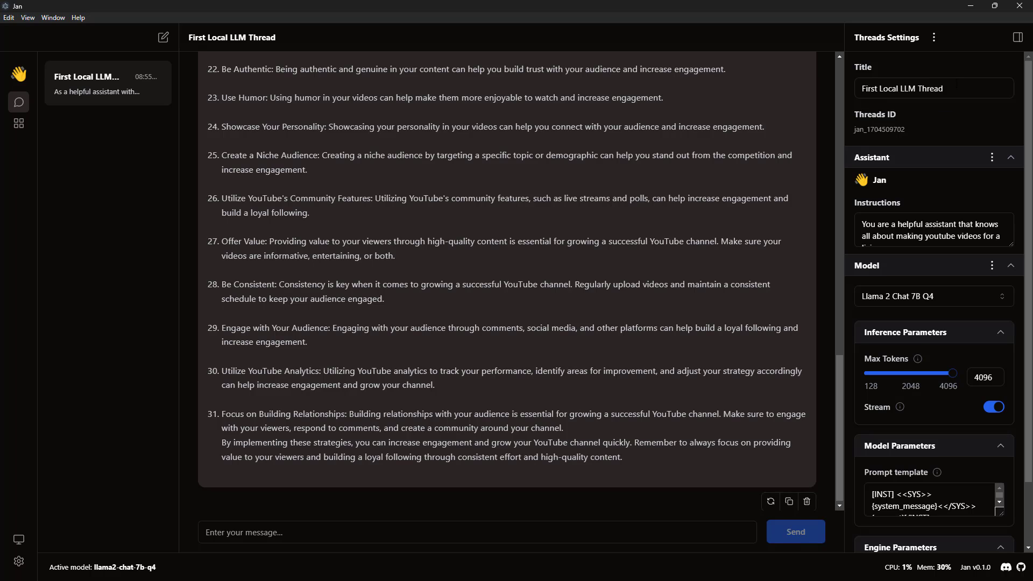
drag(956, 88, 824, 85)
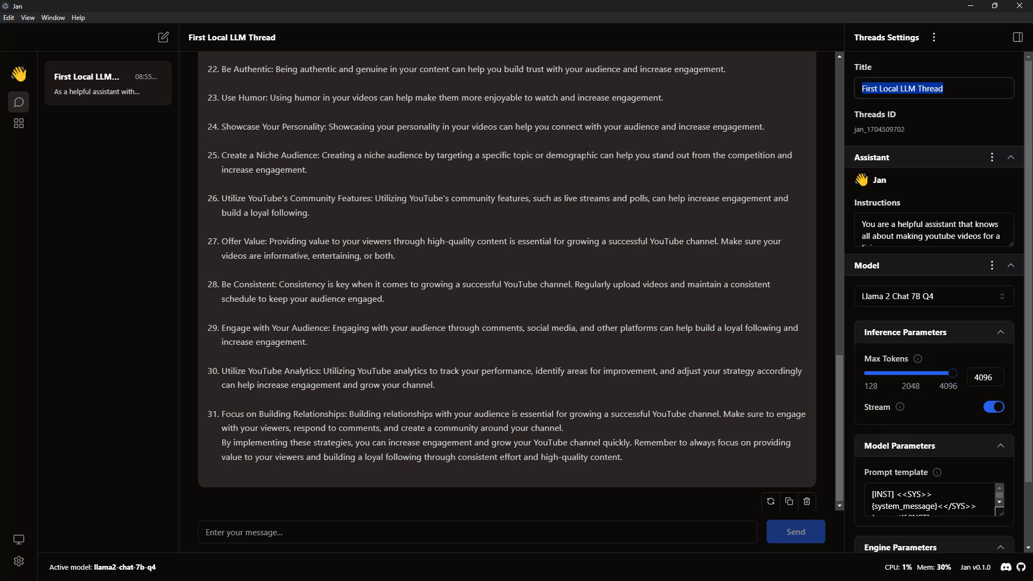
click(992, 157)
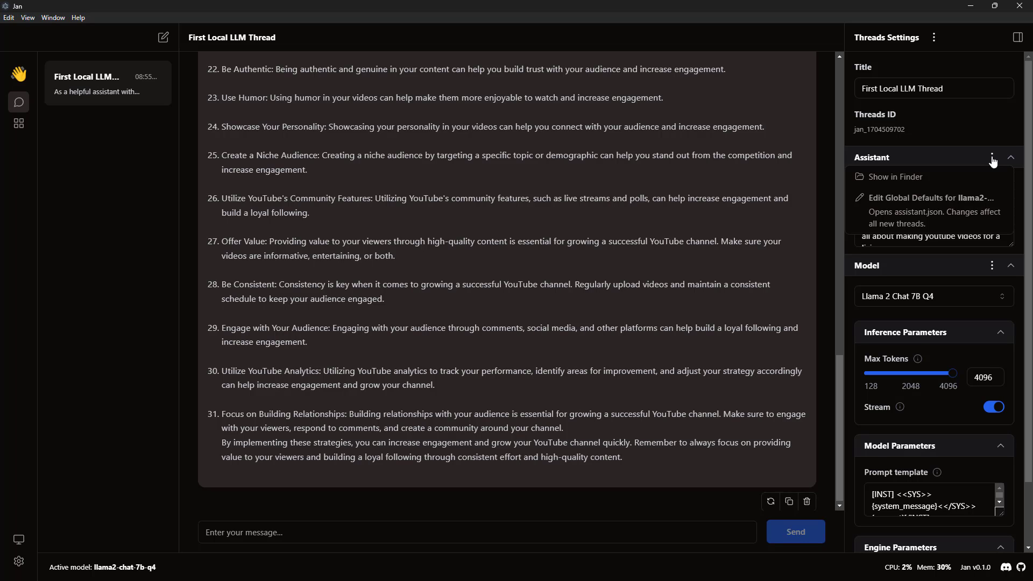
Enlarge the assistant's Instructions box so the whole prompt fits, and highlight its full text
click(992, 158)
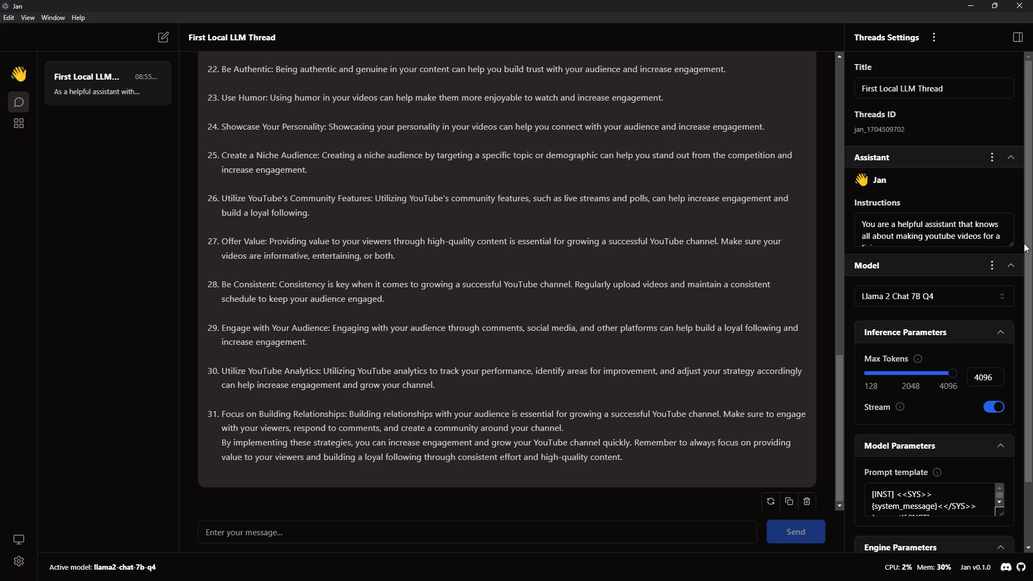
mouse_move(1011, 245)
mouse_down()
mouse_move(1014, 273)
mouse_move(1014, 264)
mouse_up()
drag(892, 249, 852, 224)
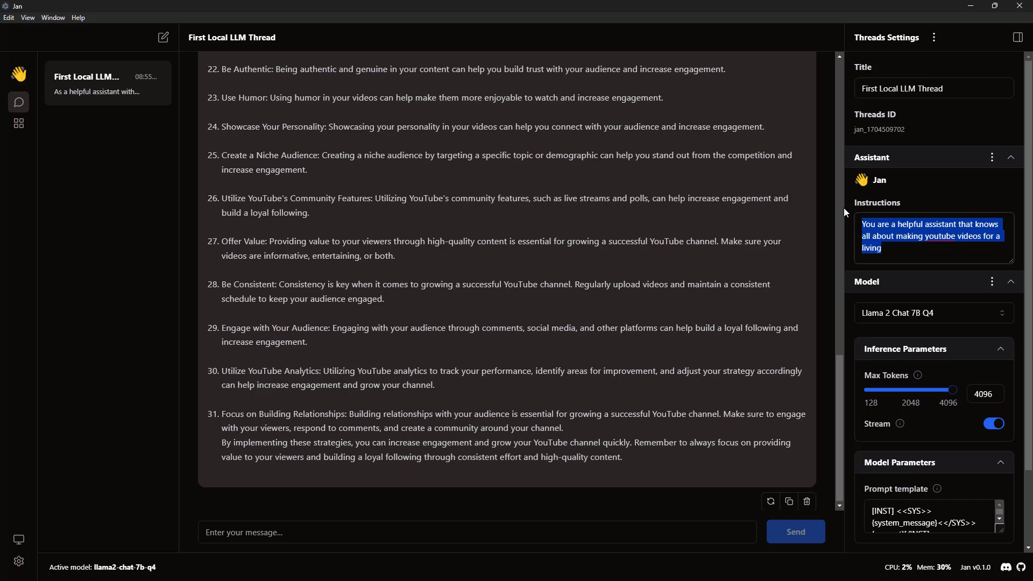
click(921, 281)
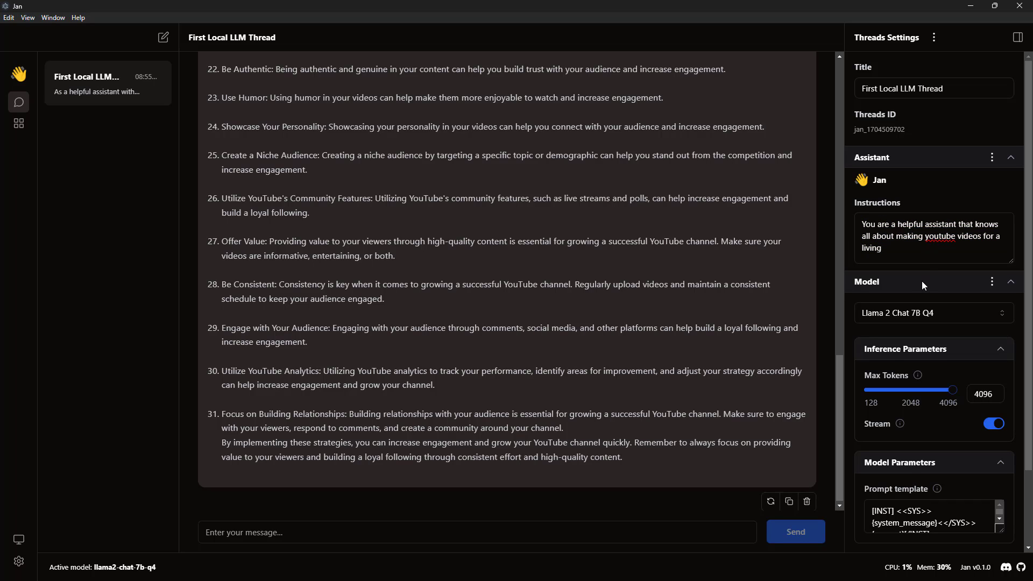
View the models selectable for the thread, then explore the Hub and view its model filter options
click(999, 315)
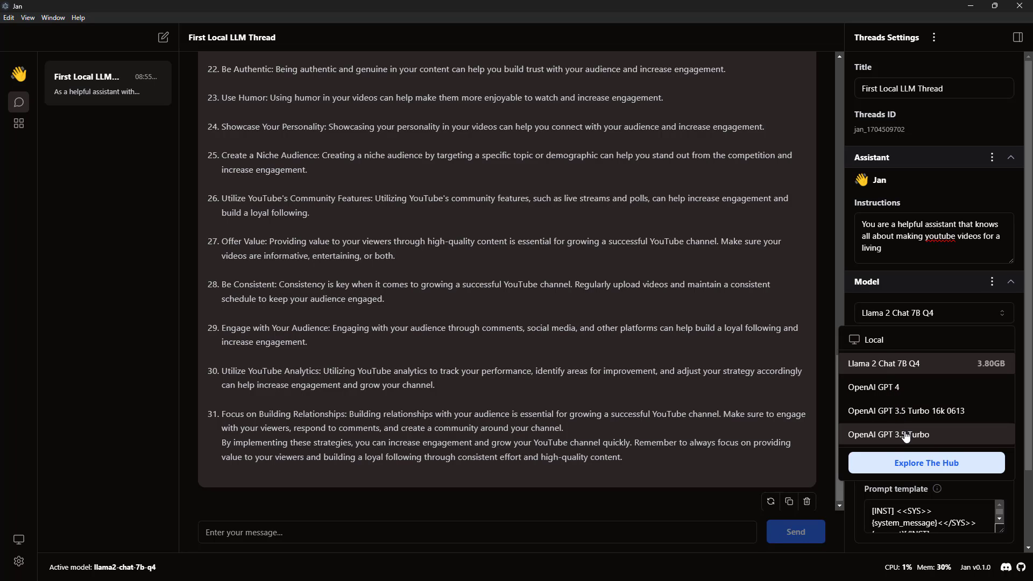
click(951, 471)
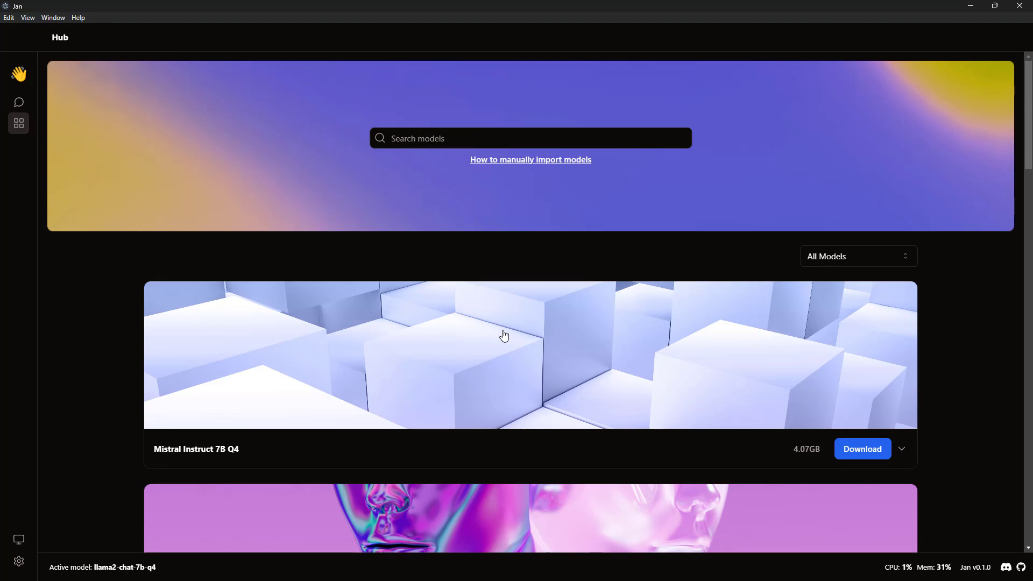
scroll(504, 336, down, 2)
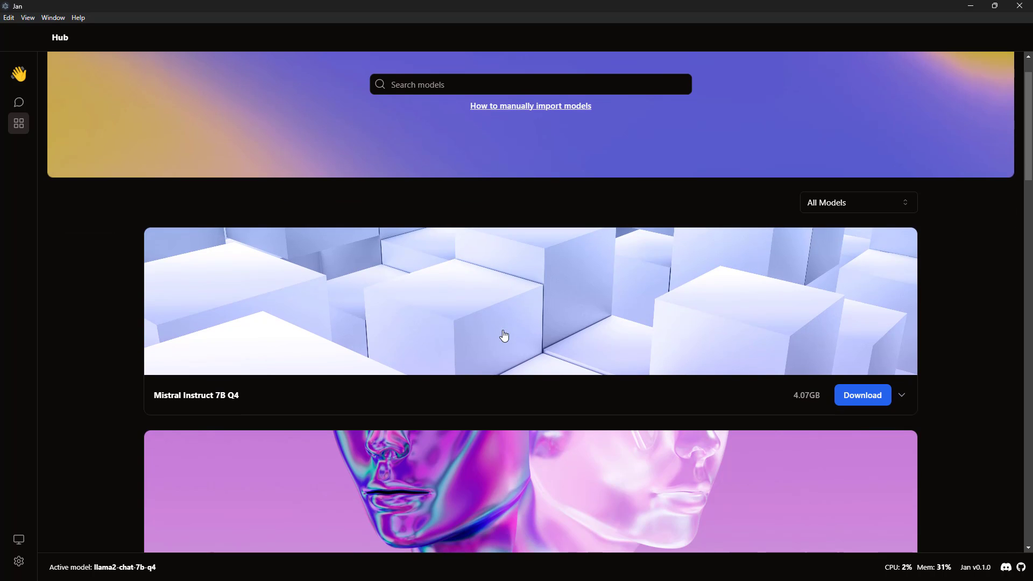
click(845, 156)
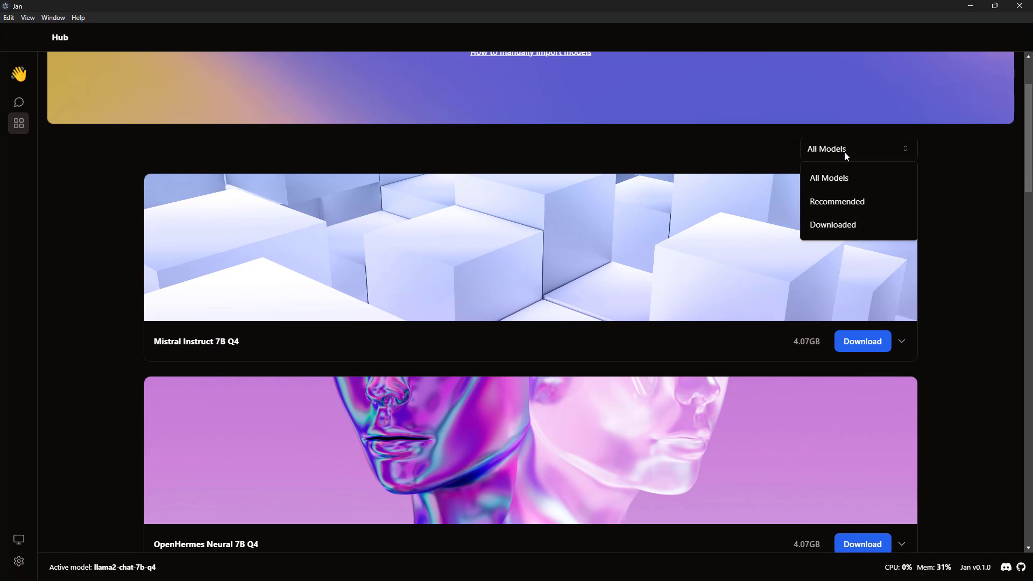
View the description, author, tags and format of the Mistral Instruct 7B Q4 model, and collapse its details
click(902, 343)
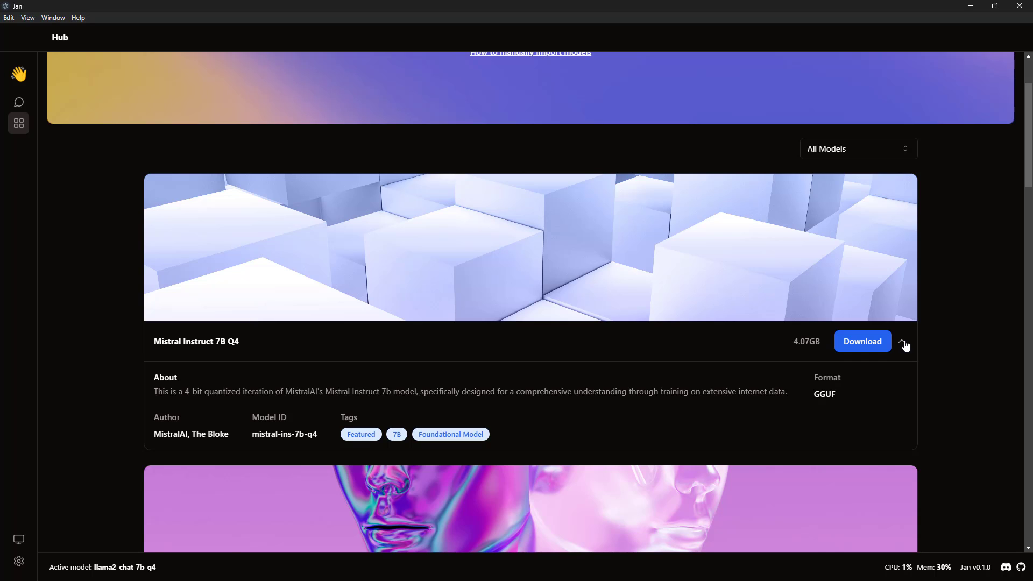
click(902, 343)
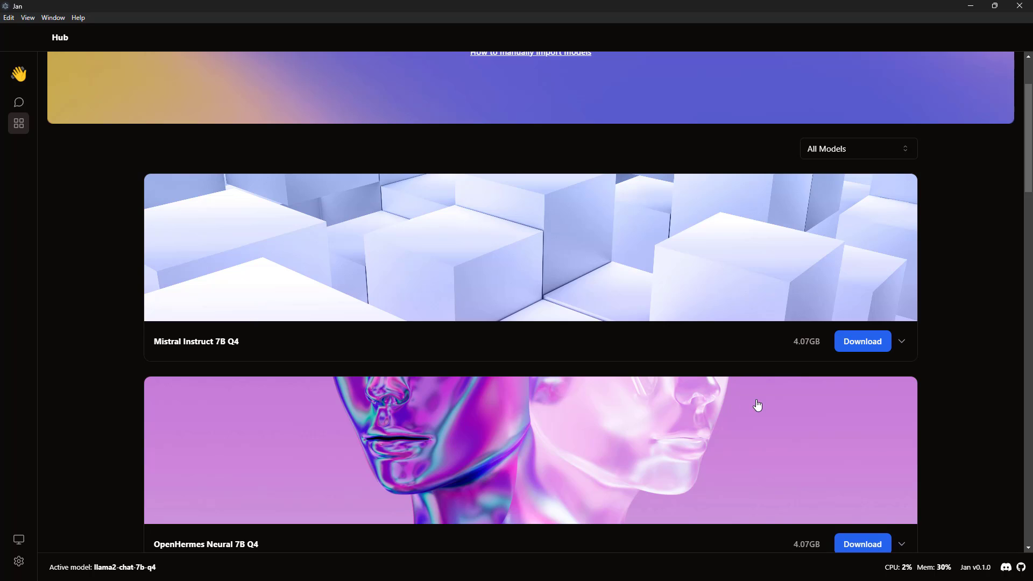
scroll(435, 422, down, 1)
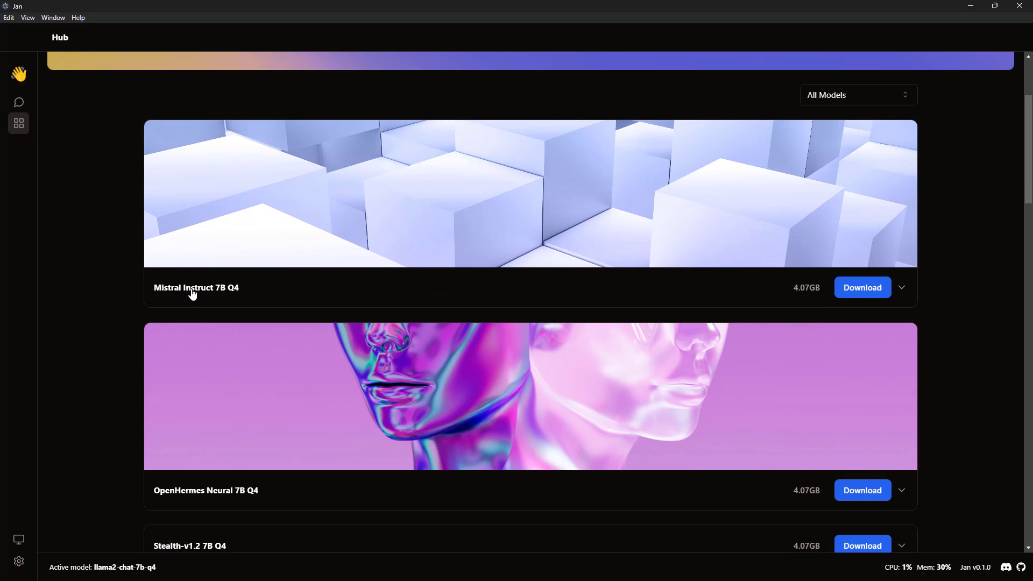
click(212, 291)
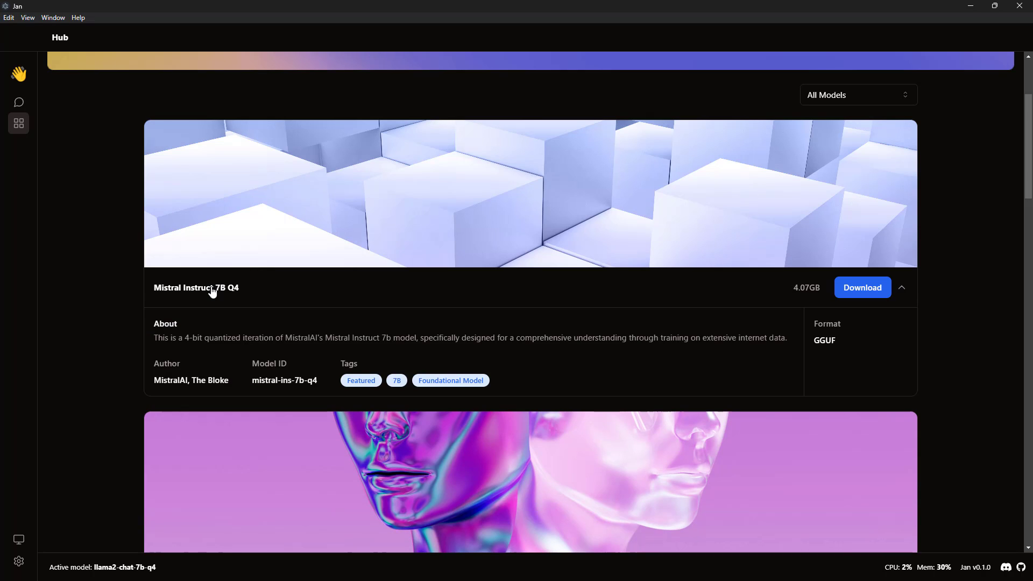
click(212, 291)
View the details of the Stealth-v1.2 7B Q4, Trinity-v1.2 7B Q4 and Starling alpha 7B Q4 models
scroll(184, 375, down, 5)
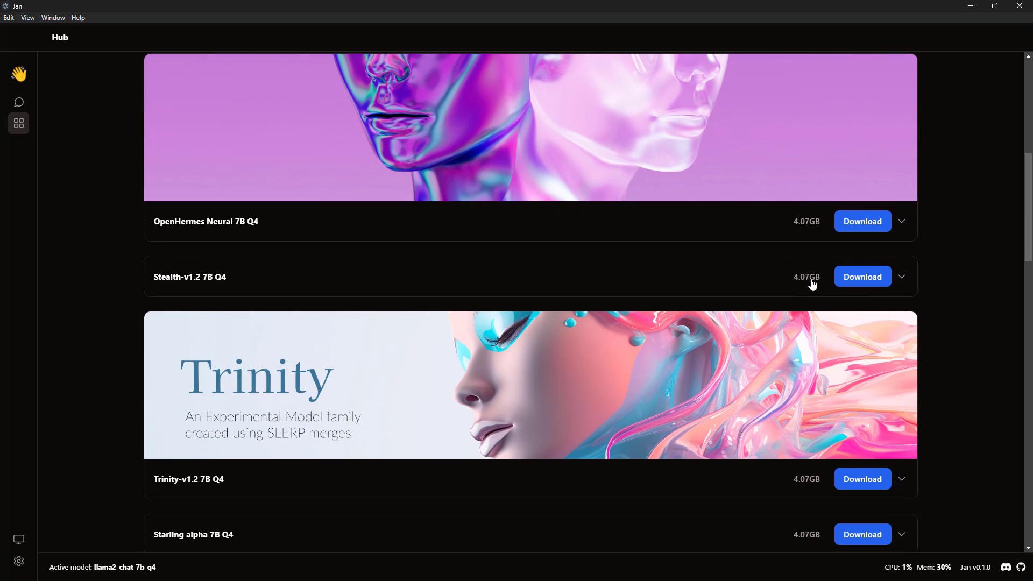
click(812, 285)
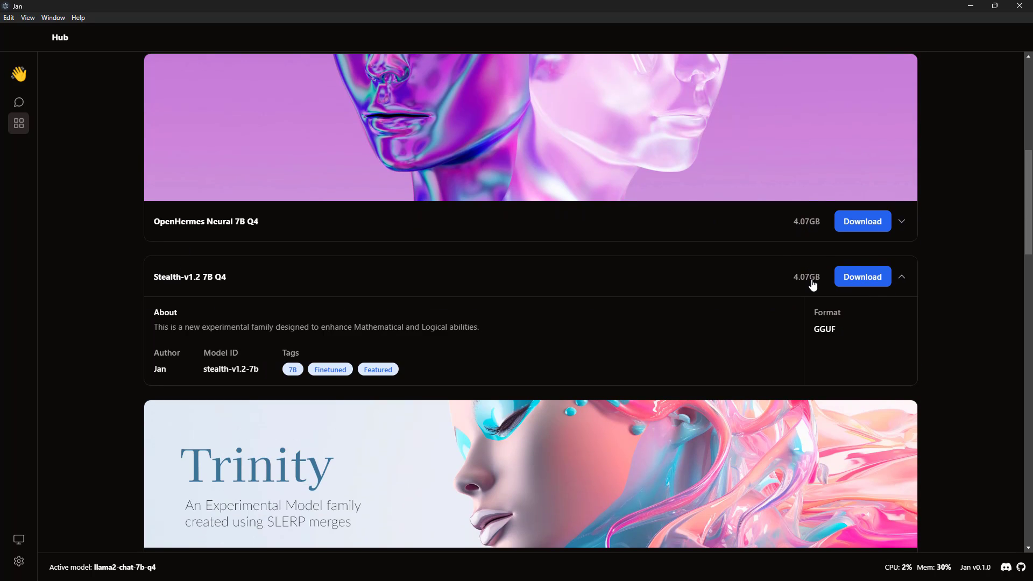
scroll(502, 386, down, 4)
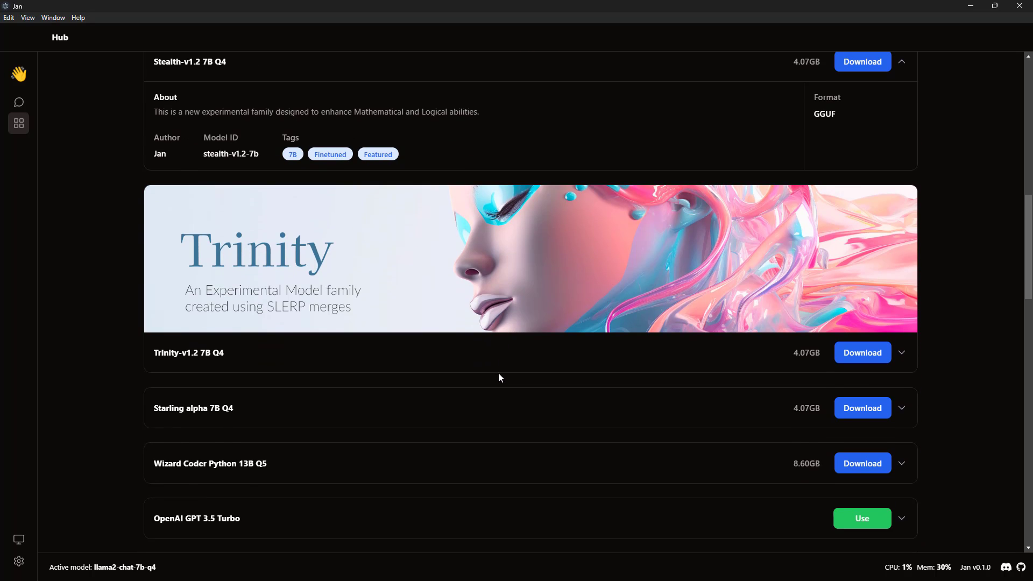
click(562, 356)
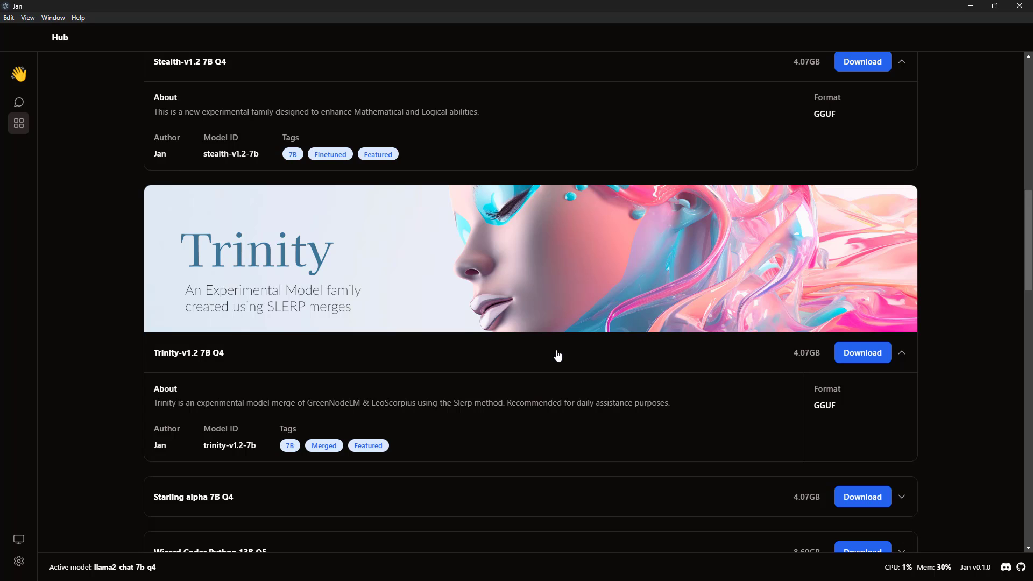
click(558, 356)
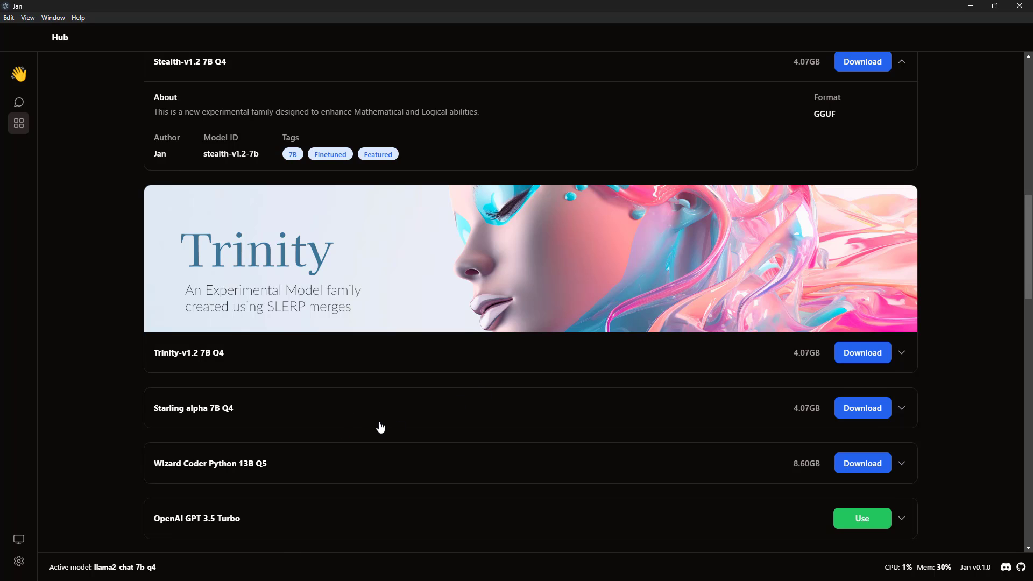
click(345, 417)
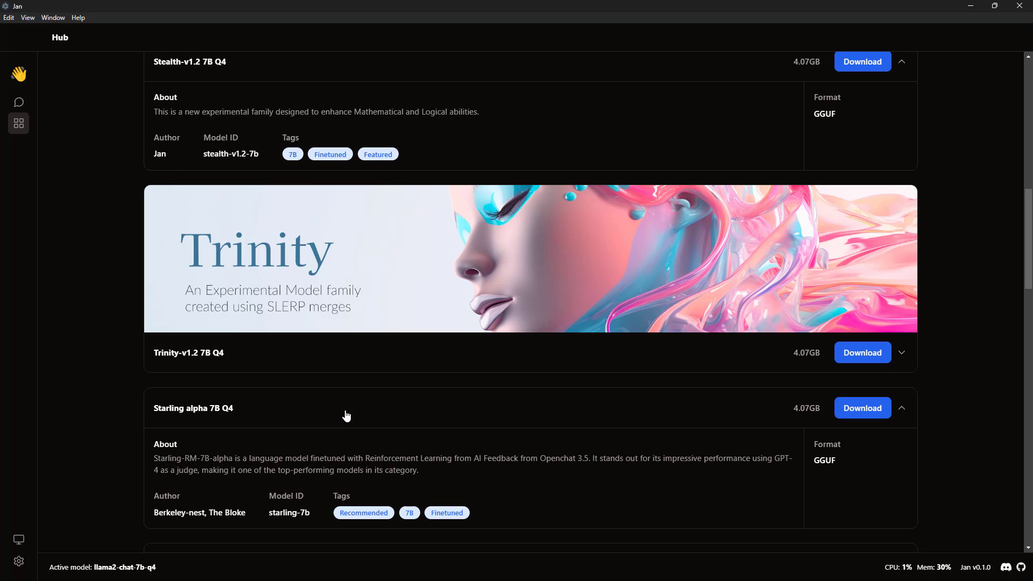
click(346, 417)
View the details of the Wizard Coder Python 13B Q5 model and collapse them
scroll(270, 421, down, 5)
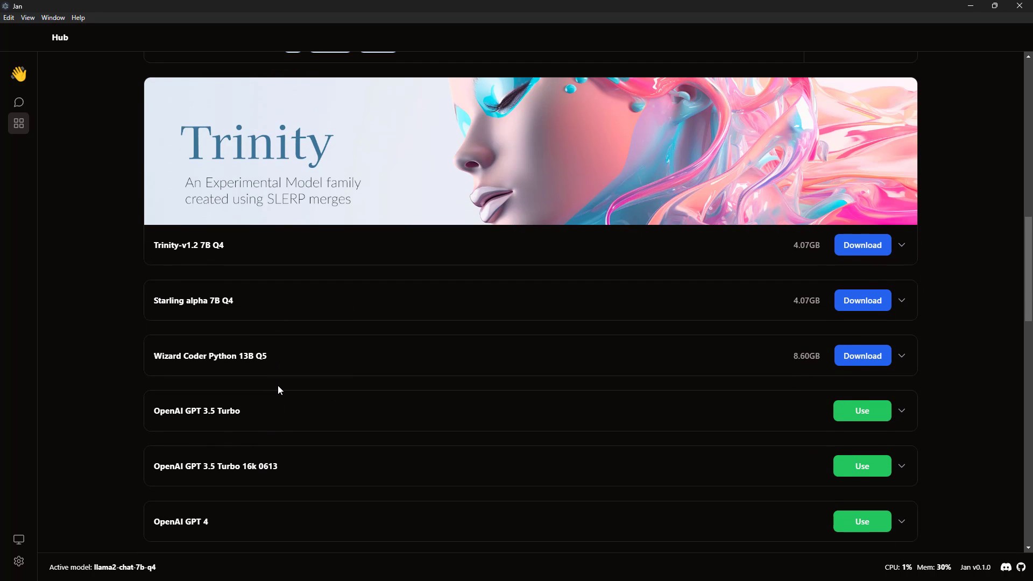
click(319, 193)
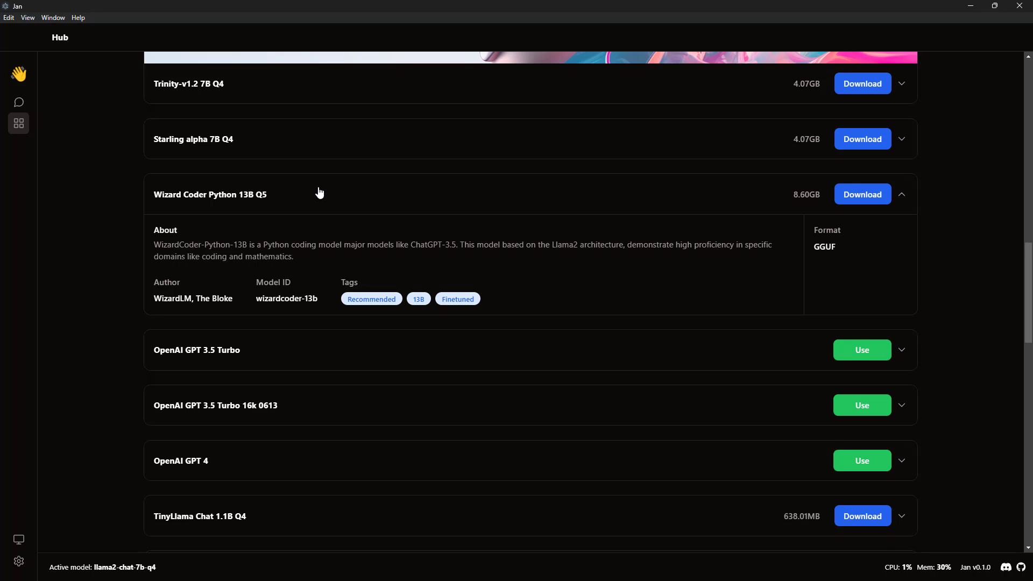
click(320, 192)
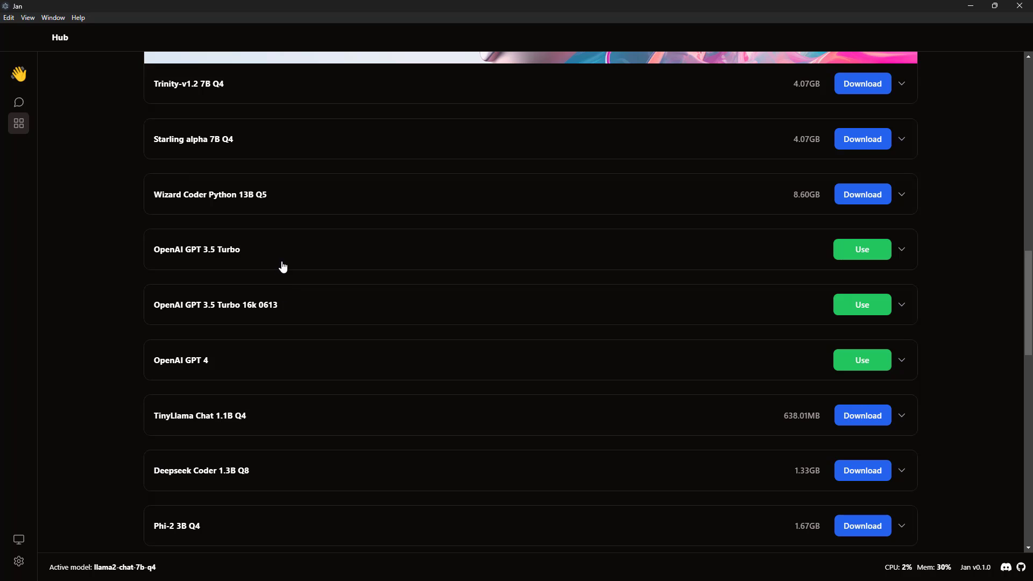
View the details of the OpenAI GPT 3.5 Turbo, GPT 3.5 Turbo 16k 0613 and GPT 4 entries, collapsing each one
click(324, 257)
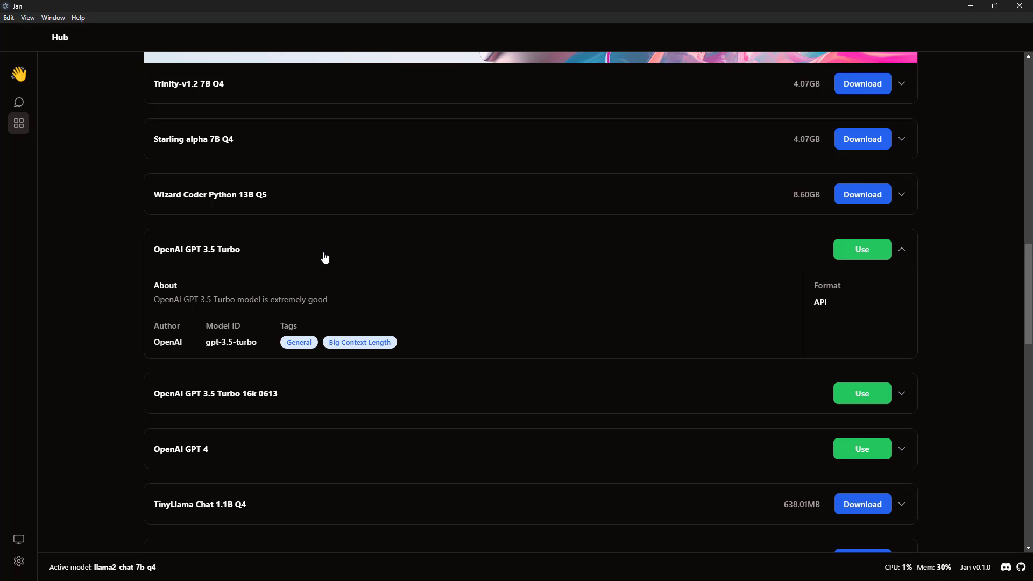
click(325, 257)
click(284, 315)
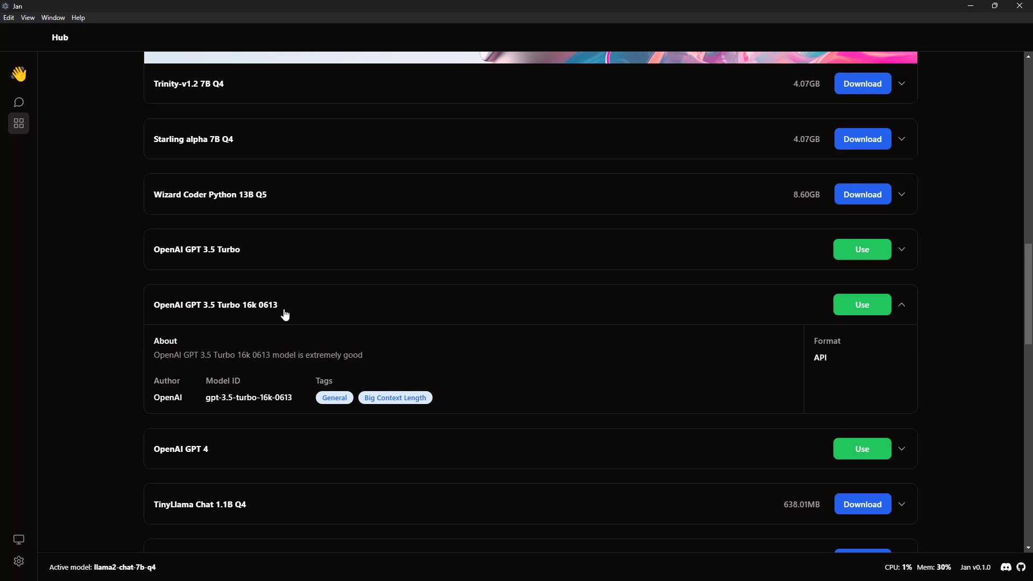
click(284, 315)
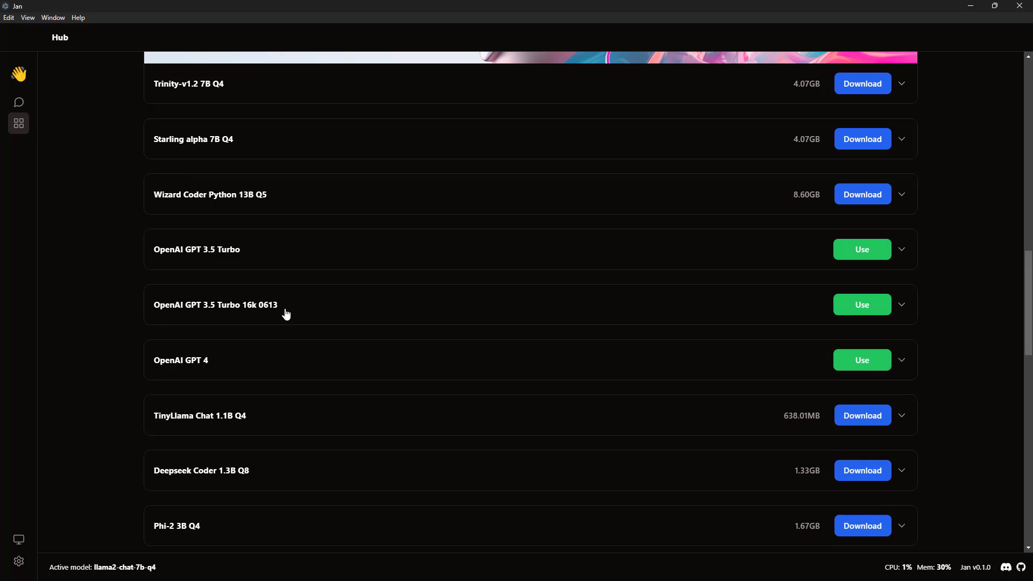
click(251, 364)
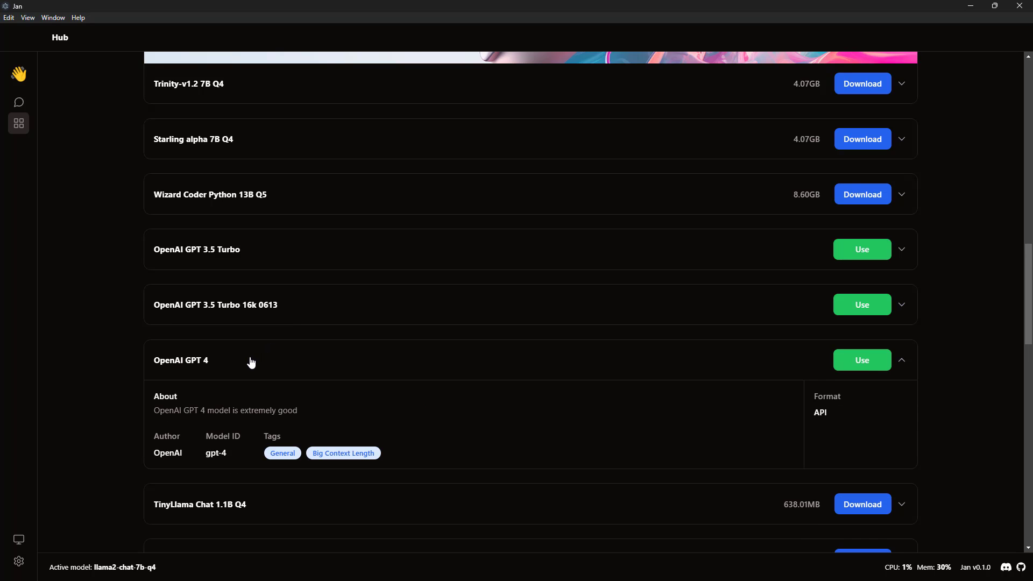
click(251, 363)
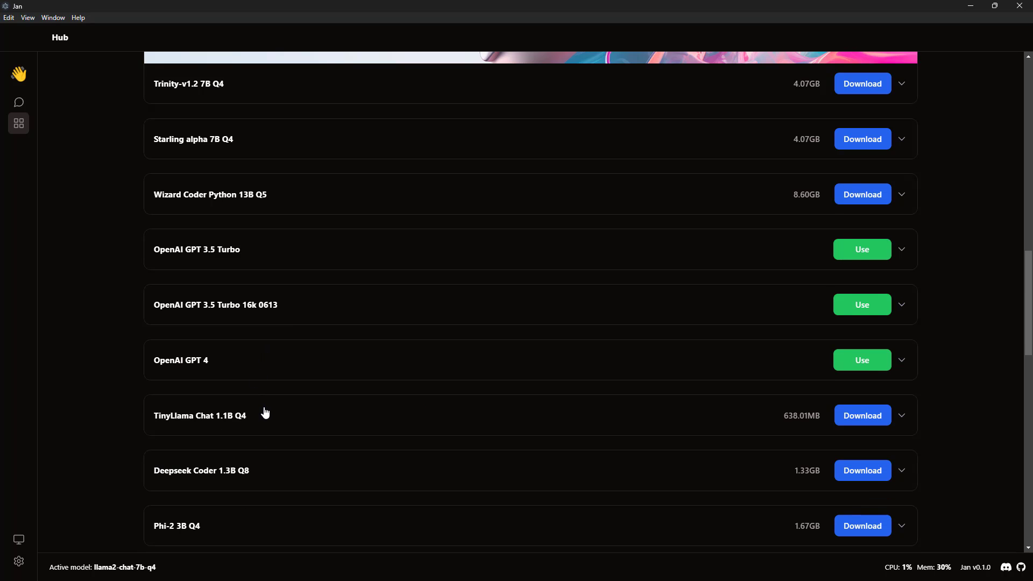
View the TinyLlama Chat 1.1B Q4 details, highlight the 3 trillion token dataset wording in the description, and collapse the entry
scroll(263, 412, down, 4)
scroll(271, 400, down, 1)
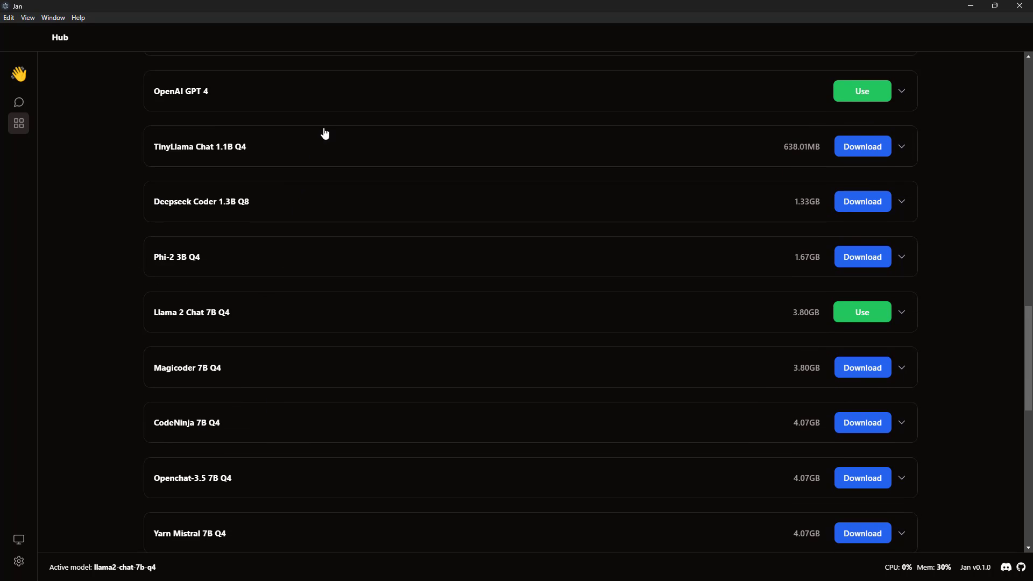
click(298, 152)
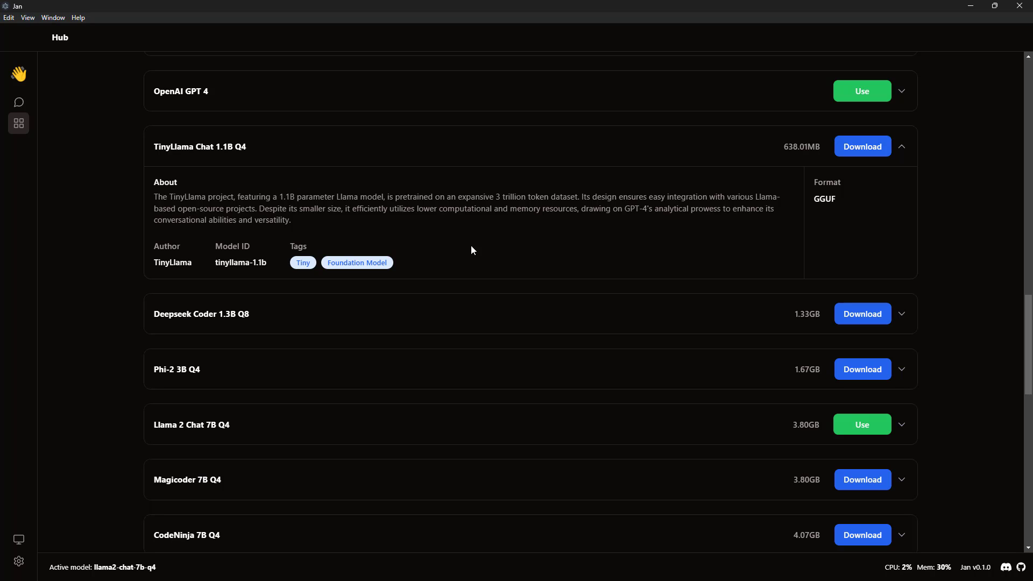
drag(428, 197, 579, 197)
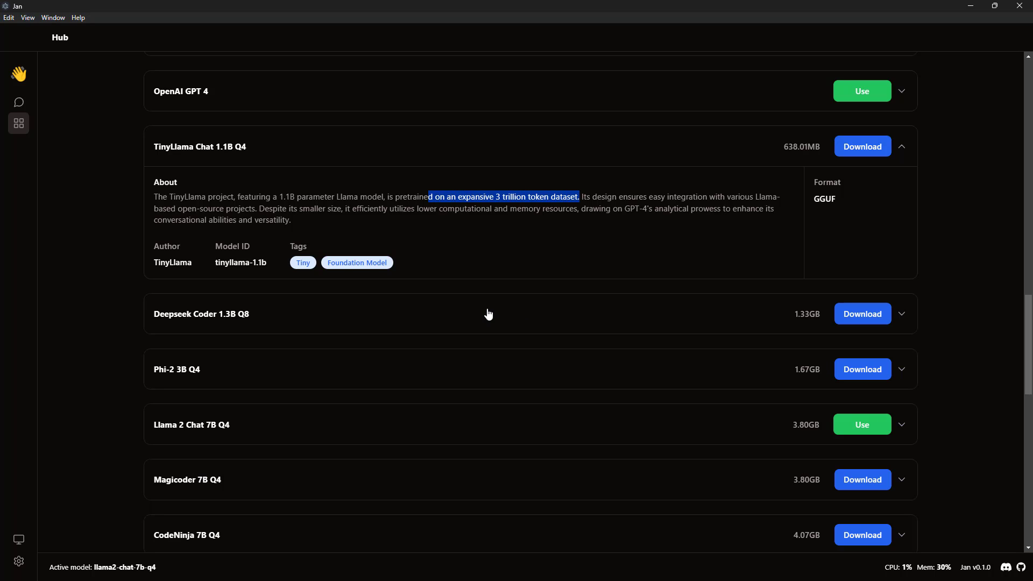
click(502, 237)
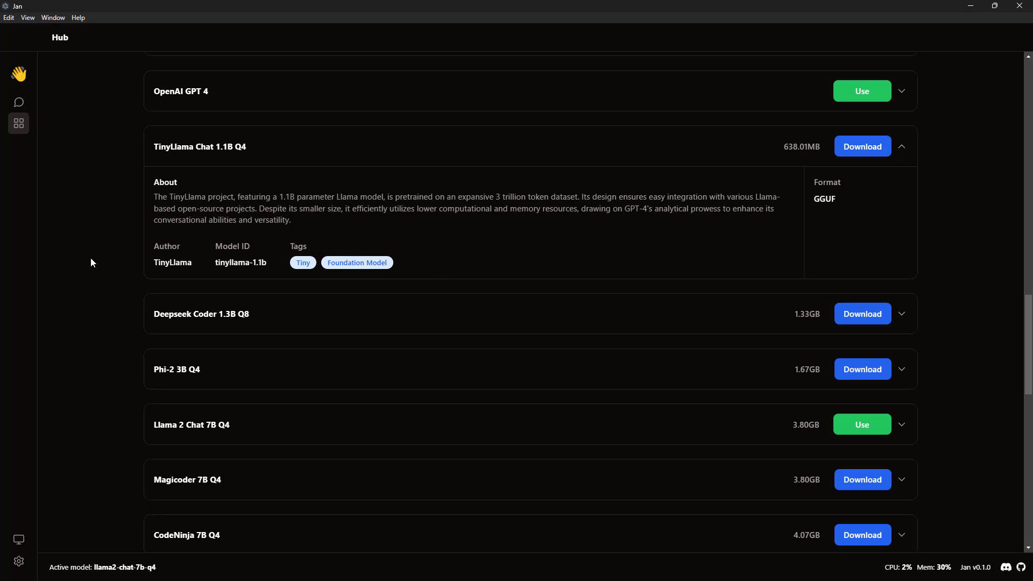
click(900, 150)
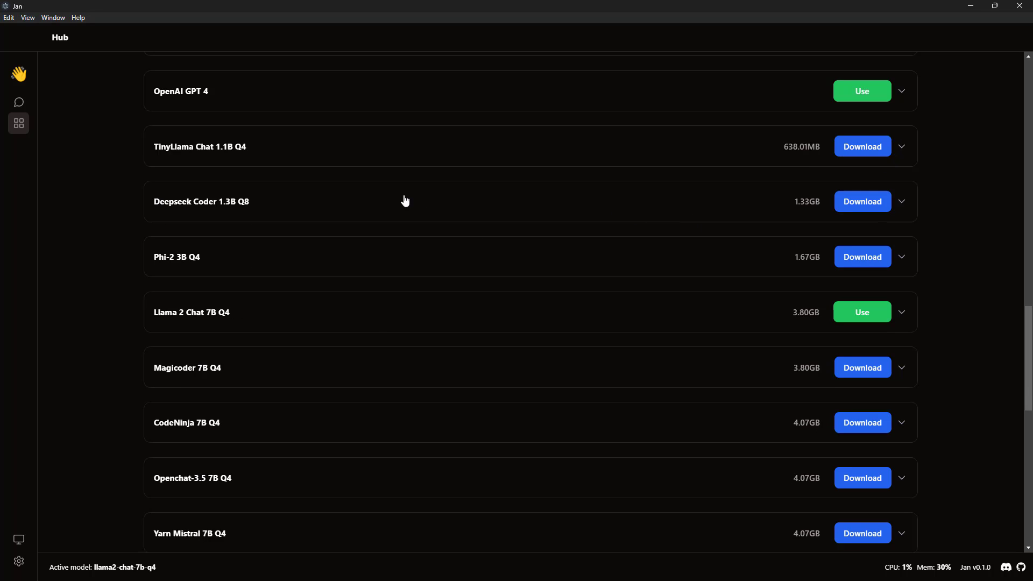
View the details of the Deepseek Coder 1.3B Q8 and Phi-2 3B Q4 models, collapsing each one
click(385, 208)
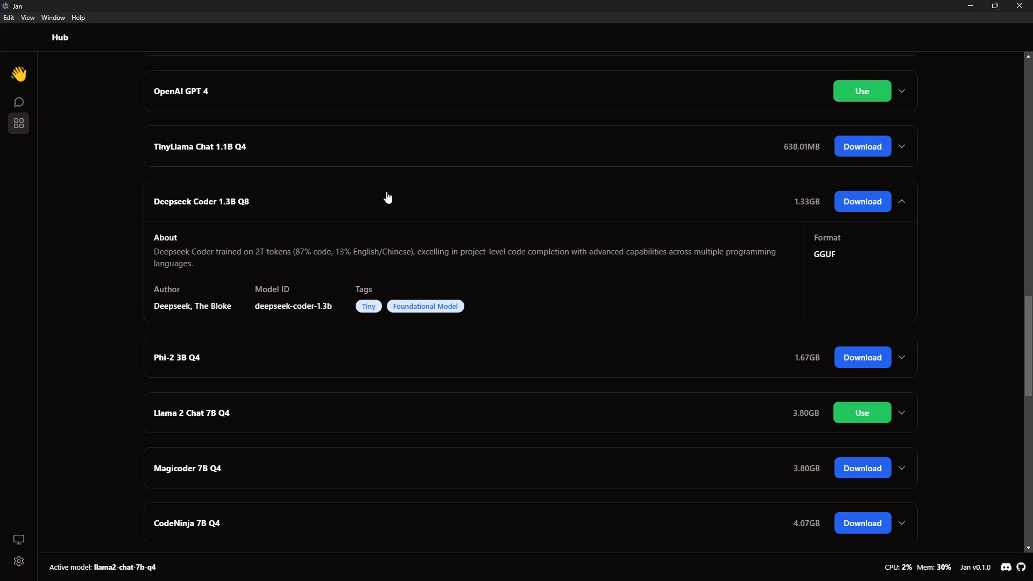
click(406, 204)
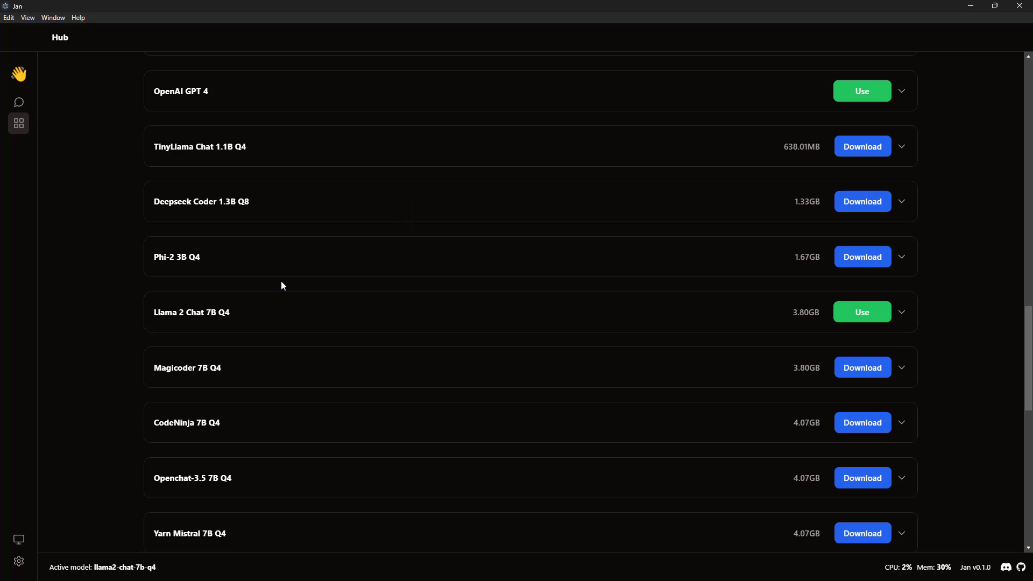
click(264, 268)
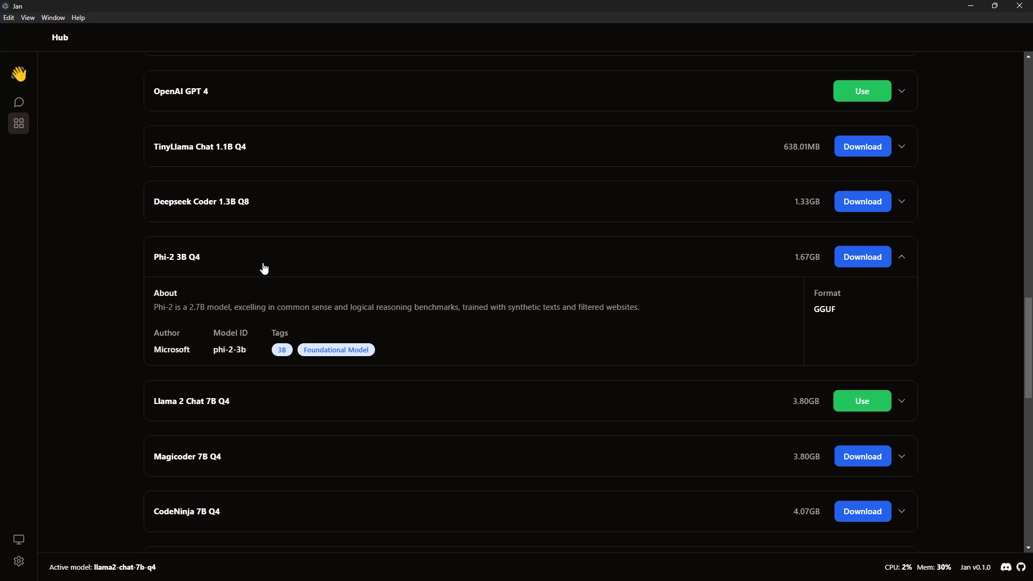
click(264, 268)
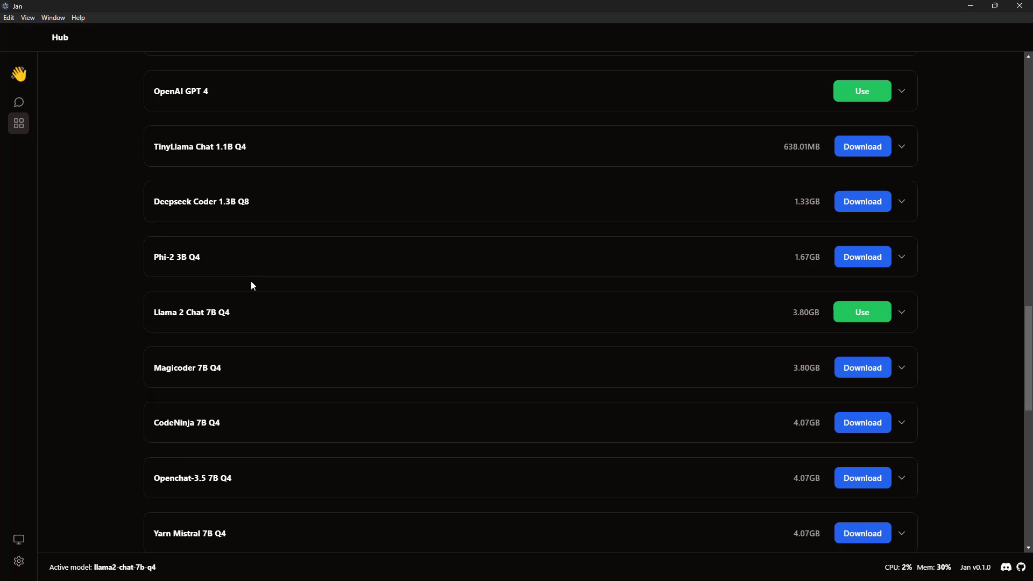
scroll(246, 304, down, 1)
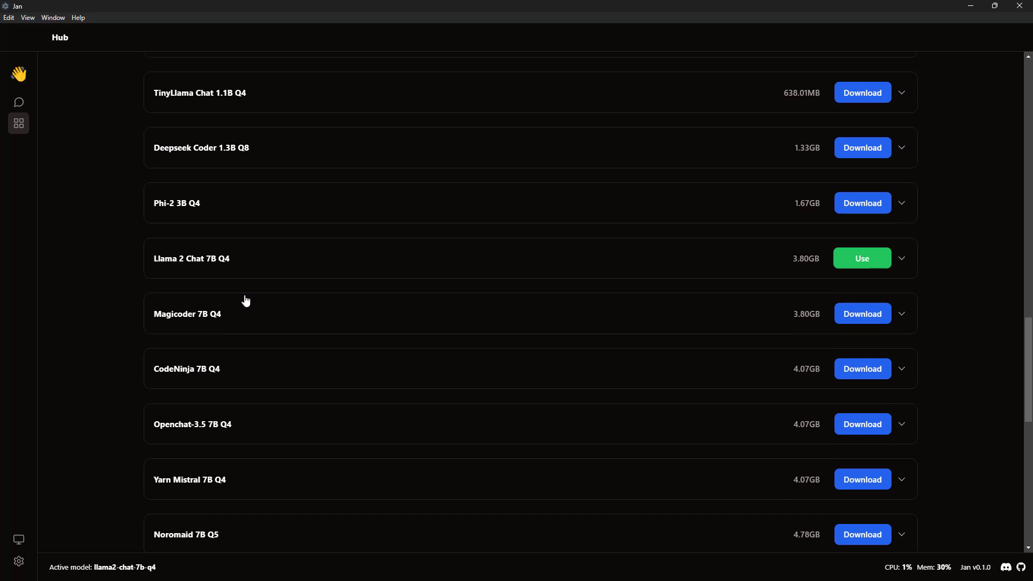
View the details of the Llama 2 Chat 7B Q4 and Magicoder 7B Q4 models, collapsing each one
click(239, 262)
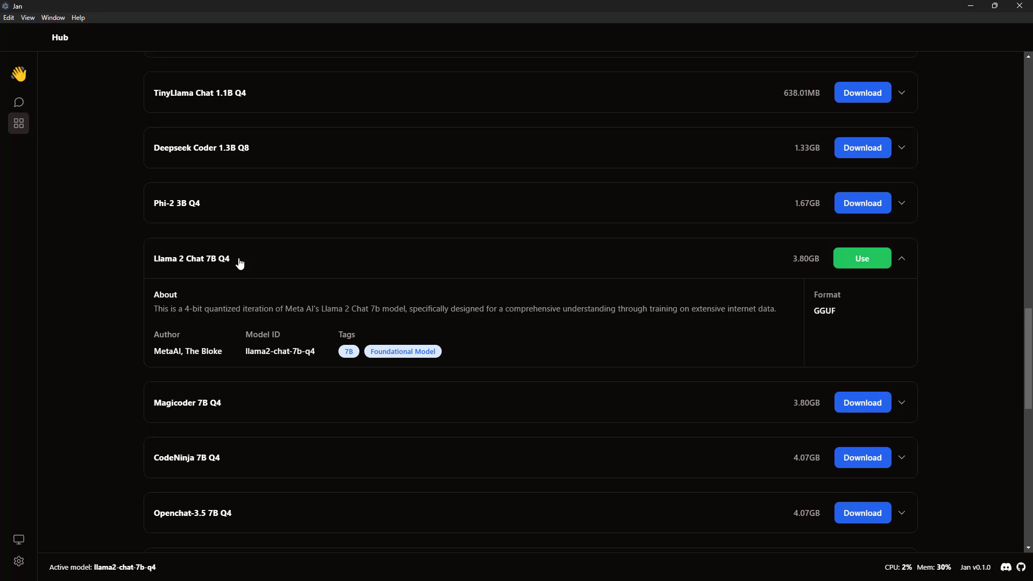
click(240, 264)
click(233, 321)
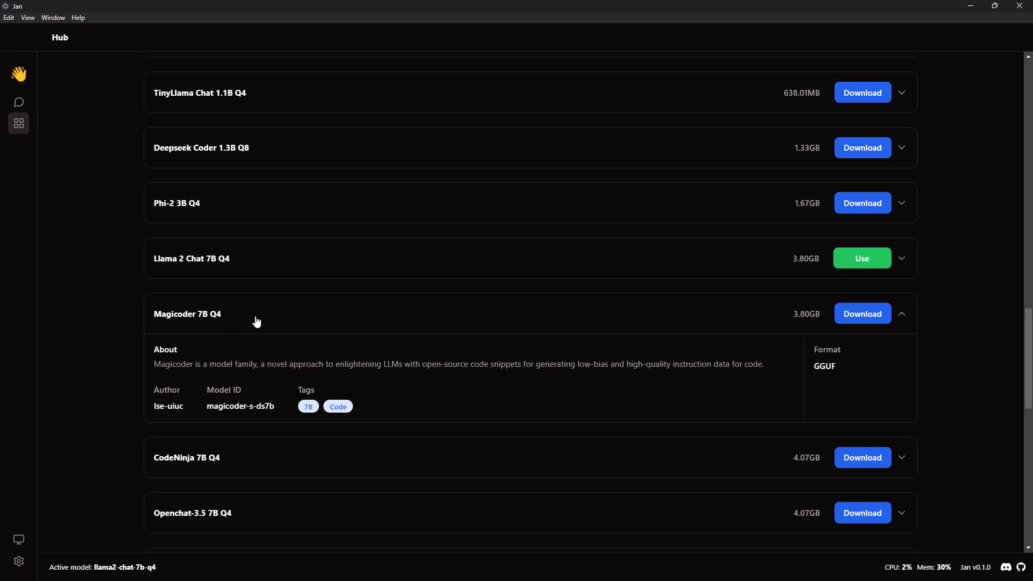
click(257, 322)
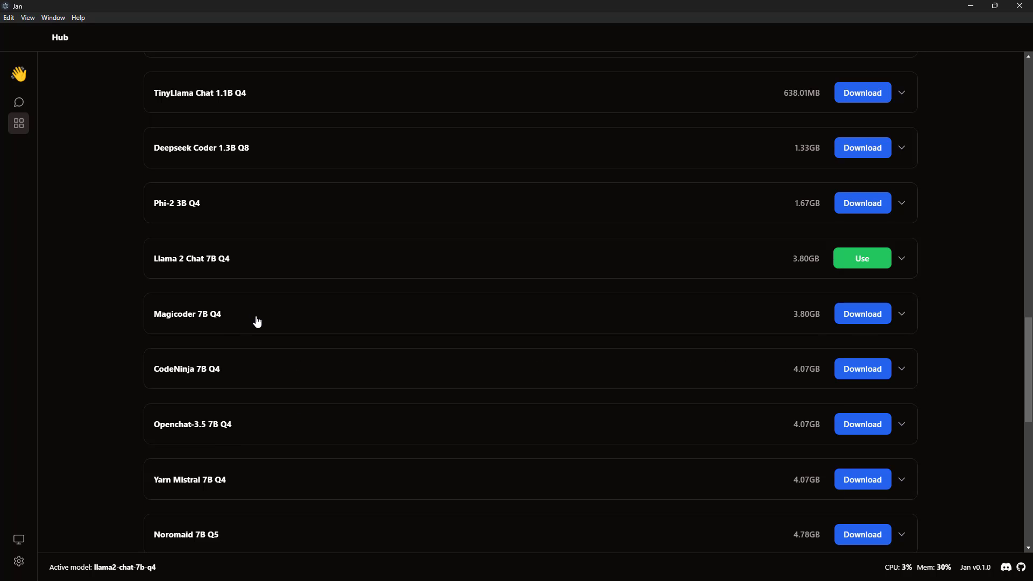
View the details of the CodeNinja 7B Q4 and Openchat-3.5 7B Q4 models, collapsing each one
scroll(257, 322, down, 4)
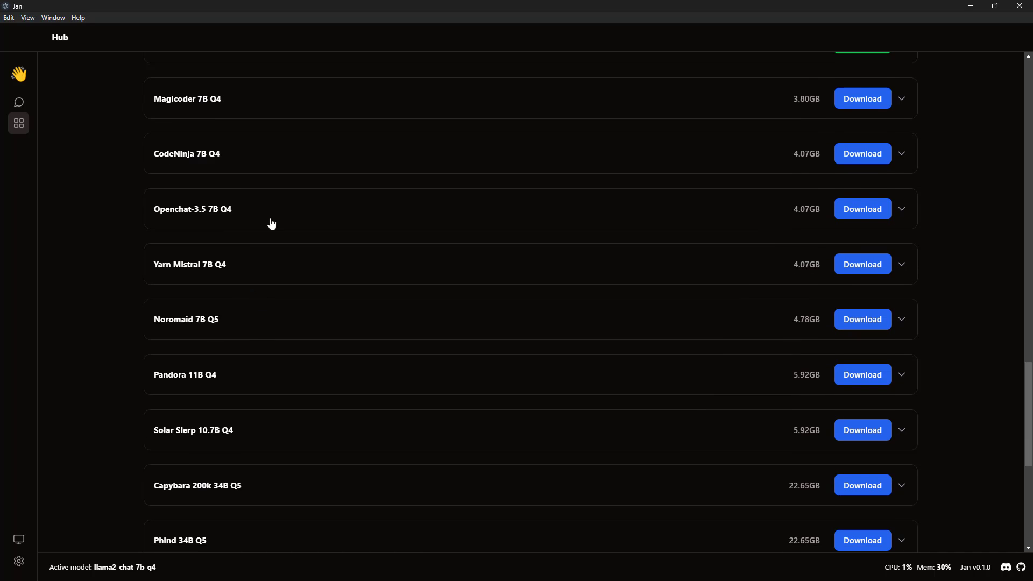
click(258, 157)
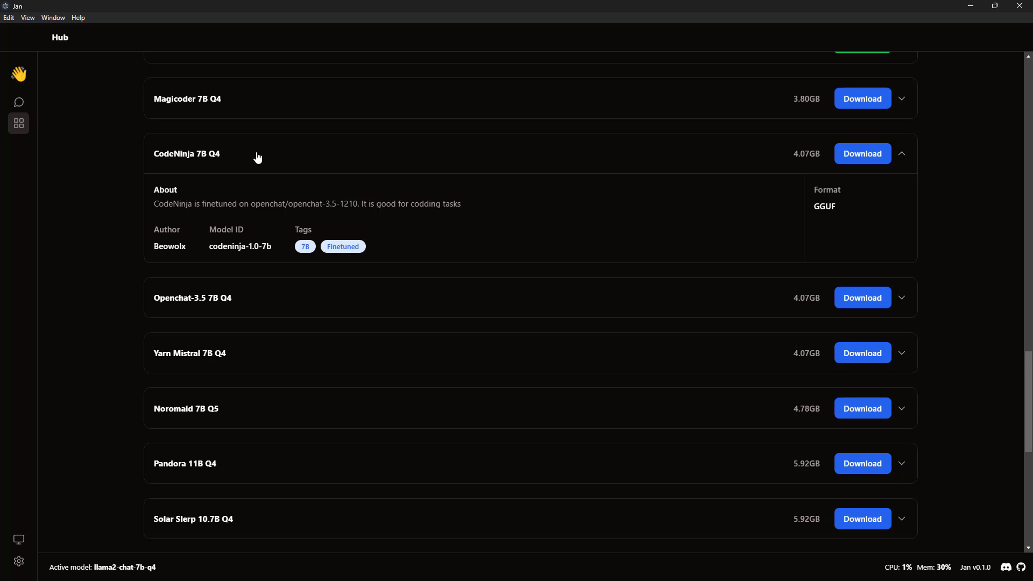
click(258, 157)
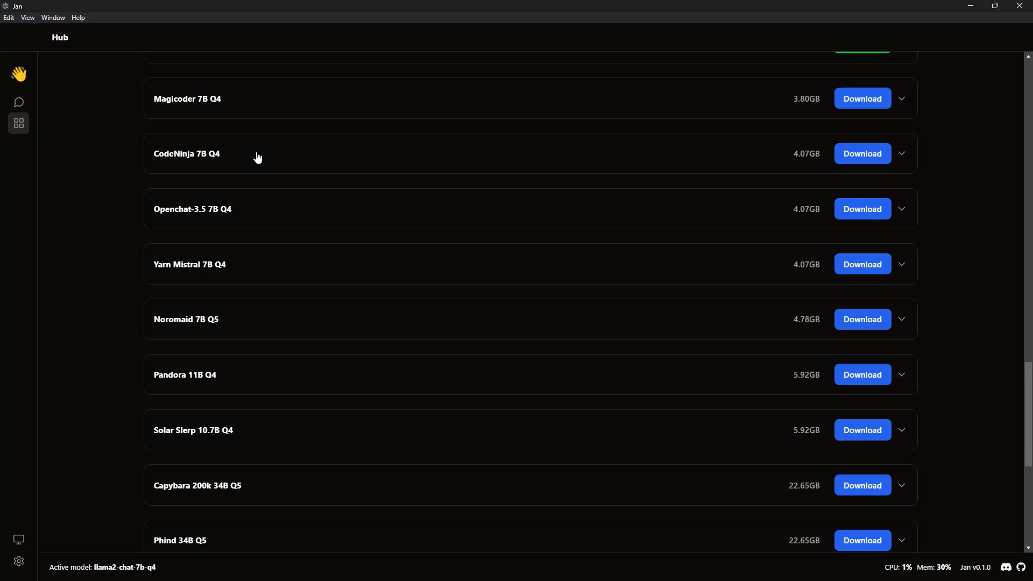
click(253, 216)
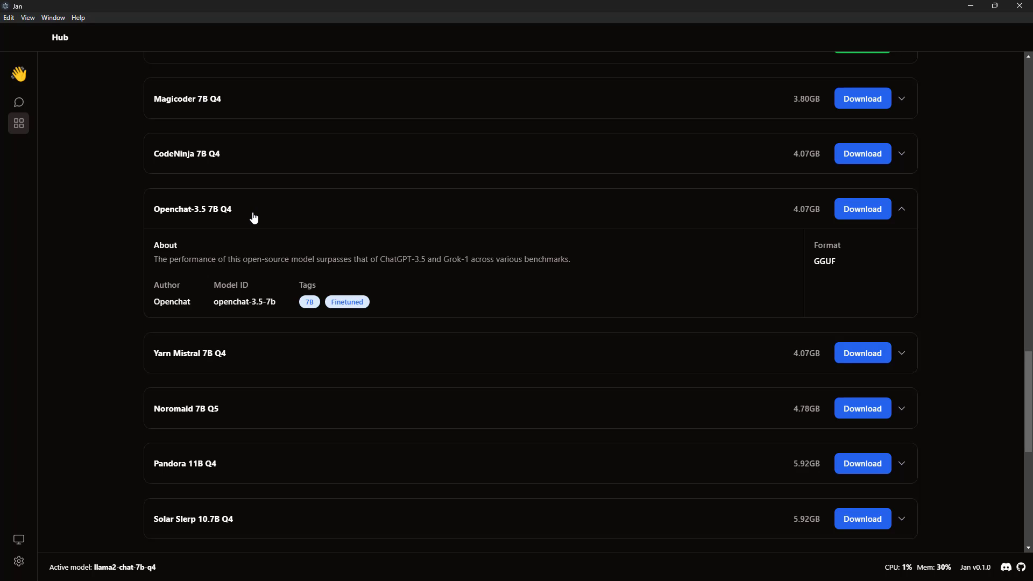
click(254, 216)
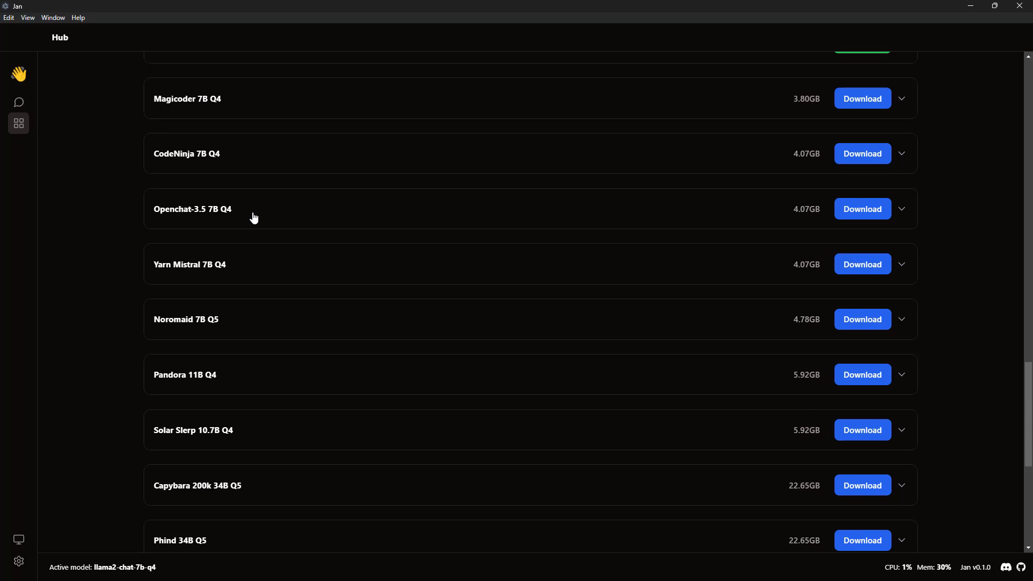
View the details of the Yarn Mistral 7B Q4, Noromaid 7B Q5 and Pandora 11B Q4 models, collapsing each one
scroll(253, 217, down, 3)
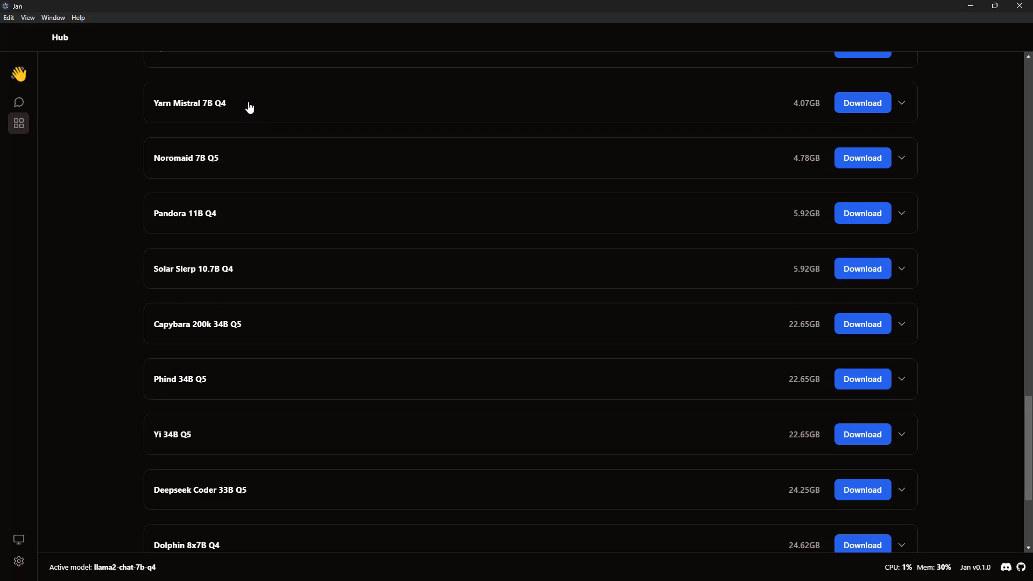
click(249, 107)
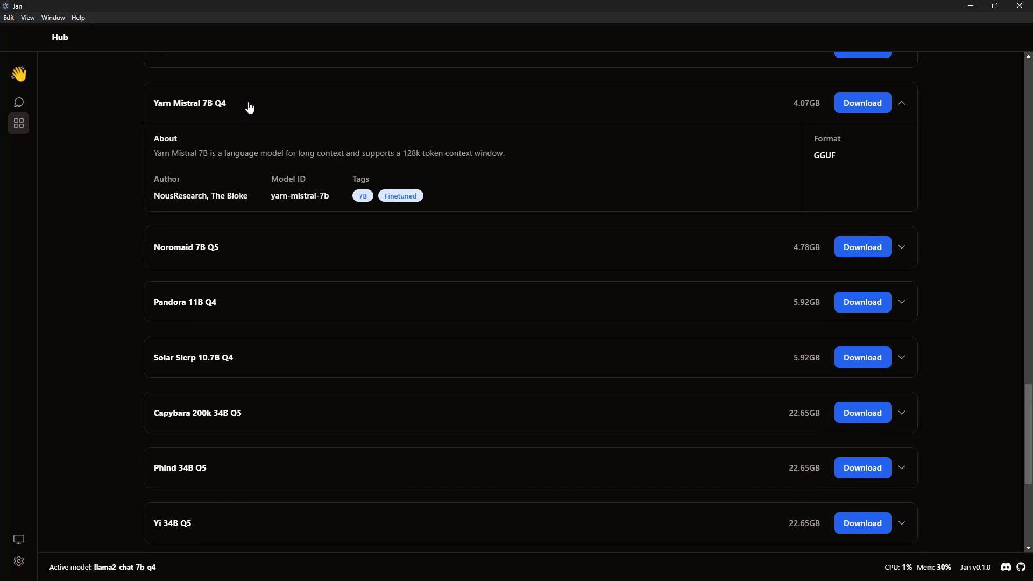
click(249, 106)
click(228, 163)
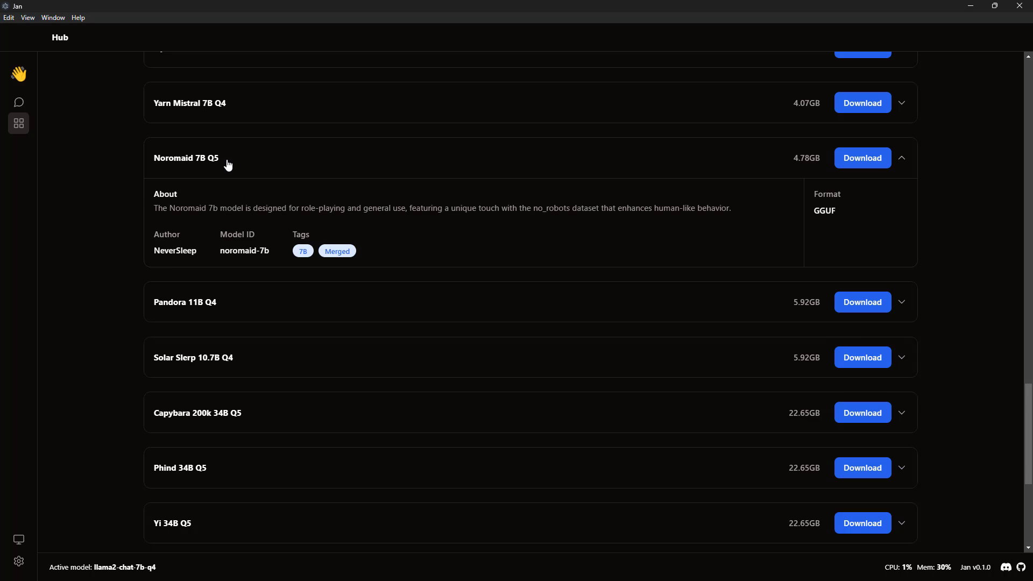
click(228, 163)
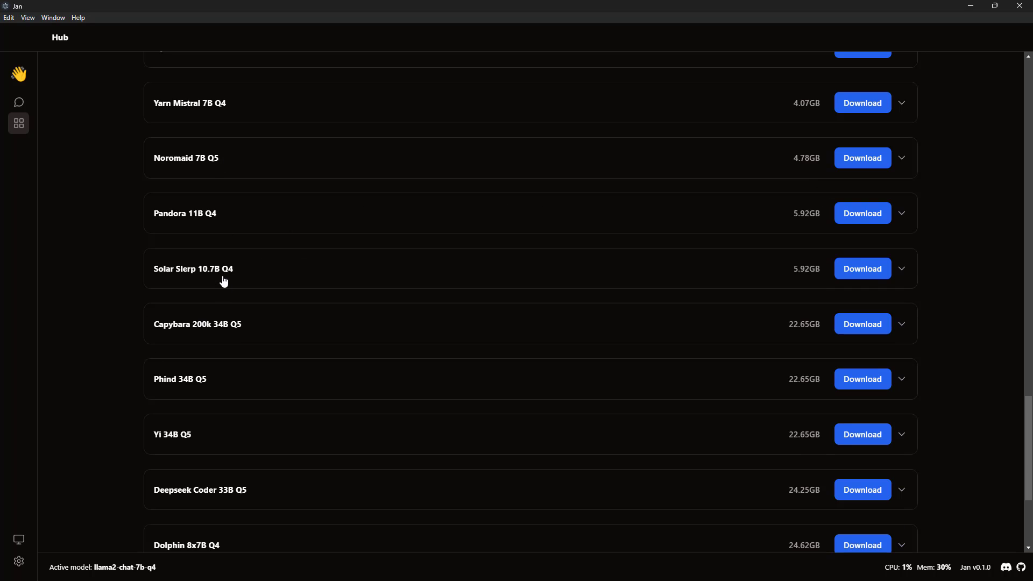
click(247, 216)
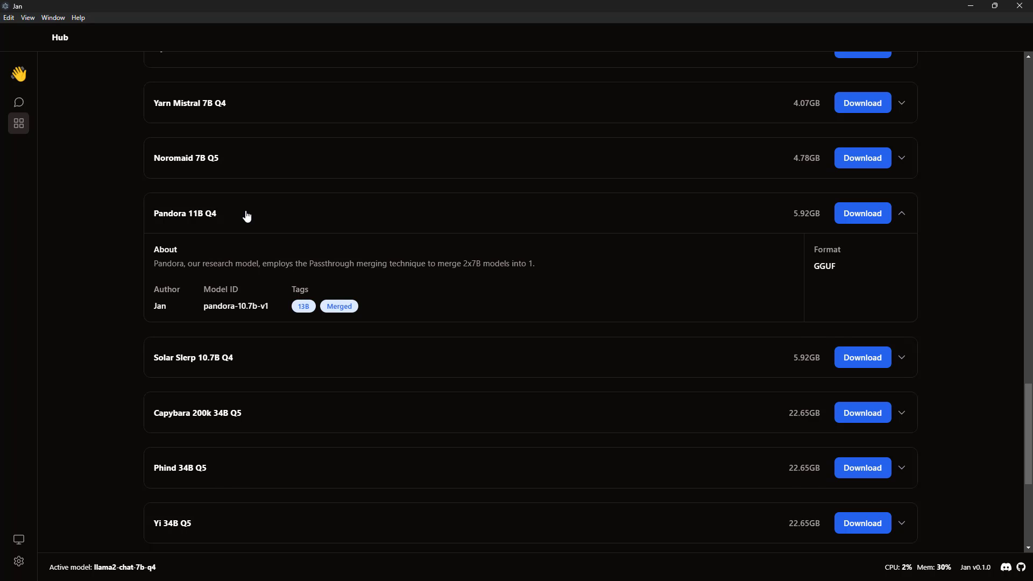
click(247, 217)
View the details of the Solar Slerp 10.7B Q4 and Capybara 200k 34B Q5 models, collapsing each one
scroll(242, 240, down, 3)
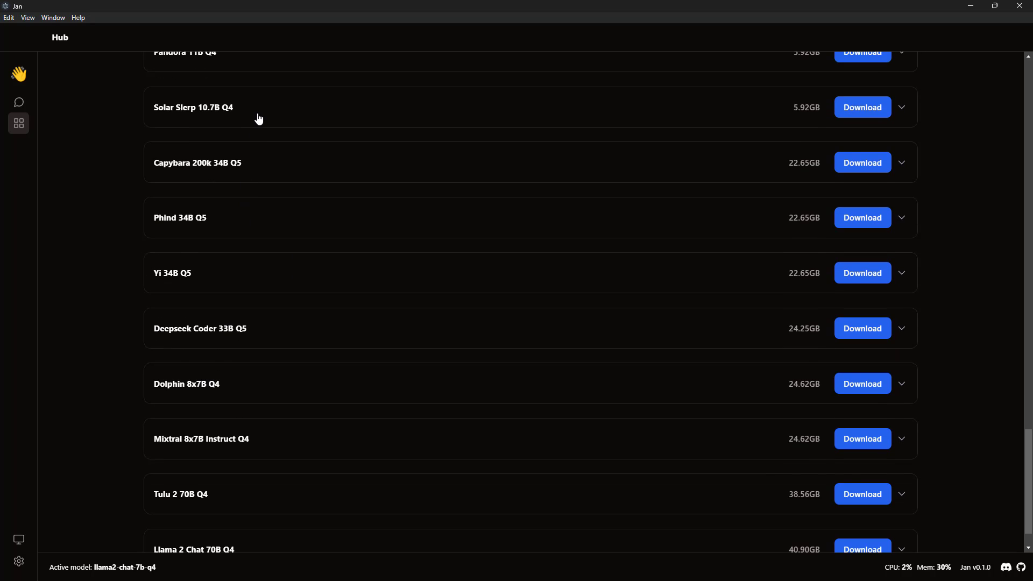
click(259, 113)
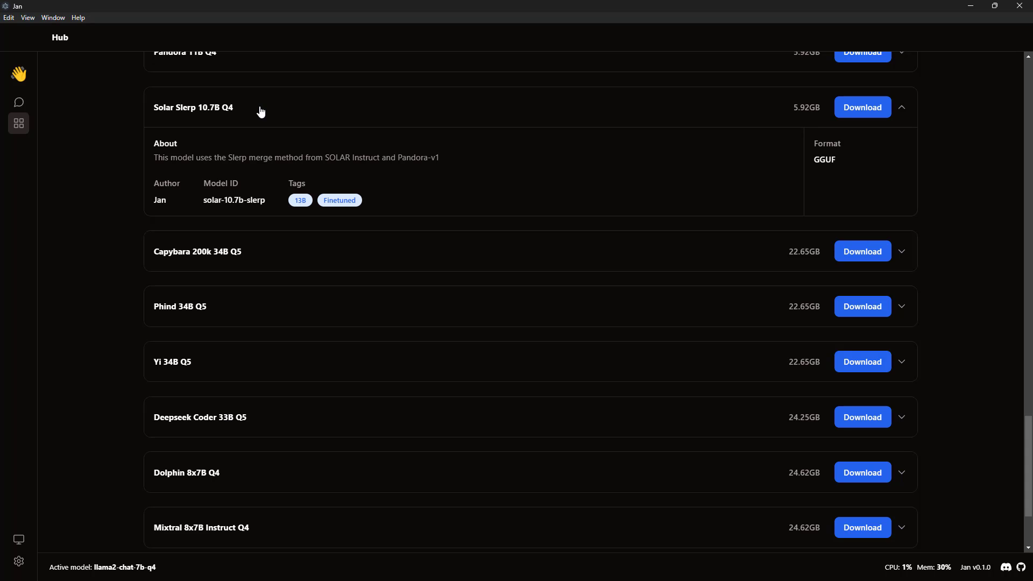
click(260, 112)
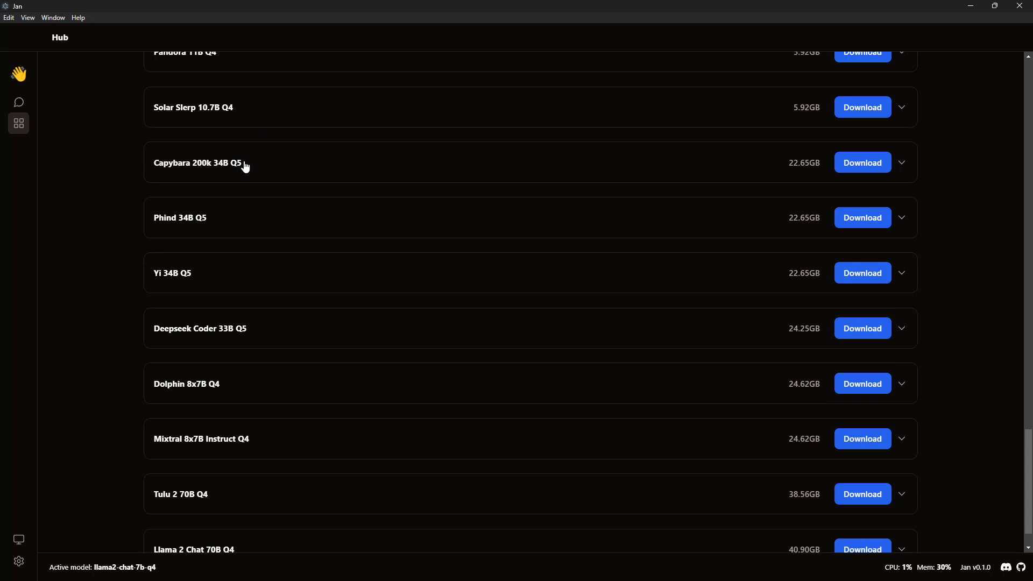
click(245, 165)
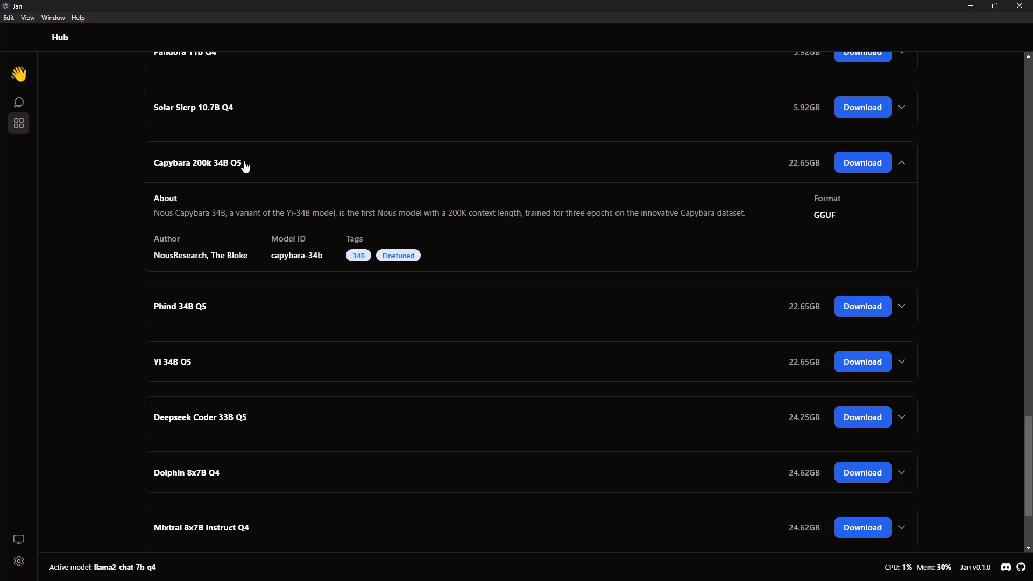
click(245, 166)
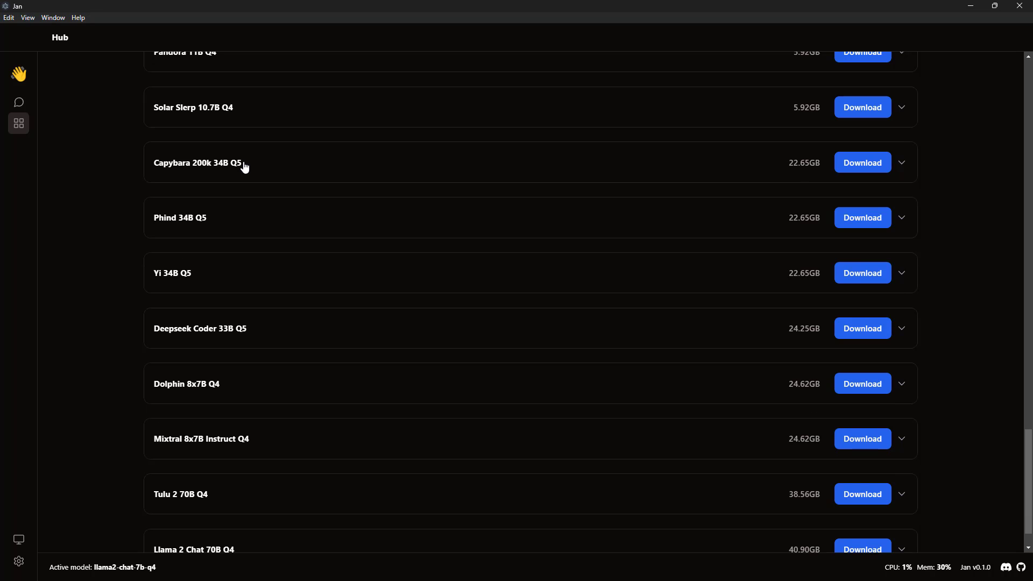
View the details of the Phind 34B Q5, Yi 34B Q5 and Deepseek Coder 33B Q5 models, collapsing each one
click(230, 226)
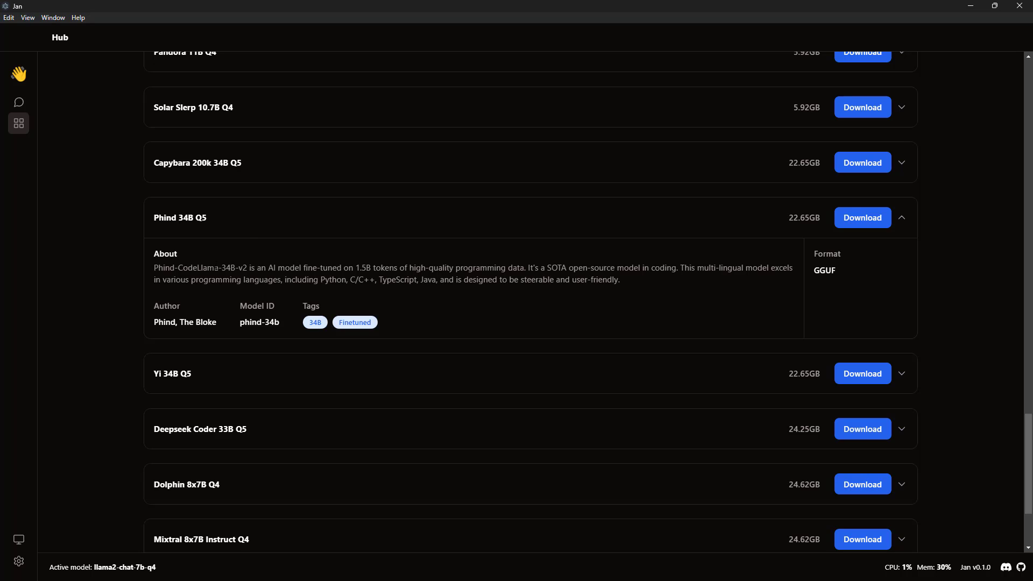
click(252, 220)
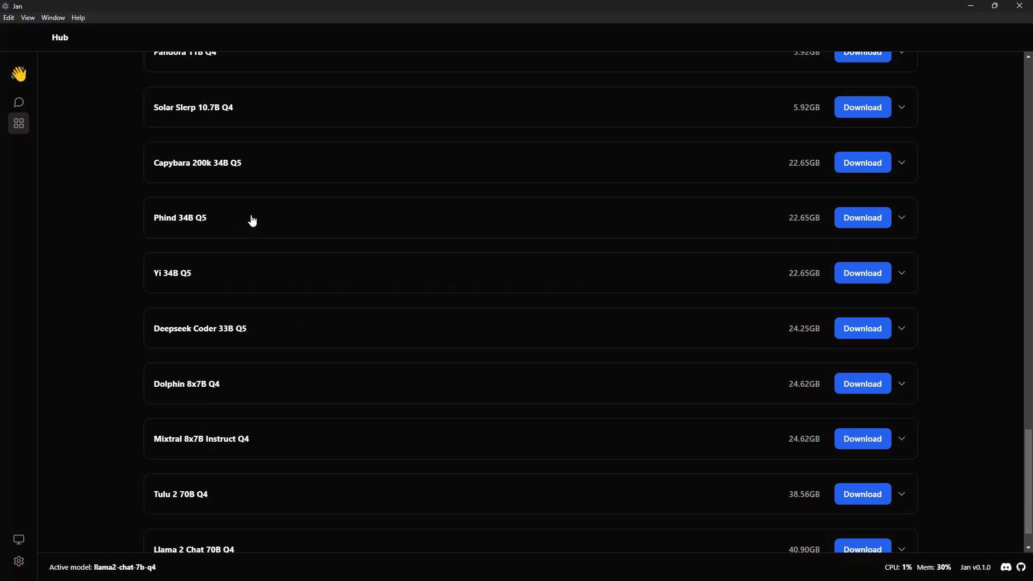
click(230, 275)
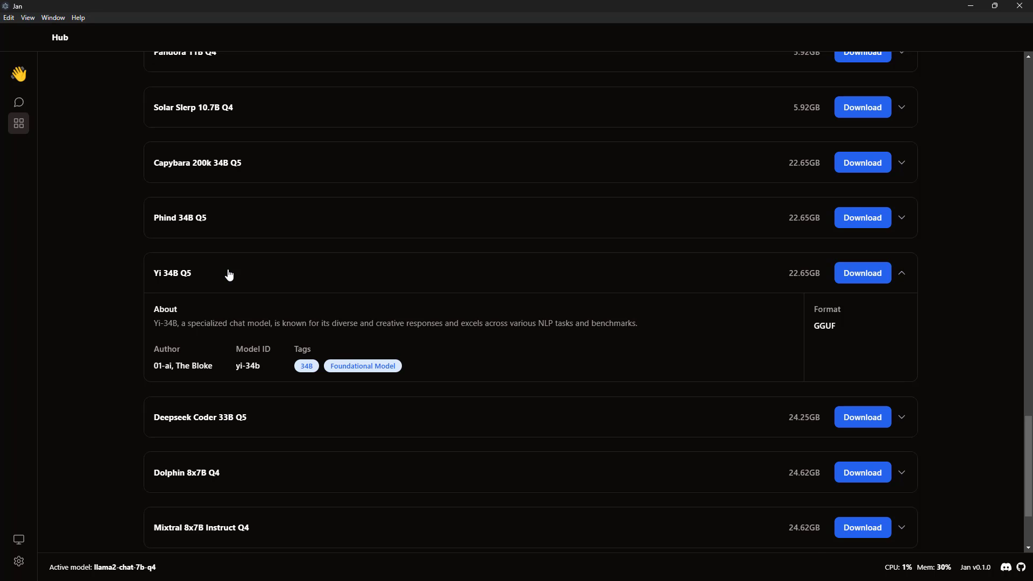
click(229, 274)
click(226, 331)
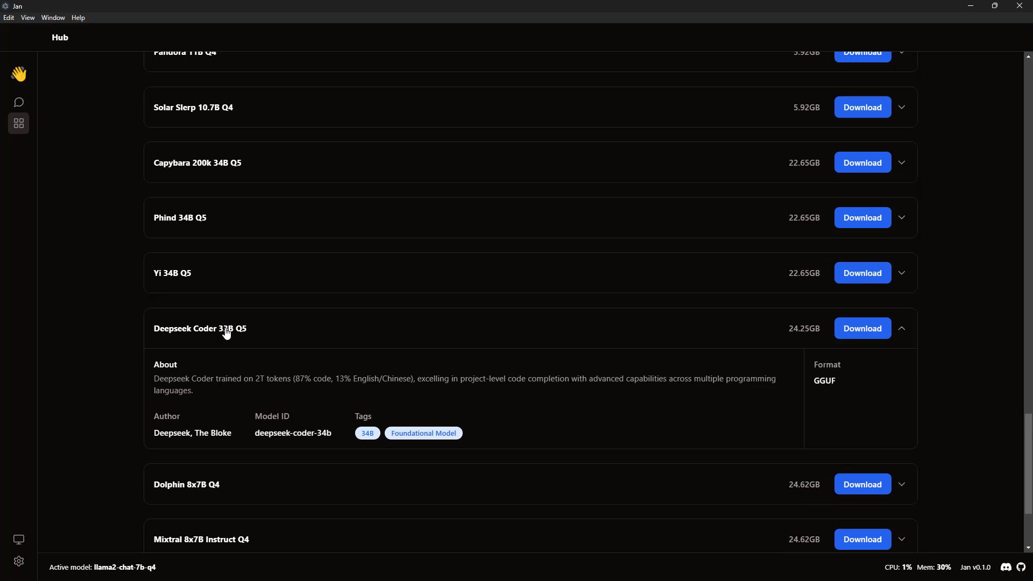
click(226, 330)
View the details of the Dolphin 8x7B Q4 and Mixtral 8x7B Instruct Q4 models, collapsing each one
scroll(226, 334, down, 2)
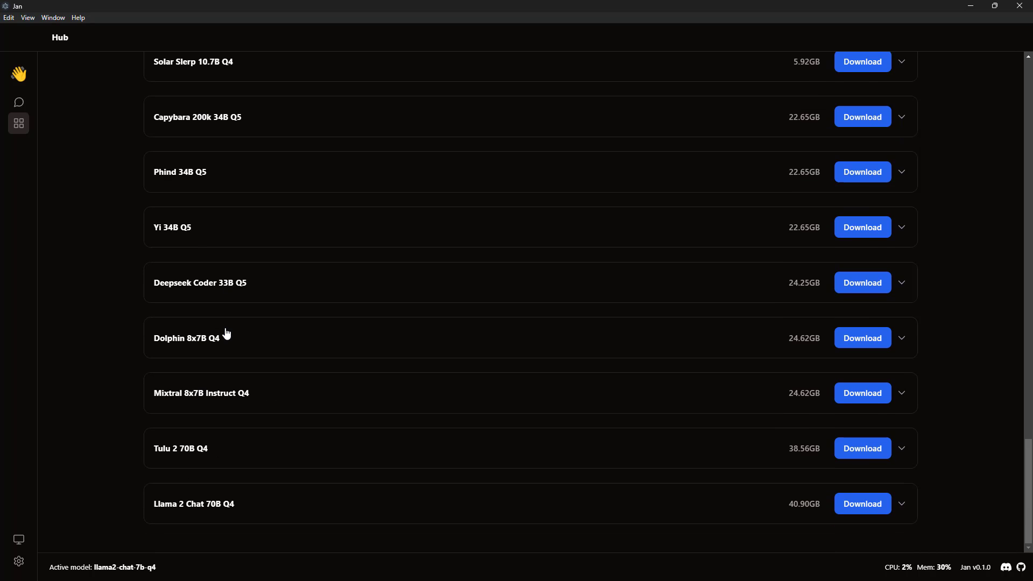
click(225, 341)
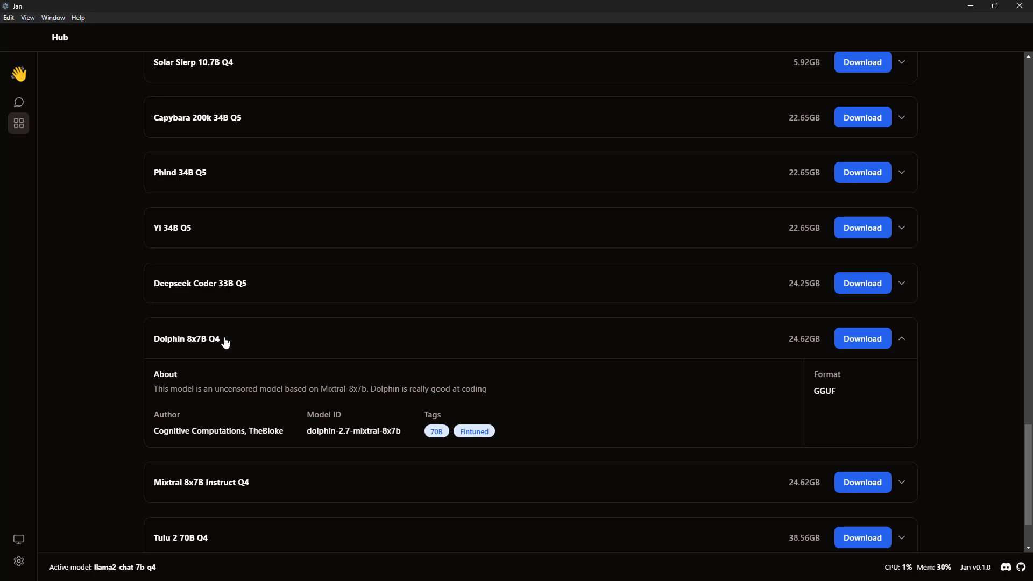
click(225, 341)
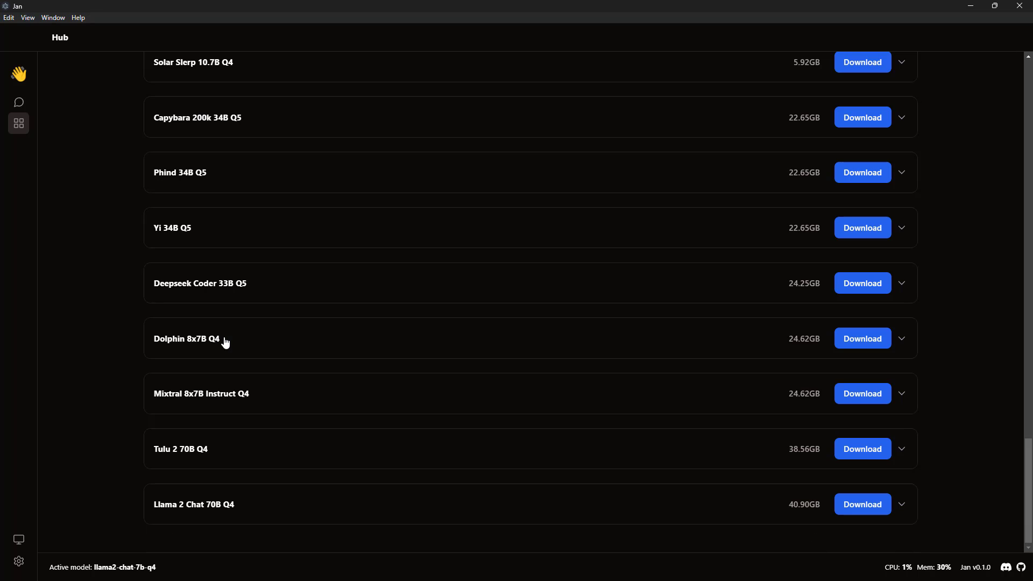
click(233, 399)
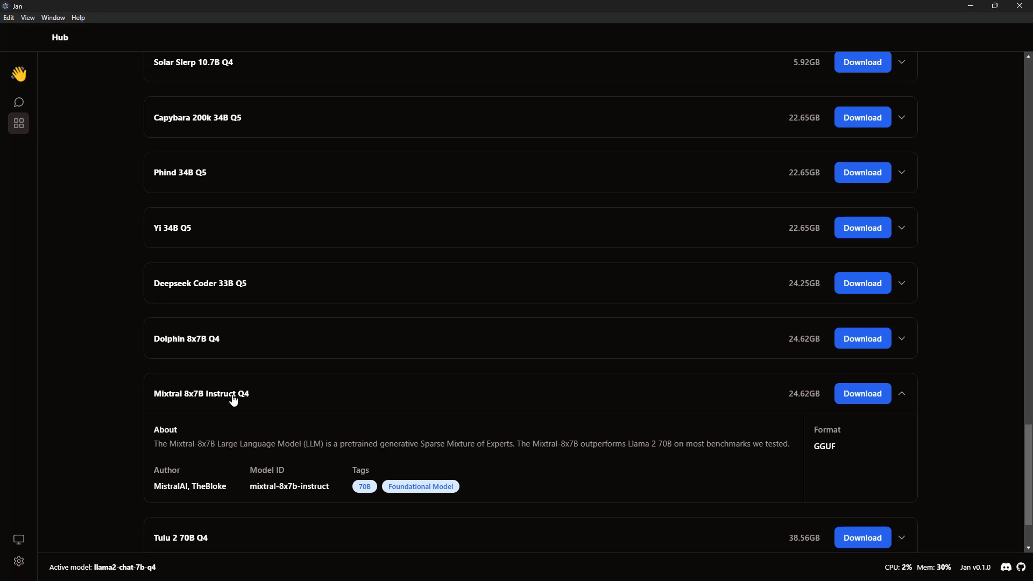
click(235, 398)
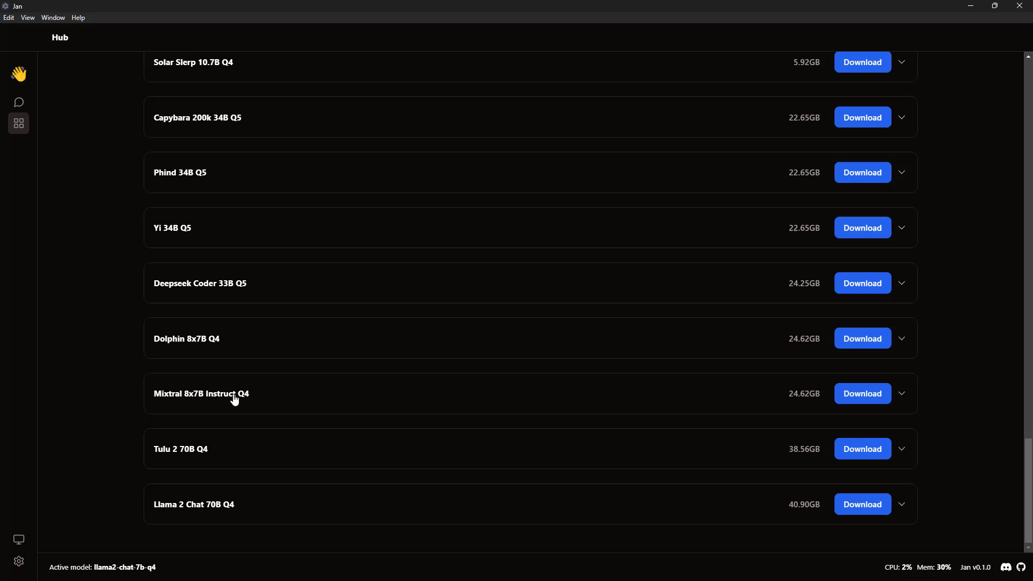
View the details of the Tulu 2 70B Q4 and Llama 2 Chat 70B Q4 models, collapsing each one
click(209, 458)
scroll(208, 457, down, 2)
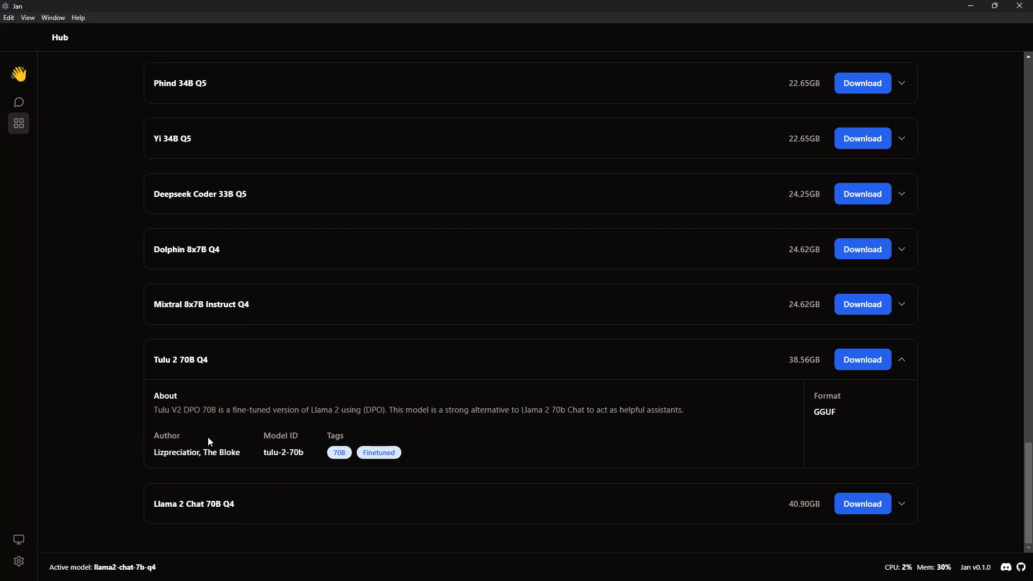
click(226, 368)
click(231, 510)
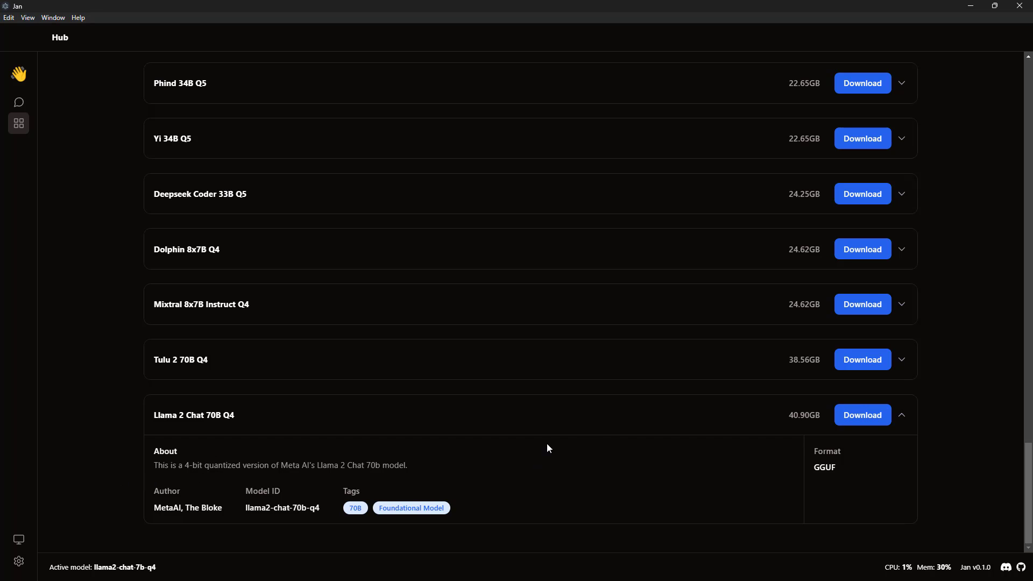
click(577, 417)
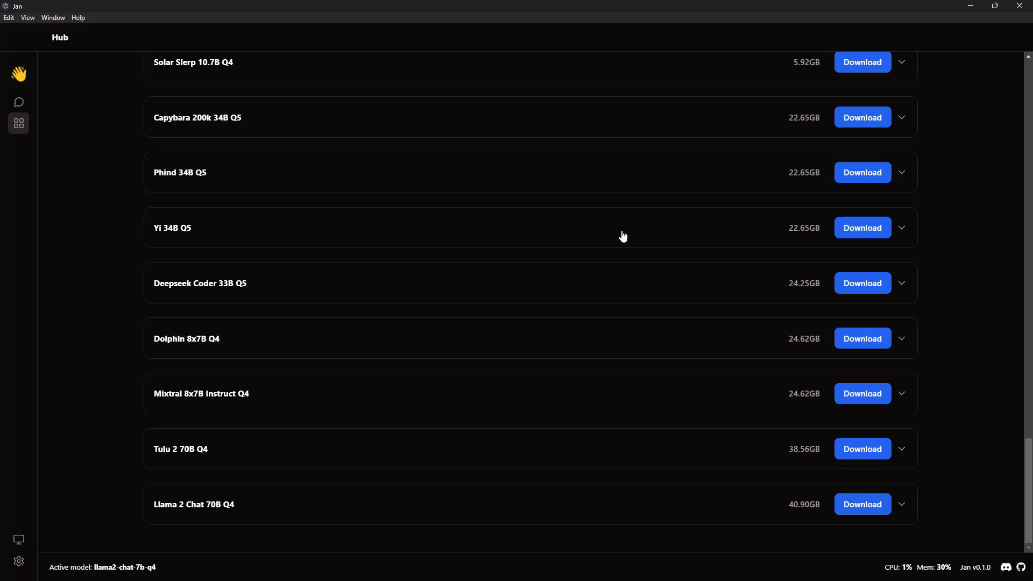
Return to the First Local LLM Thread chat and go back to the beginning of the conversation
click(20, 110)
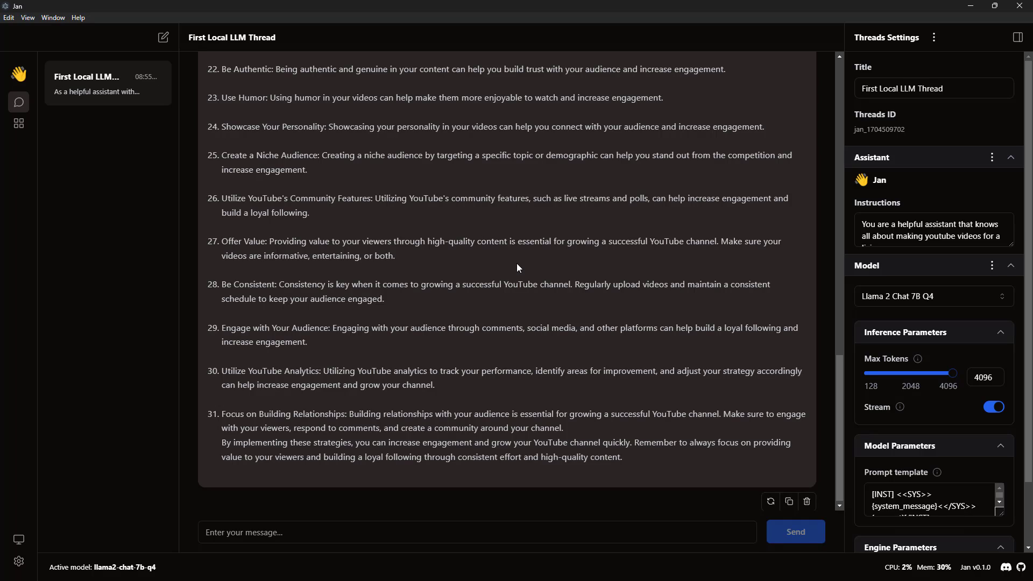
scroll(485, 256, up, 15)
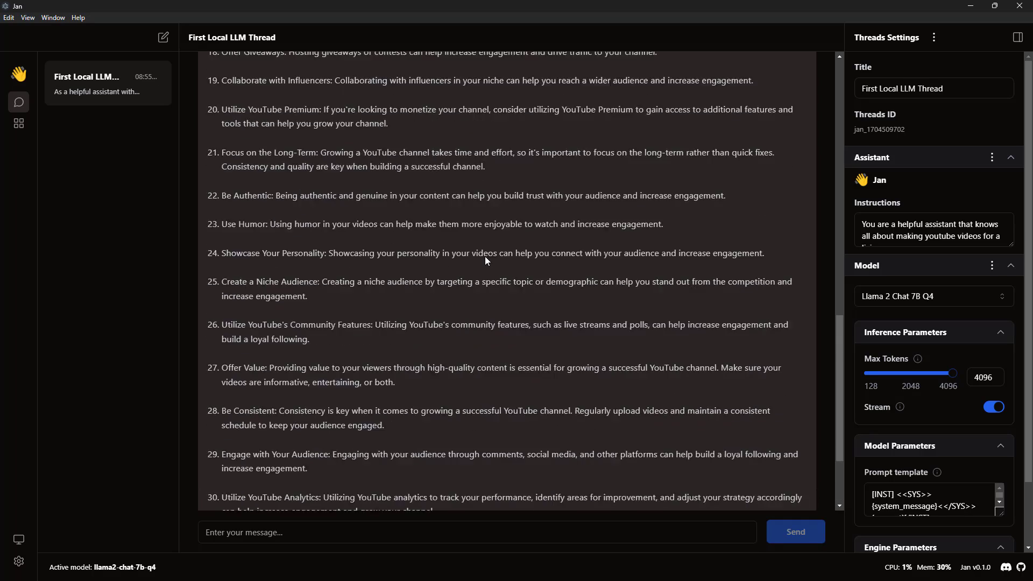
scroll(485, 256, up, 2)
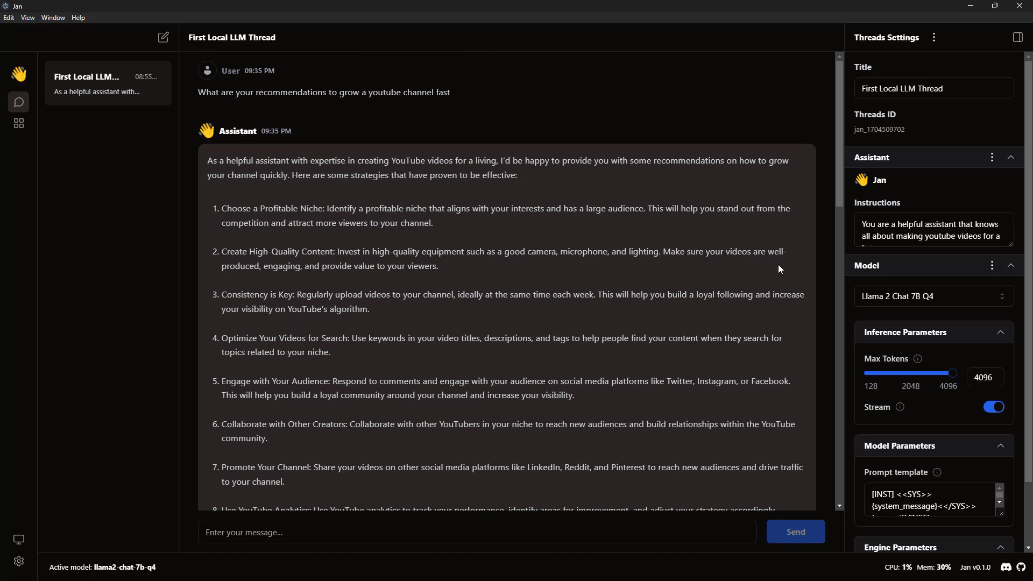
Enlarge the assistant's Instructions field to show its full text, and view the thread's available models without changing the selection
drag(1009, 242, 1009, 256)
click(1000, 313)
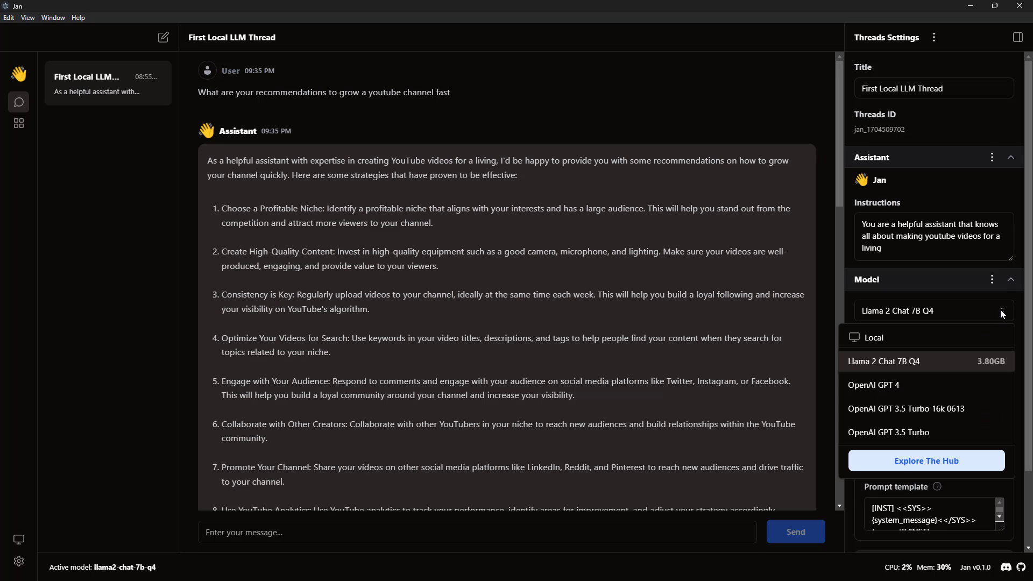
click(1000, 309)
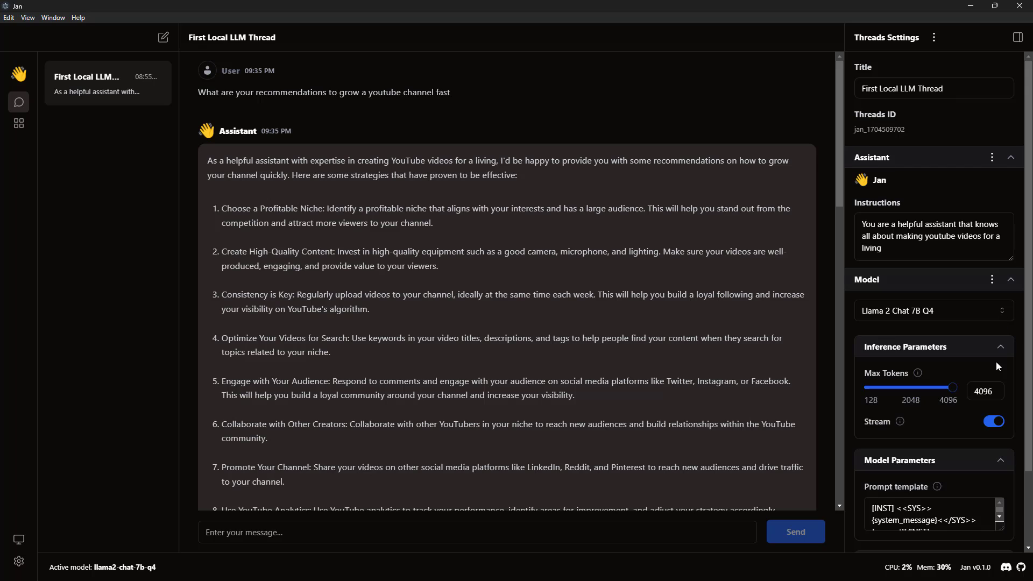
View the explanations of the Max Tokens and Stream inference parameters in the thread's settings
scroll(995, 363, down, 1)
mouse_move(917, 324)
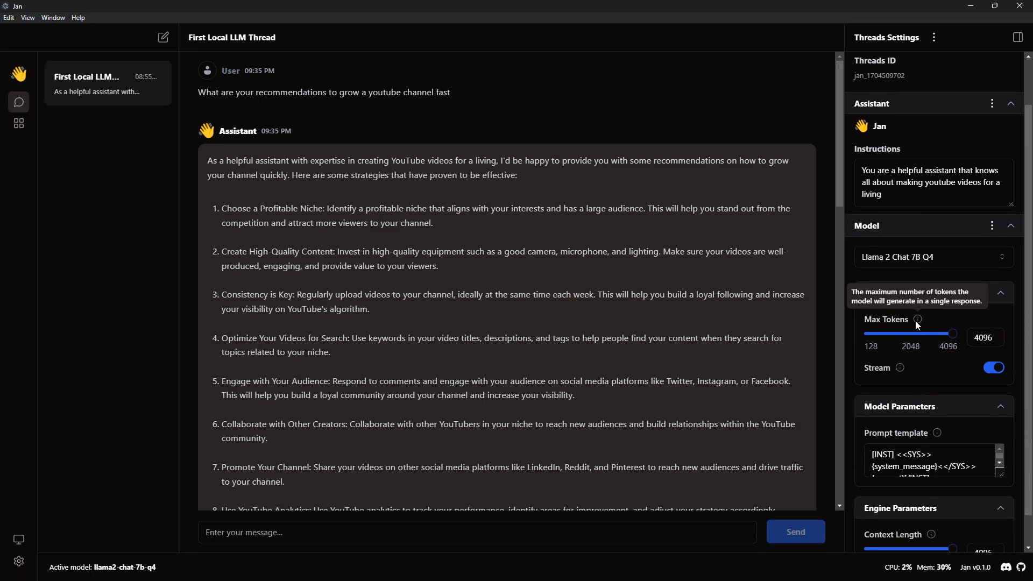
mouse_move(899, 370)
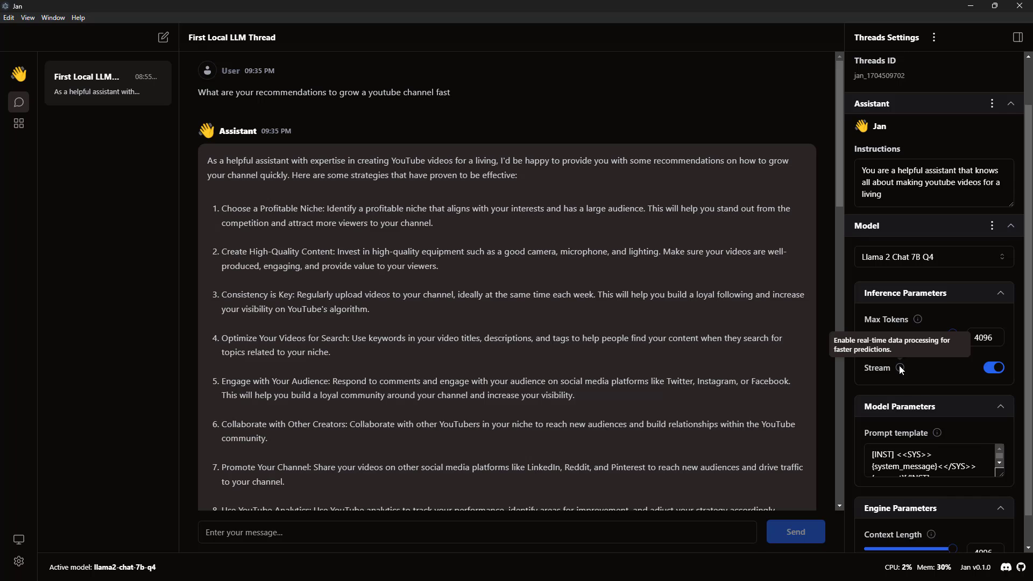
Enlarge the Prompt template field to show its full text, and view the explanation of the Context Length engine parameter
scroll(935, 401, down, 1)
mouse_move(936, 400)
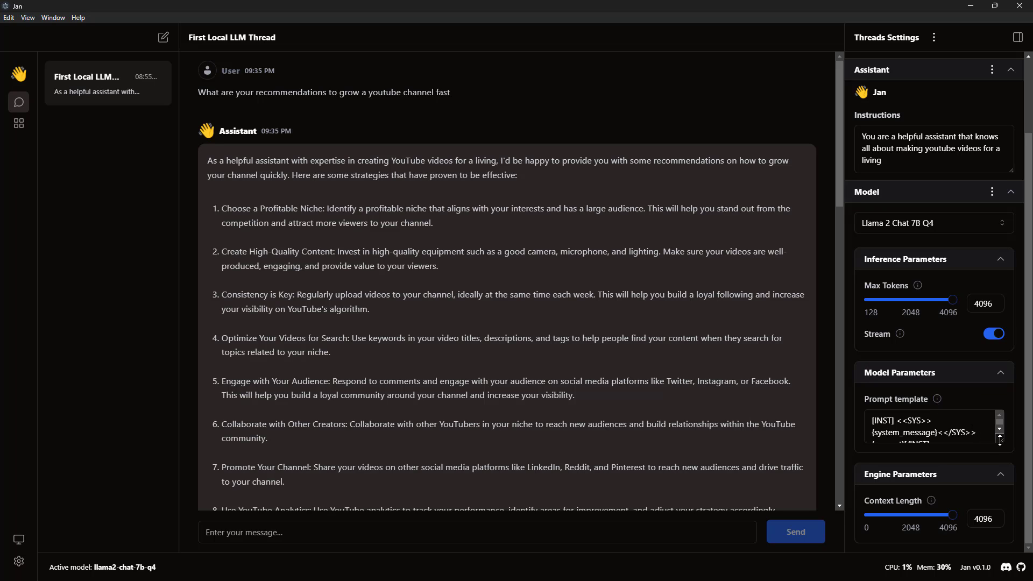
drag(1000, 439, 1000, 464)
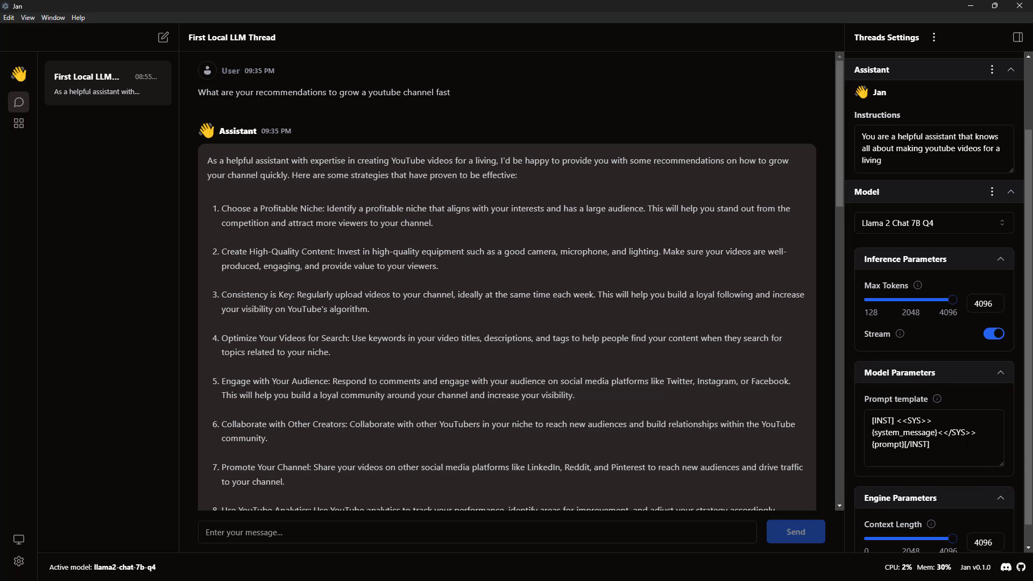
scroll(967, 446, down, 1)
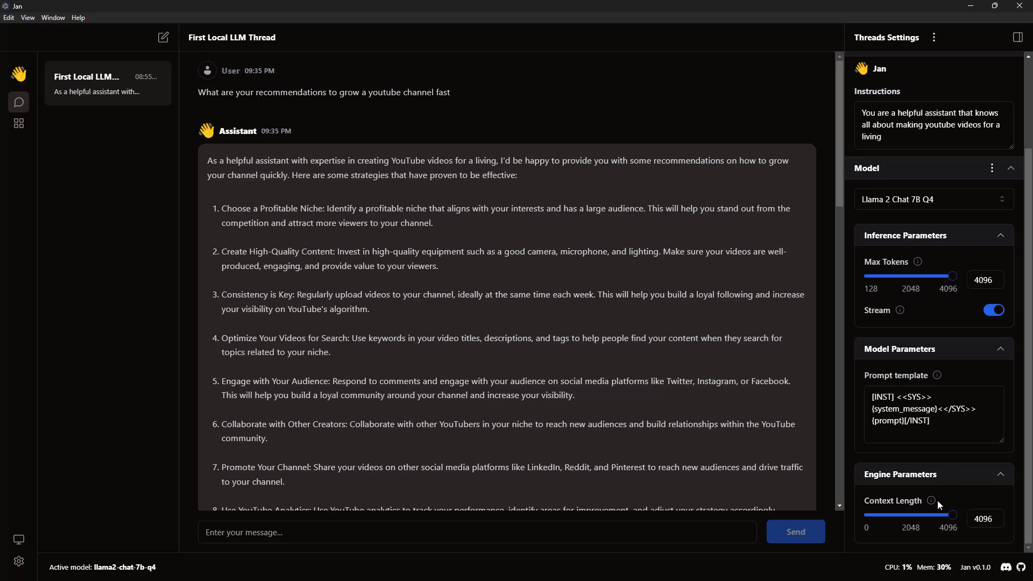
mouse_move(931, 501)
scroll(896, 248, up, 5)
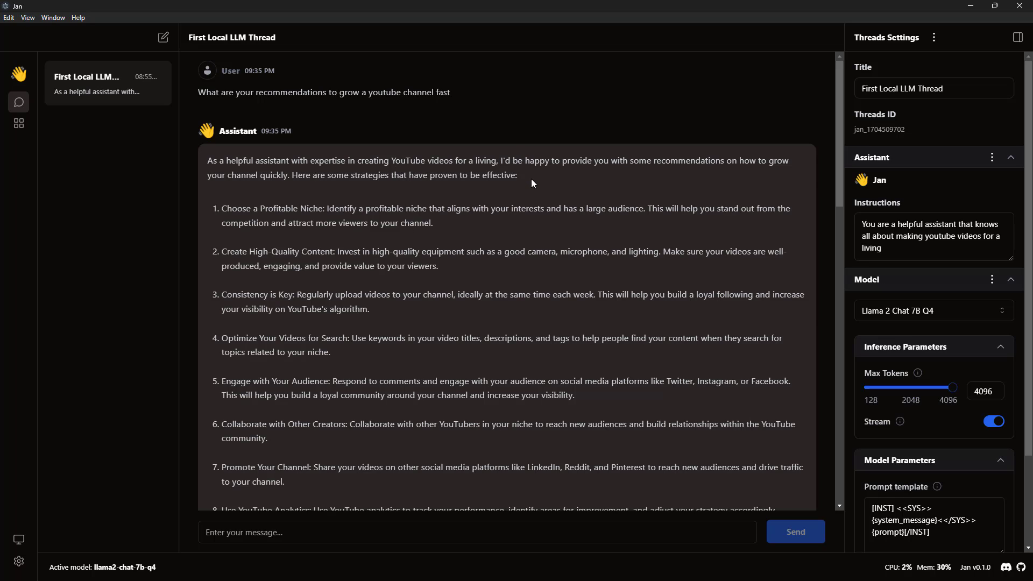
Send the message "Can you summarize top ten tips to make a new youtube channel" in the thread
drag(450, 93, 212, 93)
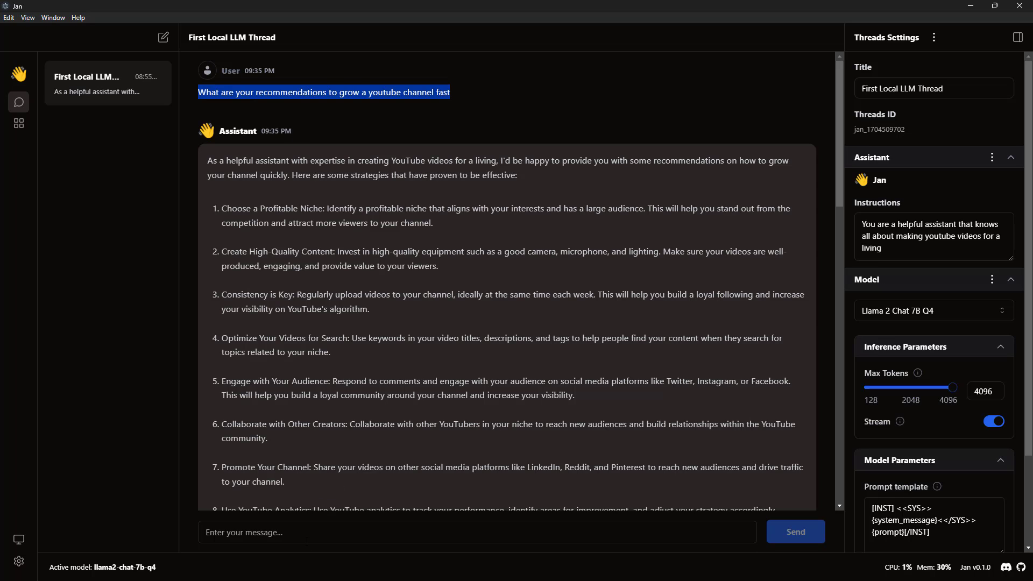
click(308, 538)
text(Ca)
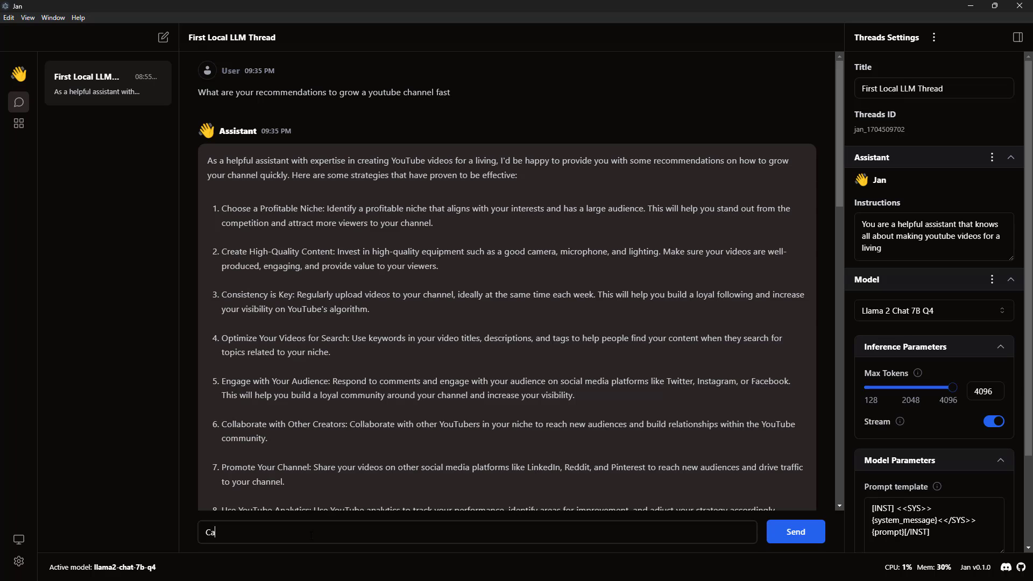
text(n you summarize top ten tips to make)
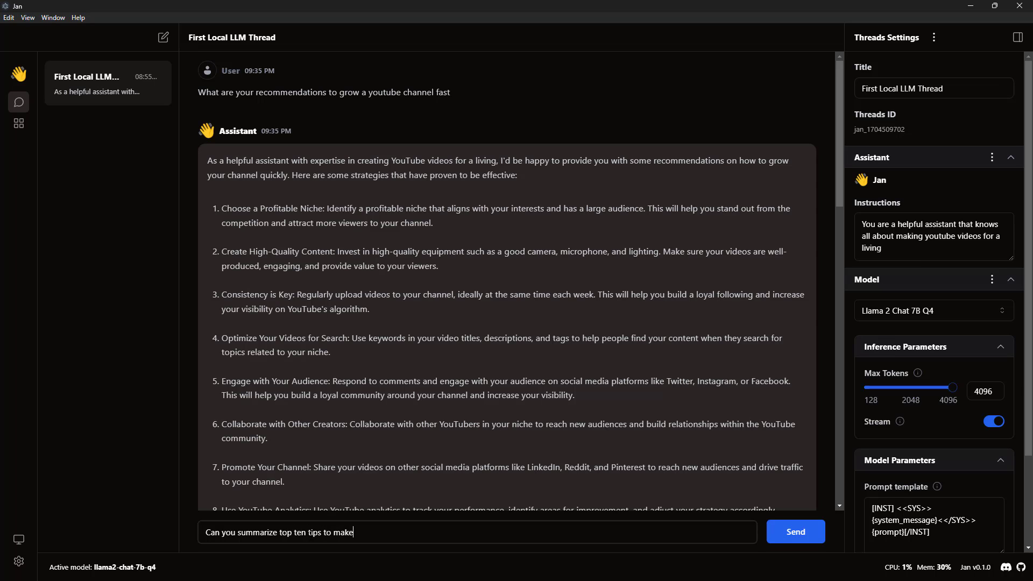
text( a new yout8ube)
key(BackSpace)
key(BackSpace)
key(BackSpace)
key(BackSpace)
key(BackSpace)
text(tube channel)
click(777, 539)
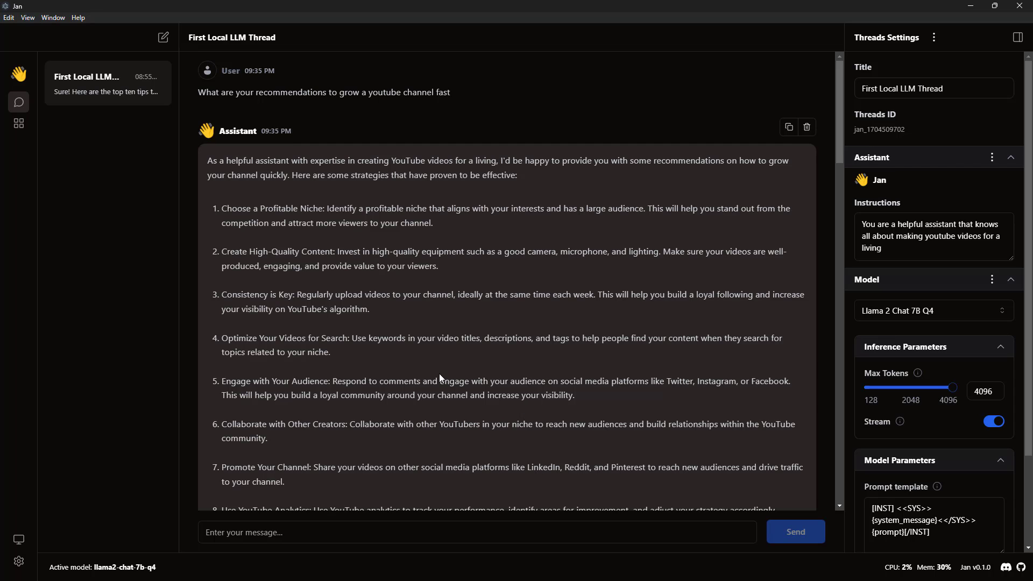
Read through the ten tips and send the follow-up "can you expand in more detail on your top 3"
scroll(438, 373, down, 10)
scroll(439, 373, up, 10)
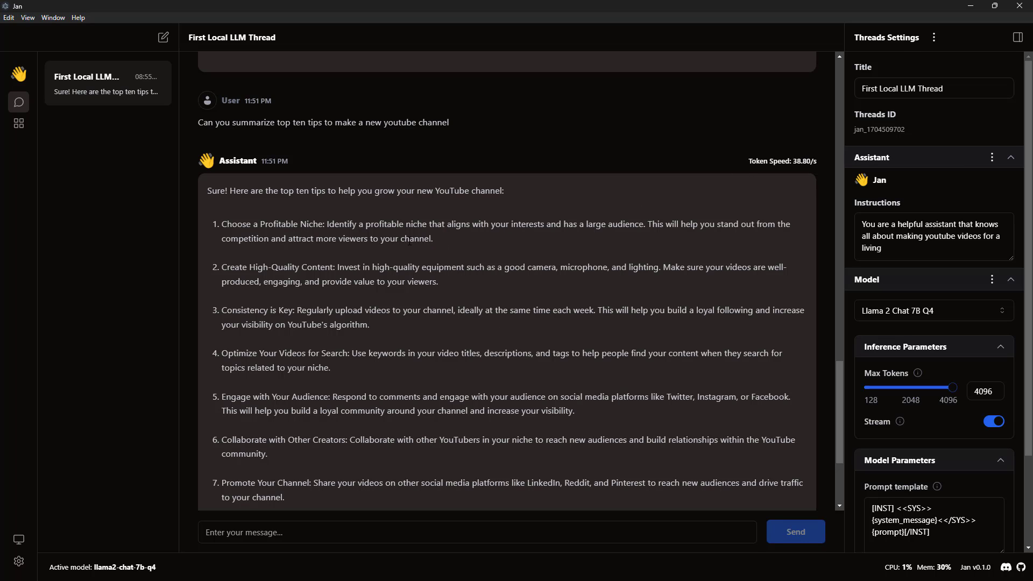
scroll(409, 241, down, 1)
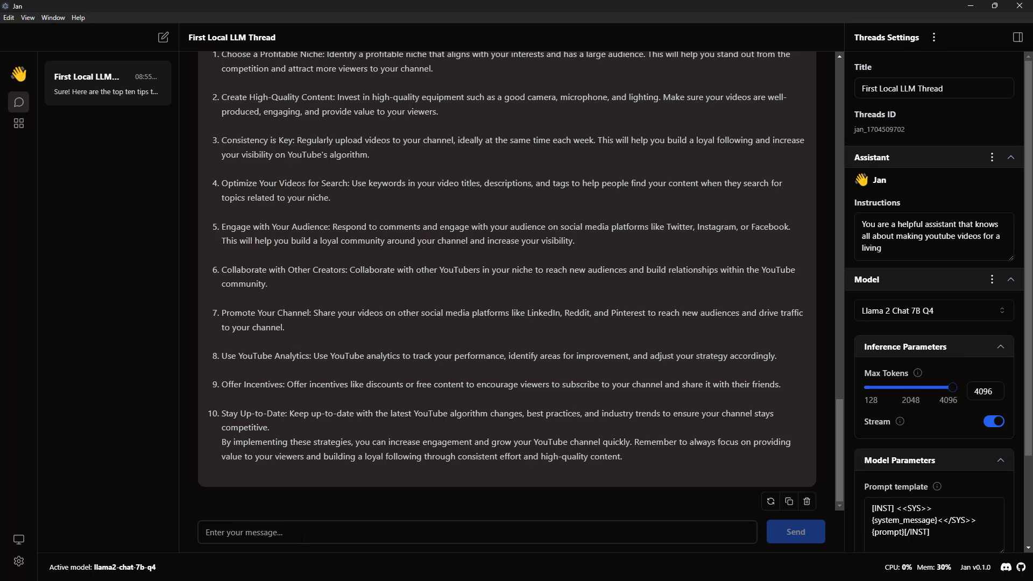
text(ca)
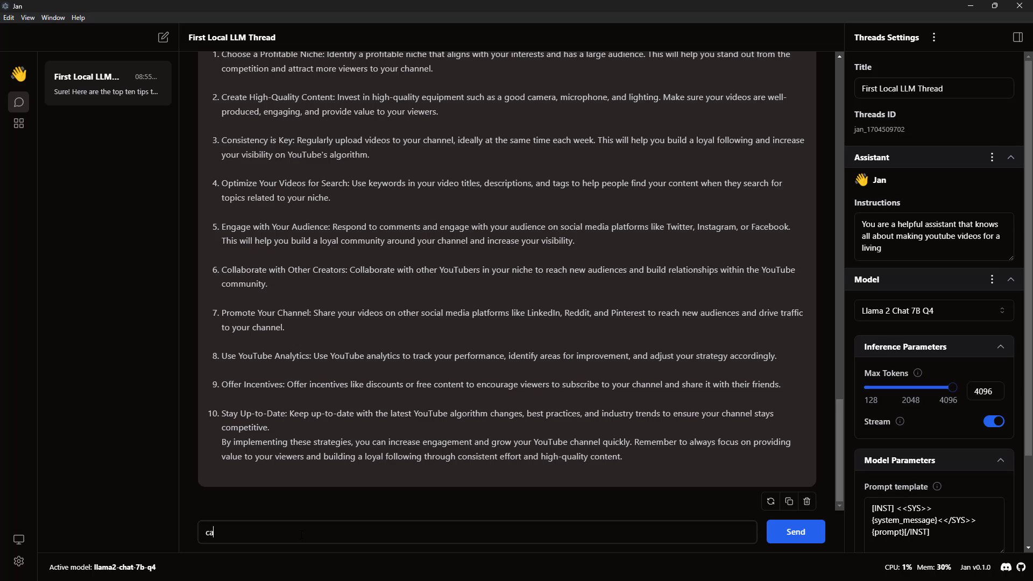
text(n you expand in more detail on your top 3)
key(Return)
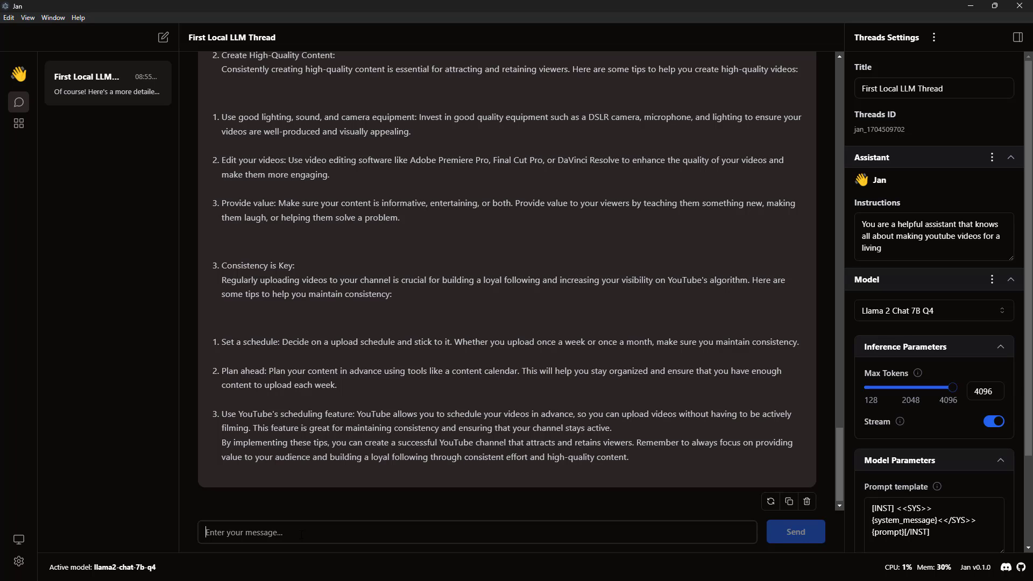
Ask the assistant whether it knows who the top YouTubers are
text(Do you know who the top youtube)
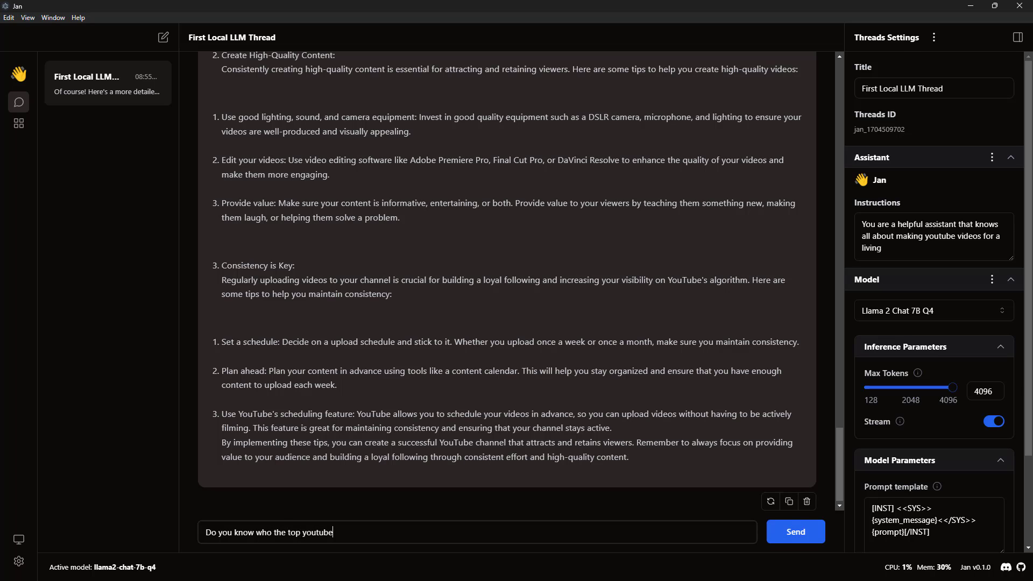
text(c)
key(Return)
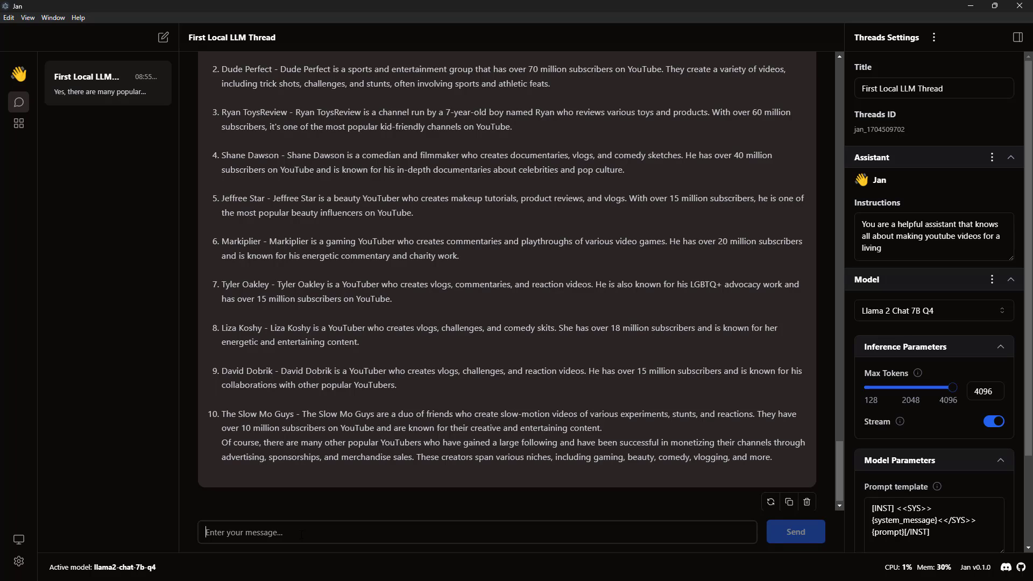
Send the message "Do you know who the fastest growing youtube channels have ever been in the history of youtube"
text(Do)
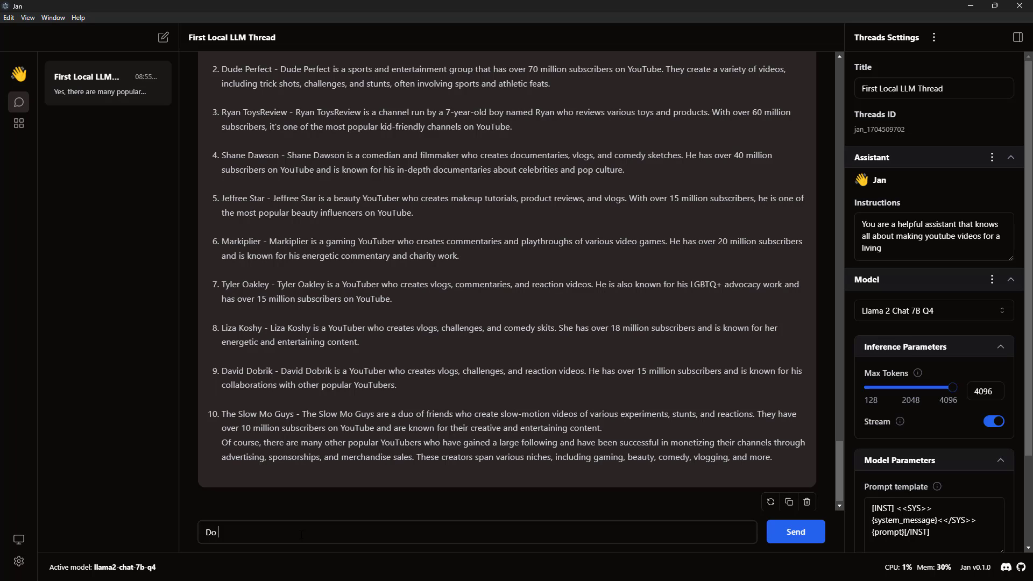
text( you knoqw)
text(wing youtube cha)
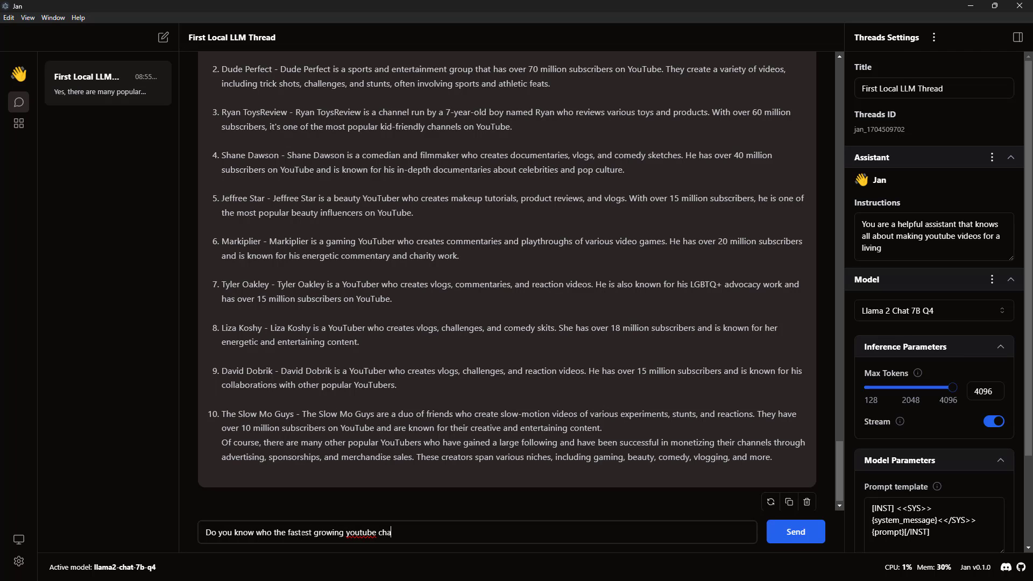
text(nnels have ever been in the history of youtube)
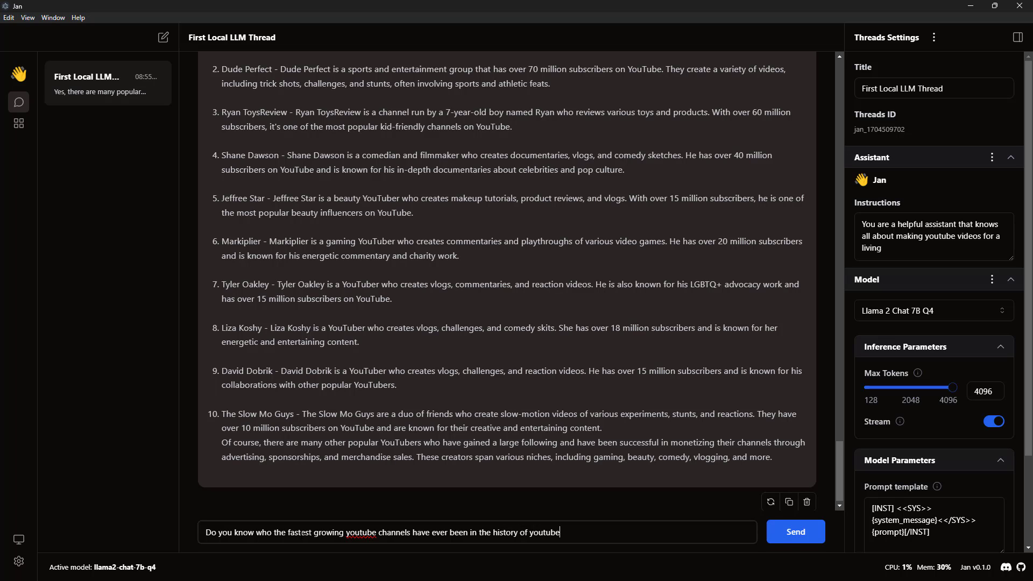
key(Return)
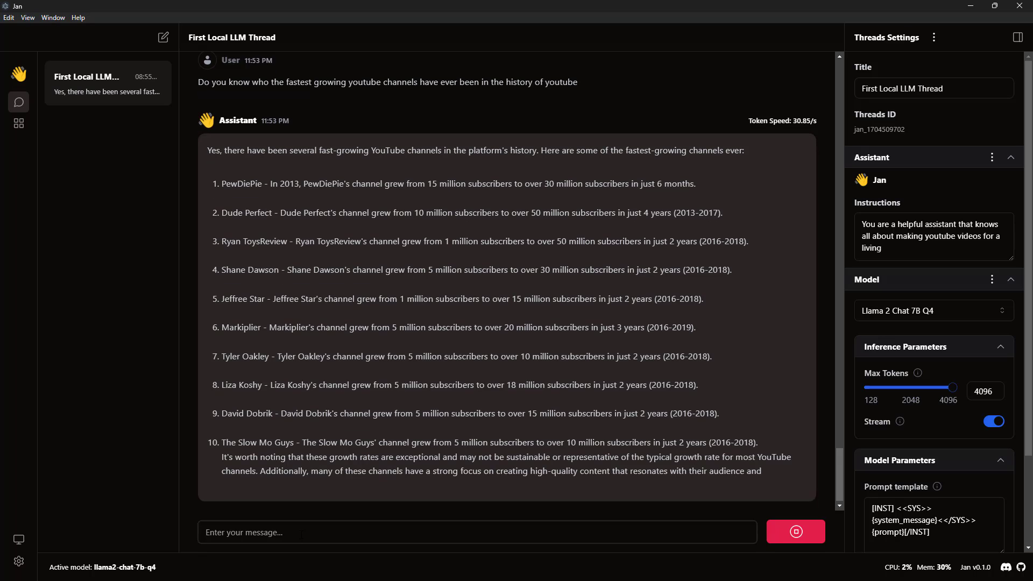
Ask "Can you tell me how much money each of those channels makes per year on average since their channel started"
text(Ca)
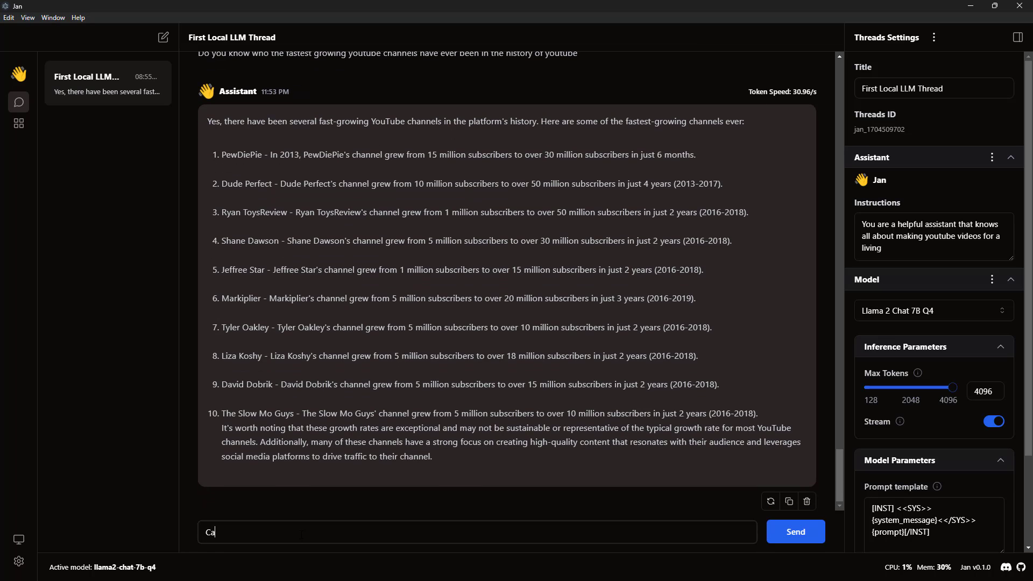
text(n you tell me how much money each of those chann)
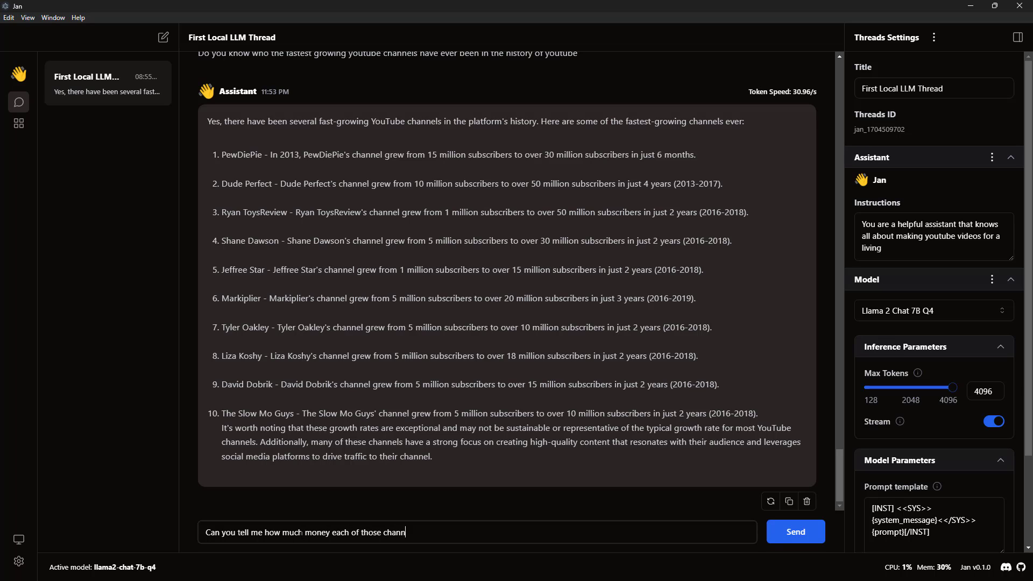
text(els makes per year on average since their channel)
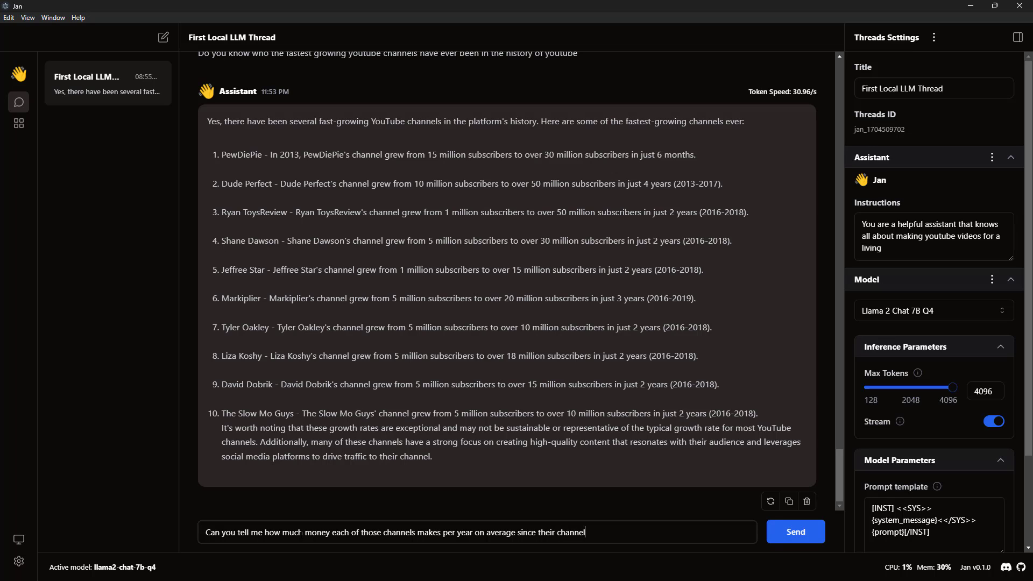
text( started)
key(Return)
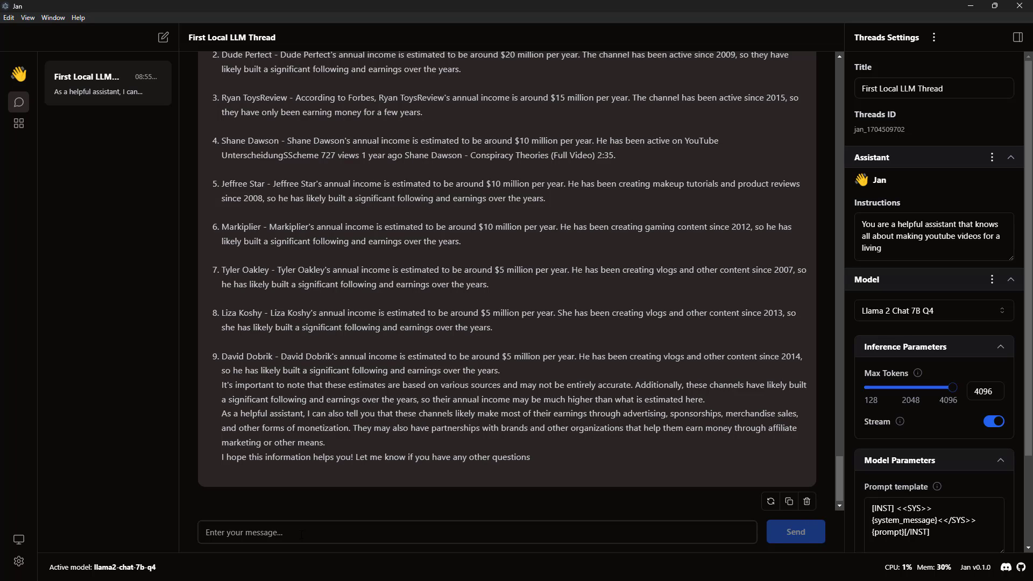
Ask the assistant "What do you know the most about in your database"
text(Wha)
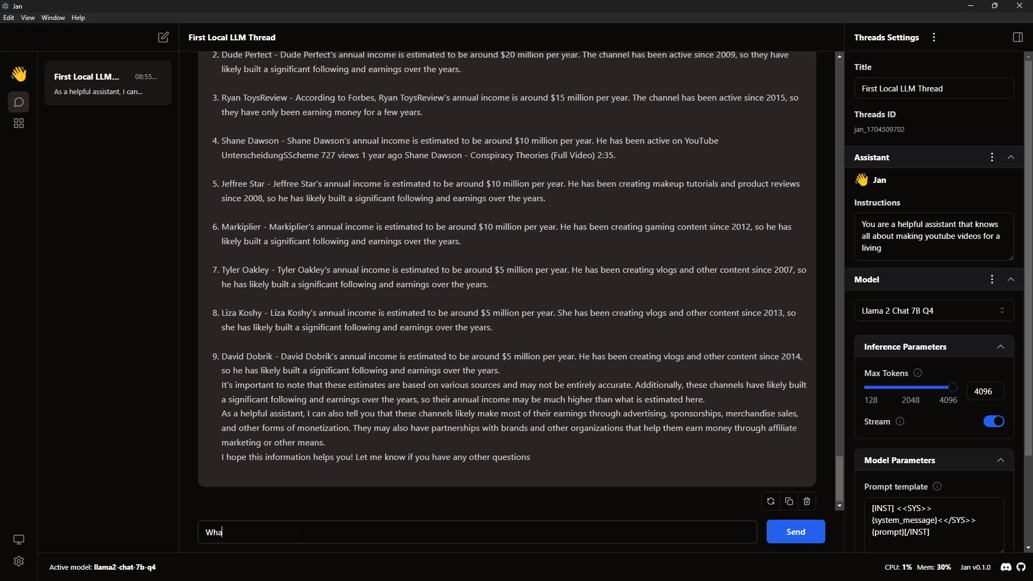
text(t do you know the most about in your database)
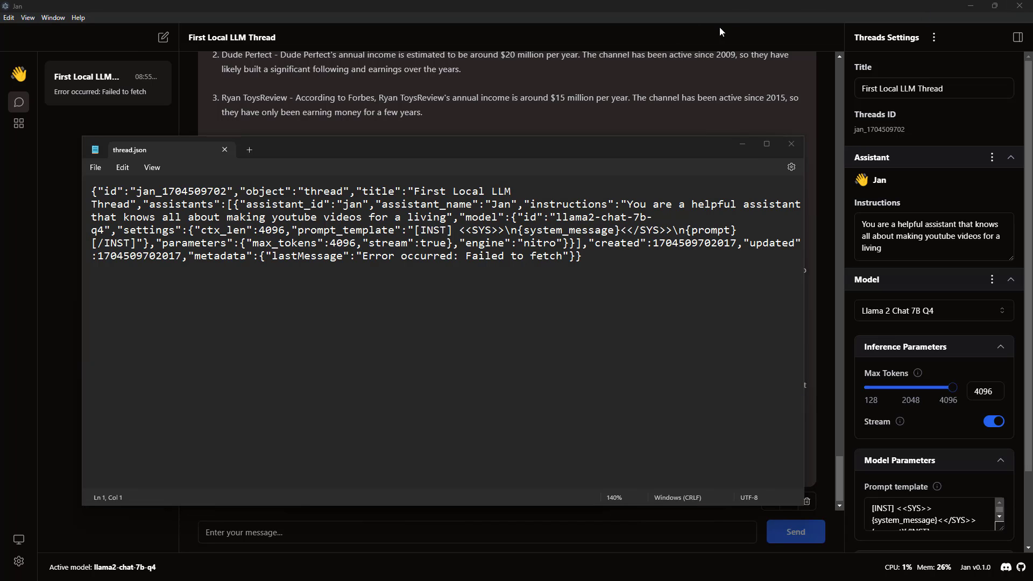
Open the thread's thread.json configuration file, examine its contents, and close it without changes
click(934, 39)
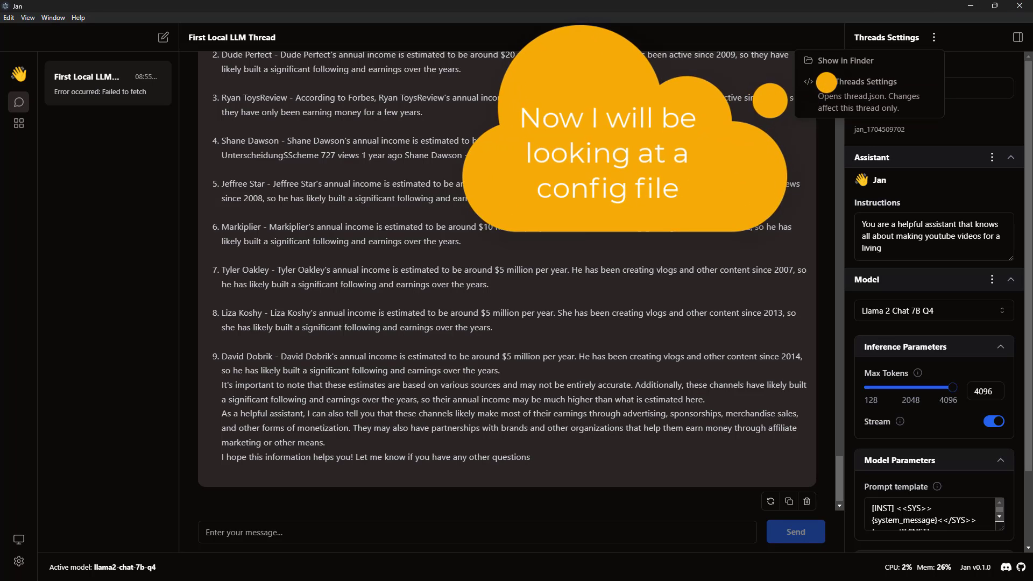
click(856, 82)
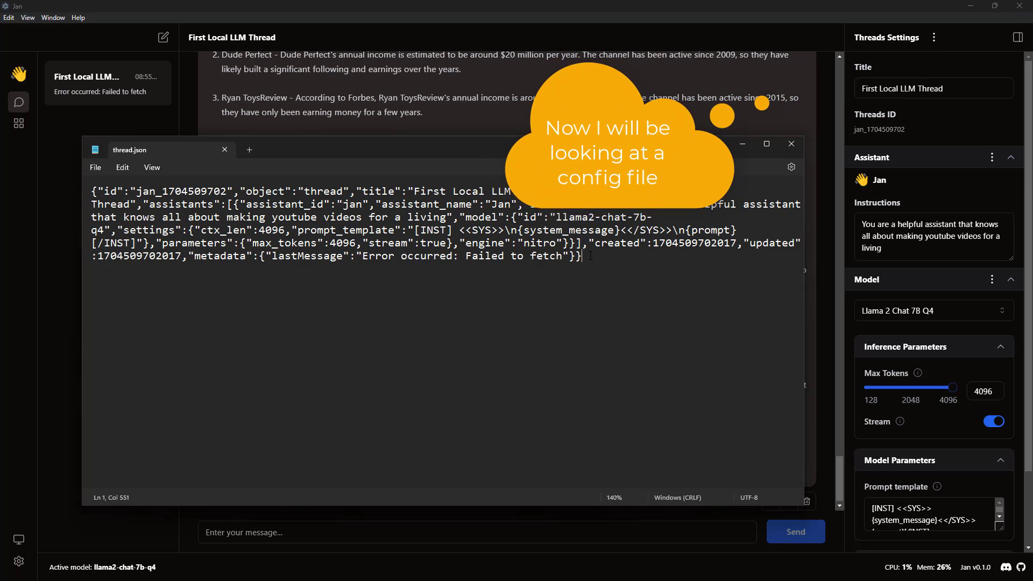
triple_click(148, 232)
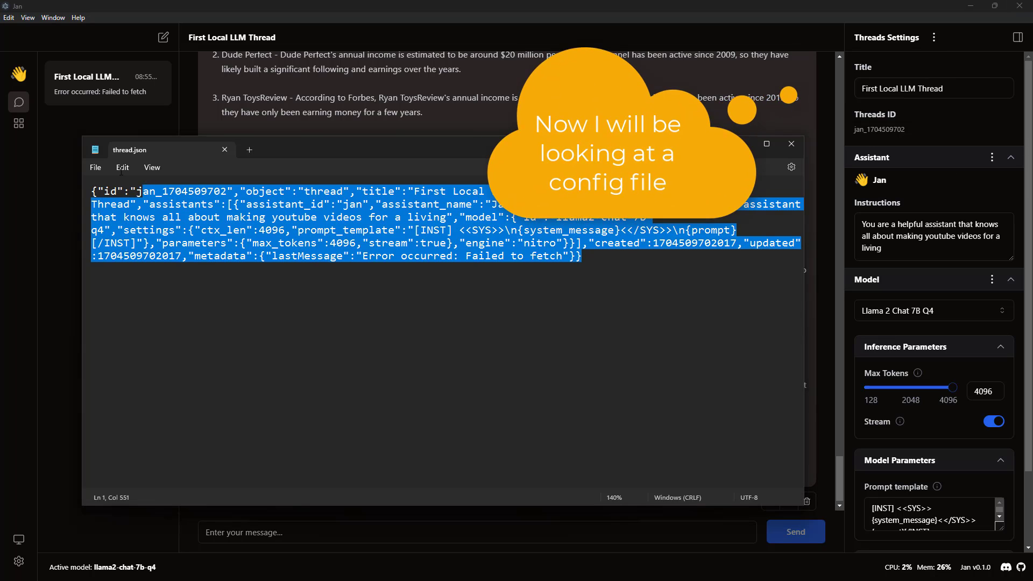
click(229, 284)
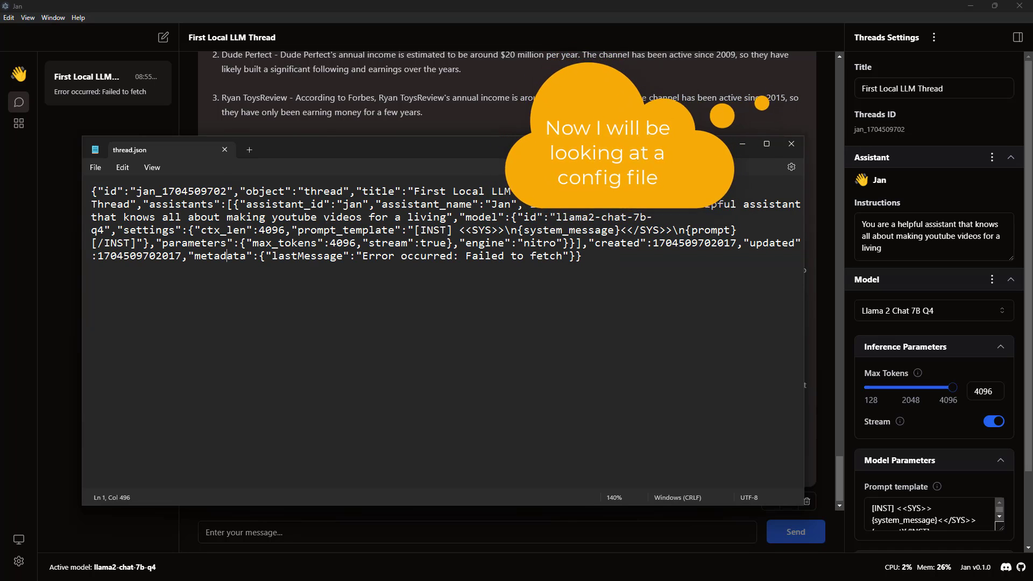
click(789, 143)
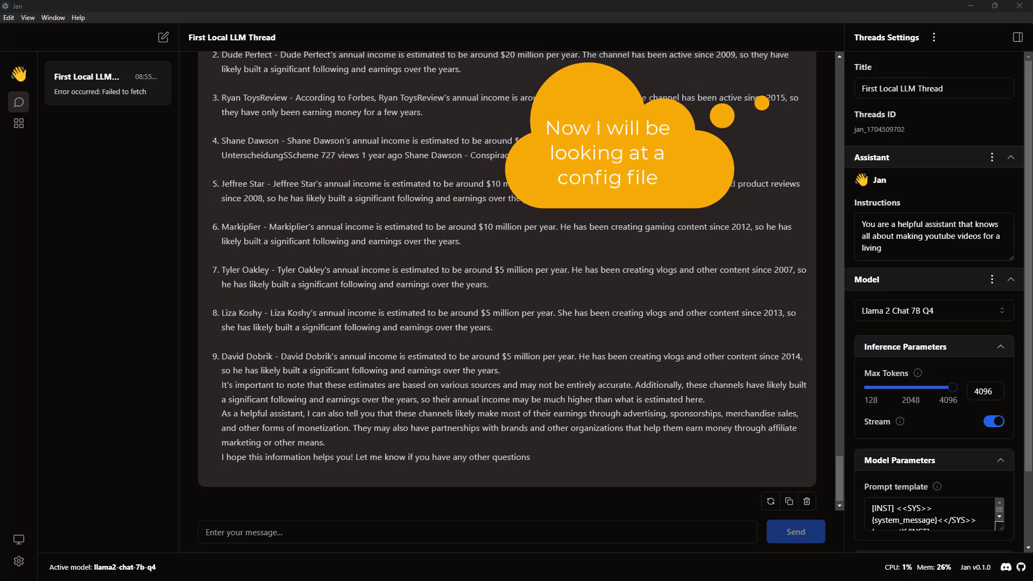
Find Wizard Coder Python 13B Q5 in the Hub, view its details, and start downloading the model
click(20, 124)
scroll(169, 317, down, 5)
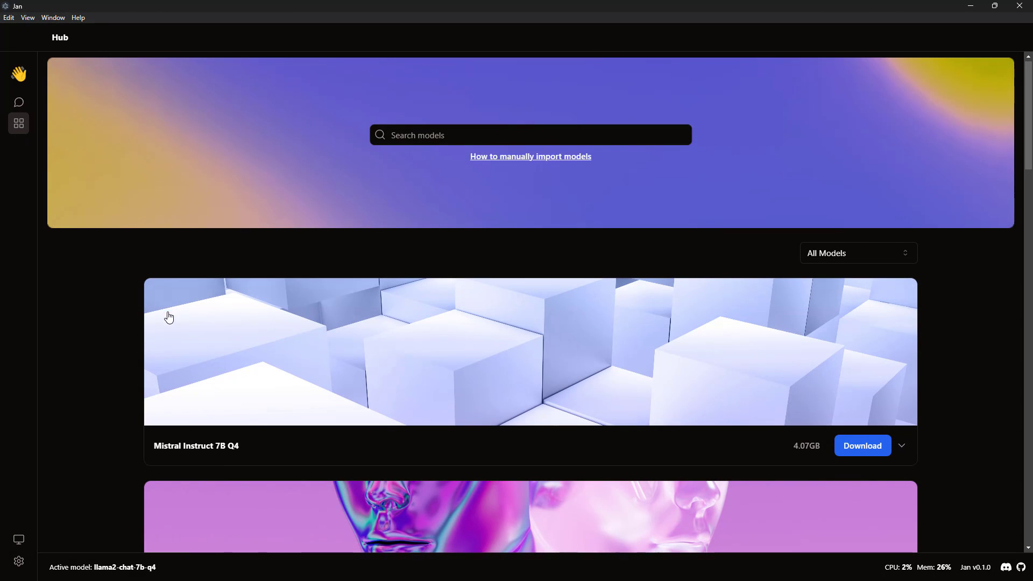
scroll(168, 318, down, 6)
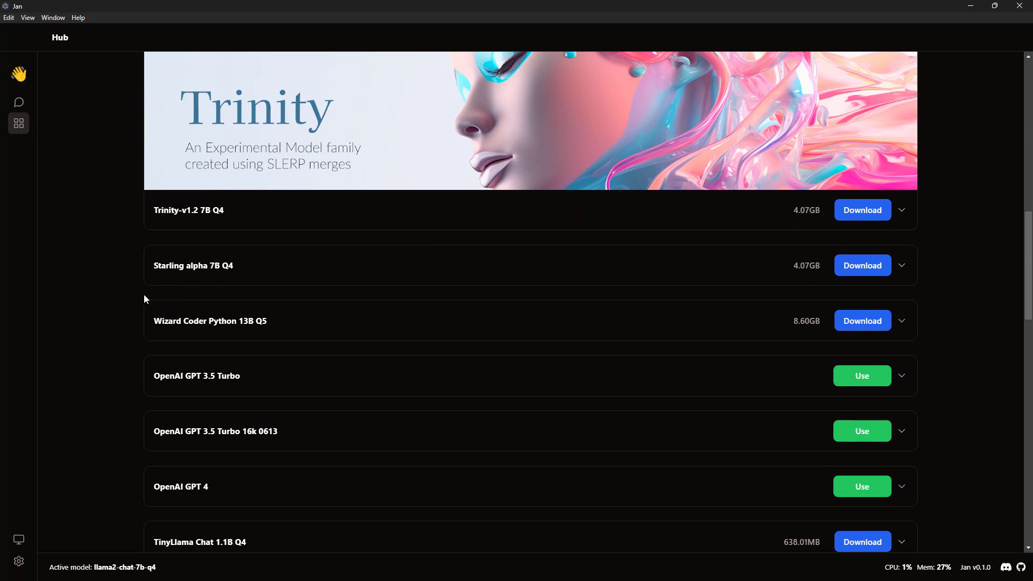
click(219, 329)
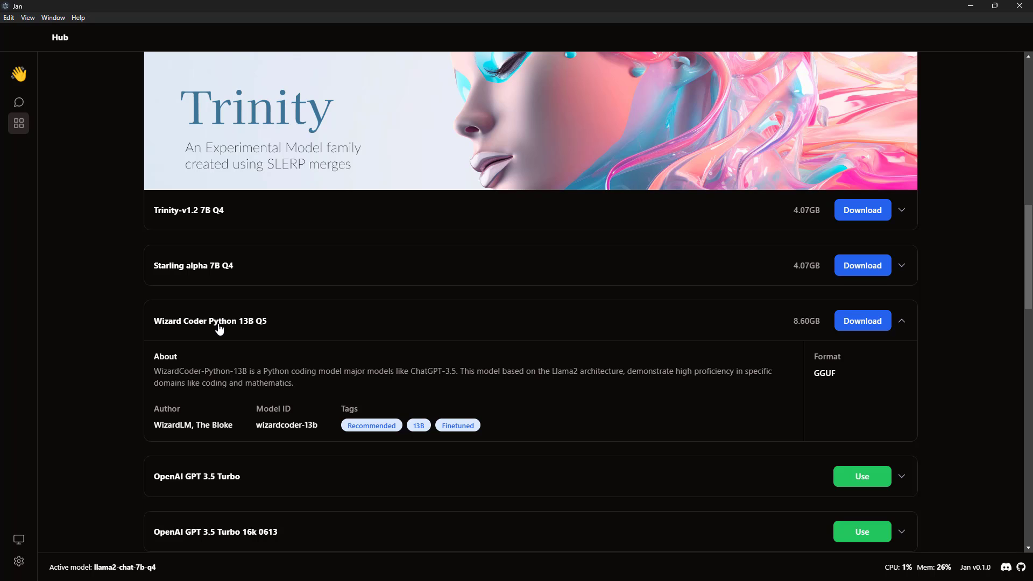
click(869, 322)
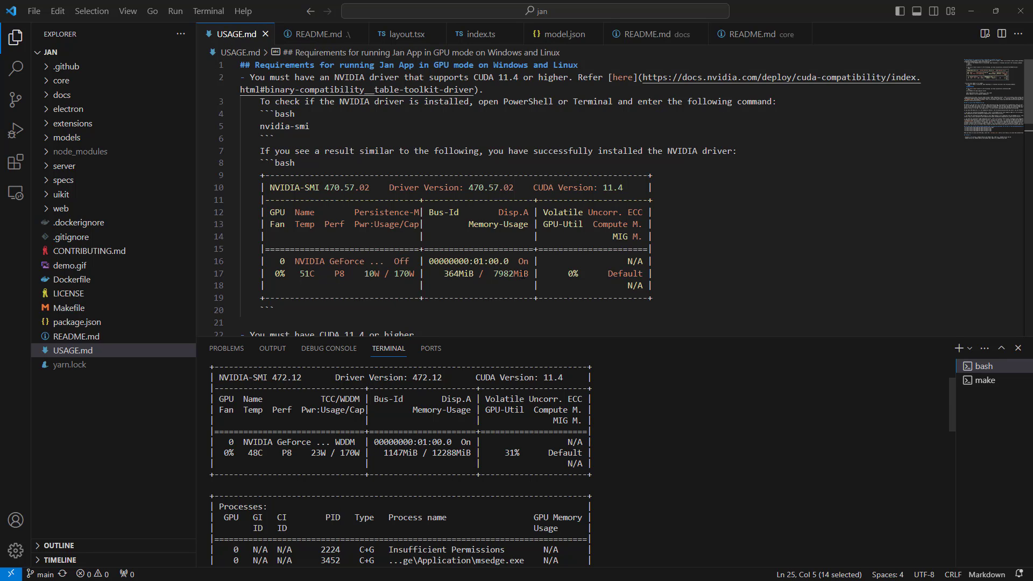
Compare the sample nvidia-smi output in USAGE.md with the nvidia-smi result in the terminal
drag(242, 101, 672, 297)
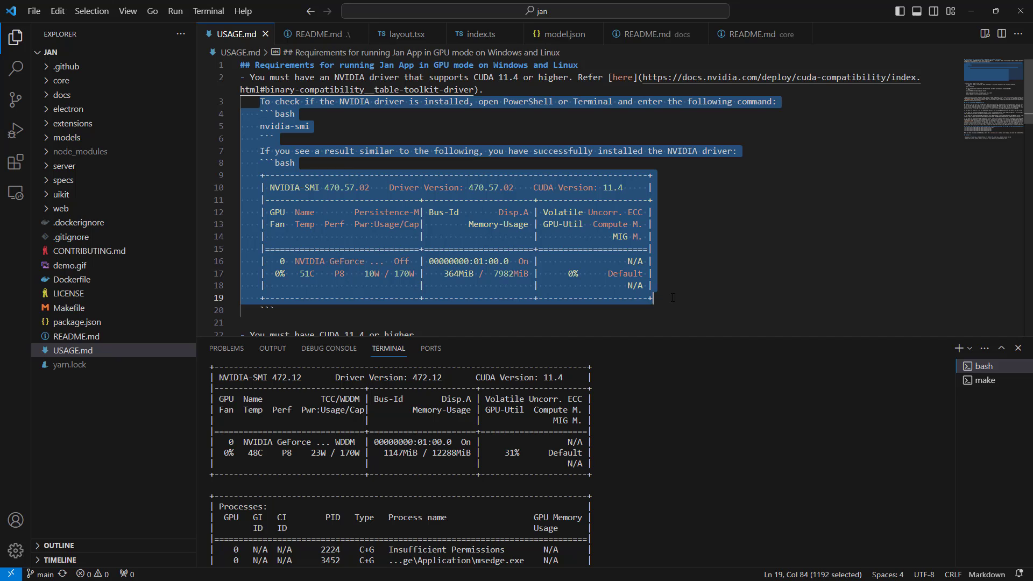
click(729, 255)
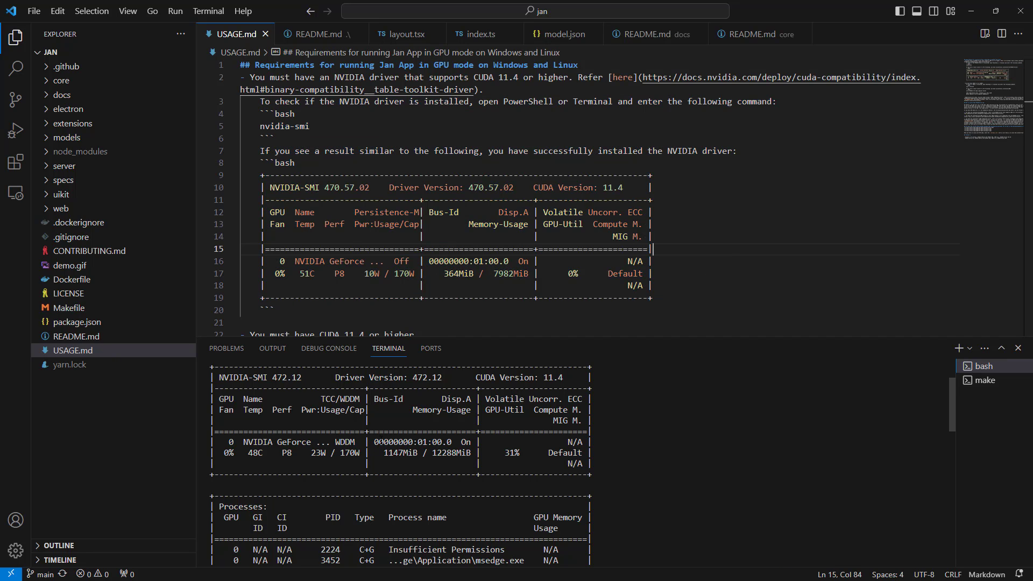
drag(219, 377, 622, 462)
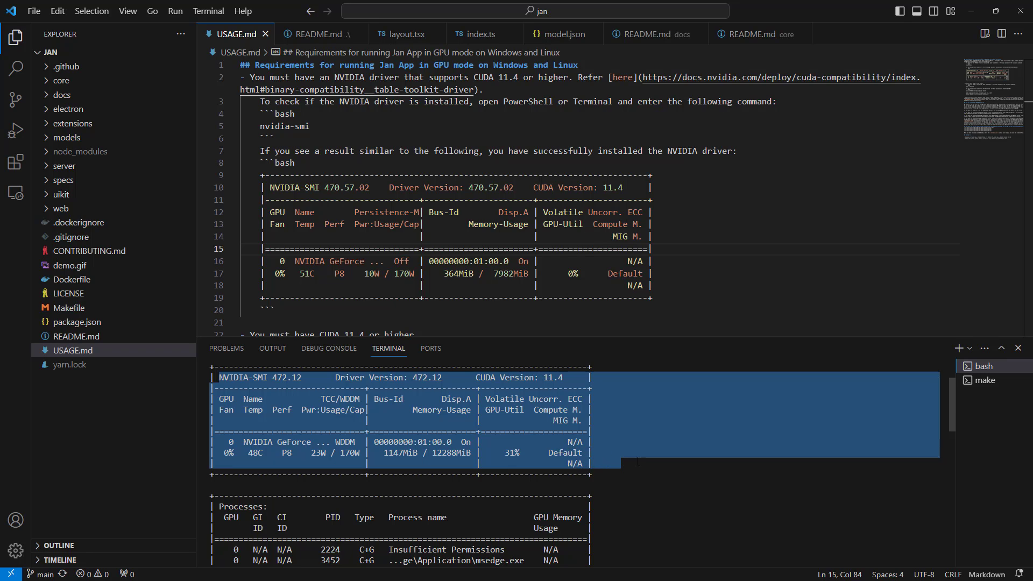
click(678, 488)
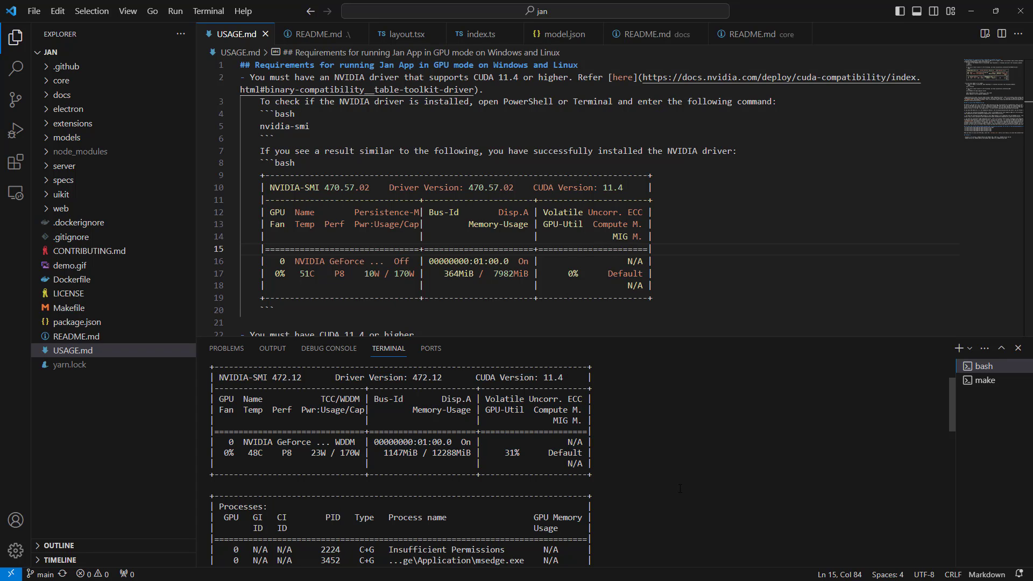
Open the root README.md and read from its title through supported hardware, downloads and troubleshooting to the contributing instructions
click(307, 34)
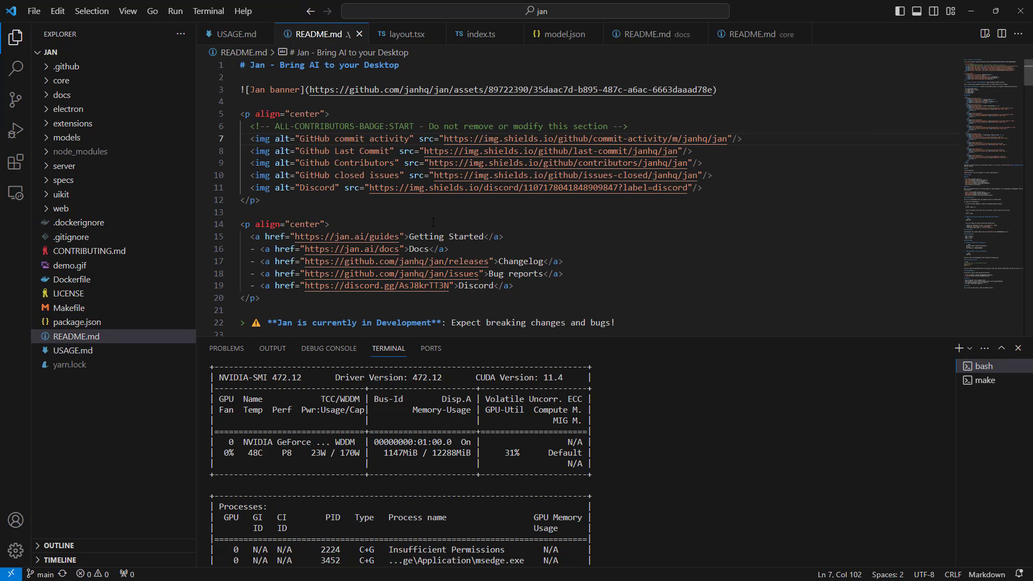
drag(400, 65, 239, 65)
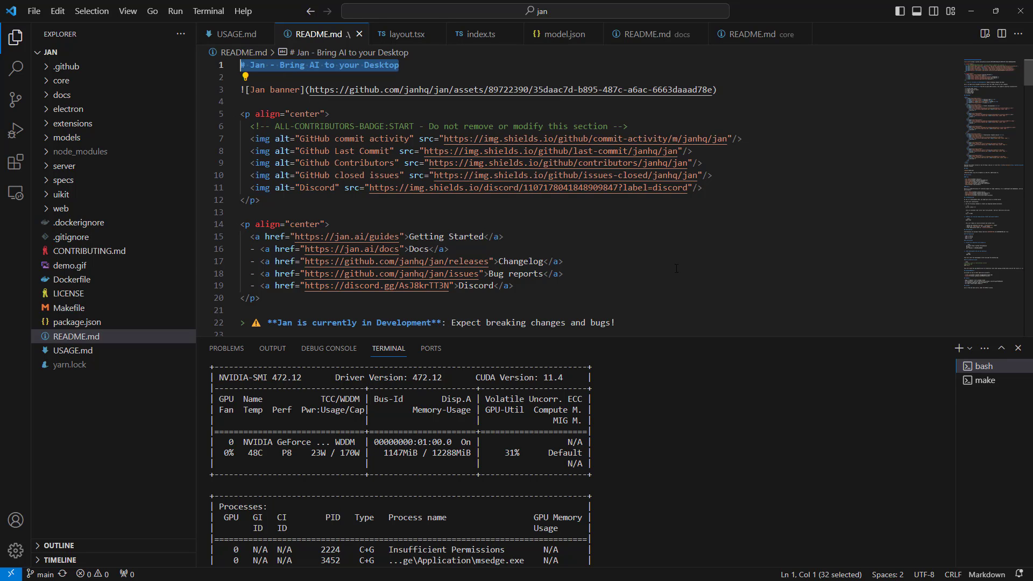
scroll(685, 279, down, 5)
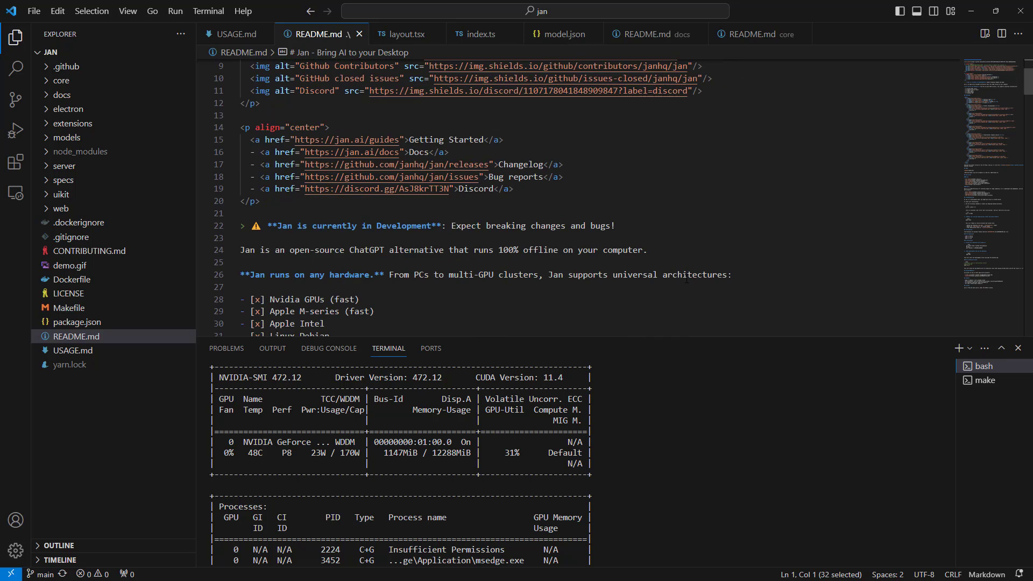
scroll(686, 278, down, 2)
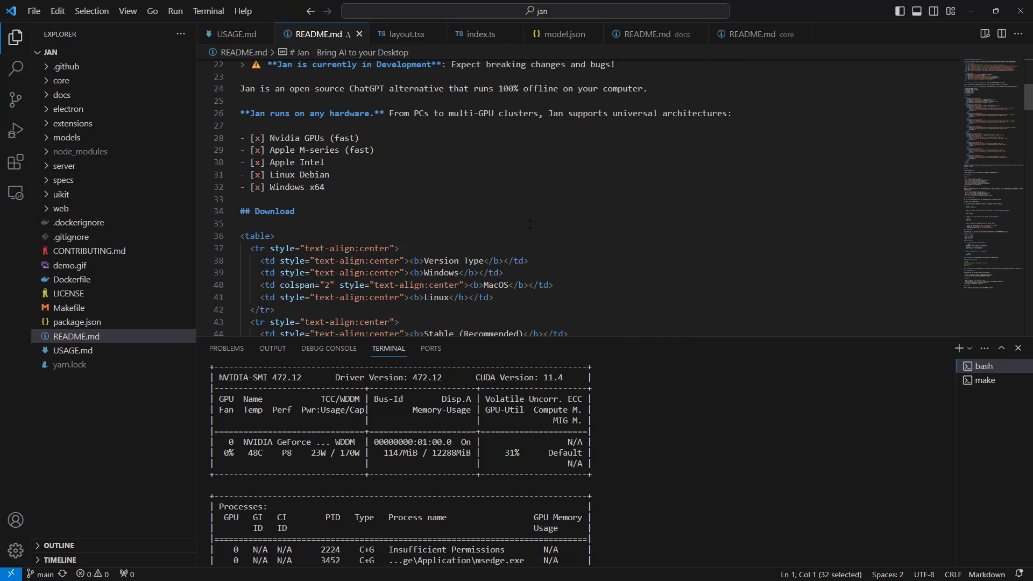
scroll(499, 225, down, 14)
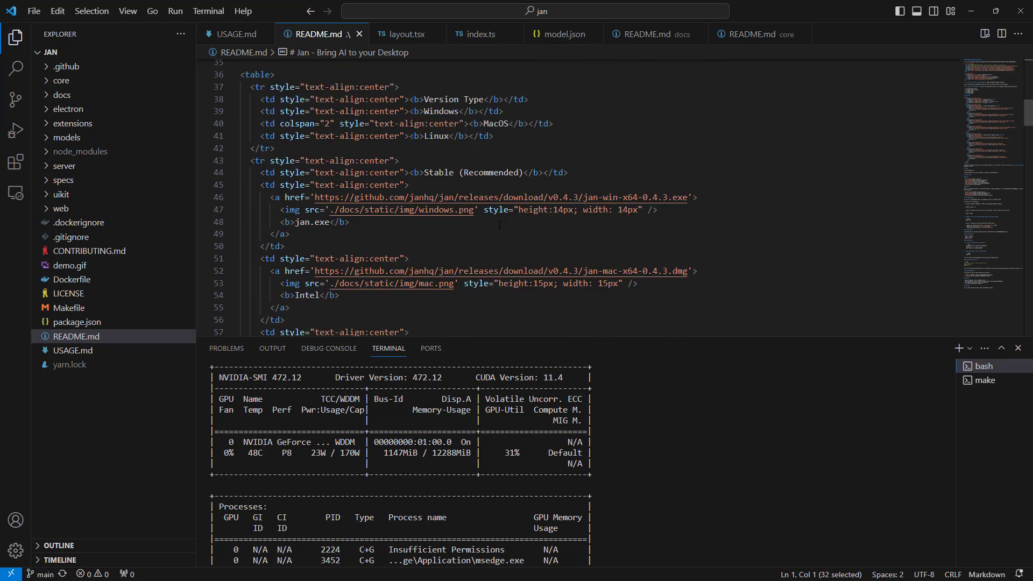
scroll(493, 227, down, 11)
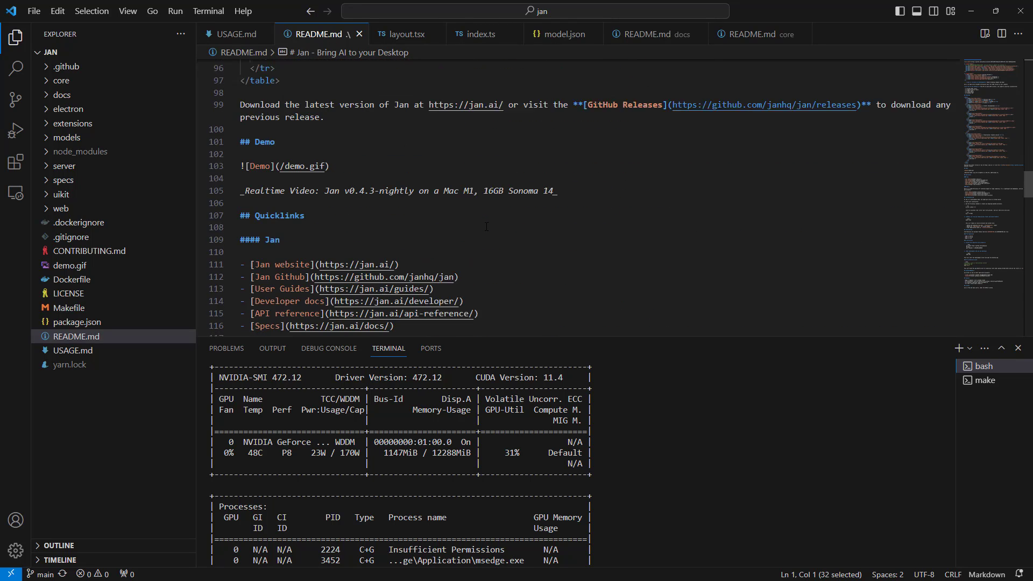
scroll(485, 226, up, 2)
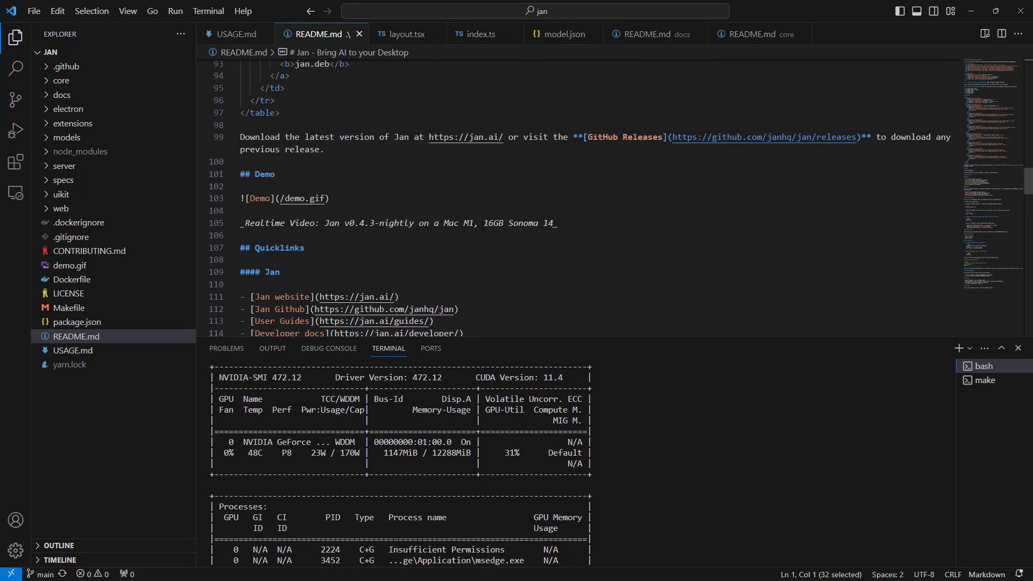
scroll(483, 227, down, 10)
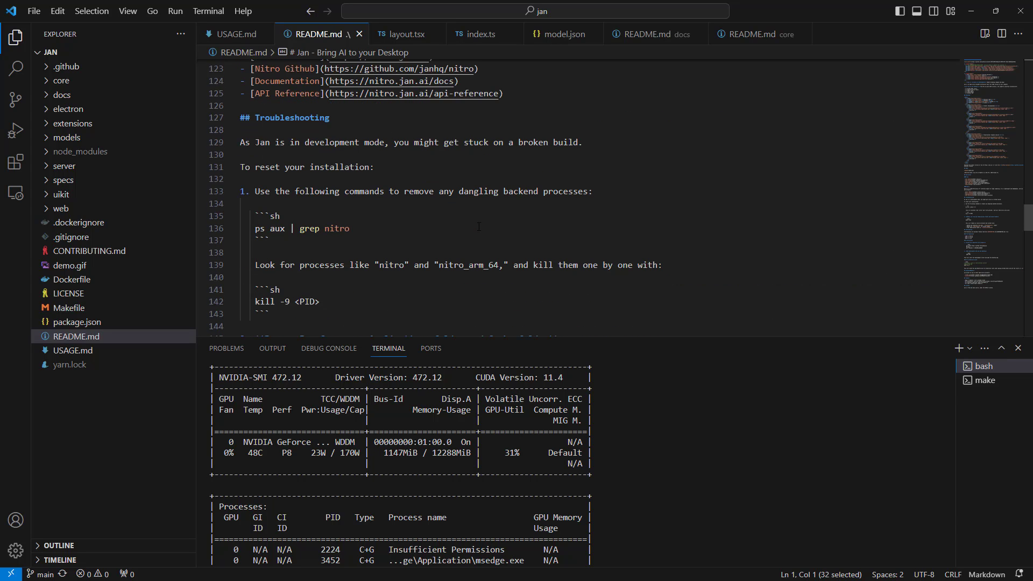
scroll(478, 226, down, 6)
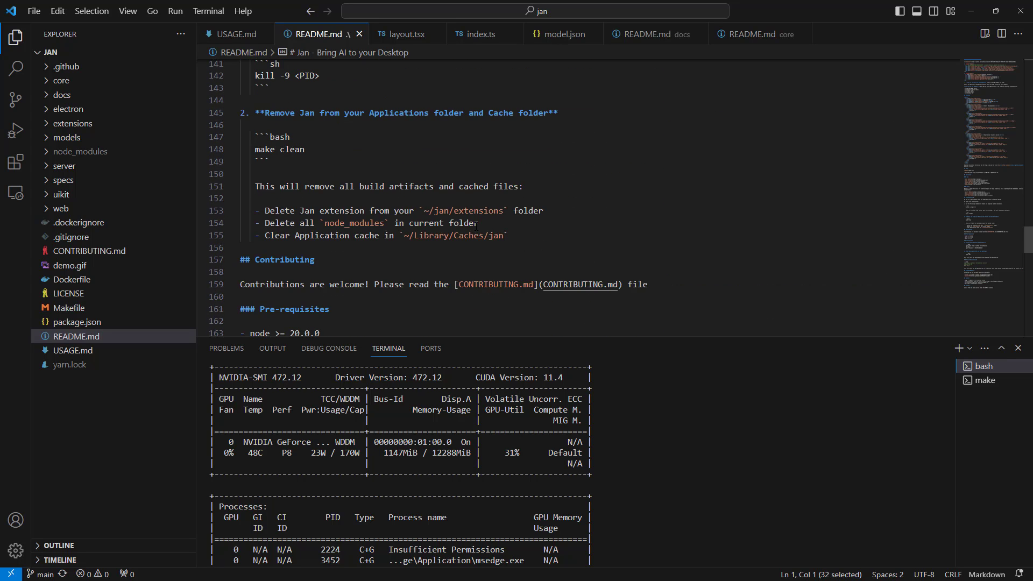
scroll(476, 226, down, 6)
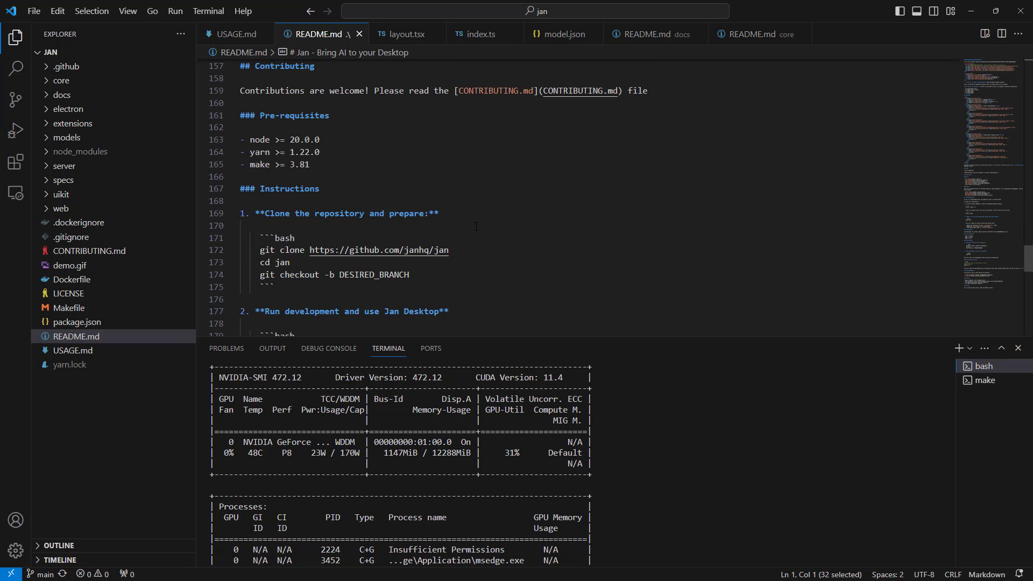
scroll(476, 227, down, 2)
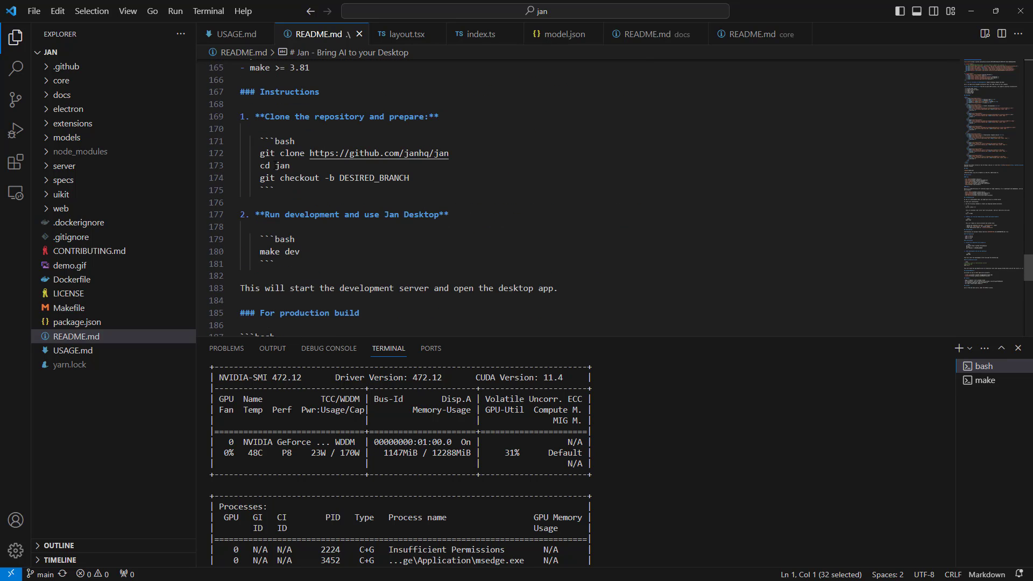
Review the README's git clone and make dev instructions, and check the make -v version output in the terminal
drag(480, 154, 232, 150)
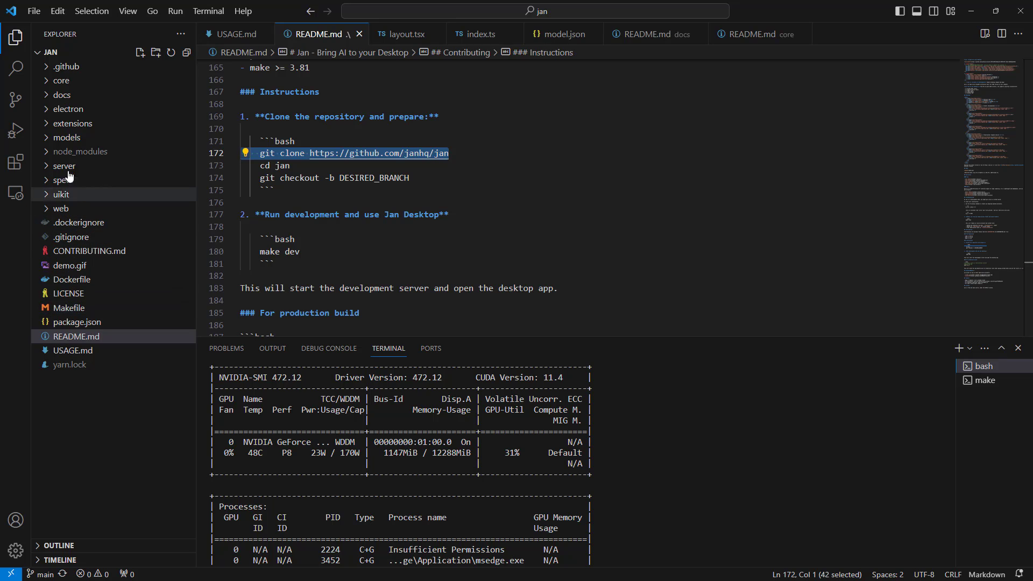
click(433, 190)
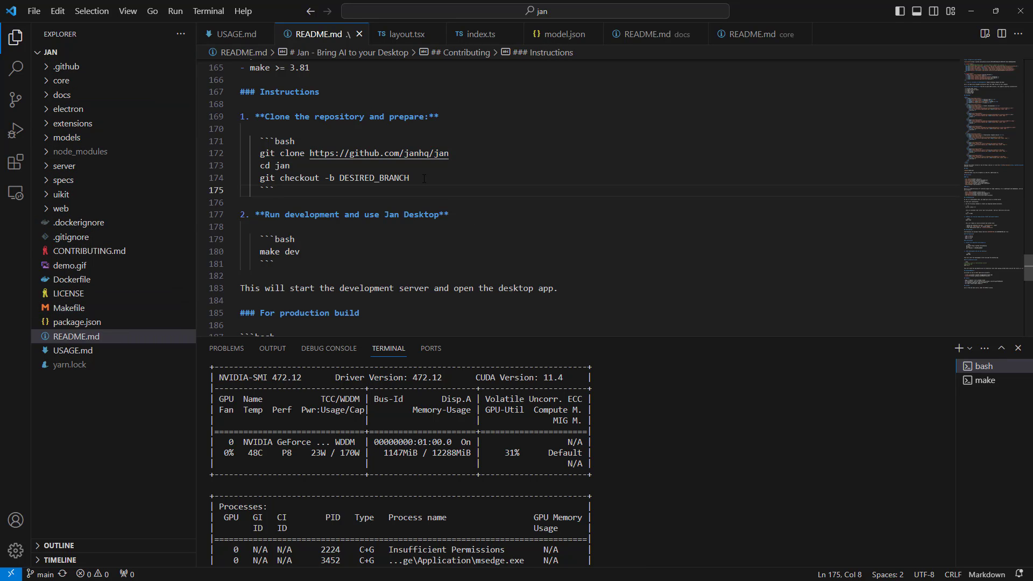
drag(312, 252, 239, 215)
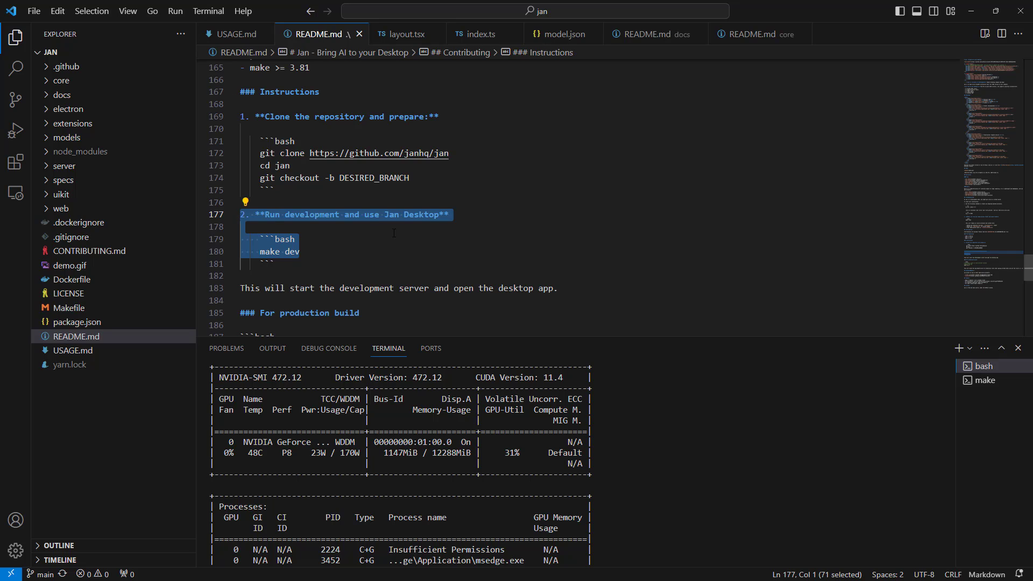
drag(379, 215, 449, 214)
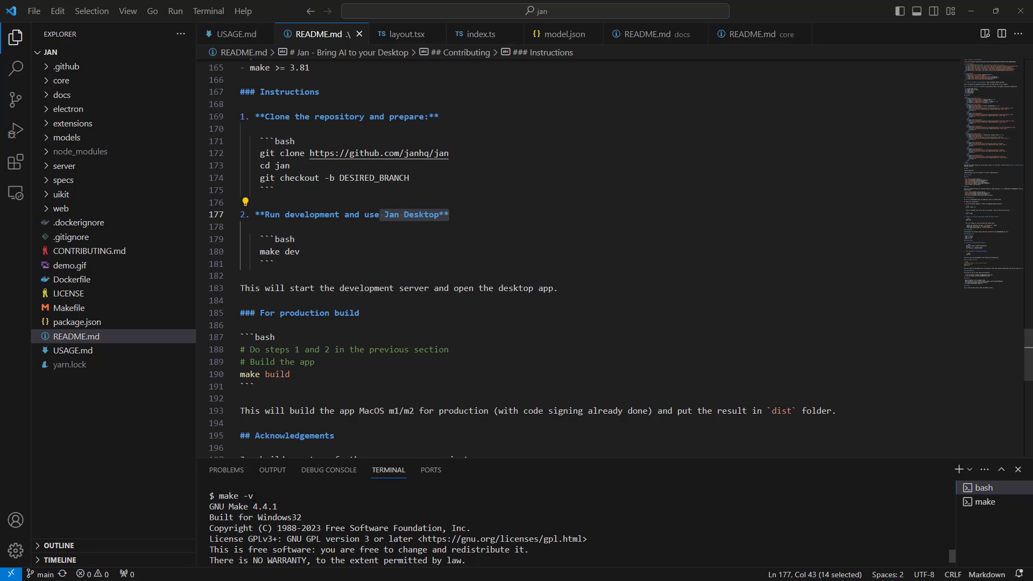
drag(254, 496, 221, 496)
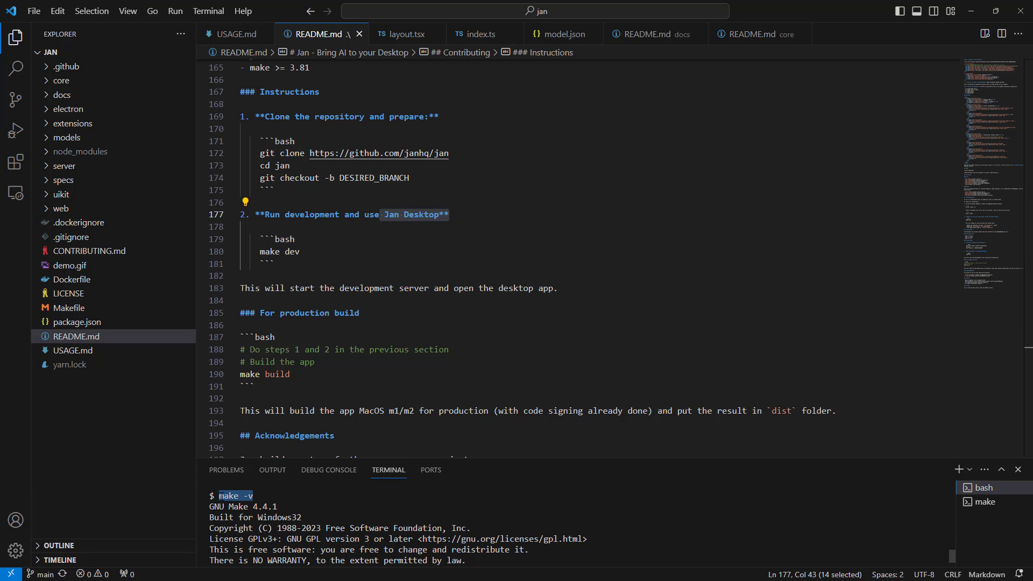
drag(280, 506, 211, 506)
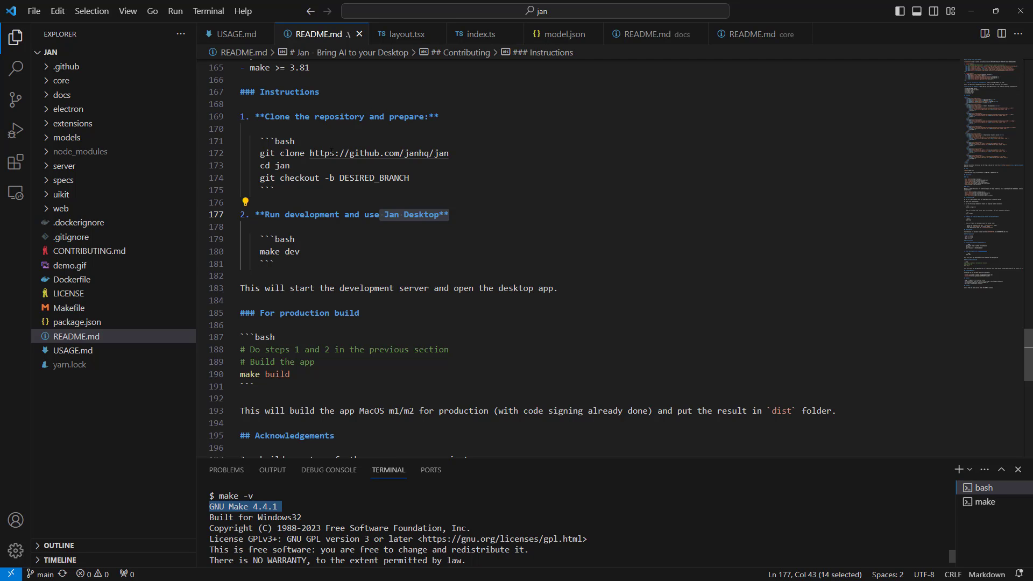
View layout.tsx briefly, open the root package.json, and examine its dev script, build scripts and dev dependencies
click(398, 37)
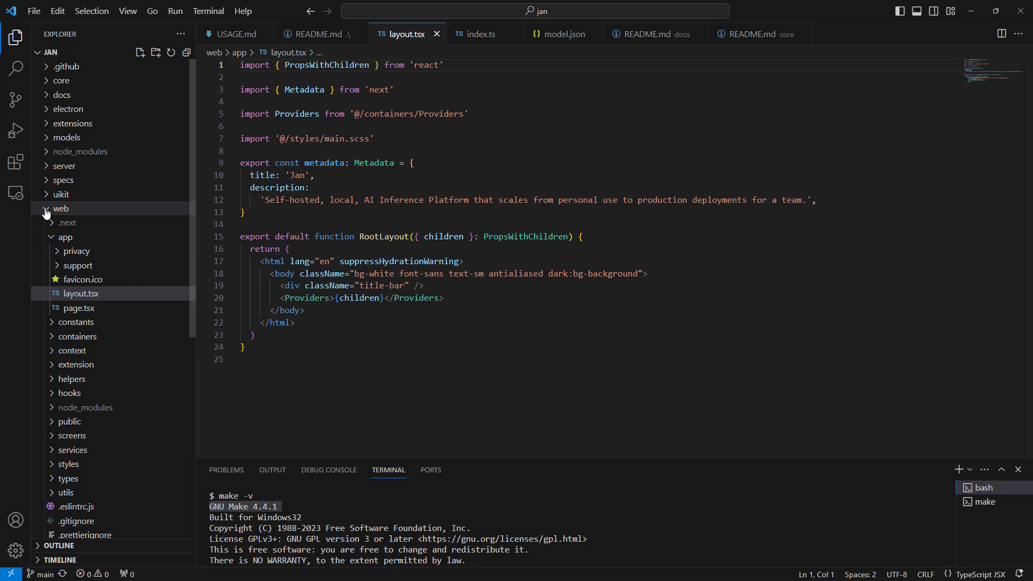
scroll(43, 323, down, 5)
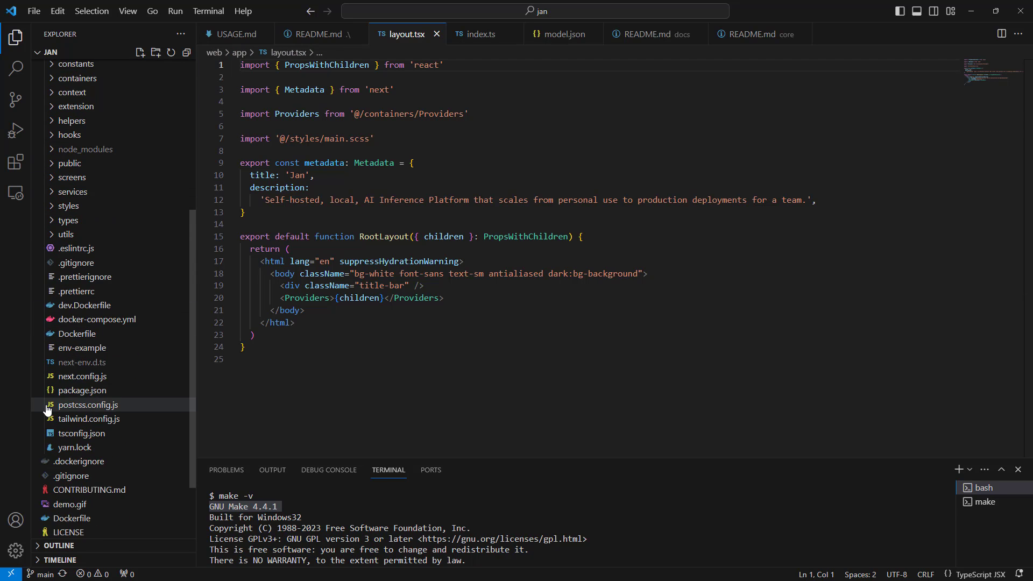
scroll(51, 425, down, 2)
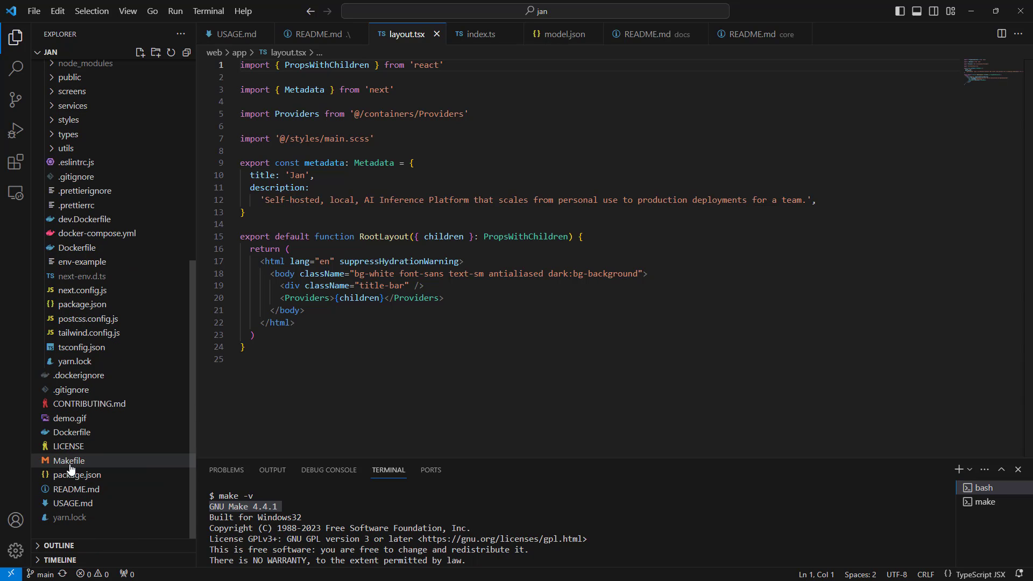
click(75, 477)
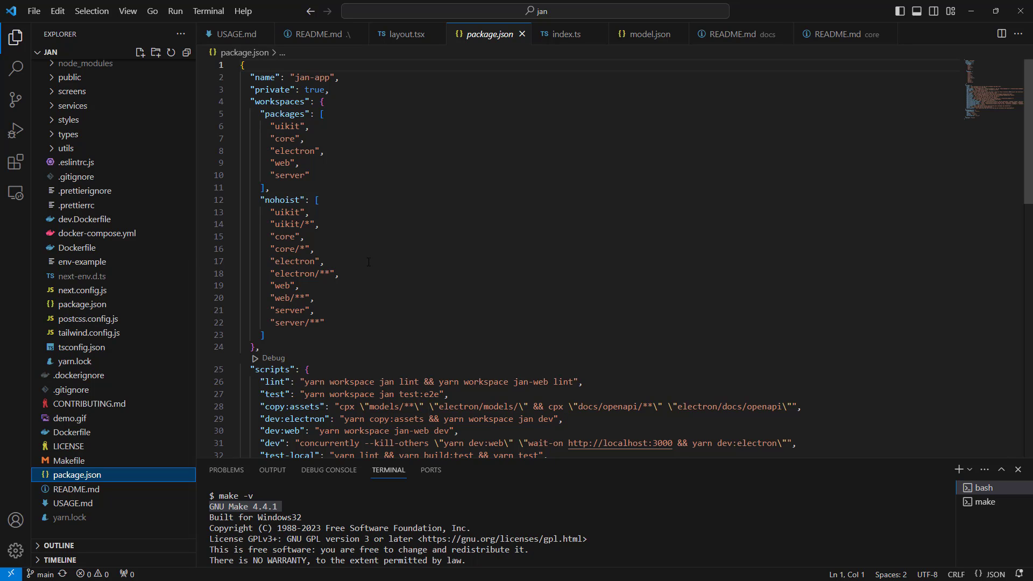
scroll(368, 262, down, 5)
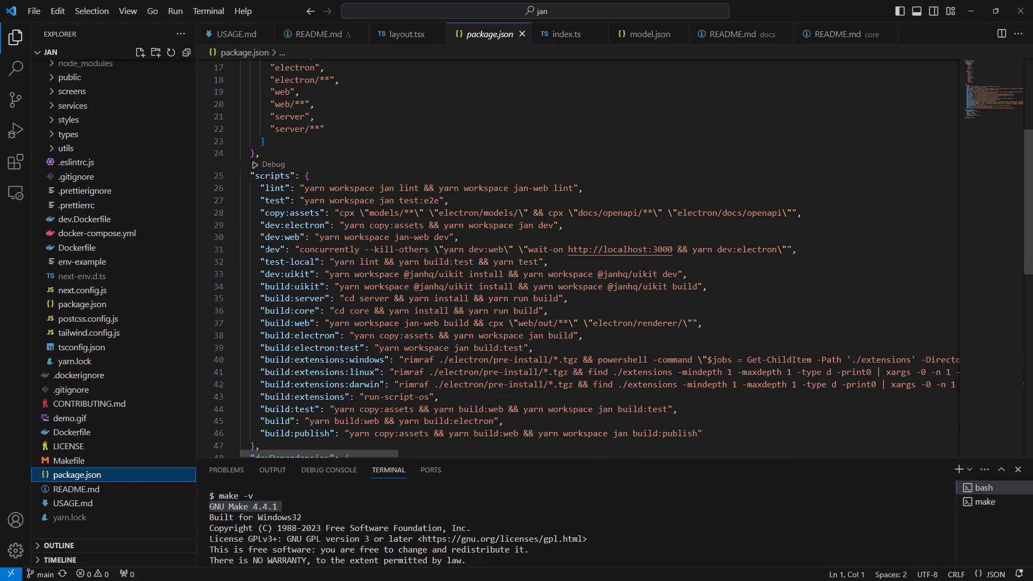
drag(257, 249, 812, 252)
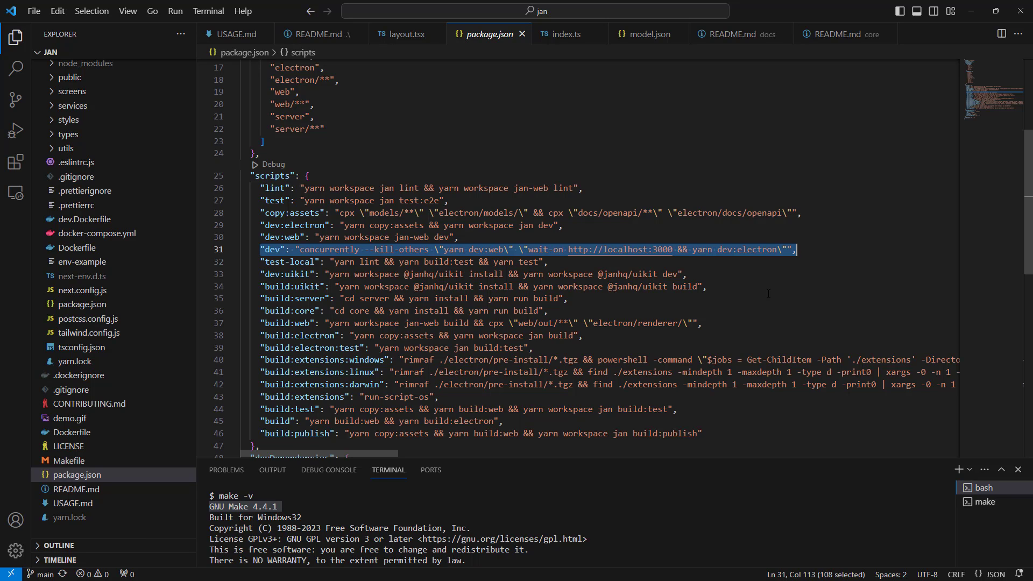
click(562, 135)
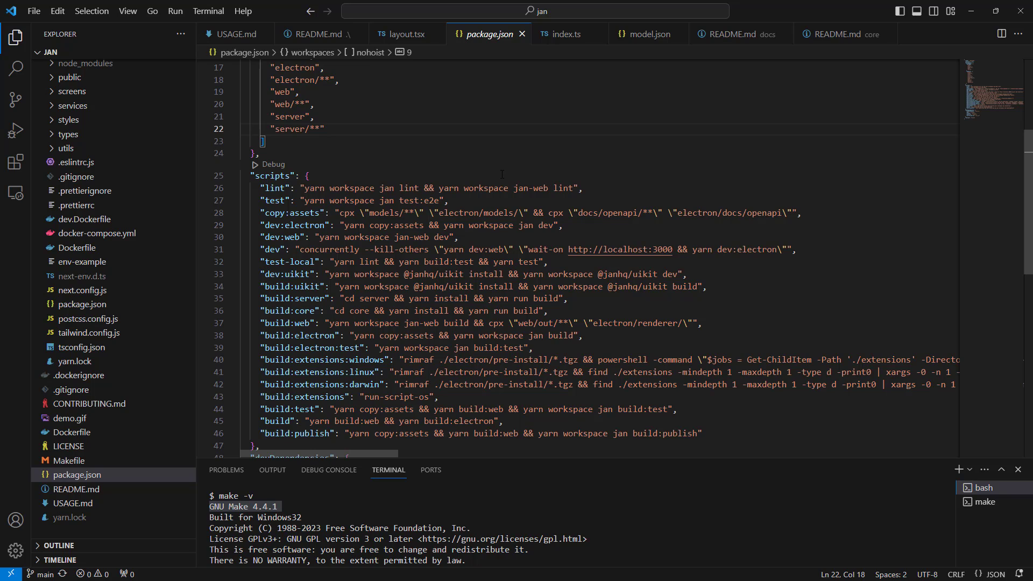
scroll(501, 175, down, 3)
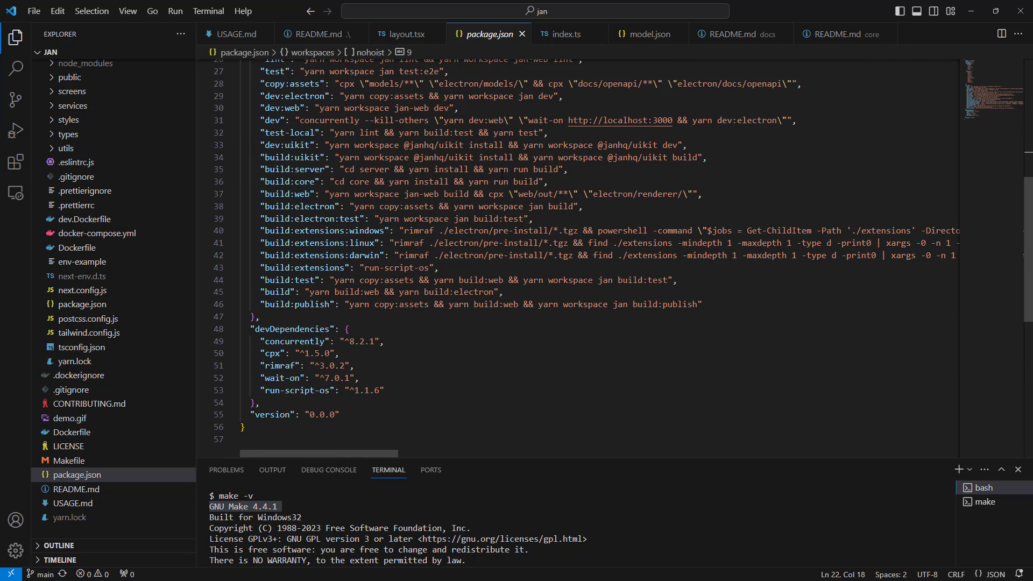
scroll(502, 174, up, 2)
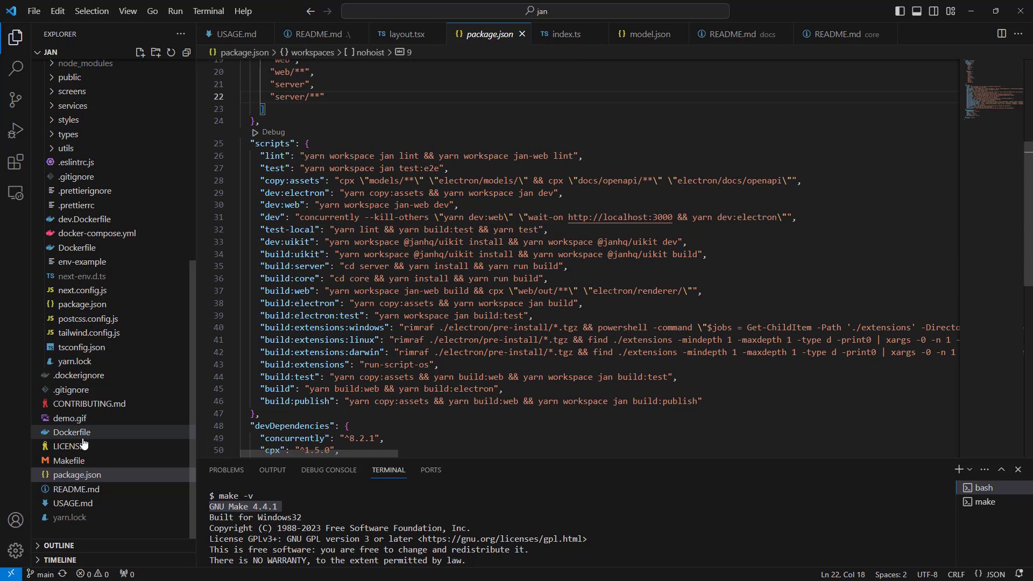
Open the Makefile, dismiss the extension recommendation, and examine the header comment and the build-uikit target's Windows commands
click(69, 461)
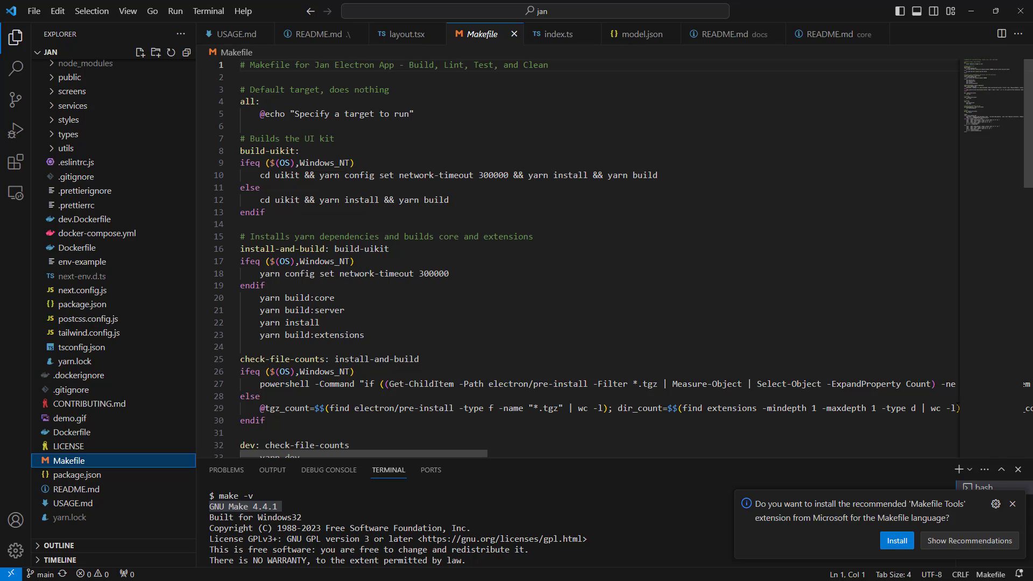
click(1012, 503)
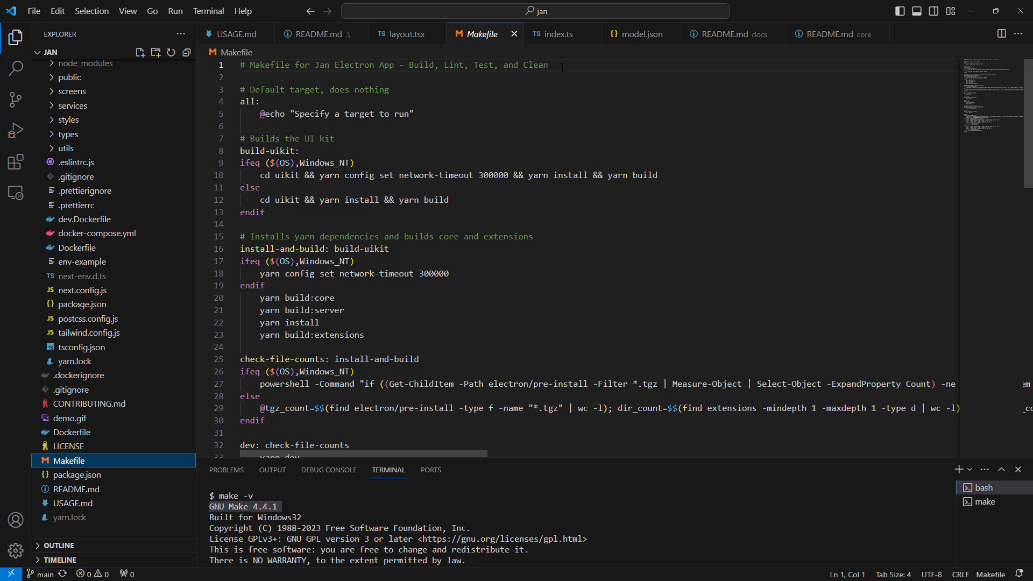
drag(562, 67, 240, 65)
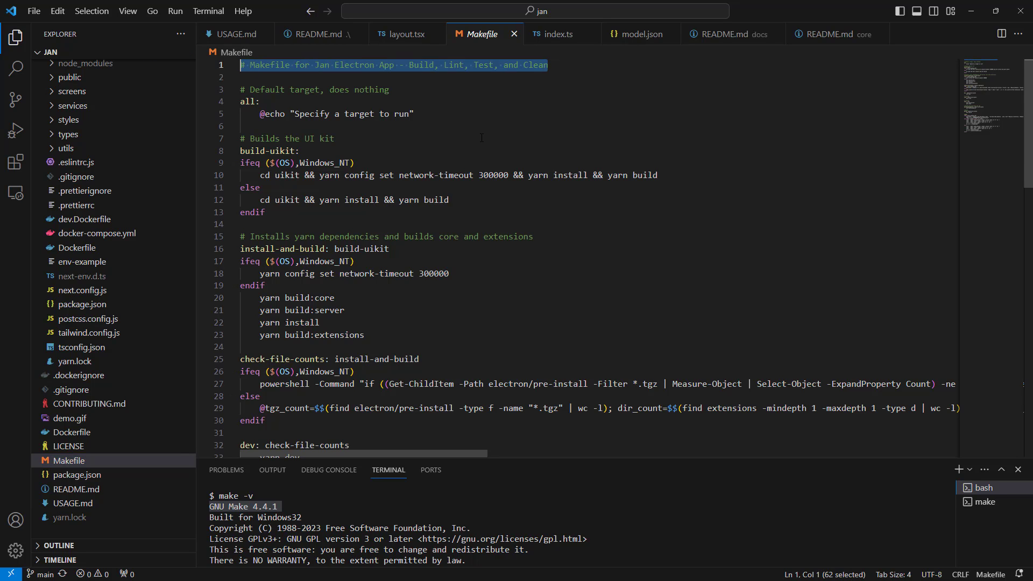
click(454, 127)
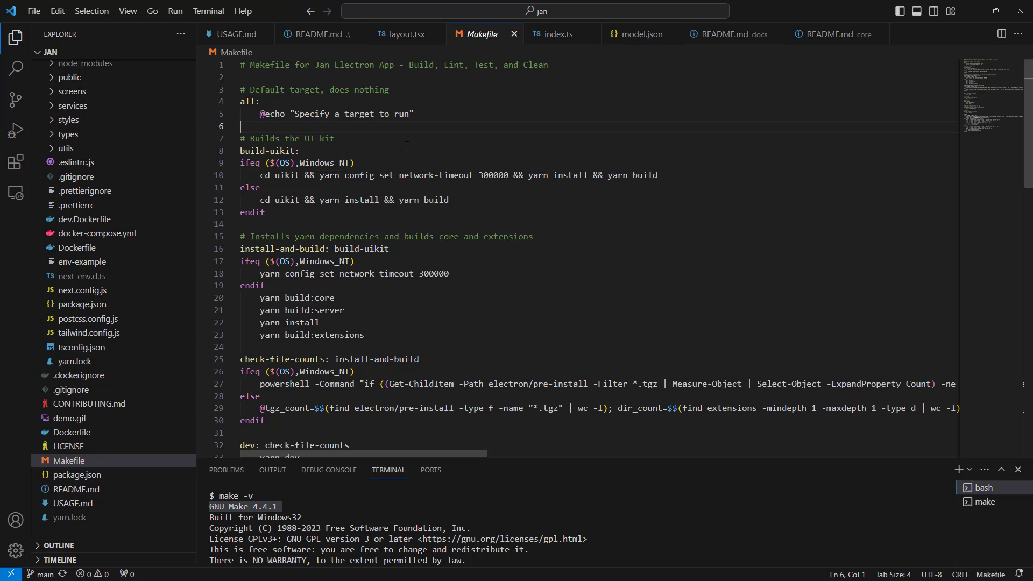
drag(665, 178, 191, 149)
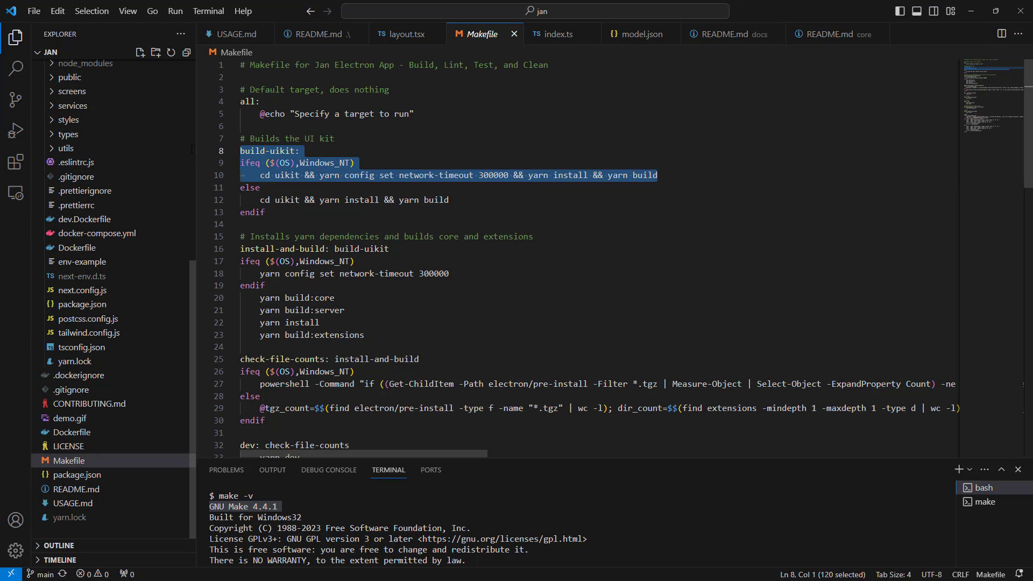
Examine the Makefile's build-uikit fallback commands and highlight the whole install-and-build target with its yarn build commands
click(542, 204)
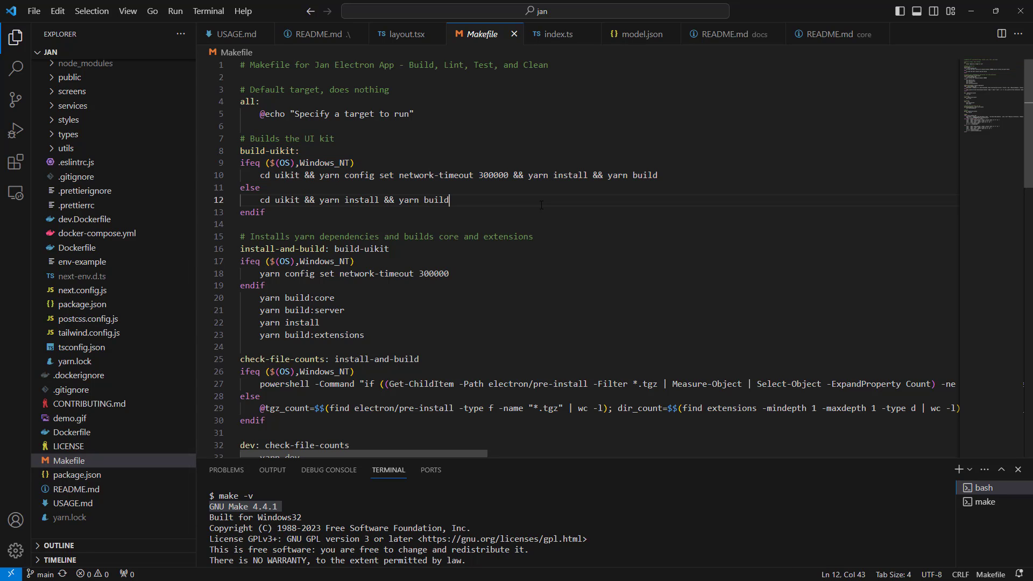
click(575, 264)
scroll(575, 265, down, 2)
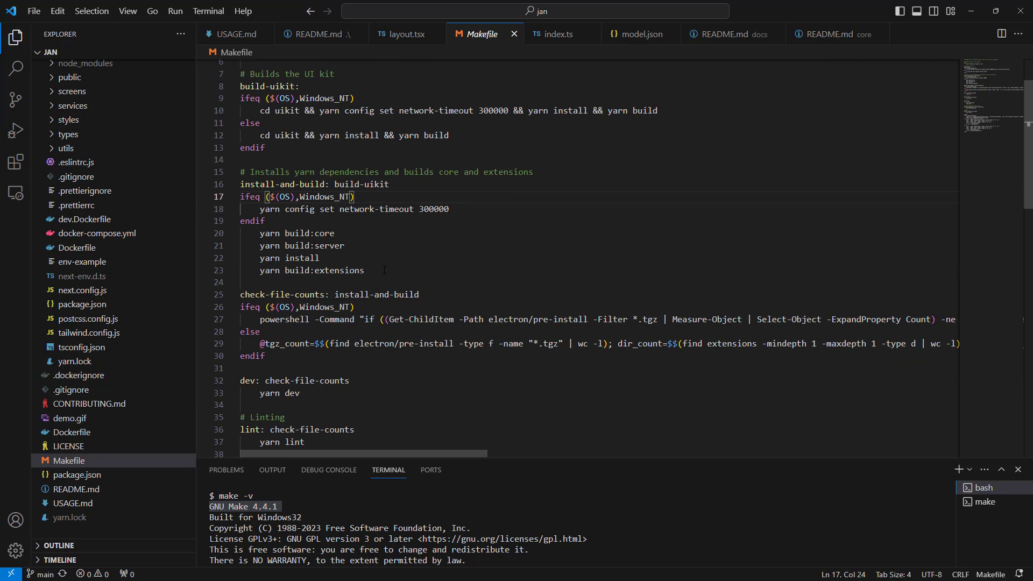
click(382, 270)
key(shift+Up)
key(shift+Up)
key(shift+Up)
key(shift+Up)
key(shift+Up)
key(shift+Up)
key(shift+Up)
key(shift+Up)
key(shift+Up)
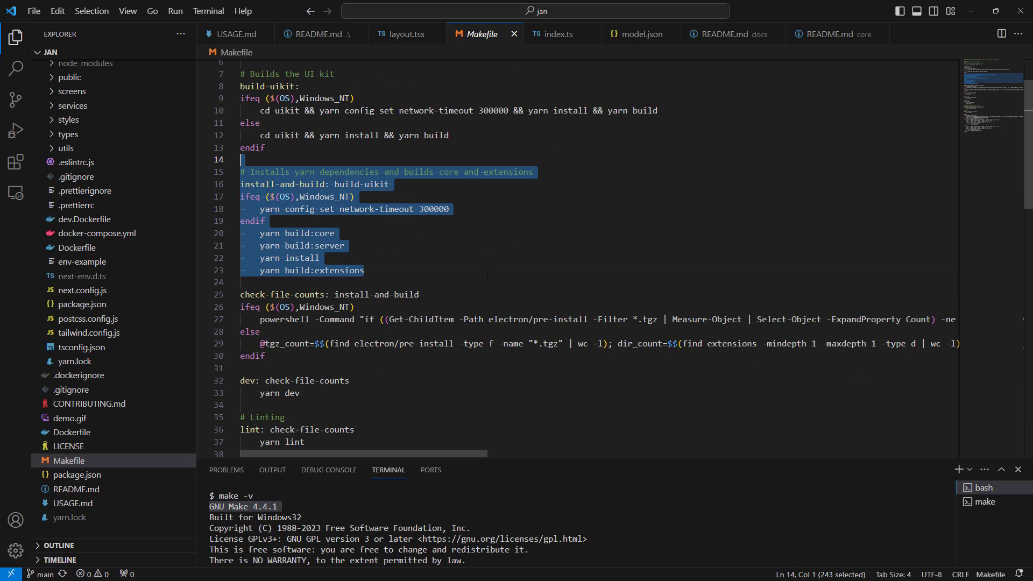
Examine the check-file-counts target, highlighting its Windows_NT condition and the PowerShell command beneath it
click(289, 352)
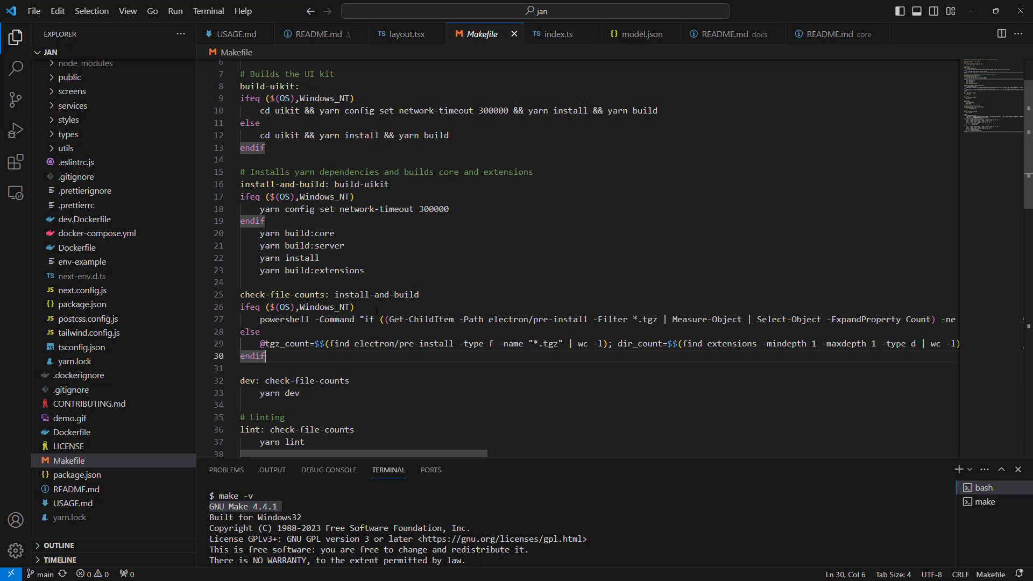
drag(378, 310, 241, 311)
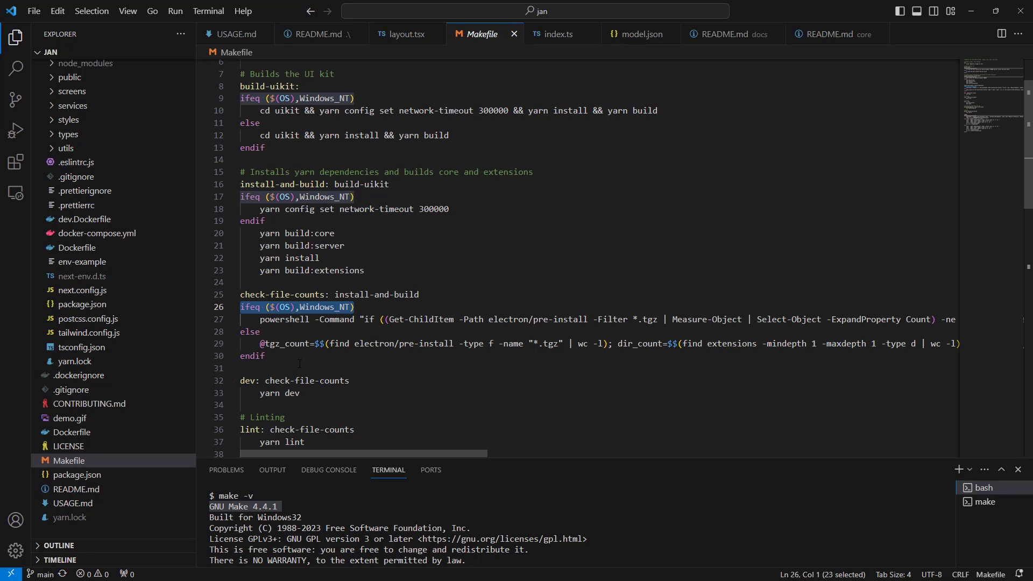
drag(260, 320, 893, 322)
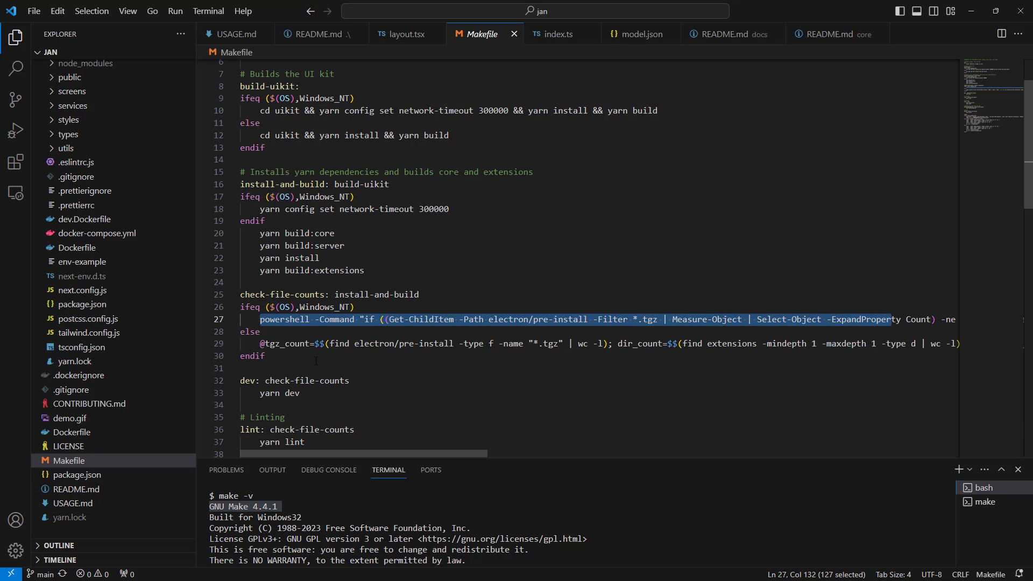
click(392, 358)
Read the Makefile's dev, lint, test, publish, build and clean targets, highlighting the Windows commands of the clean target
scroll(391, 355, down, 5)
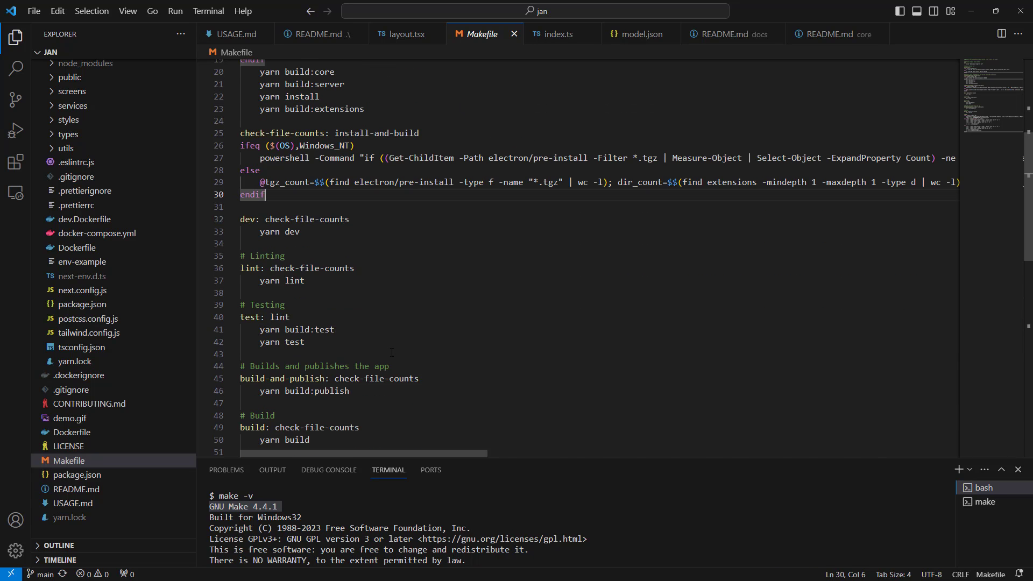
scroll(391, 353, down, 1)
scroll(392, 351, down, 1)
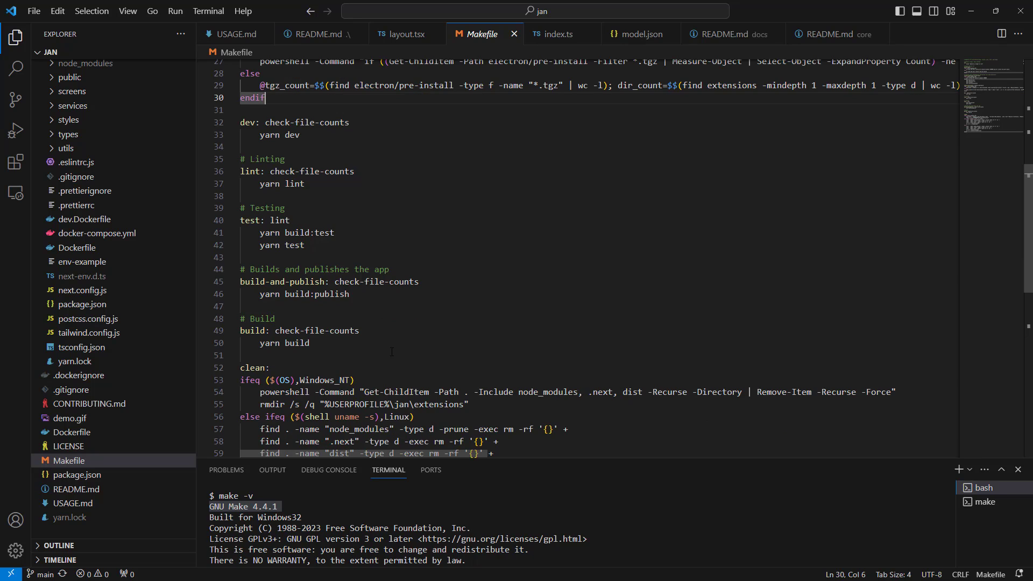
scroll(392, 352, down, 2)
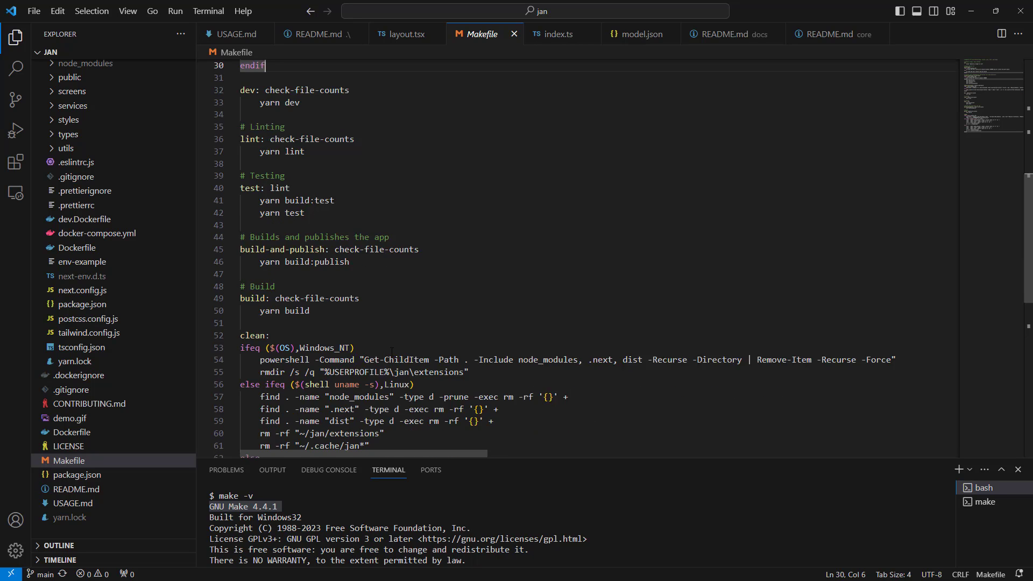
scroll(391, 351, down, 2)
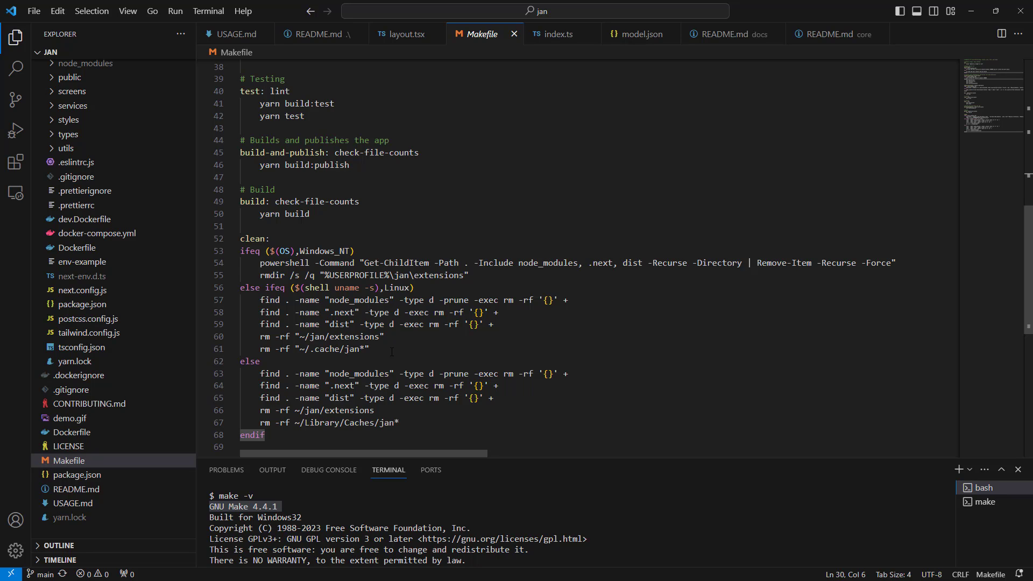
drag(475, 279, 239, 257)
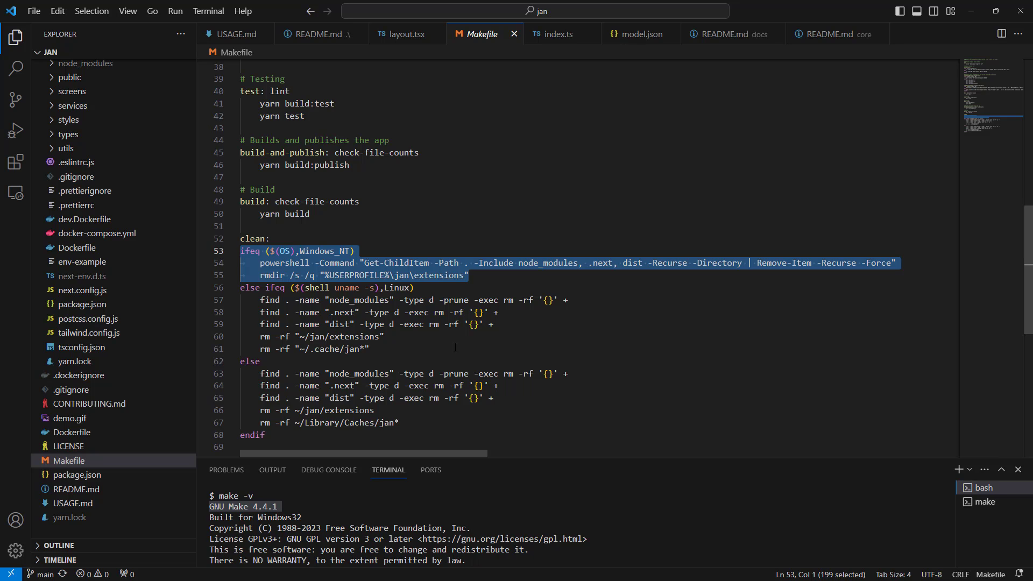
scroll(537, 347, down, 3)
scroll(536, 347, up, 3)
Open LICENSE and highlight its verbatim-copying permission sentence, and view the root Dockerfile
click(69, 446)
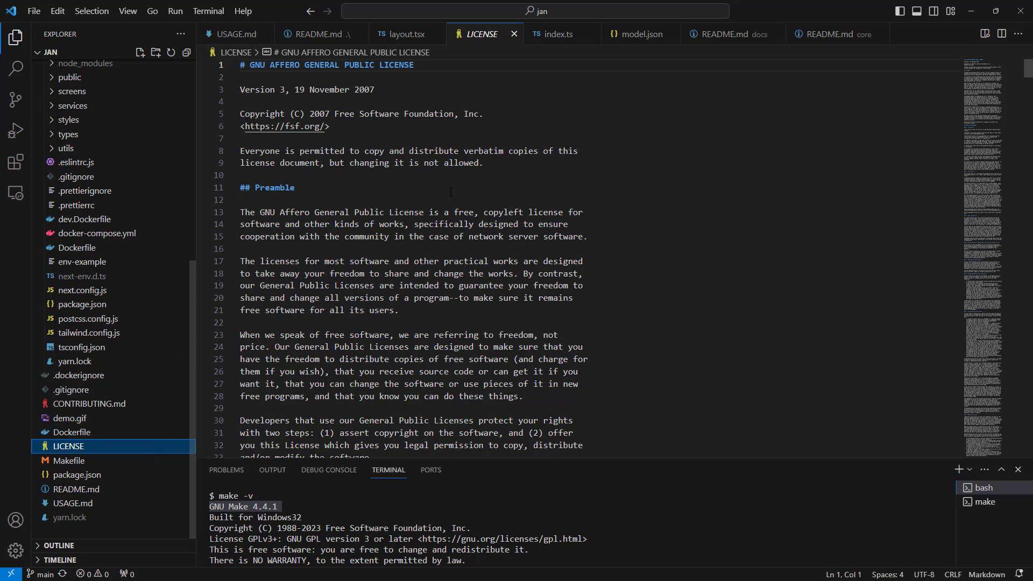
drag(508, 162, 240, 151)
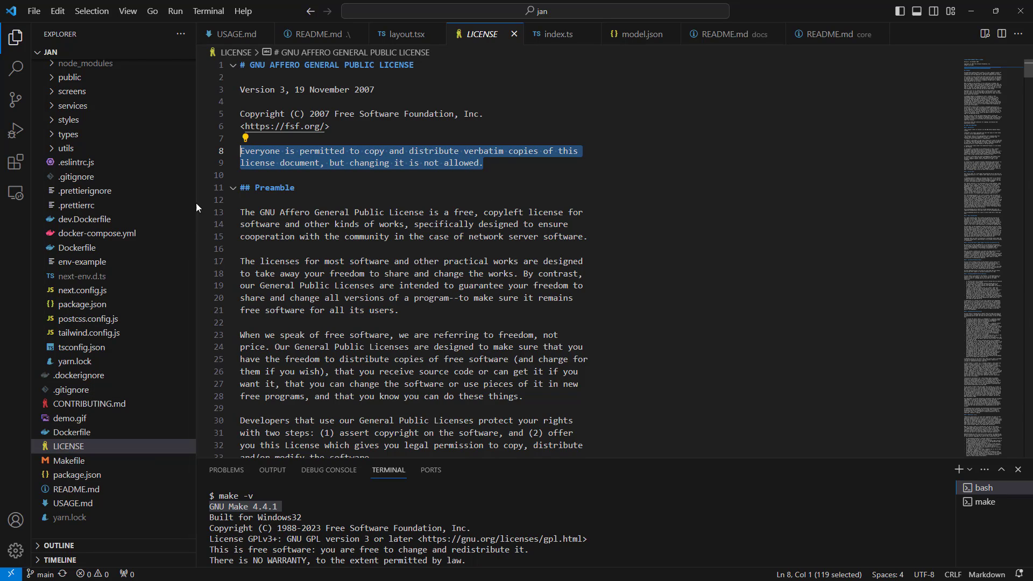
click(78, 433)
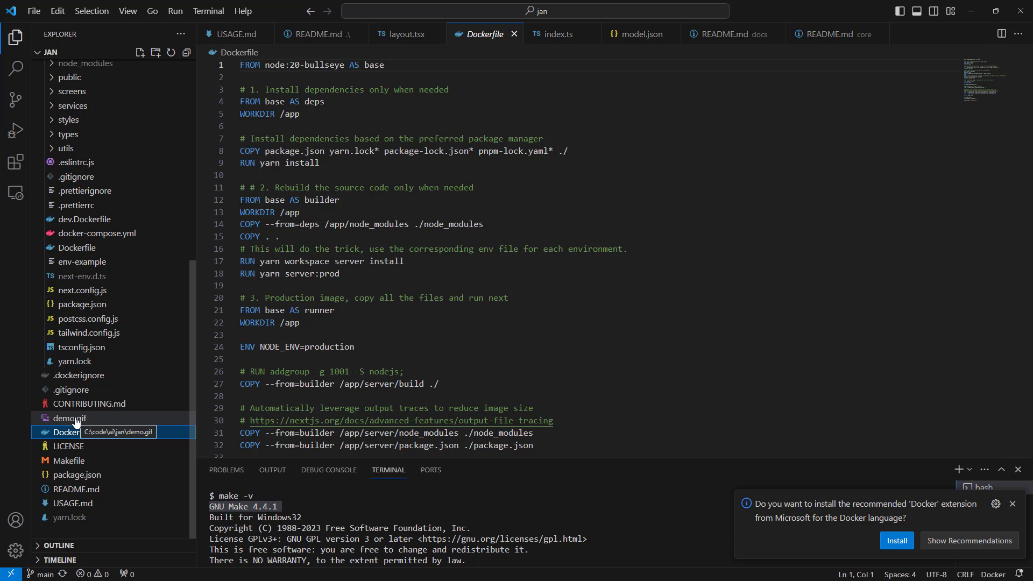
Watch demo.gif, dismiss the Docker extension recommendations, and glance at CONTRIBUTING.md in between
click(74, 419)
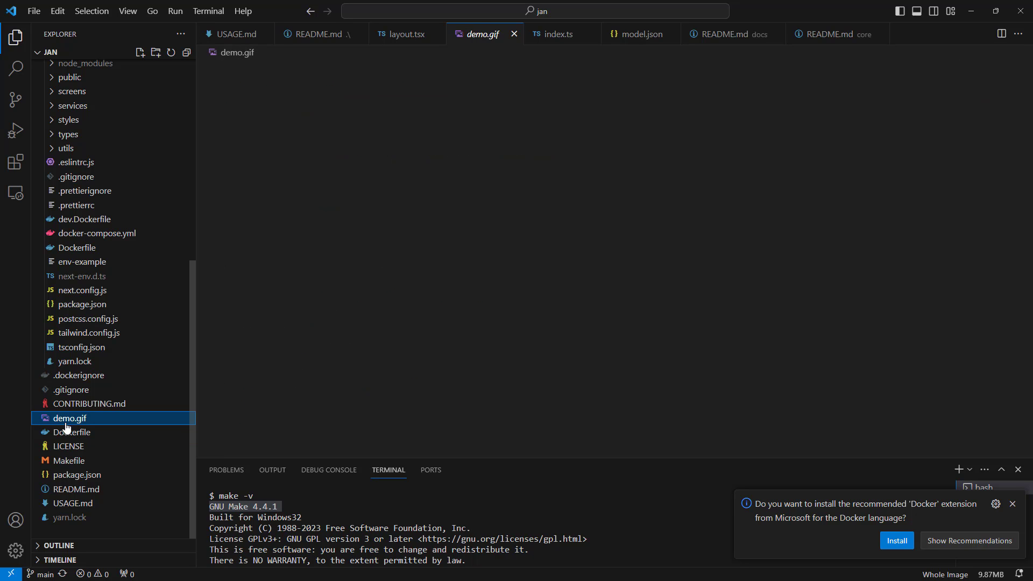
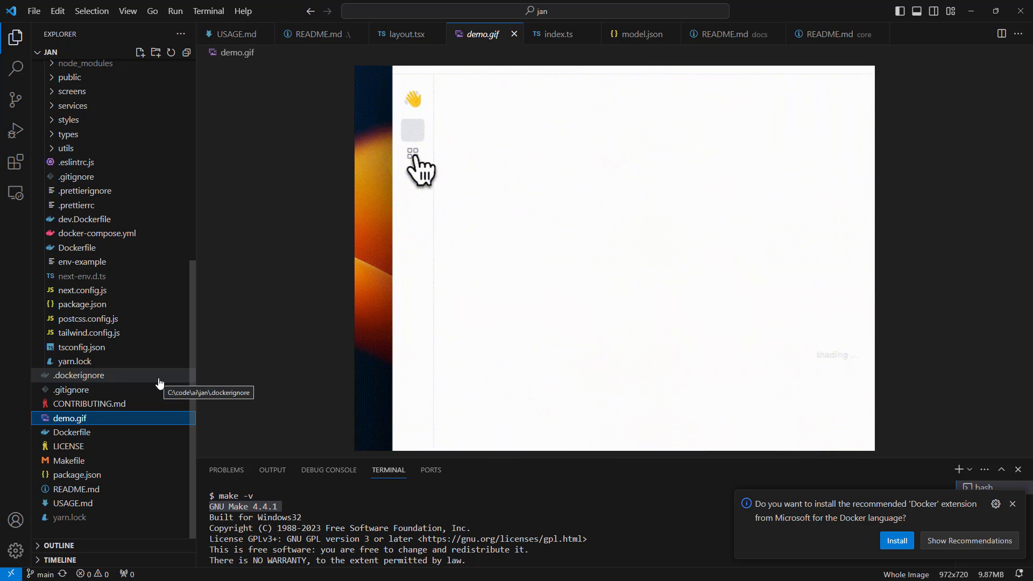
click(1014, 505)
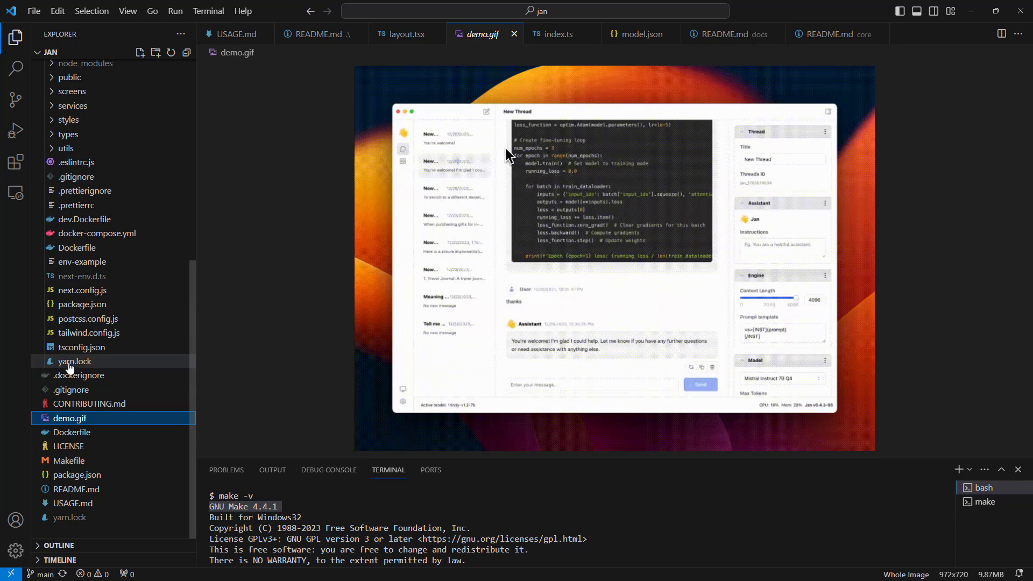
click(73, 404)
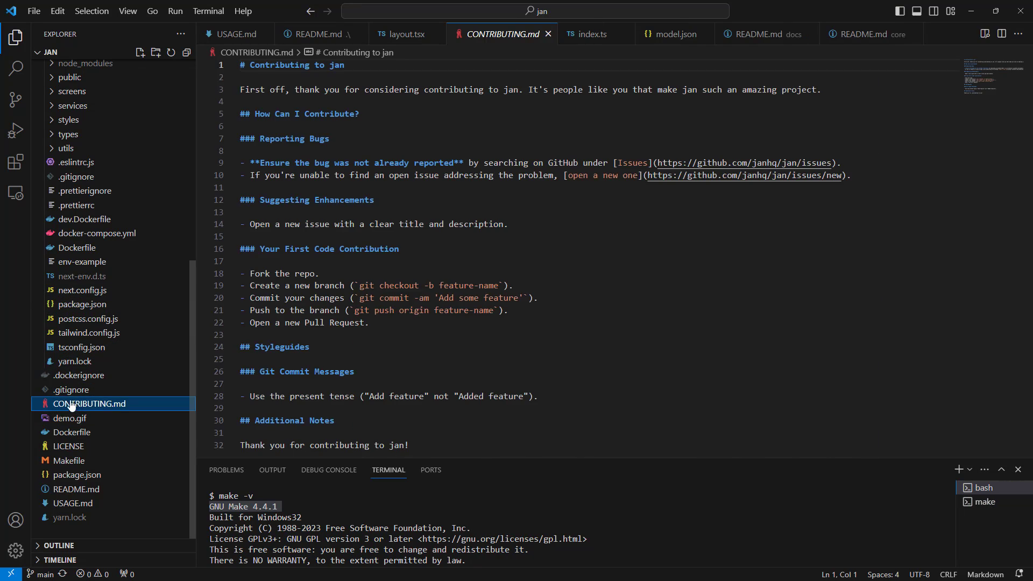
click(73, 418)
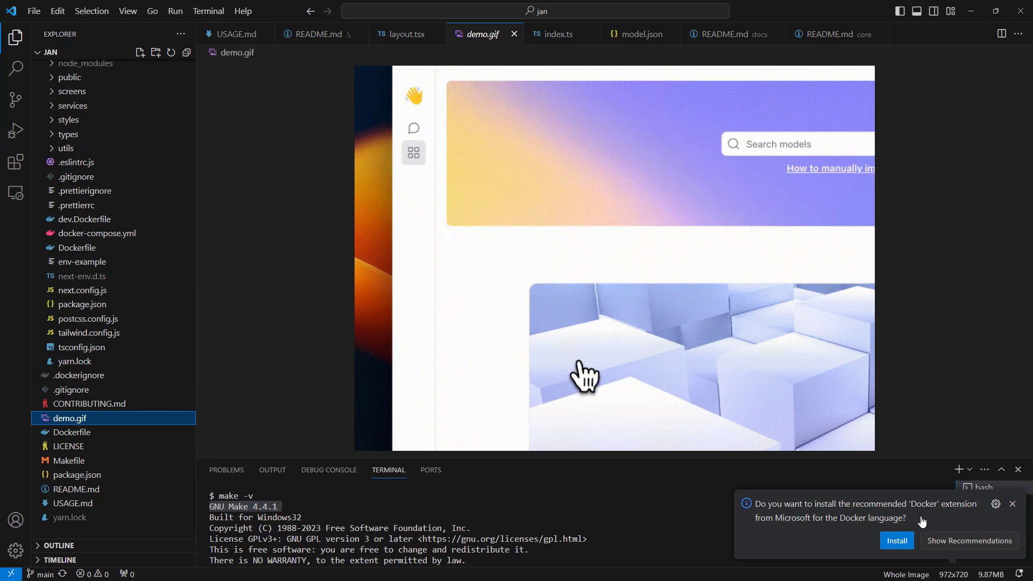
click(1012, 503)
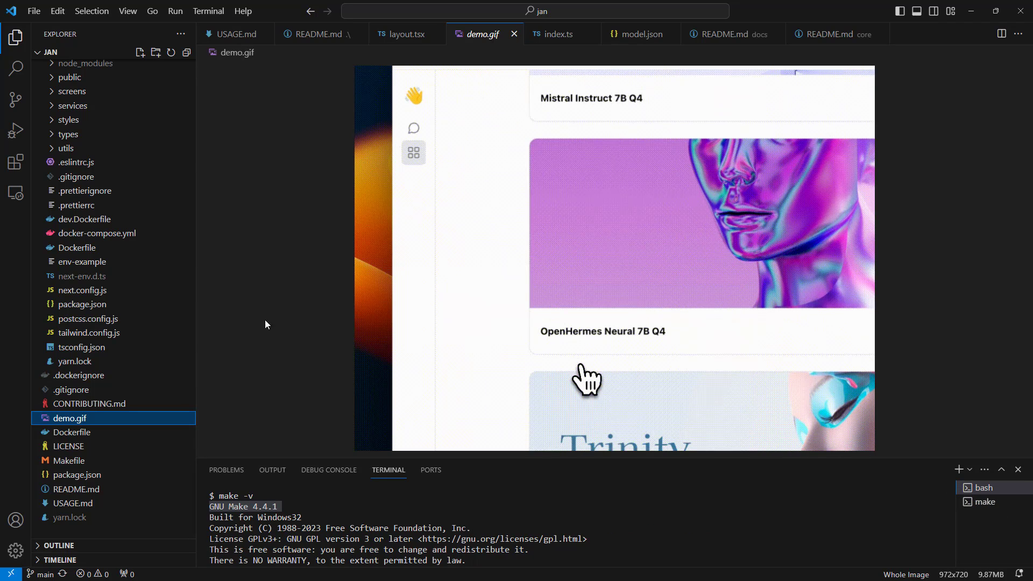
Review CONTRIBUTING.md and close it, and look at the server's index.ts and the web app's layout.tsx
click(76, 402)
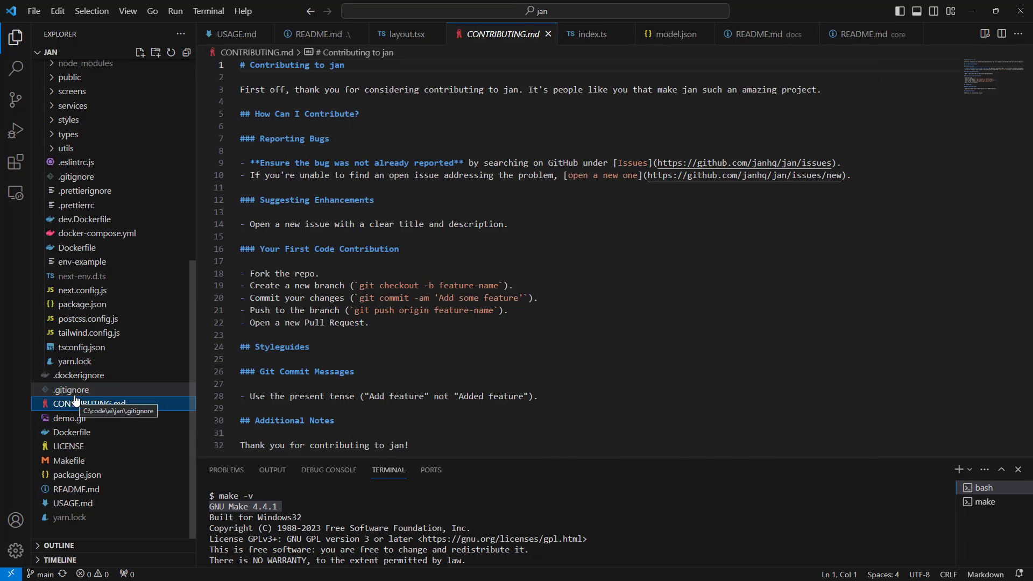
scroll(75, 402, up, 1)
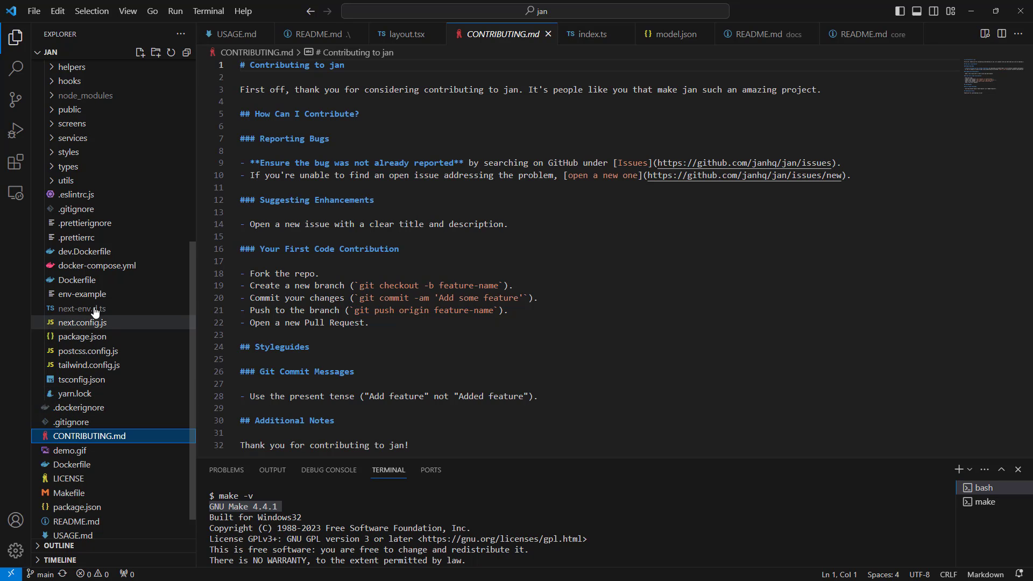
click(549, 35)
click(473, 35)
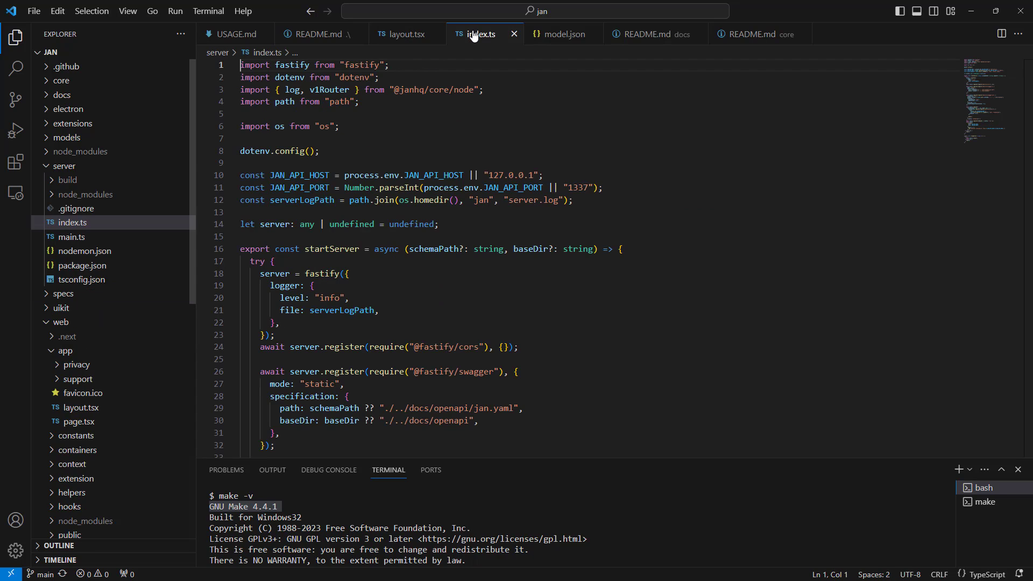
click(405, 34)
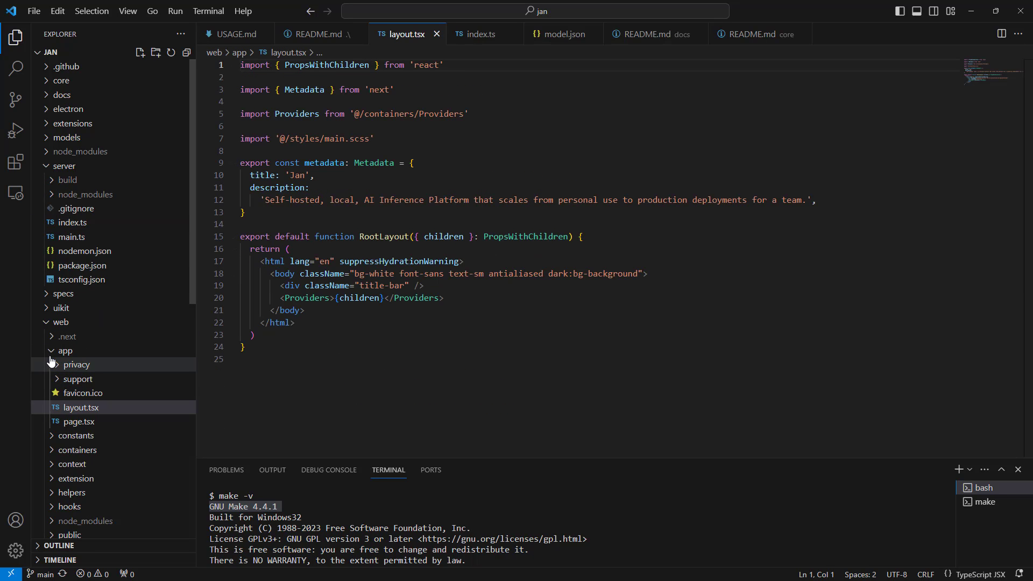
Expand the web project's utils and types folders and look inside its styles folder
scroll(47, 361, down, 3)
scroll(49, 353, down, 1)
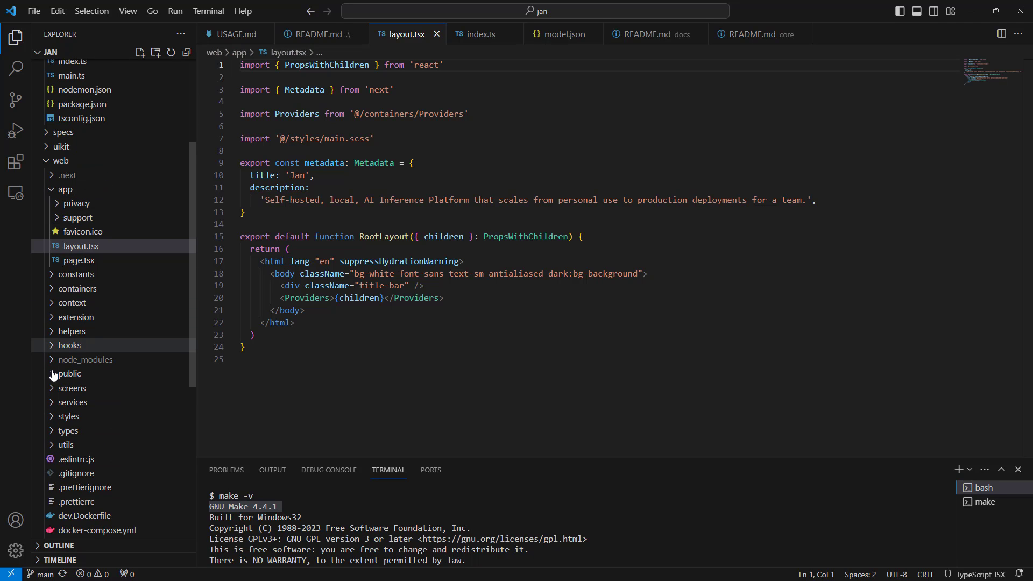
click(57, 449)
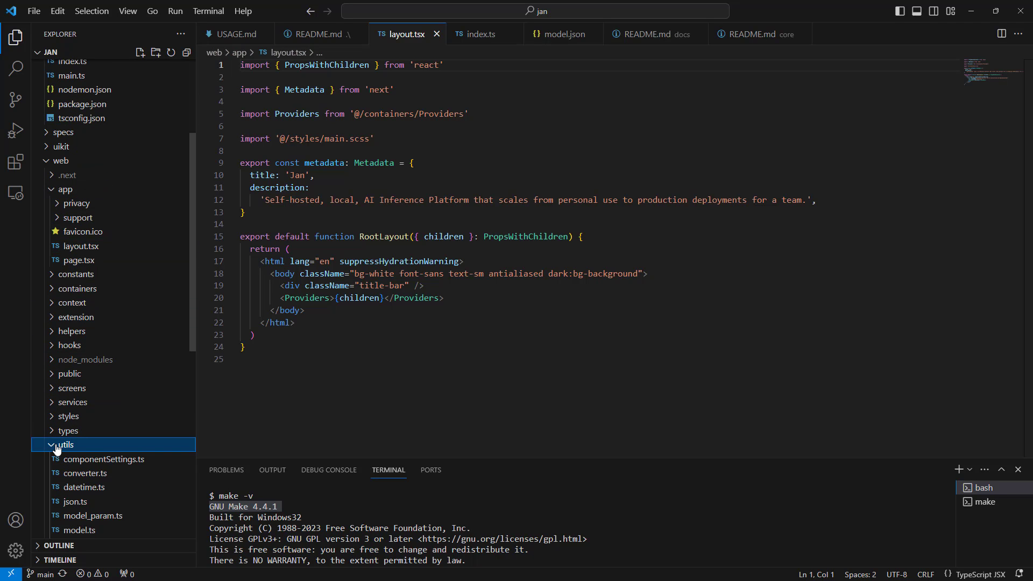
scroll(57, 450, down, 3)
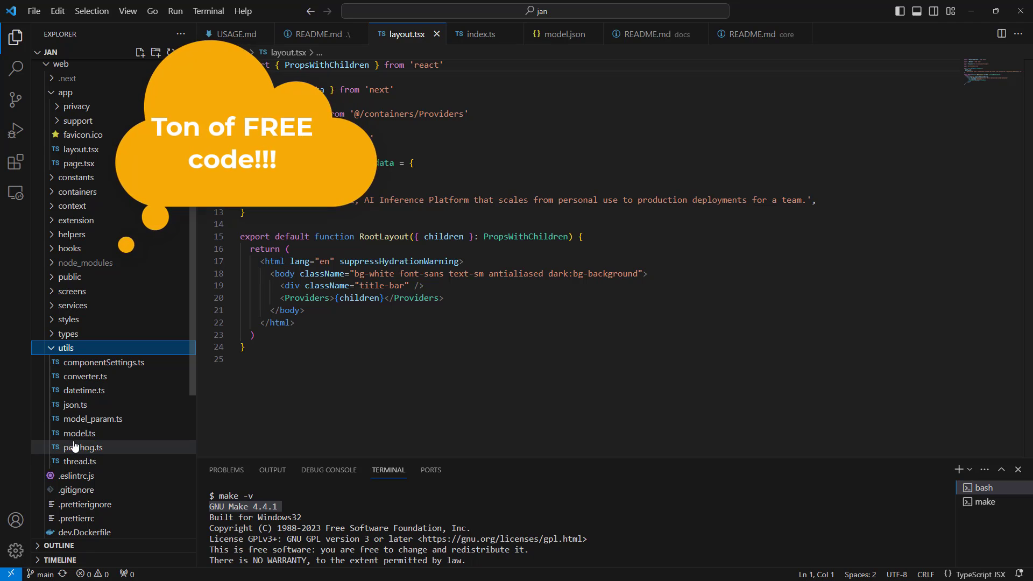
click(52, 334)
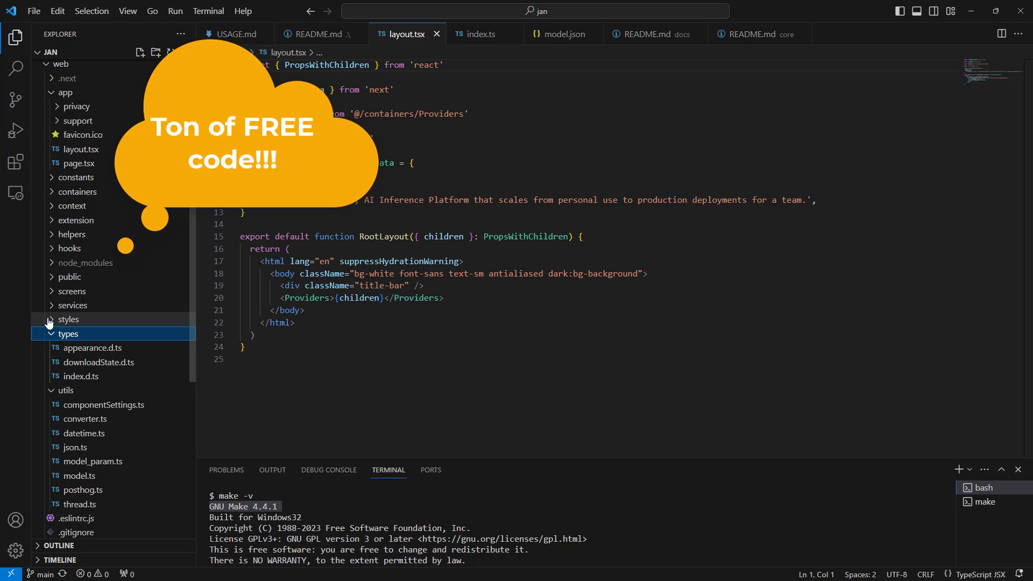
click(49, 321)
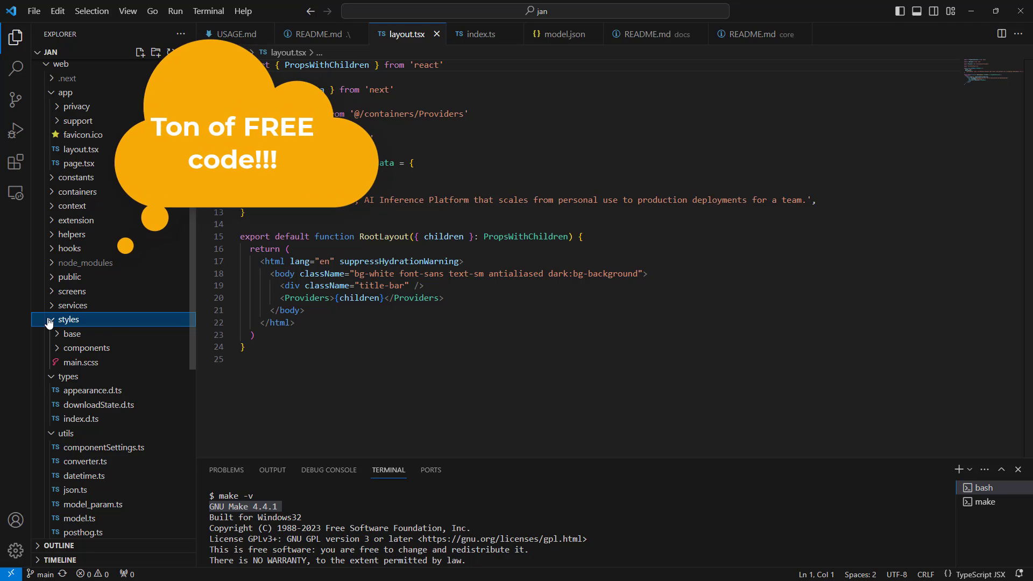
click(50, 321)
Expand the web project's services folder, view coreService.ts, and collapse the folder again
click(59, 305)
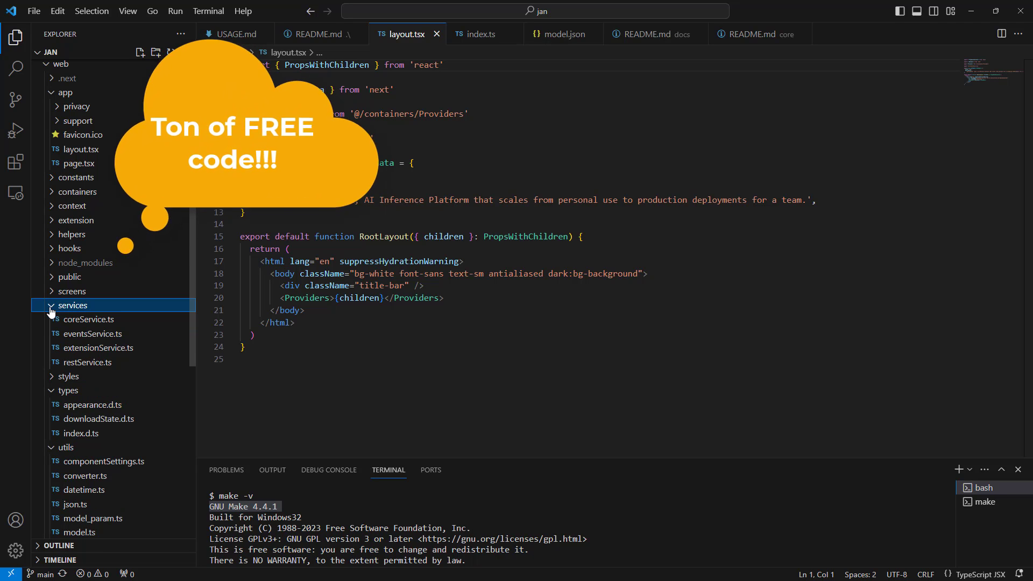
click(87, 320)
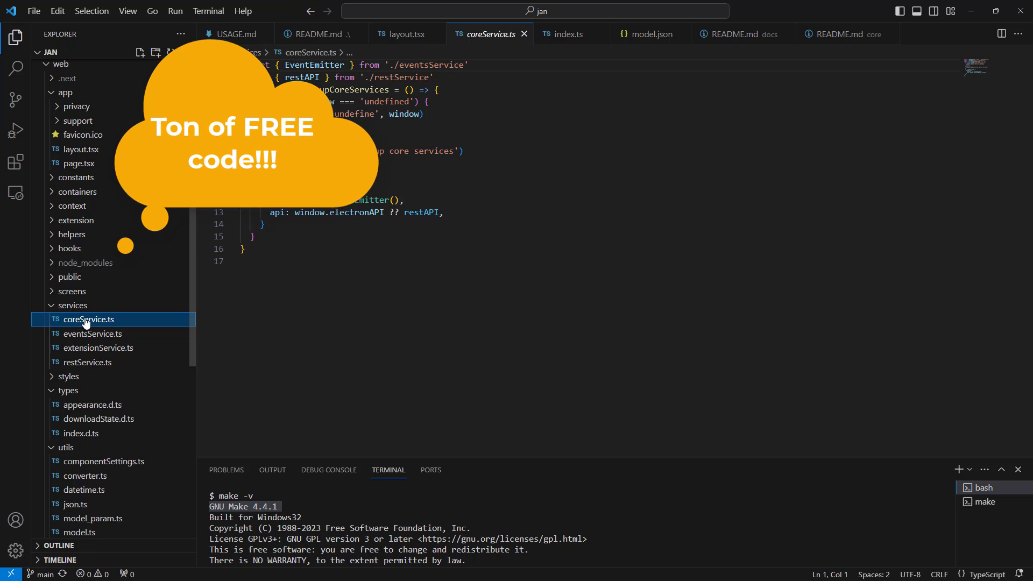
click(52, 307)
Open index.tsx in the ChatBody folder under the web project's Chat screen
click(51, 296)
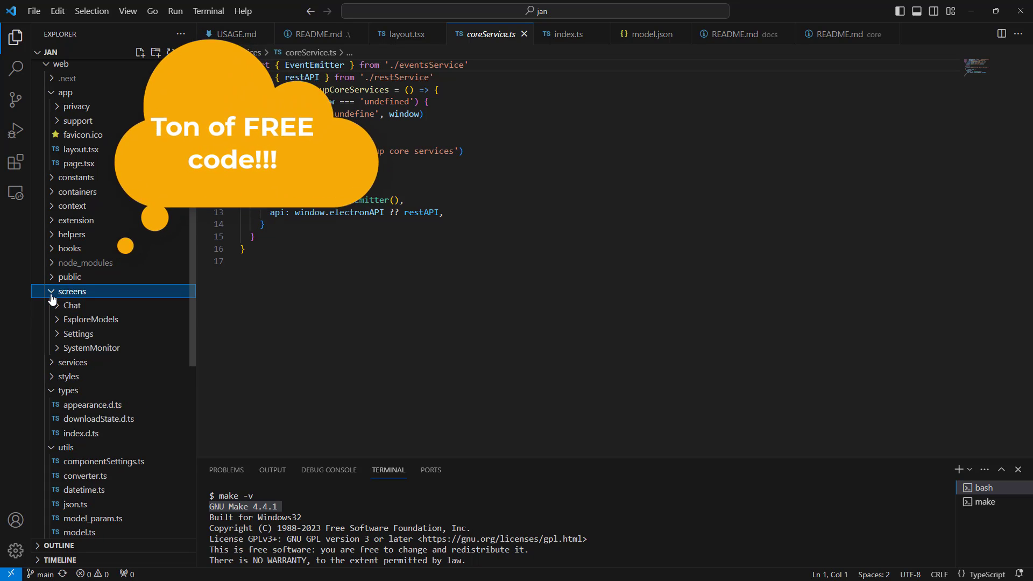
click(55, 305)
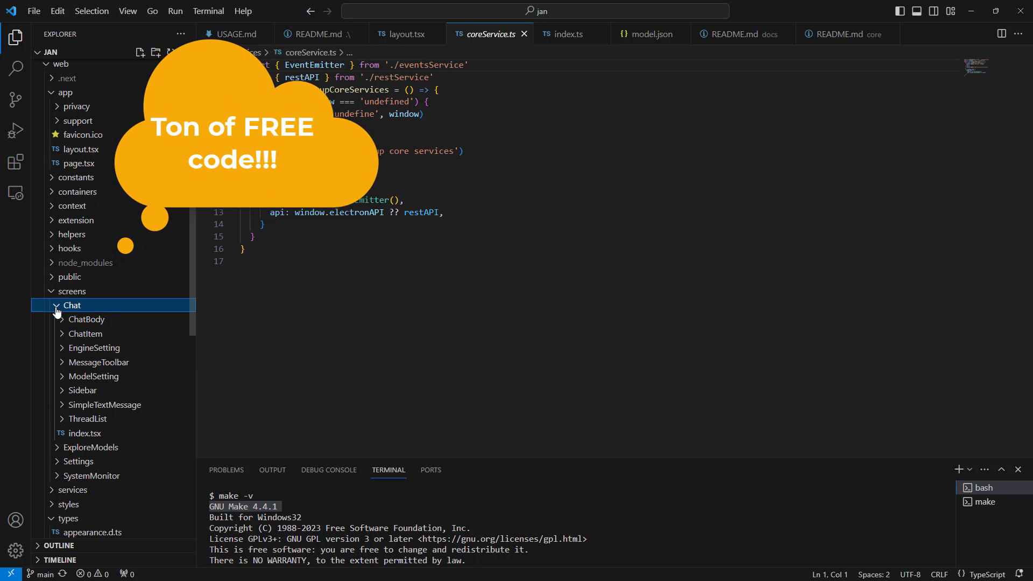
click(64, 320)
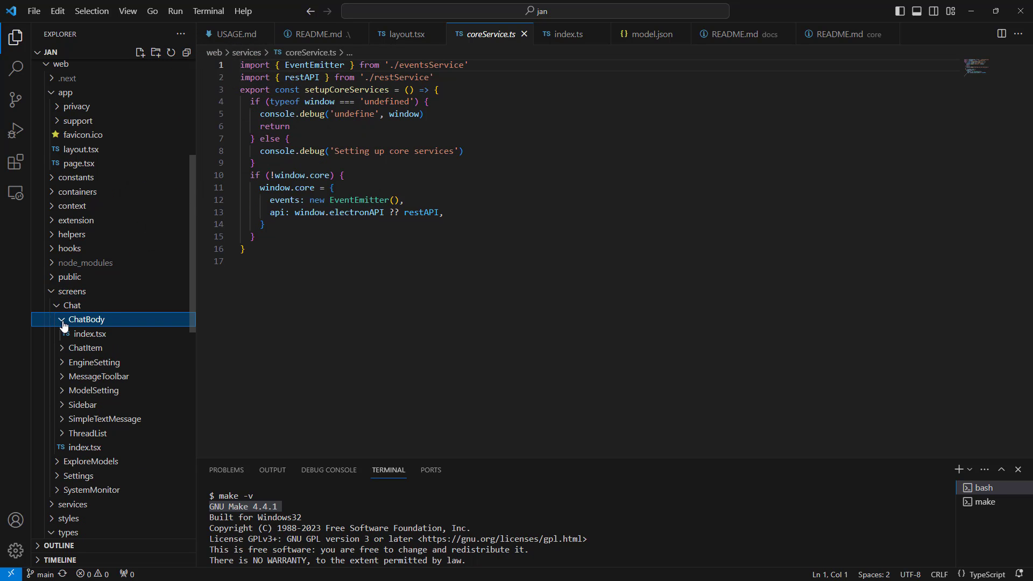
click(75, 336)
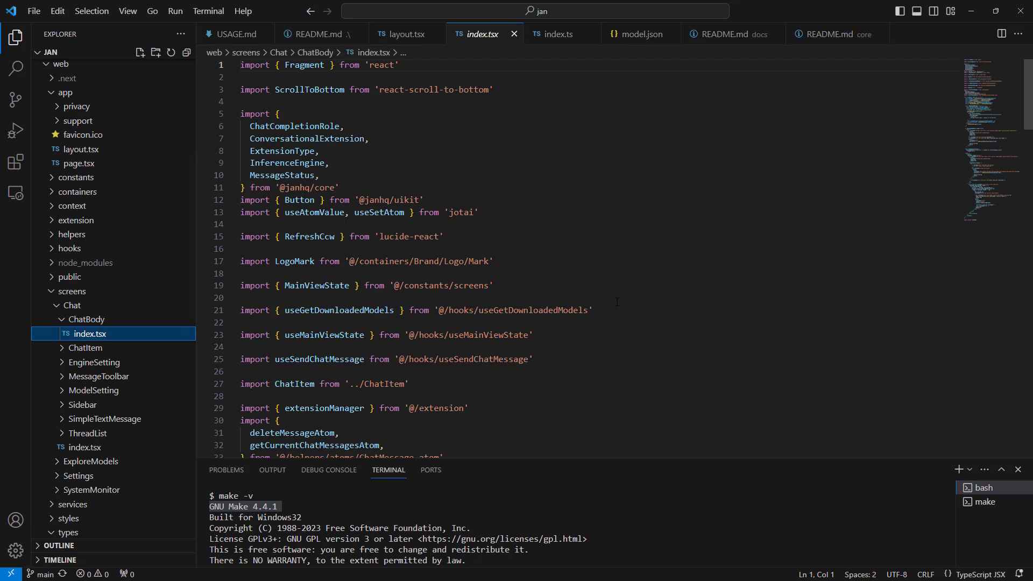
Read through the ChatBody component code as far as its welcome block, and collapse the web project's Chat and screens folders
scroll(617, 301, down, 10)
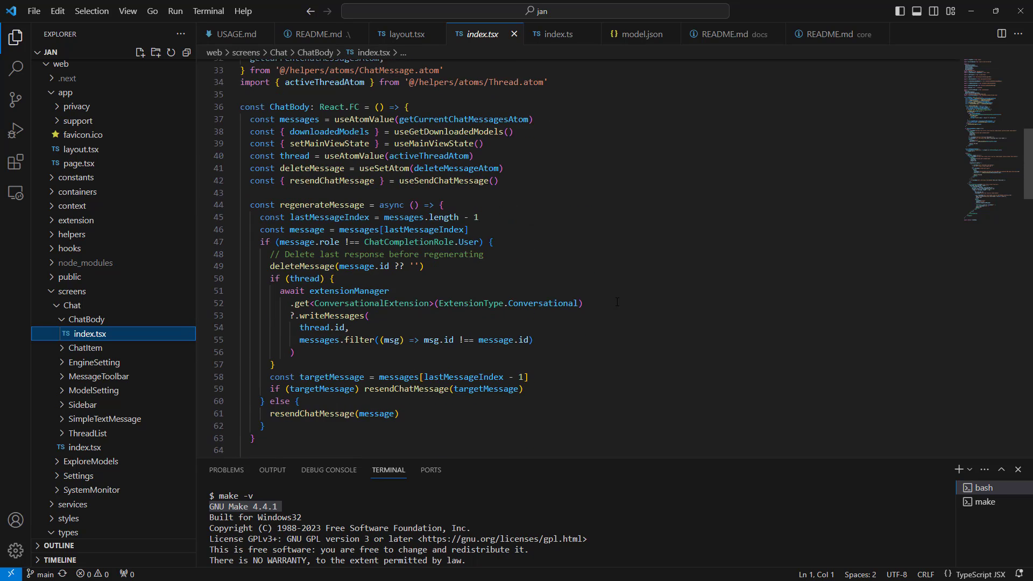
scroll(616, 301, down, 6)
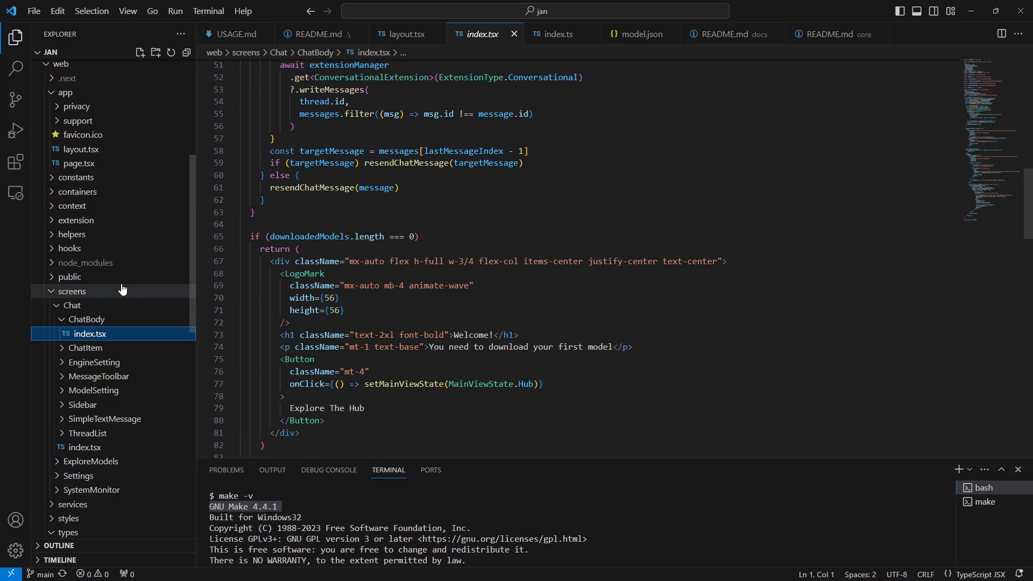
click(57, 306)
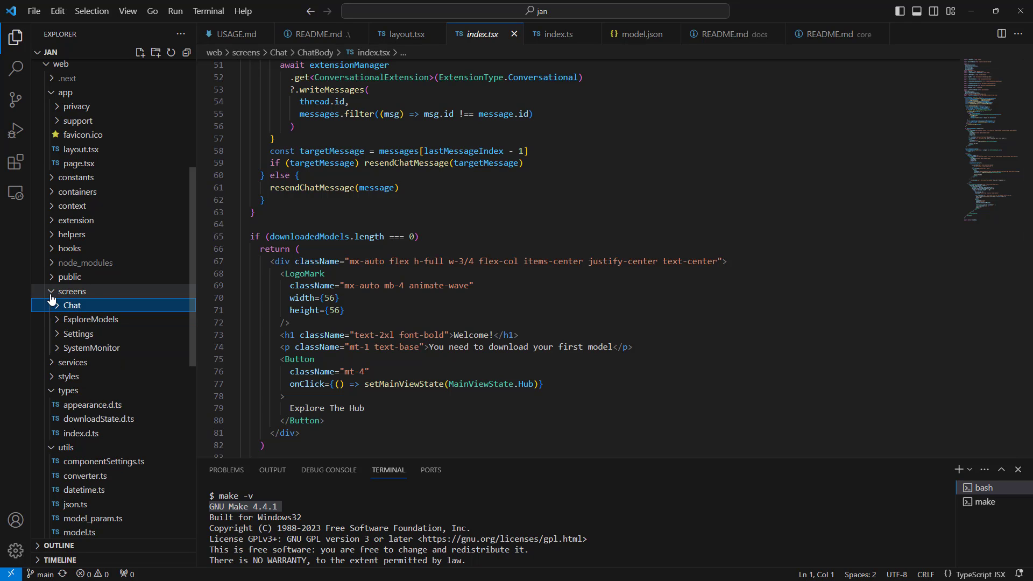
click(51, 300)
Expand the web project's node_modules folder briefly and collapse it again
scroll(61, 375, up, 3)
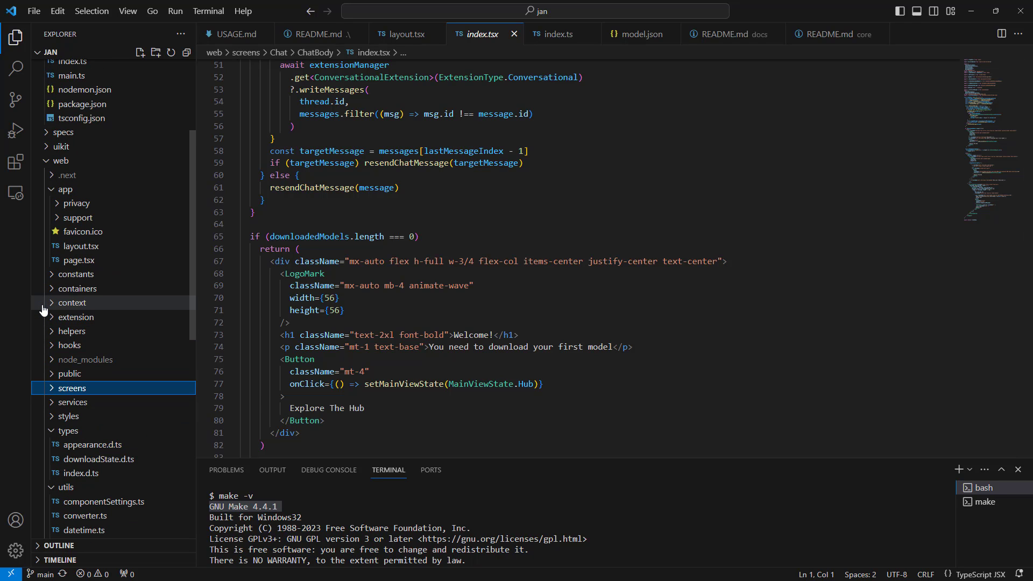
click(52, 361)
click(53, 363)
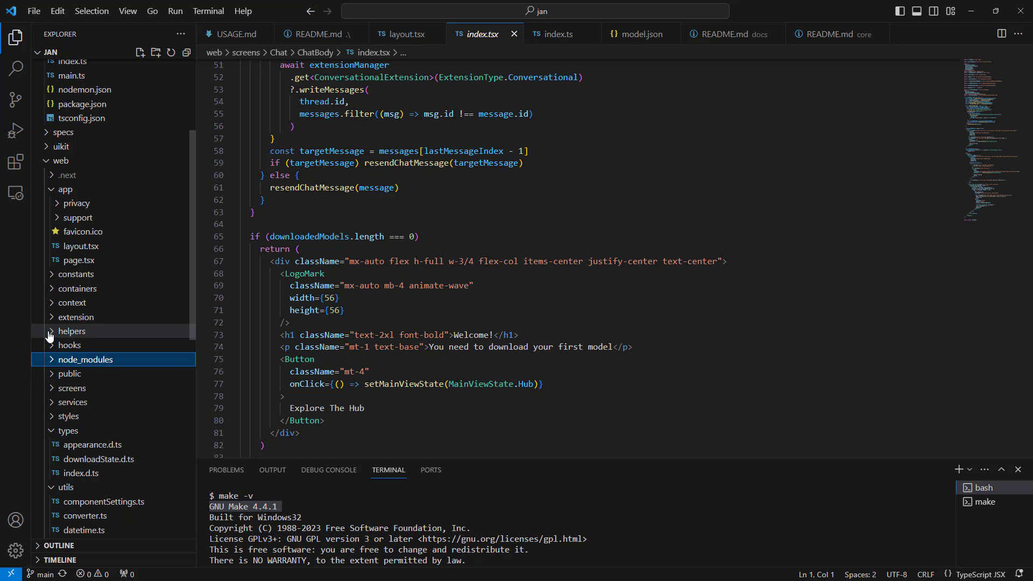
Return to the server's index.ts and highlight the default host address 127.0.0.1 in the JAN_API_HOST declaration
scroll(50, 336, up, 3)
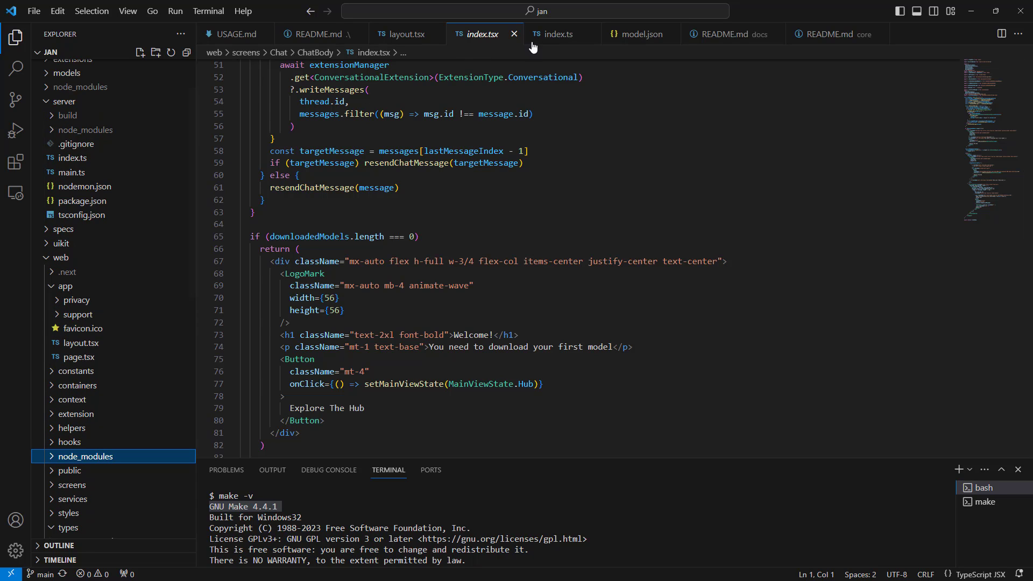
click(560, 37)
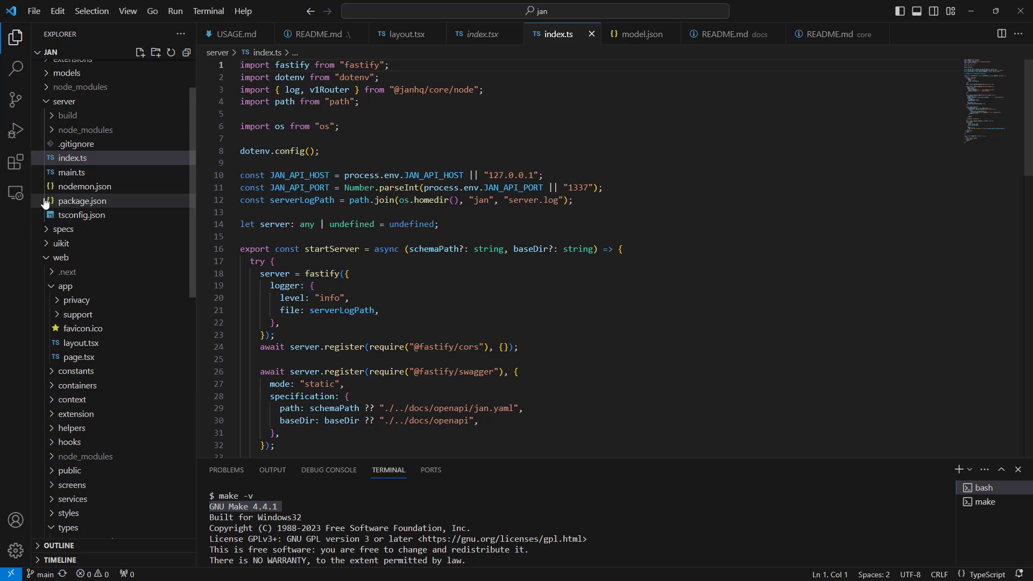
scroll(69, 245, up, 2)
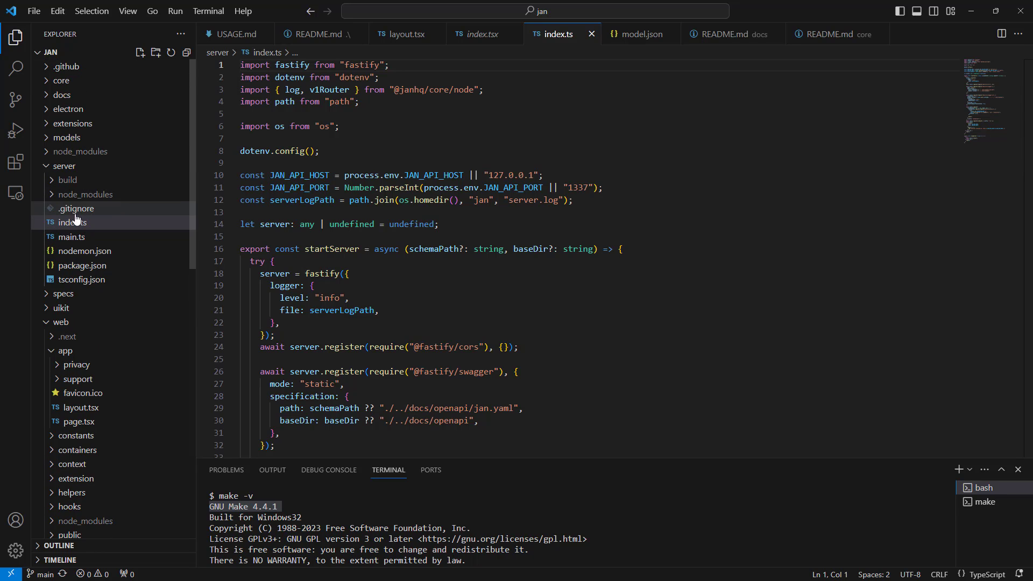
click(77, 225)
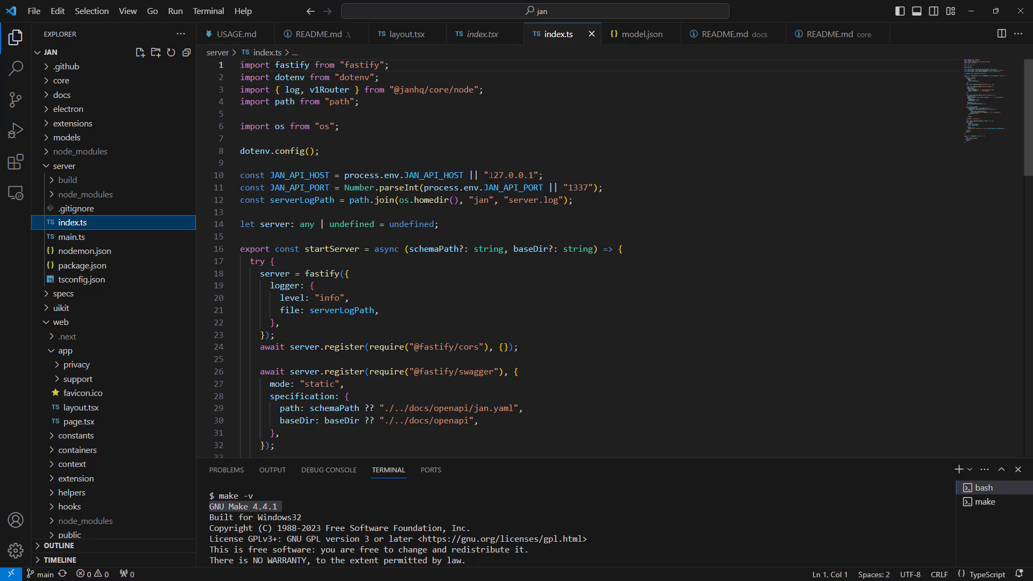
drag(489, 175, 529, 175)
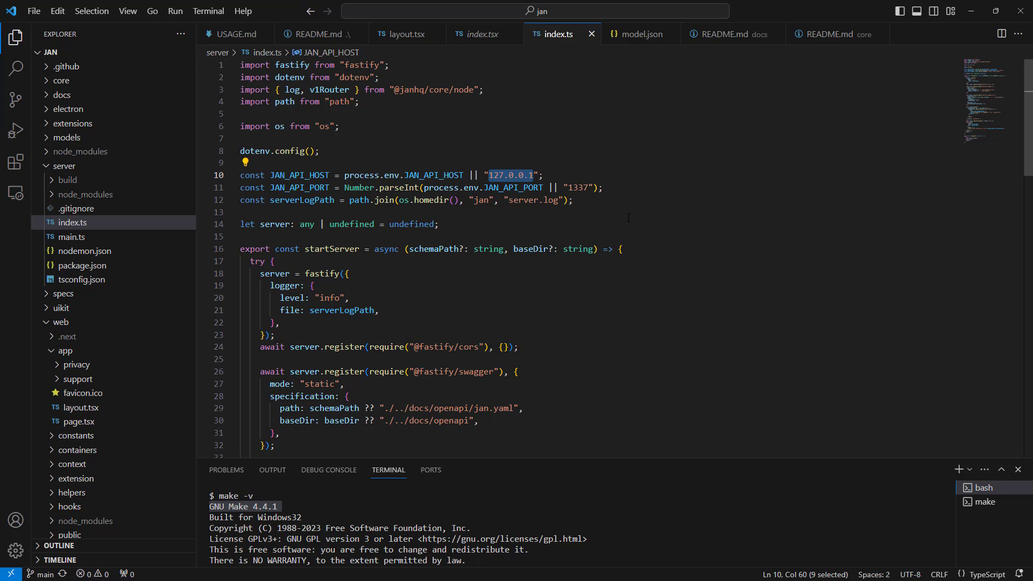
Review the server's index.ts code from the host and port constants down to the stopServer function
scroll(628, 217, down, 3)
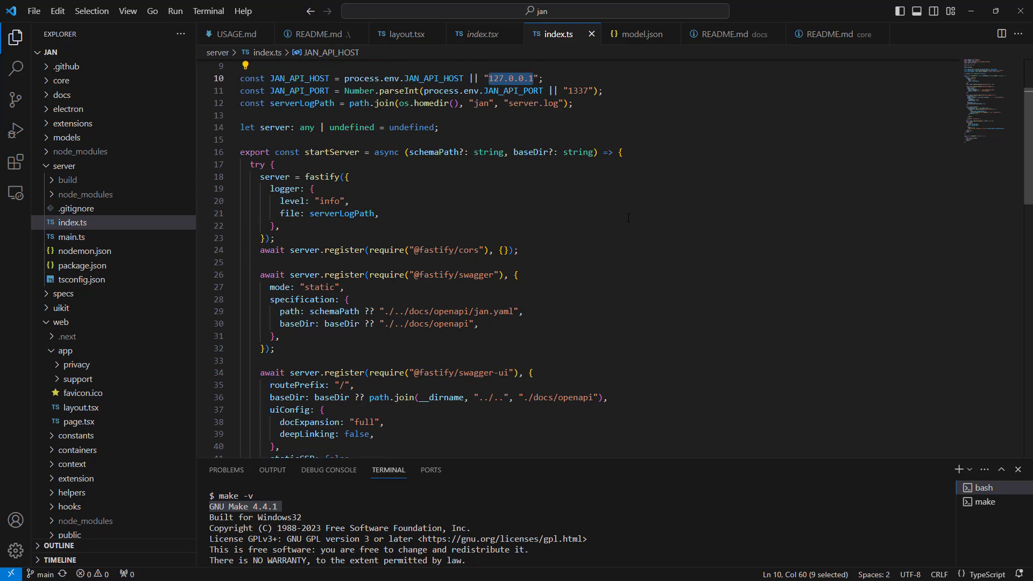
scroll(628, 217, down, 2)
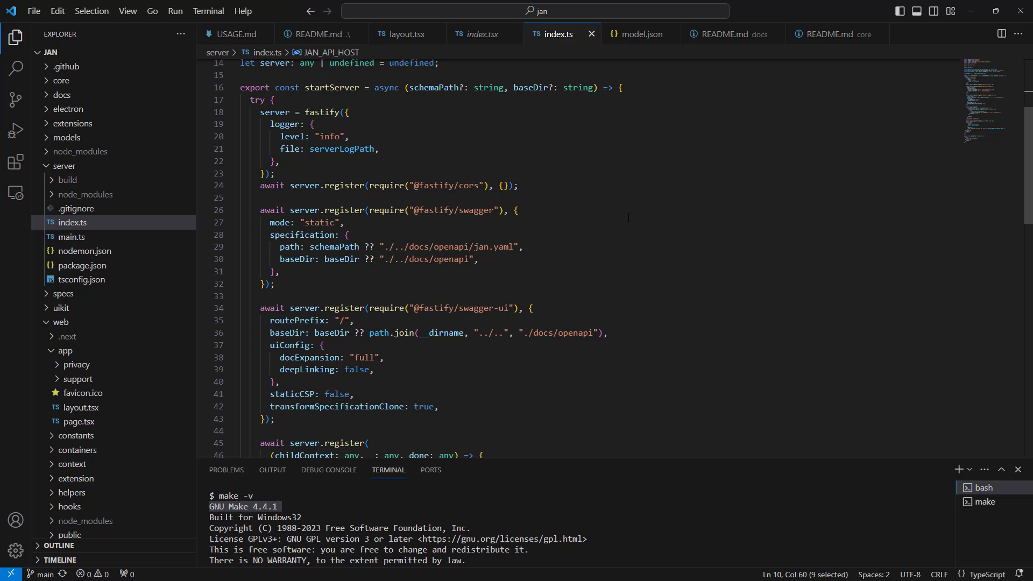
scroll(628, 217, down, 3)
scroll(629, 218, down, 6)
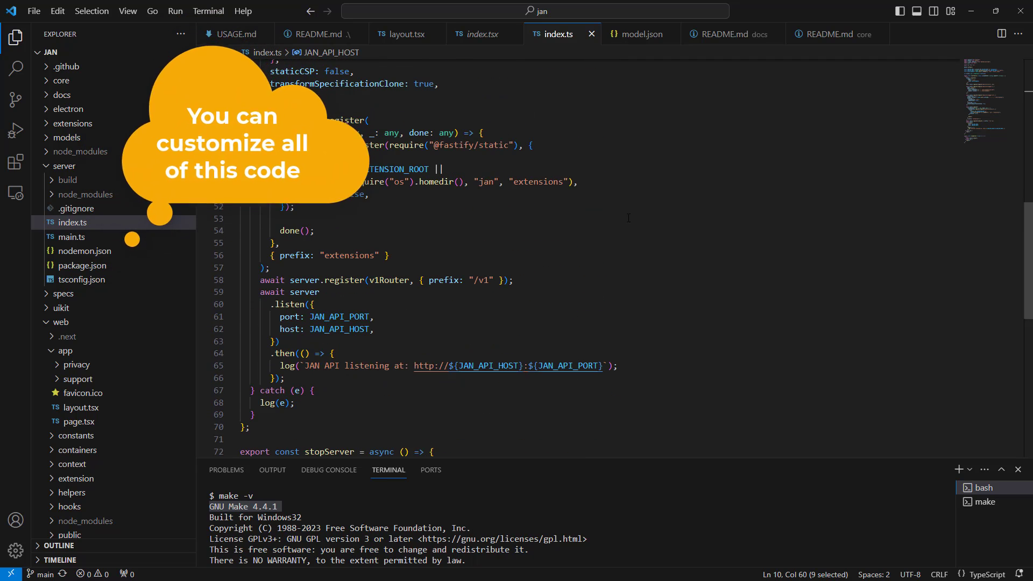
scroll(628, 217, down, 3)
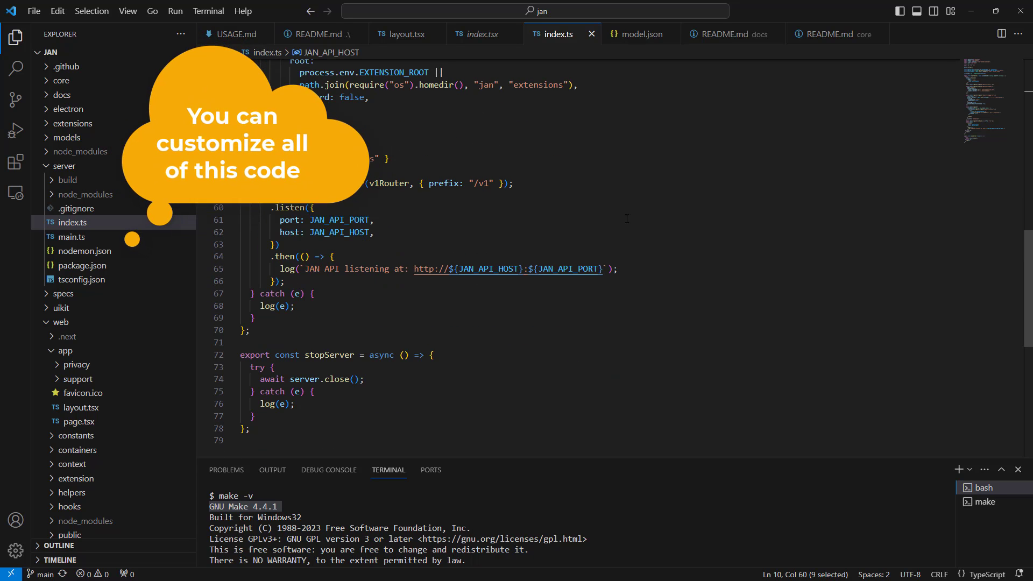
View the server's tsconfig.json and package.json, highlighting both sentences of the package description
click(86, 278)
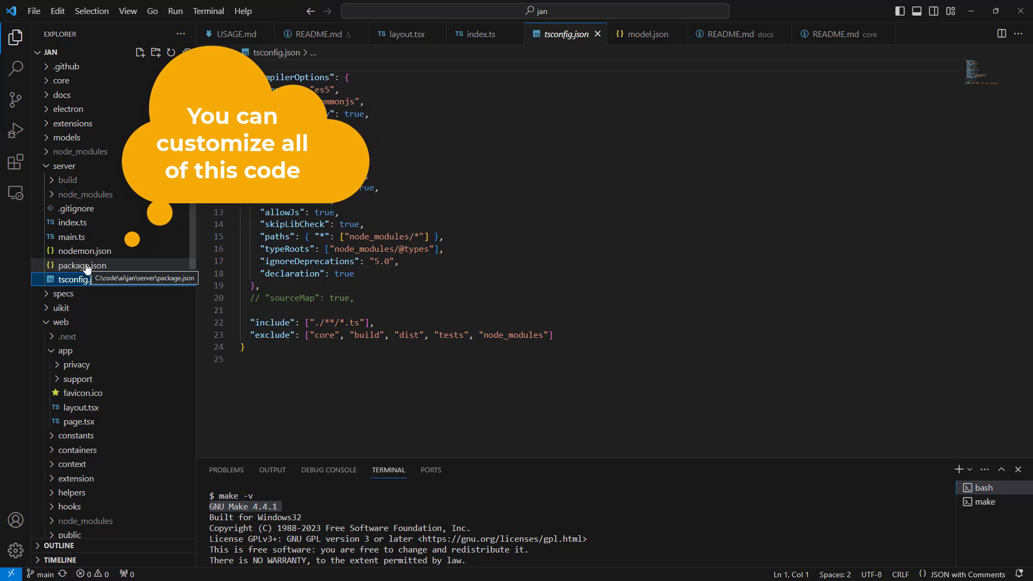
click(86, 266)
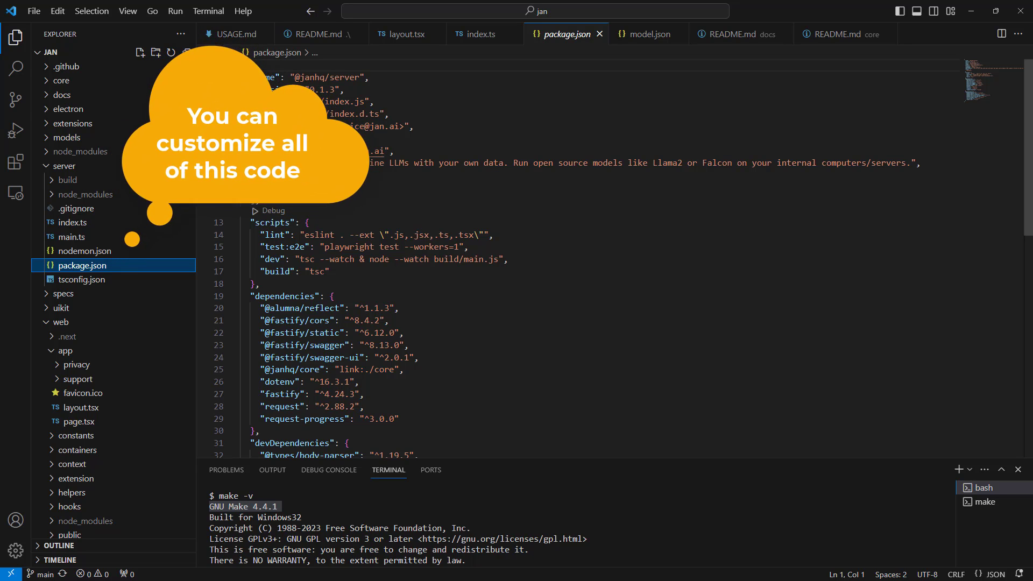
drag(330, 163, 504, 164)
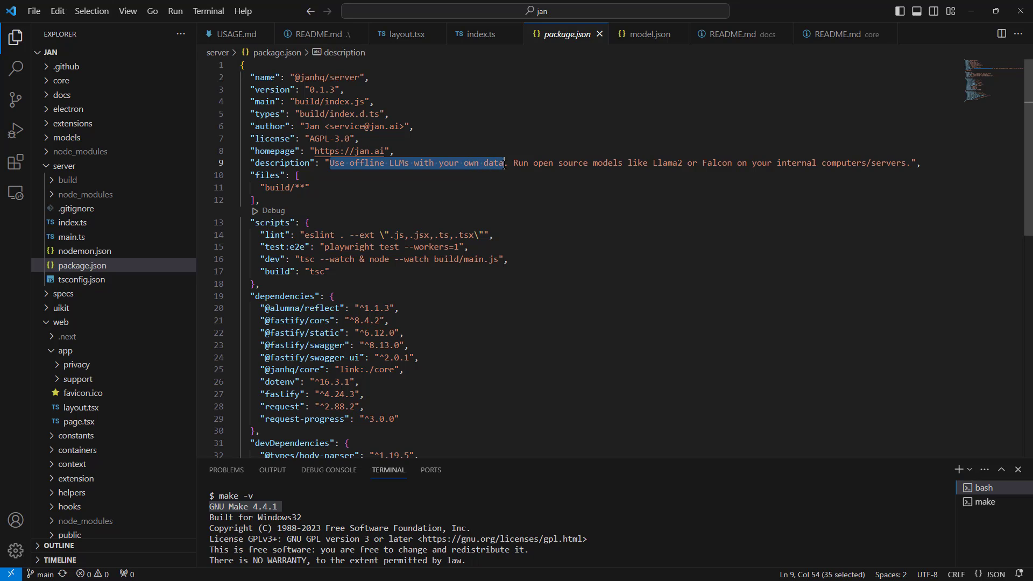
click(509, 164)
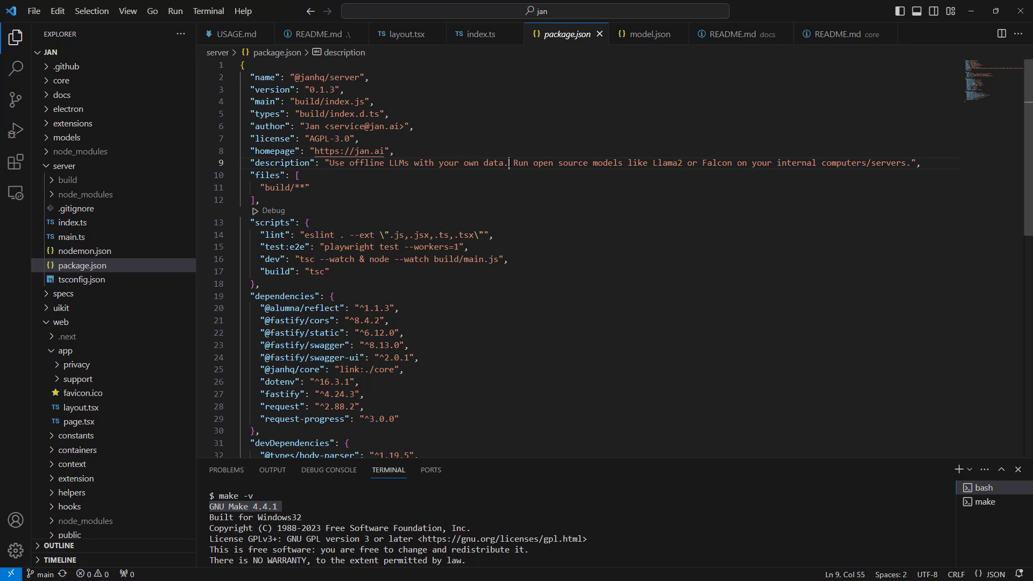
drag(509, 164, 927, 167)
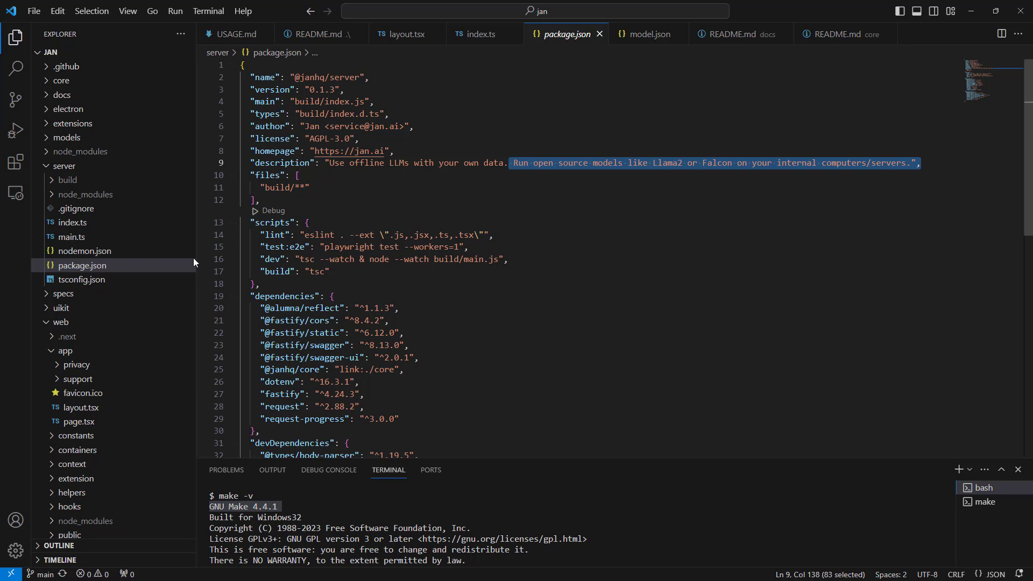
Look through nodemon.json, main.ts and index.ts in the server folder, and close main.ts
click(80, 252)
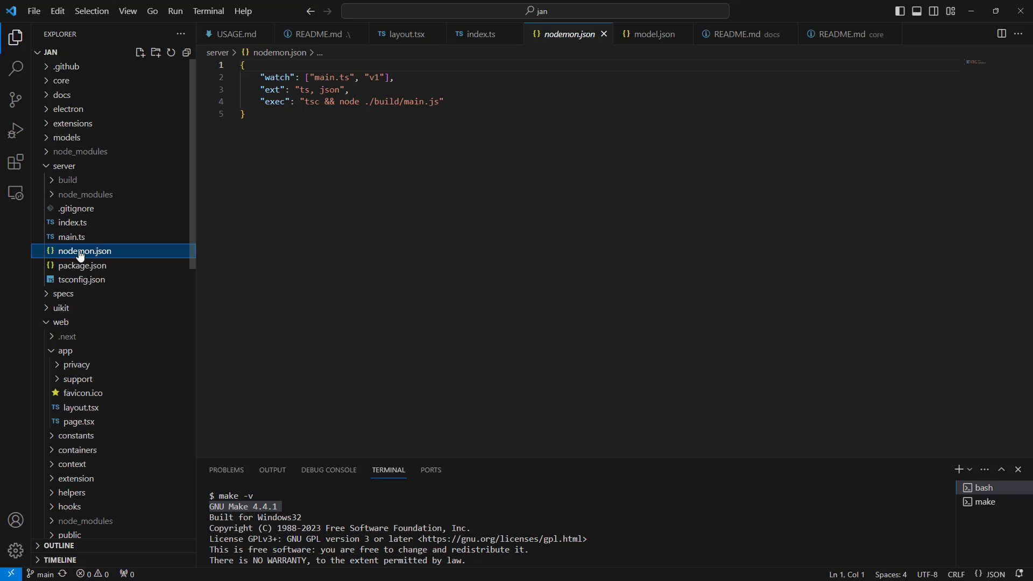
click(73, 240)
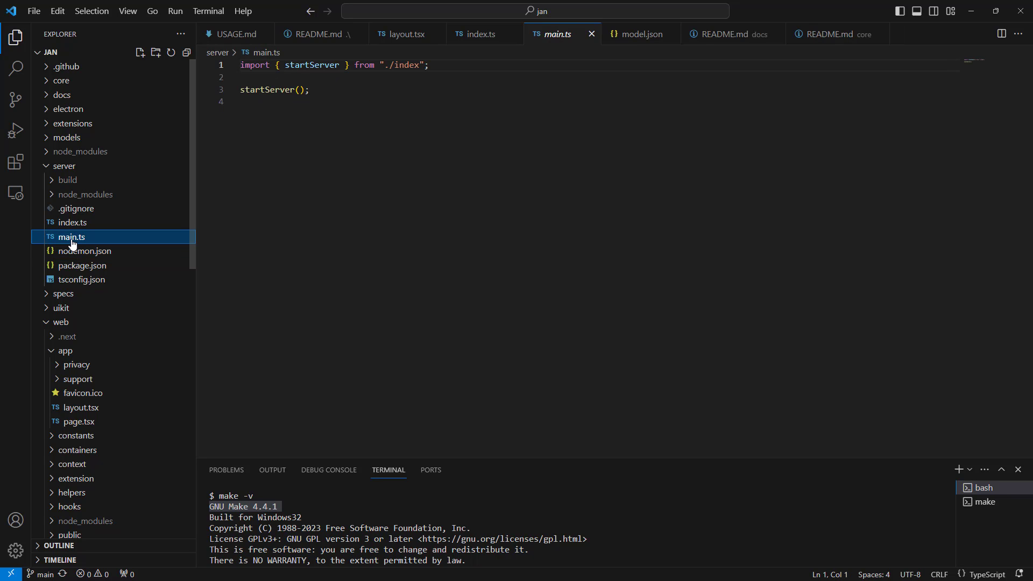
click(67, 227)
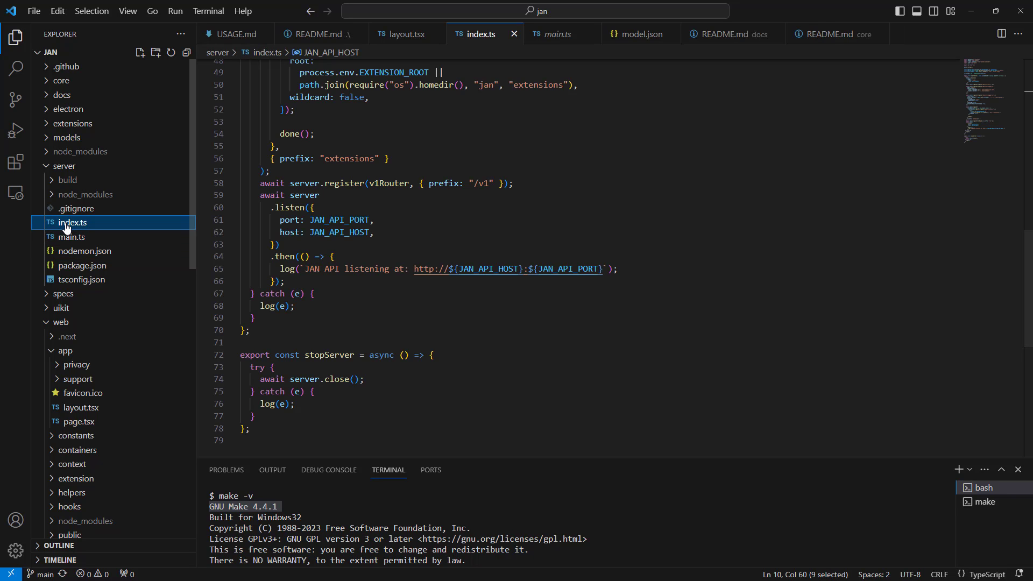
click(547, 36)
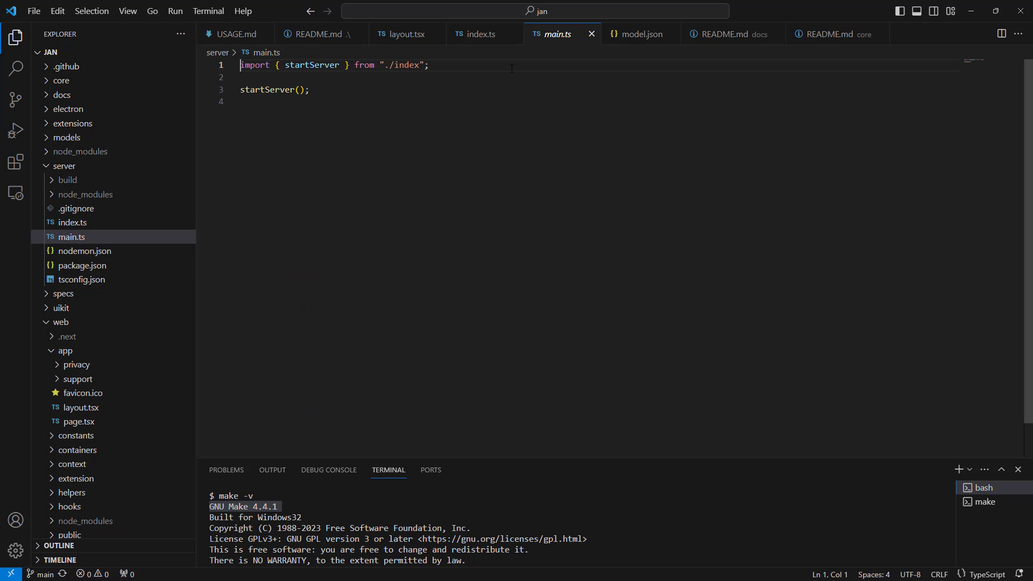
click(590, 35)
Show the capybara-34b model.json and collapse the models, server and web folders in the file tree
click(545, 41)
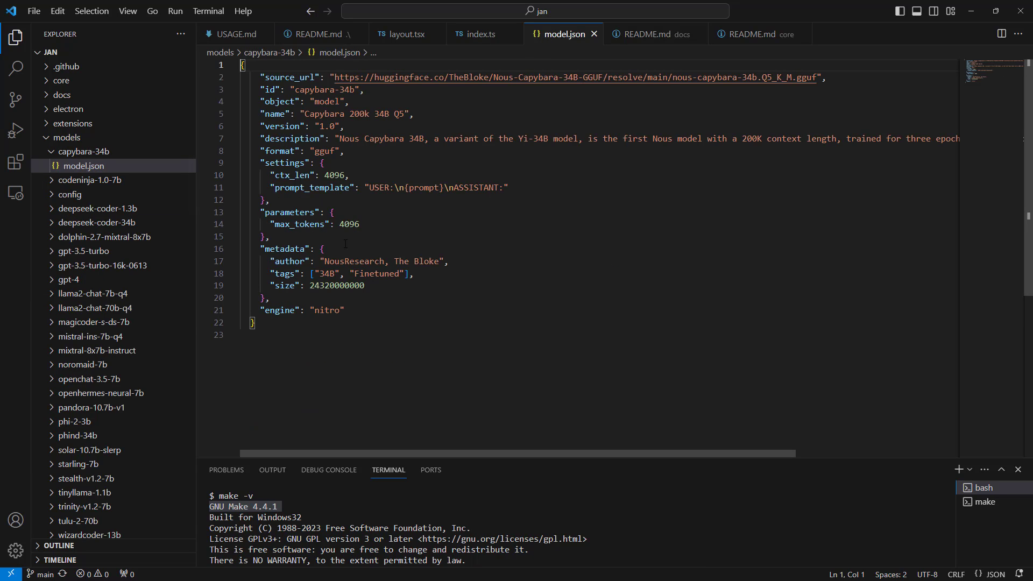
click(47, 141)
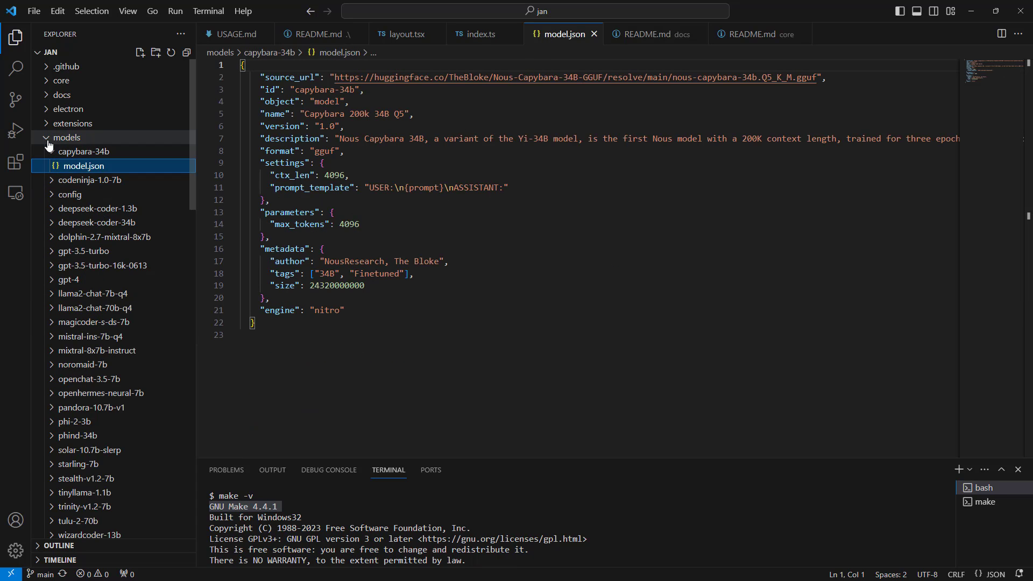
click(48, 142)
click(48, 167)
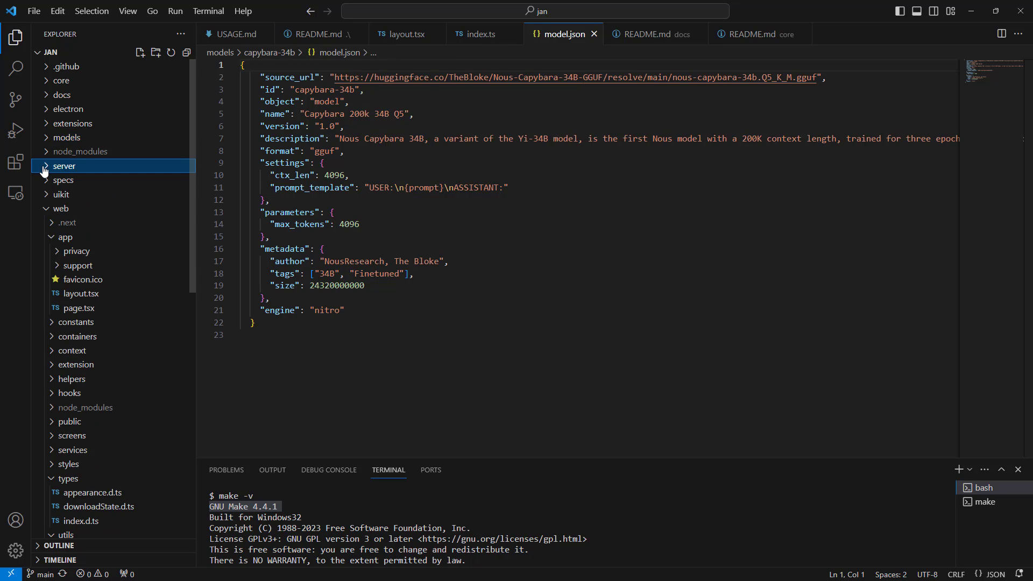
click(47, 215)
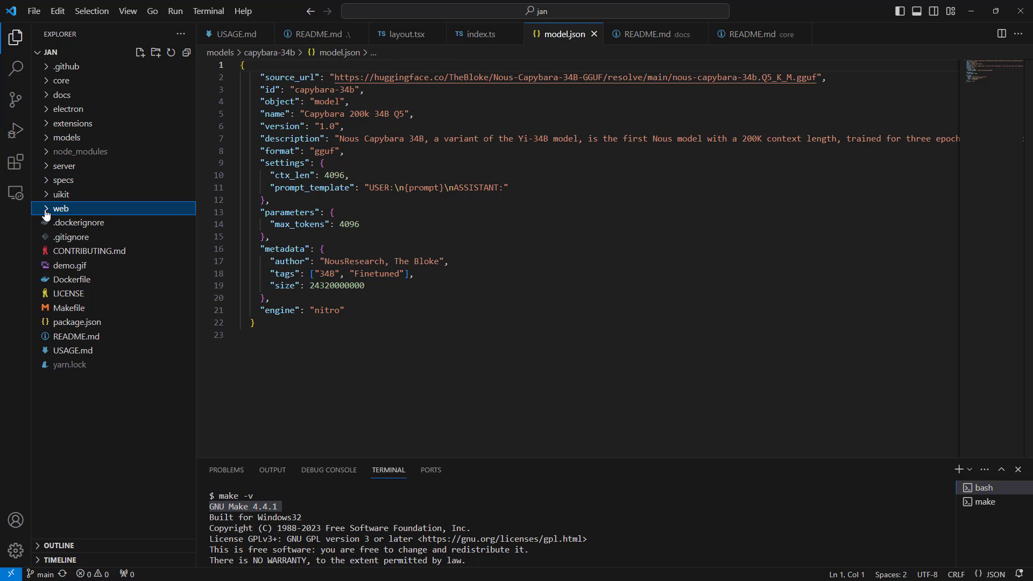
Examine the capybara-34b model.json from the models folder, highlighting its source_url line and the block from "object" to the end
click(56, 137)
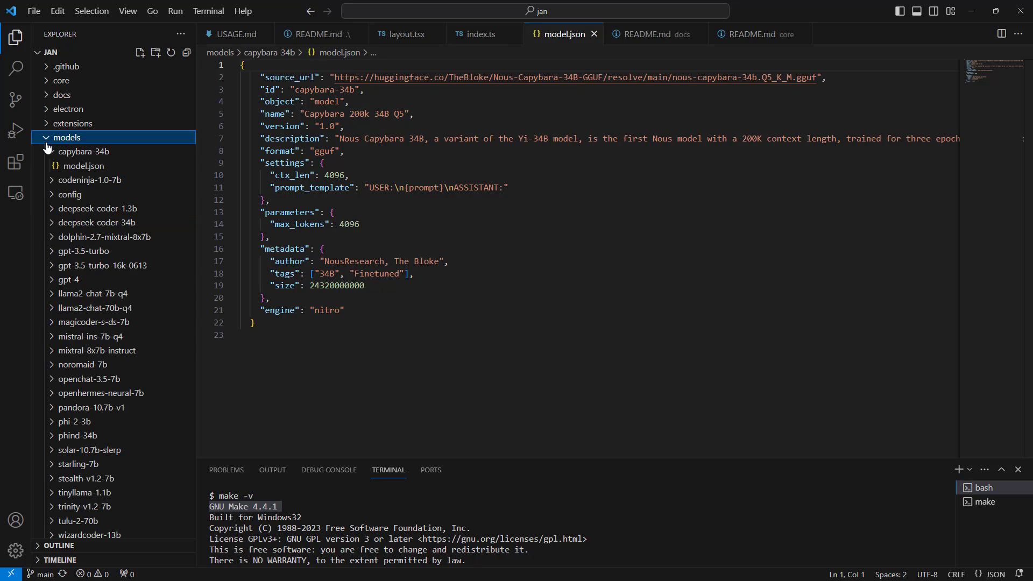
click(76, 168)
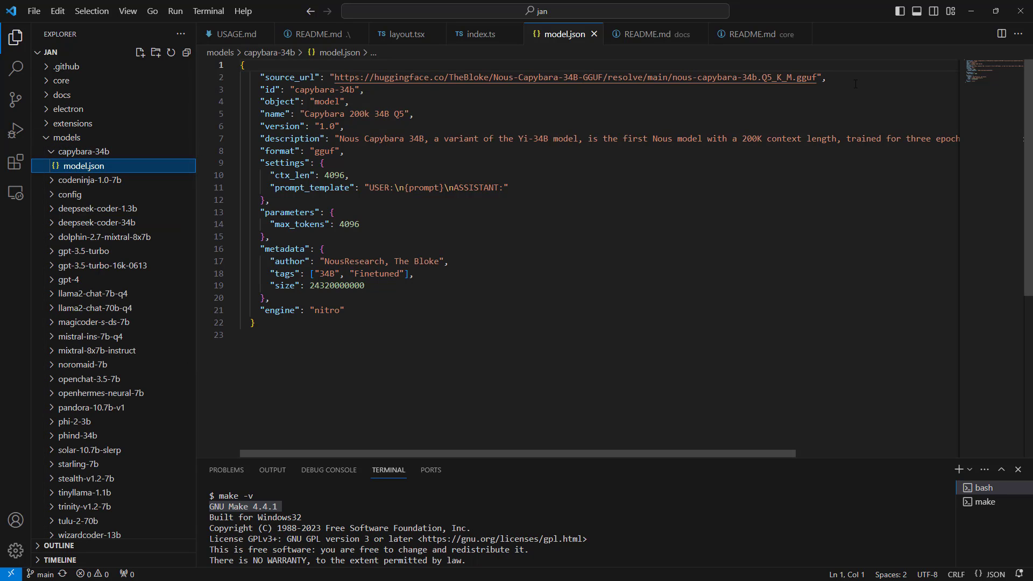
drag(856, 84, 242, 80)
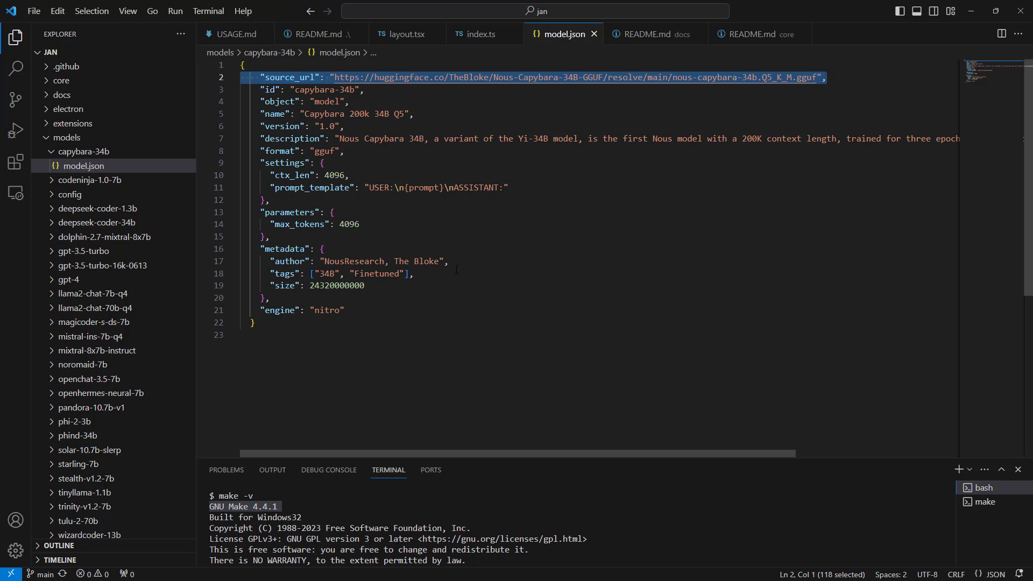
drag(436, 331, 240, 101)
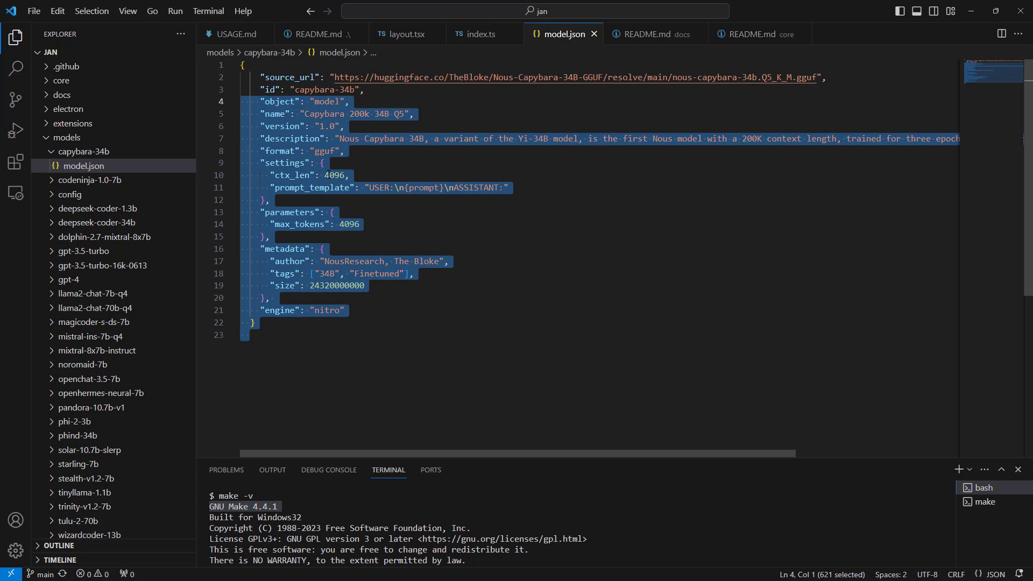
click(413, 172)
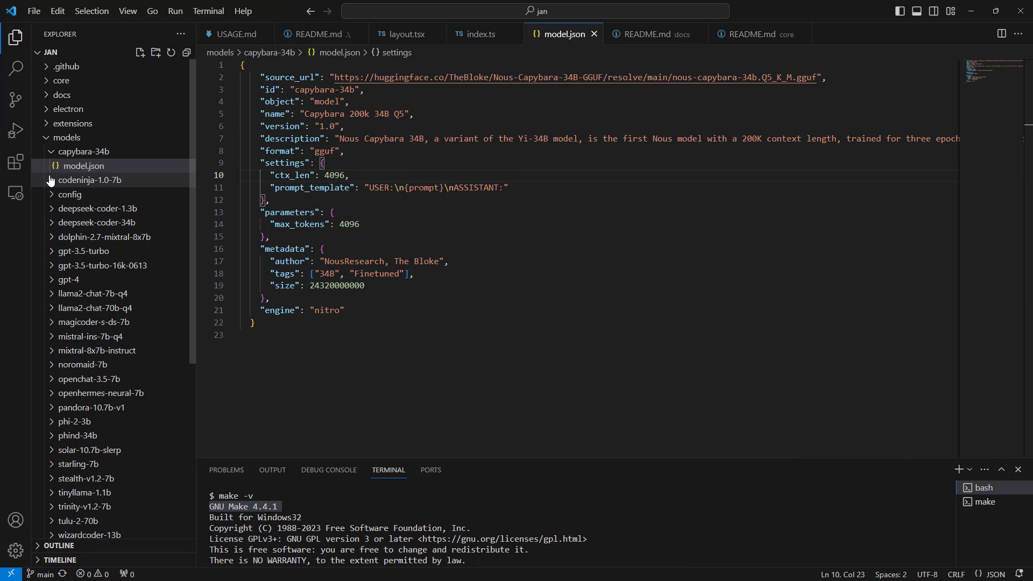
Collapse the capybara-34b folder and check the contents of the models' config folder
click(52, 153)
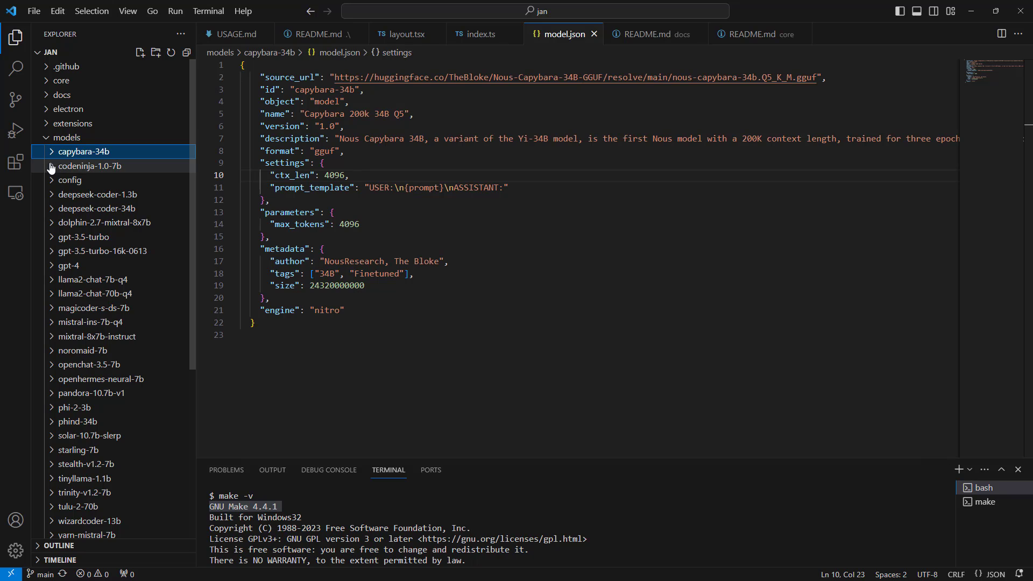
click(51, 182)
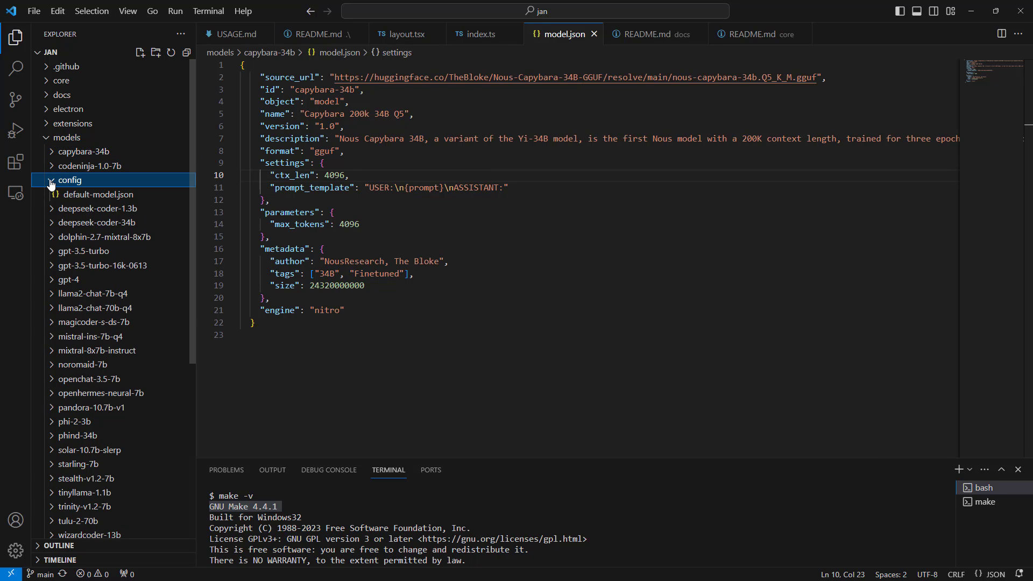
click(50, 183)
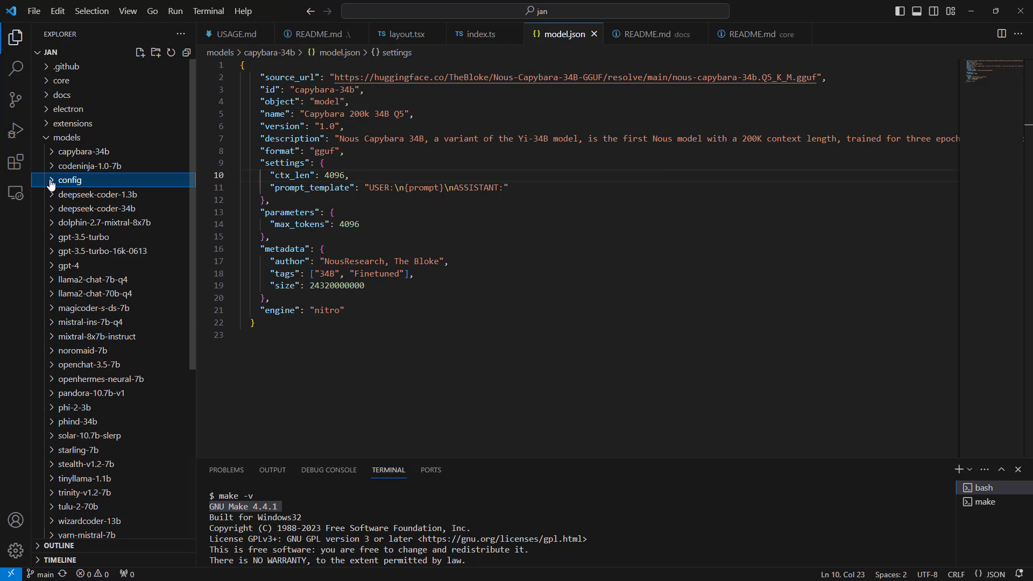
View the model.json of codeninja-1.0-7b, collapse its folder and close the file
click(52, 169)
click(72, 182)
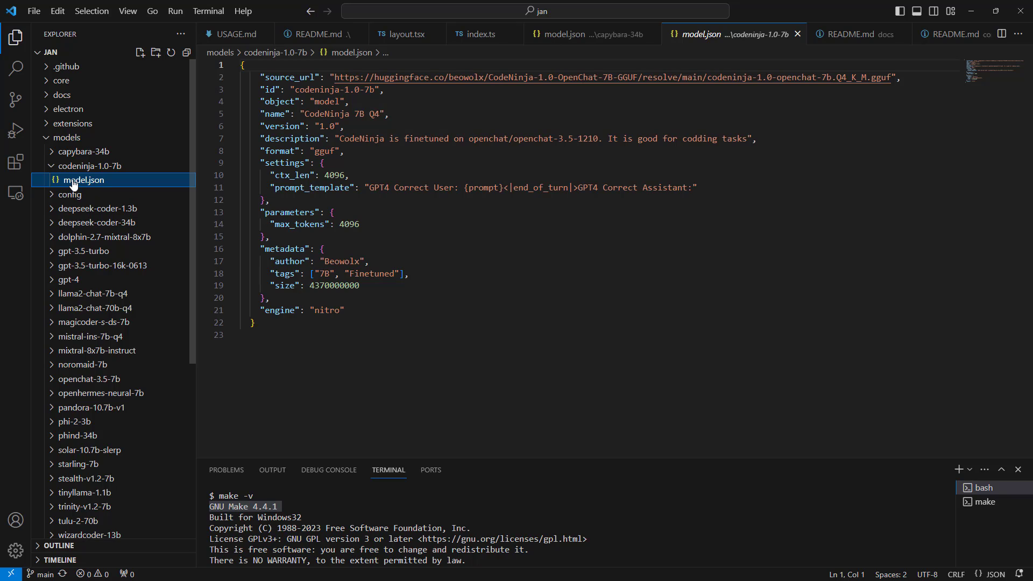
click(49, 168)
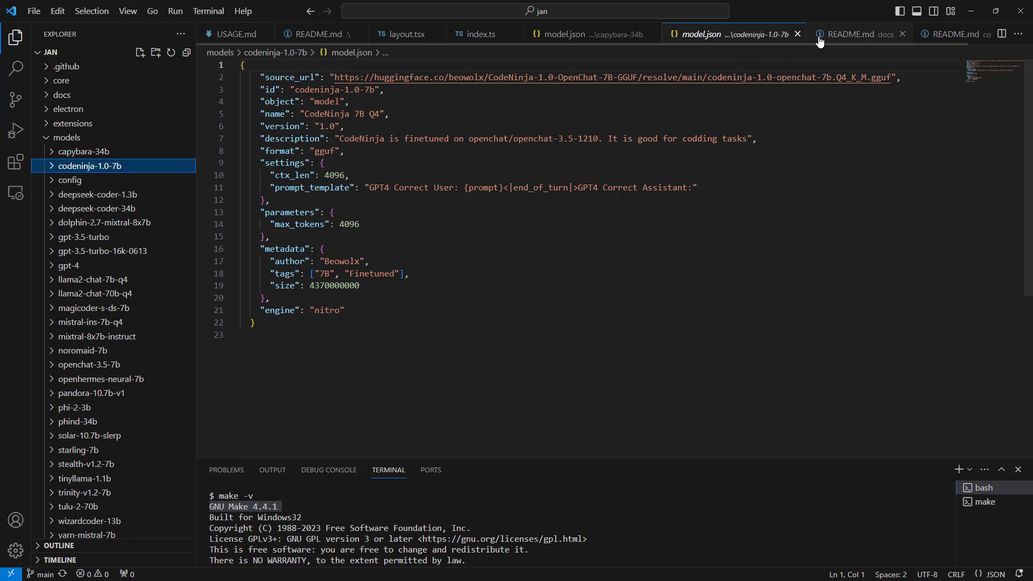
click(797, 34)
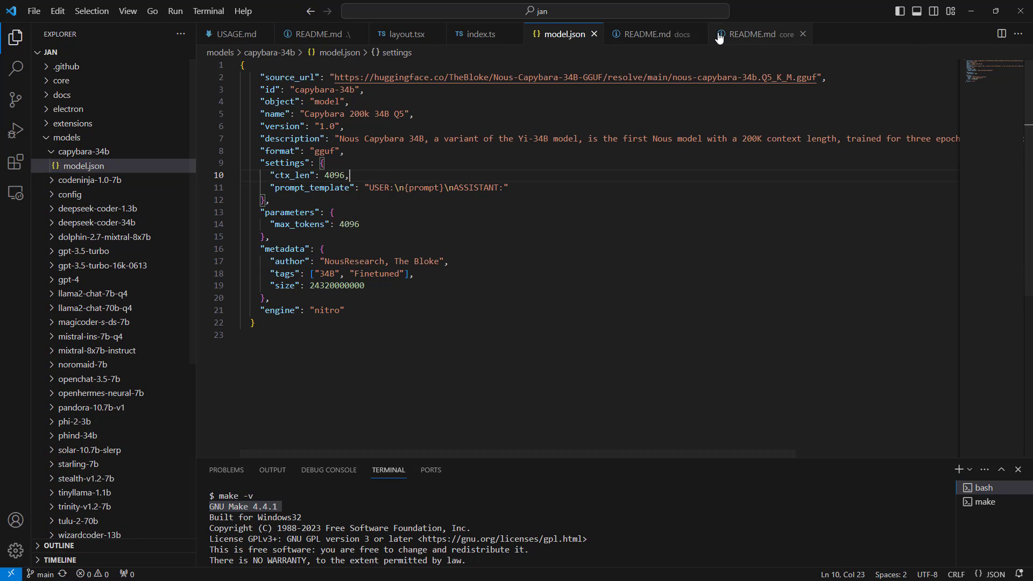
Open the docs README.md and look inside the blog folder and the nested docs folder with its about subfolder
click(669, 36)
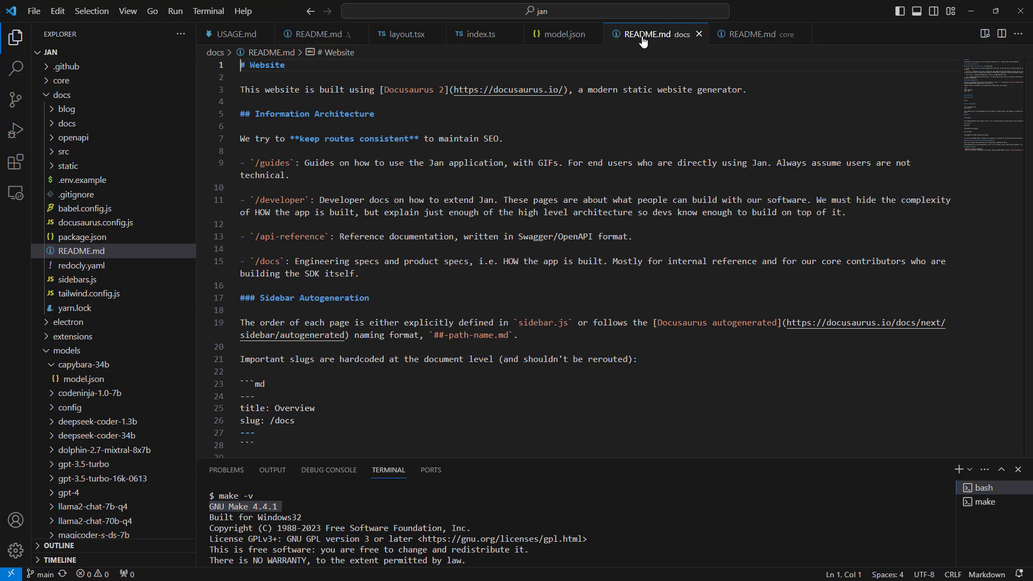
click(50, 112)
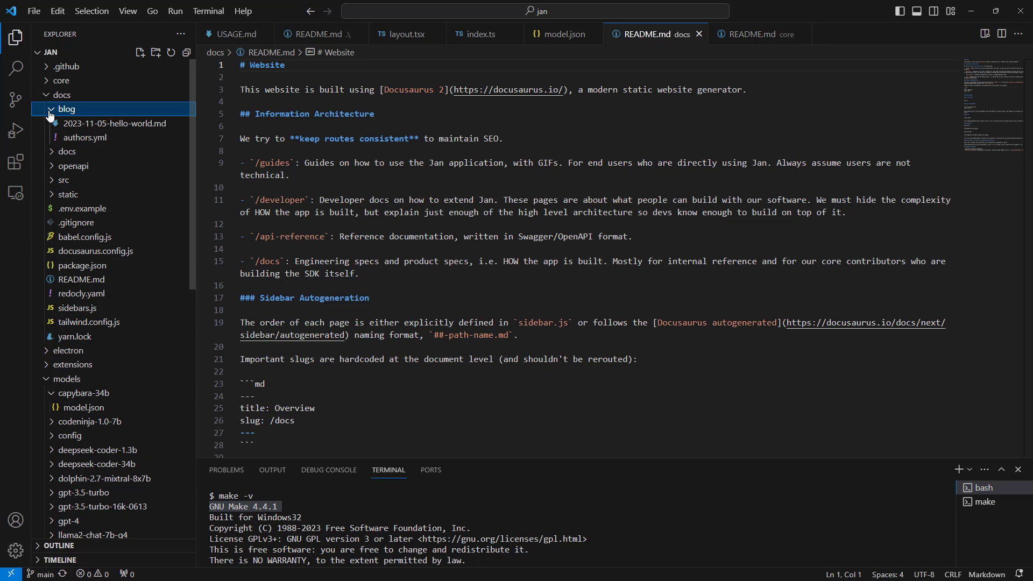
click(50, 112)
click(51, 125)
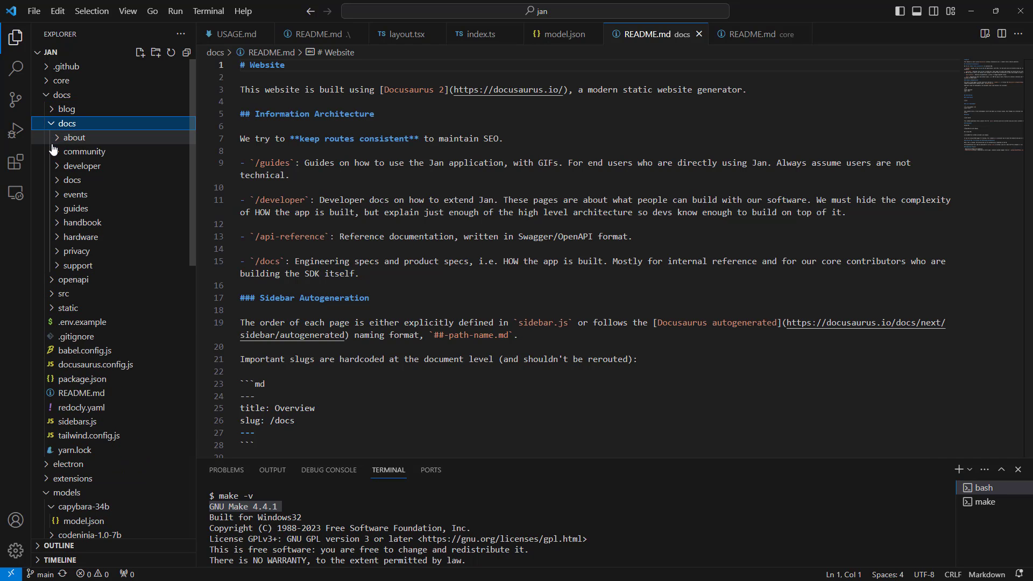
click(56, 140)
click(56, 141)
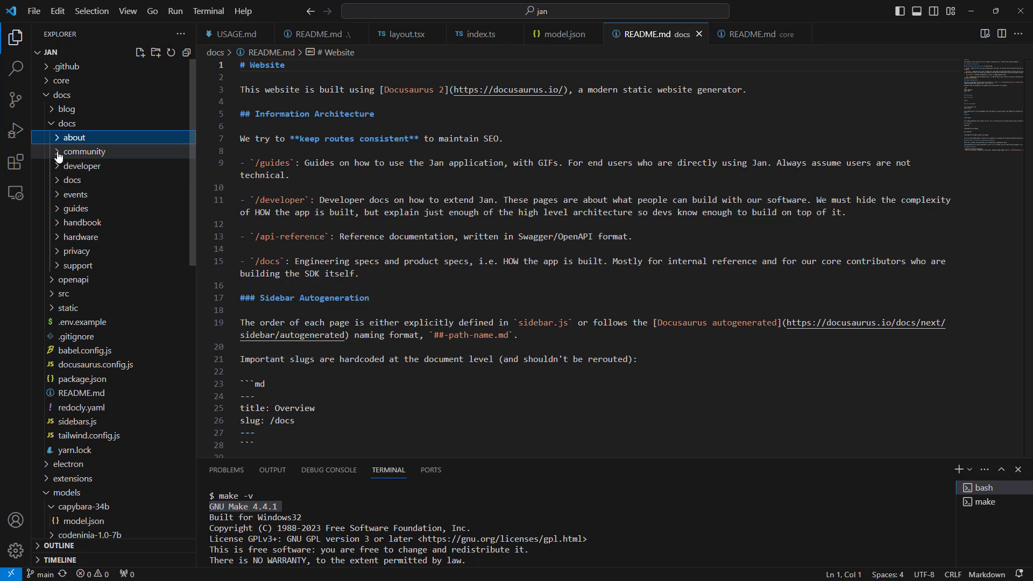
Open assistants.md from the engineering folder inside docs/docs/docs
click(60, 186)
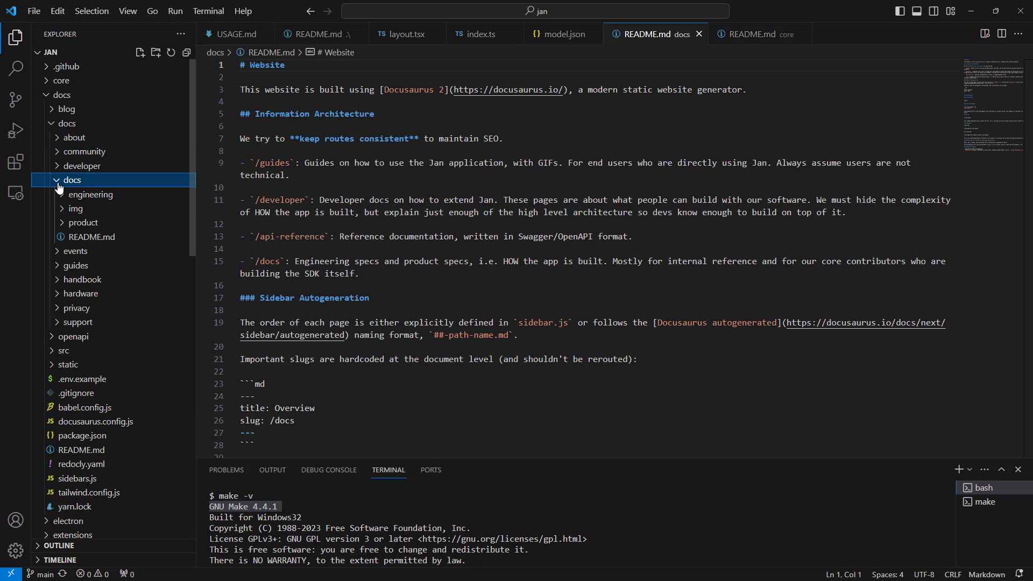
click(67, 198)
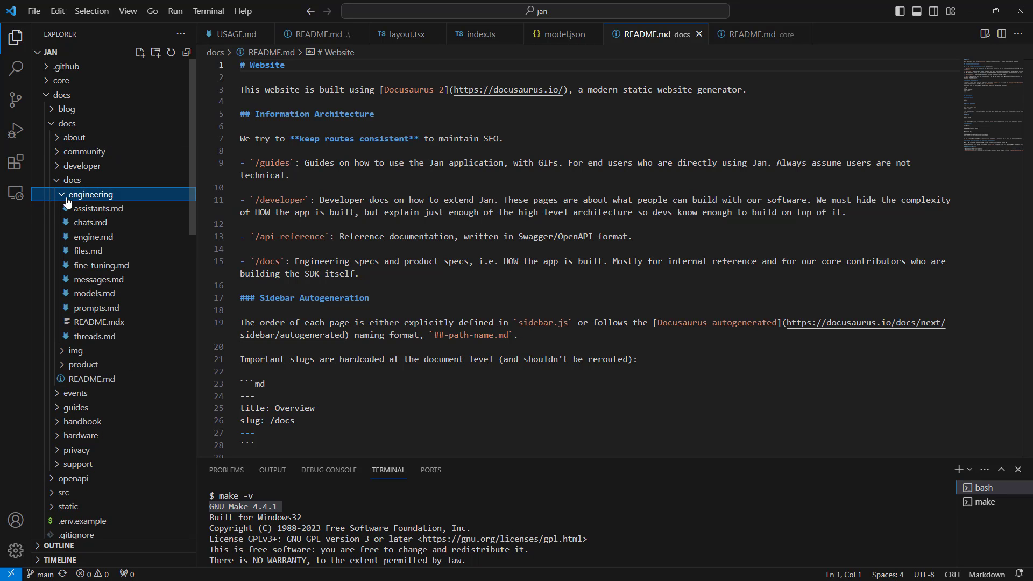
click(97, 208)
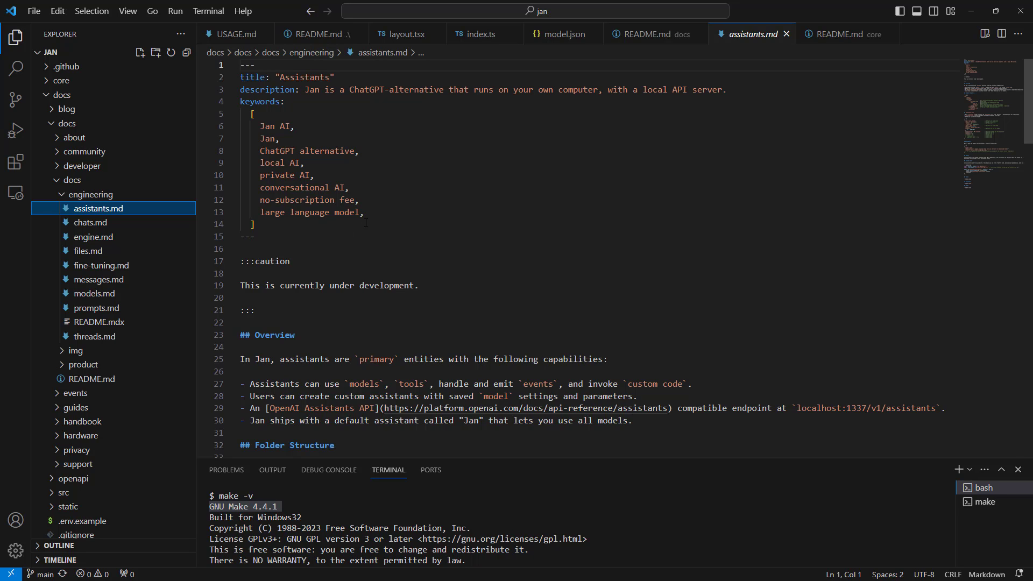
Highlight the front matter of assistants.md, read on through its assistant.json example, and collapse the engineering and innermost docs folders
drag(376, 237, 216, 77)
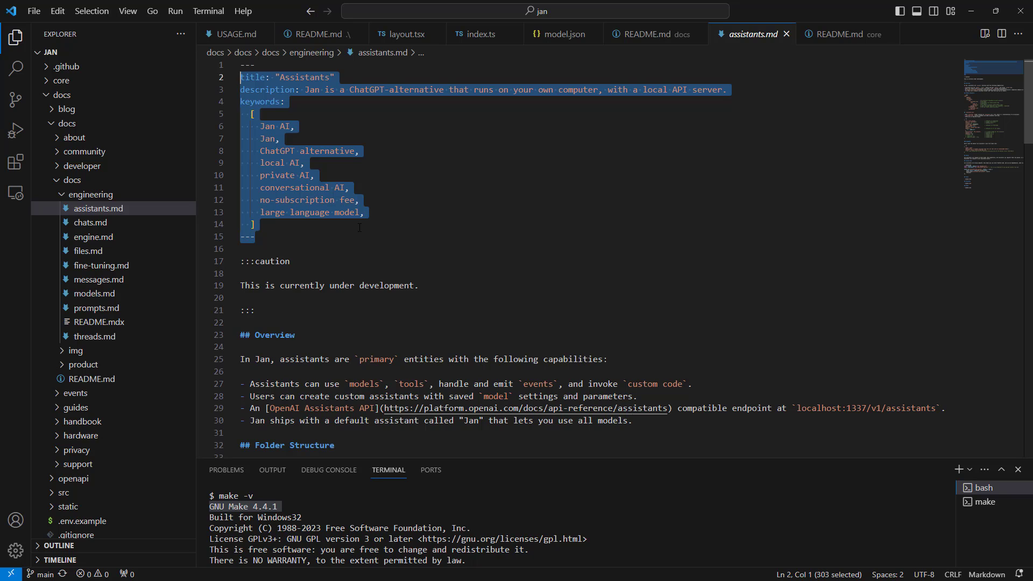
scroll(359, 227, down, 1)
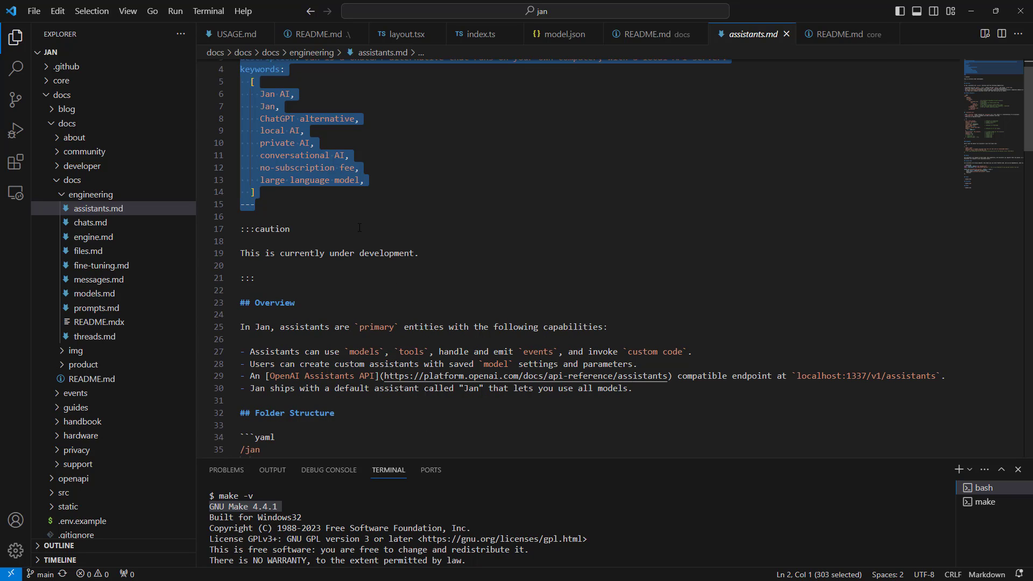
scroll(360, 227, down, 7)
scroll(360, 227, down, 5)
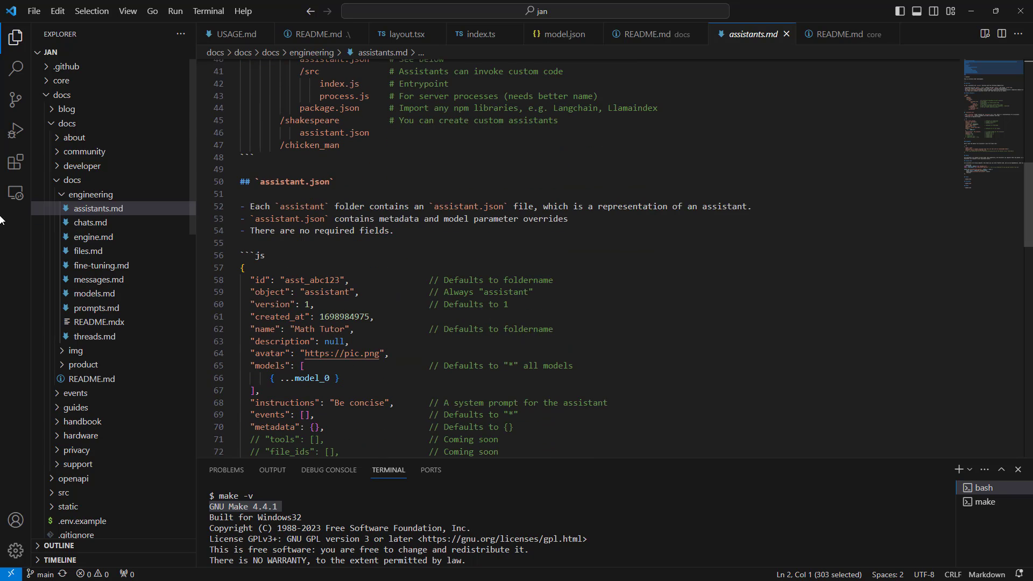
click(58, 193)
click(57, 182)
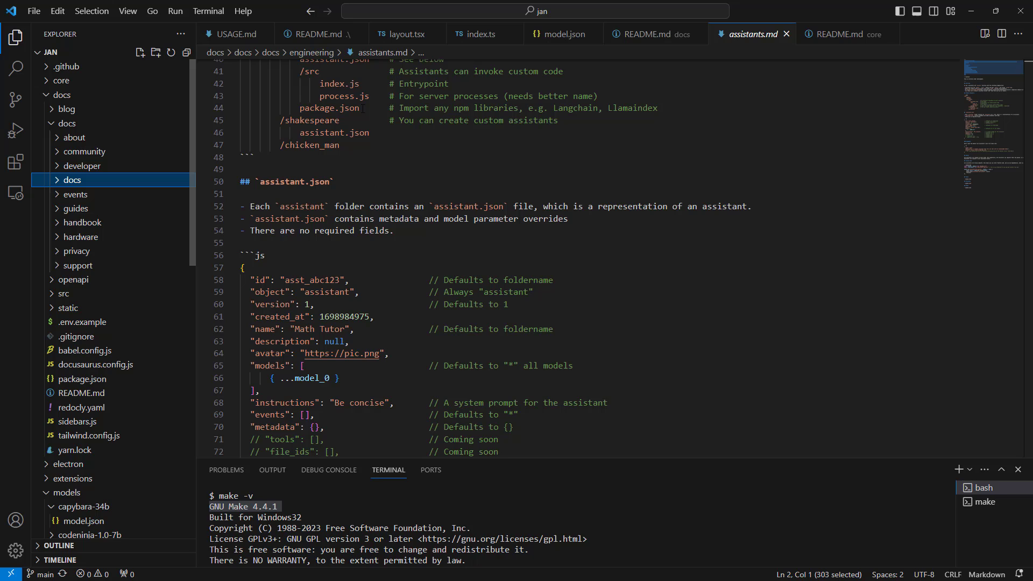
Switch to the core README.md and skim its package import and plugin registration sections
click(854, 35)
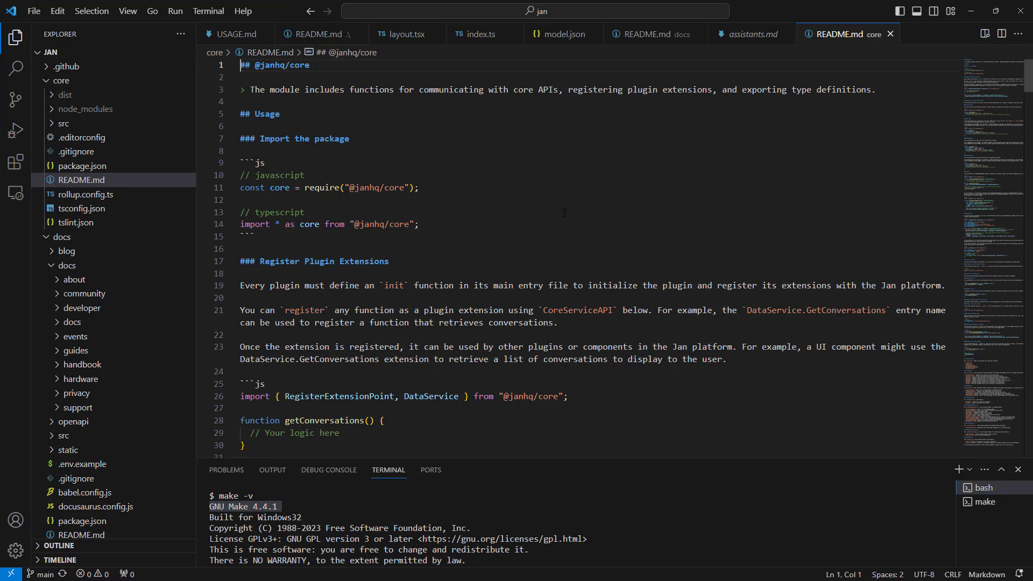
scroll(564, 213, down, 3)
scroll(551, 177, up, 4)
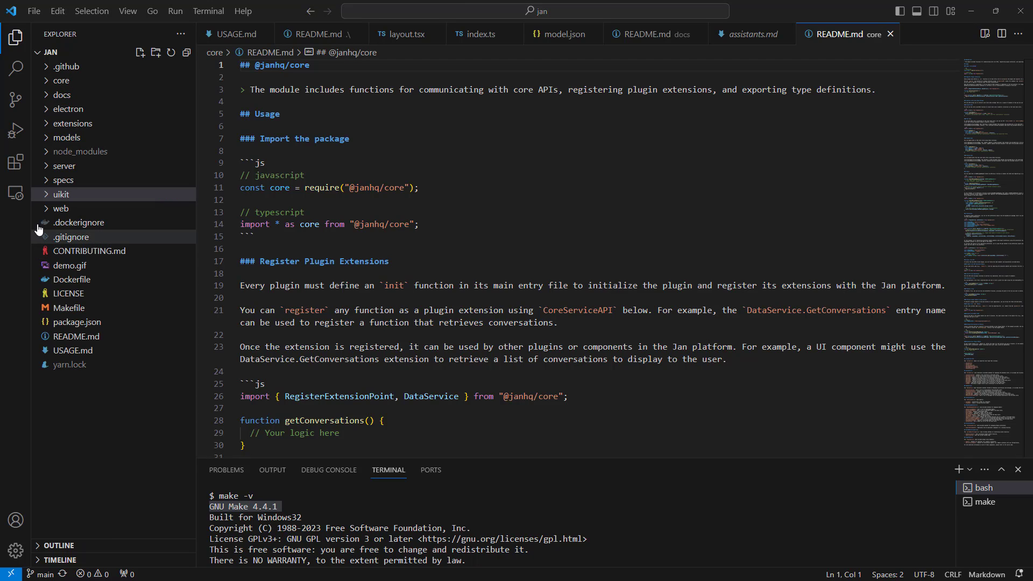
Look through the contents of the web folder and collapse it
click(57, 211)
click(59, 211)
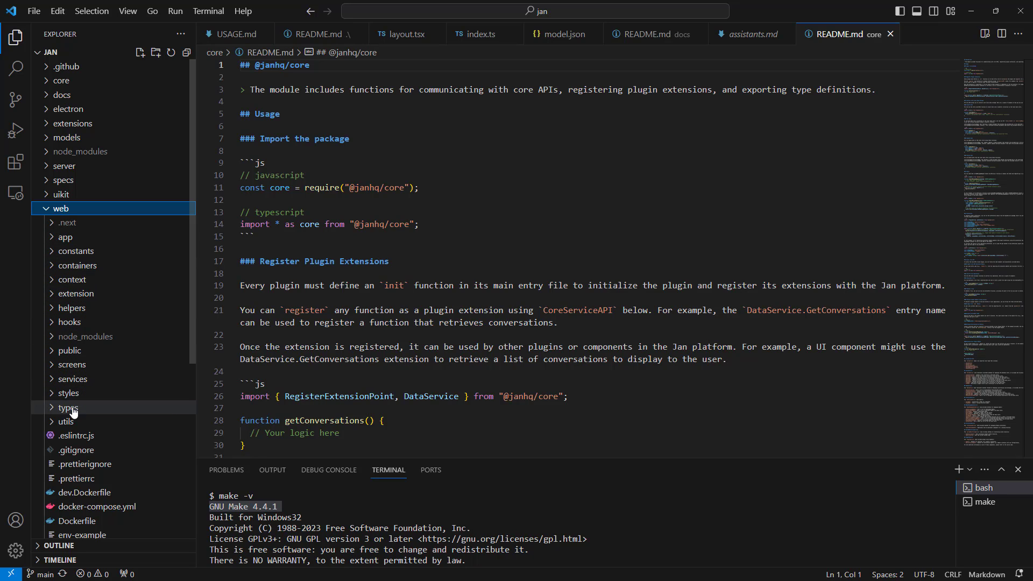
click(47, 210)
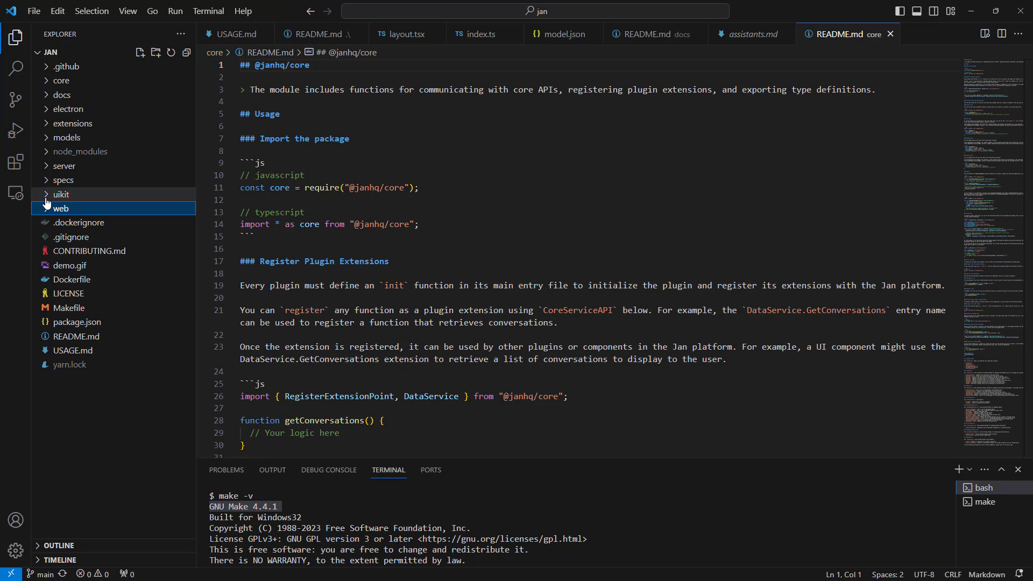
View the avatar component's index.tsx in uikit/src, and collapse the uikit folder with its subfolders
click(47, 197)
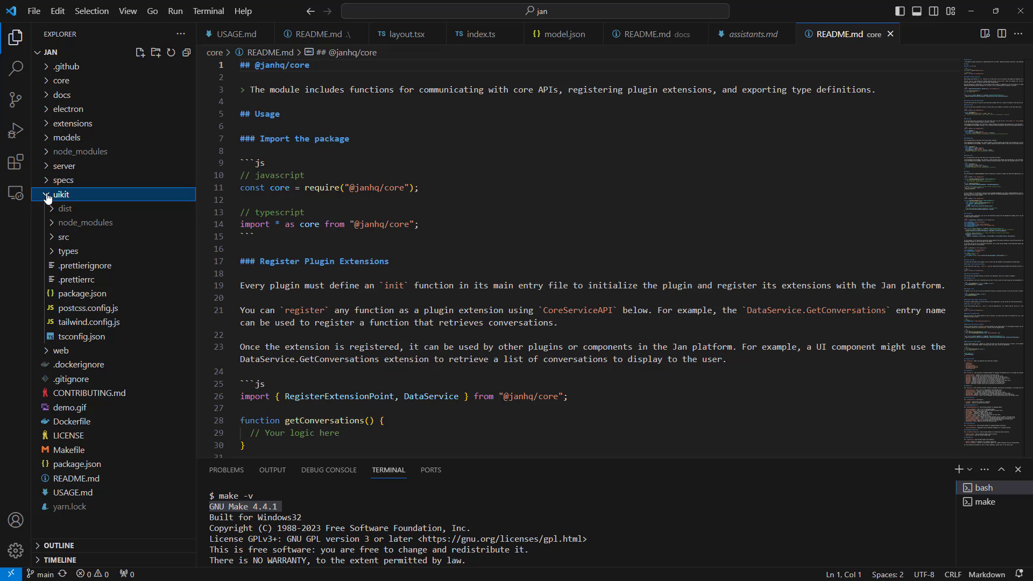
click(52, 242)
click(58, 253)
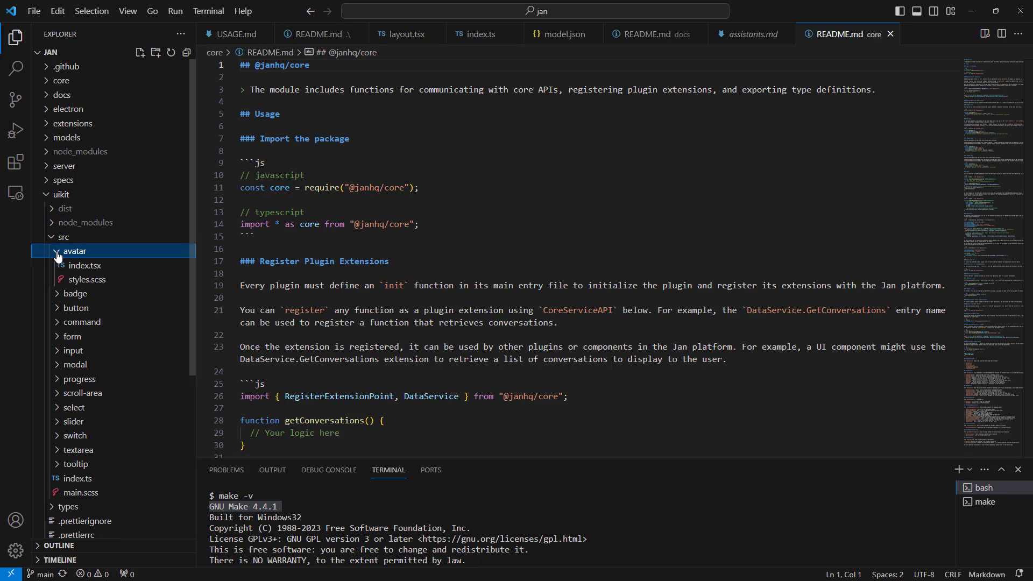
click(82, 266)
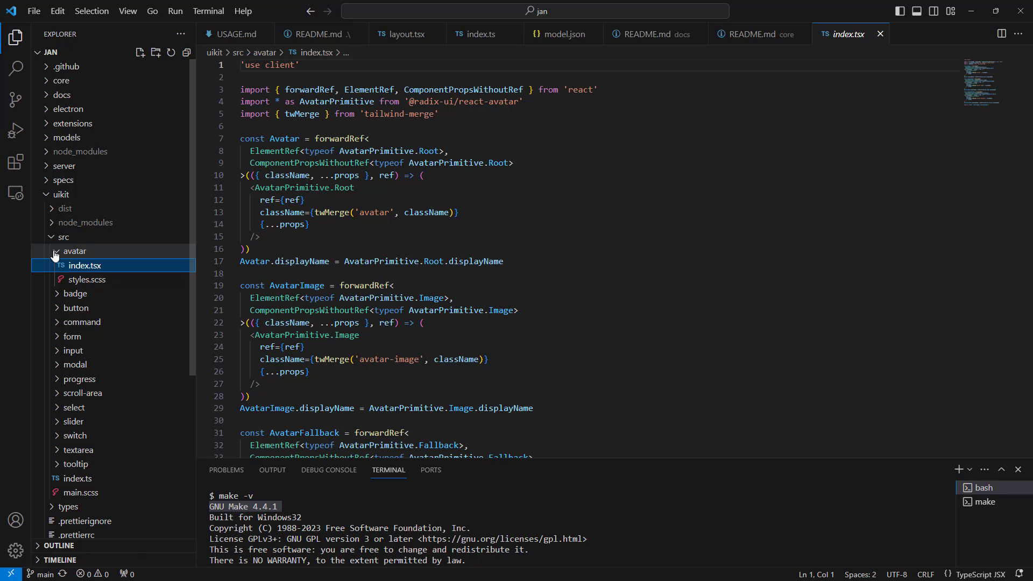
click(55, 255)
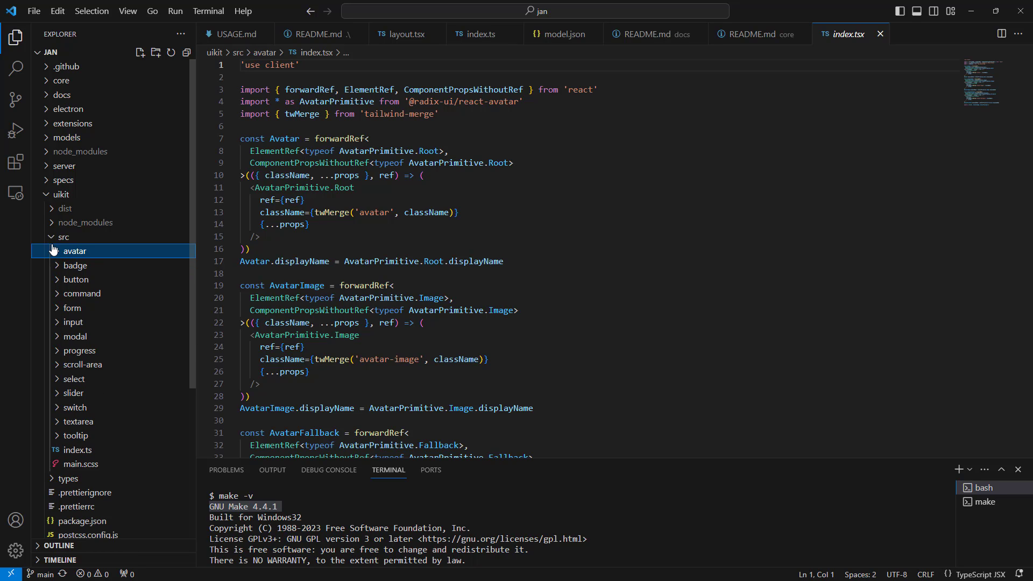
click(51, 238)
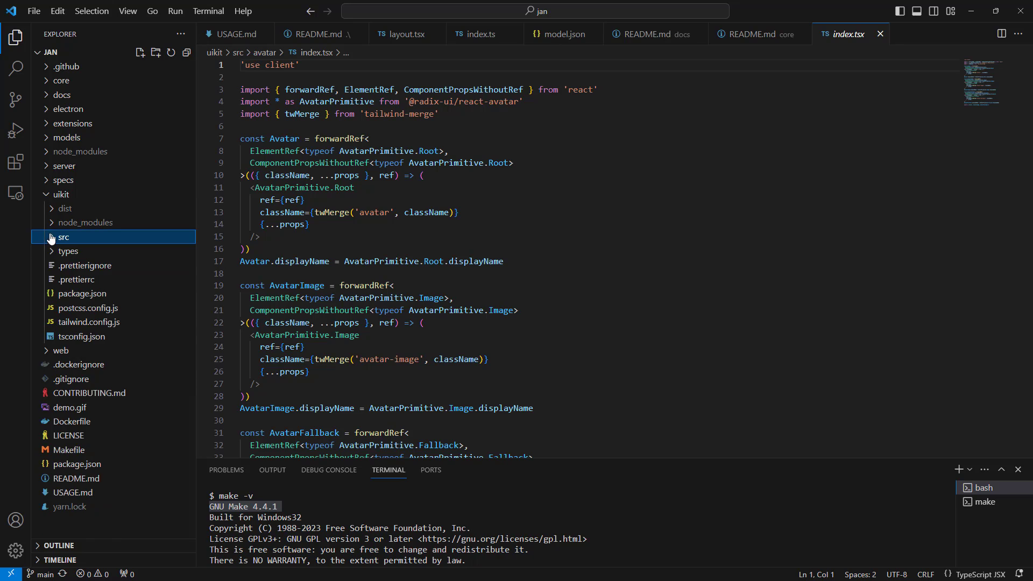
click(47, 195)
Read adr-001-jan-deployable-cloud-native.md from specs/adrs, highlighting the first two Status Quo points, and collapse the specs folder
click(47, 181)
click(47, 198)
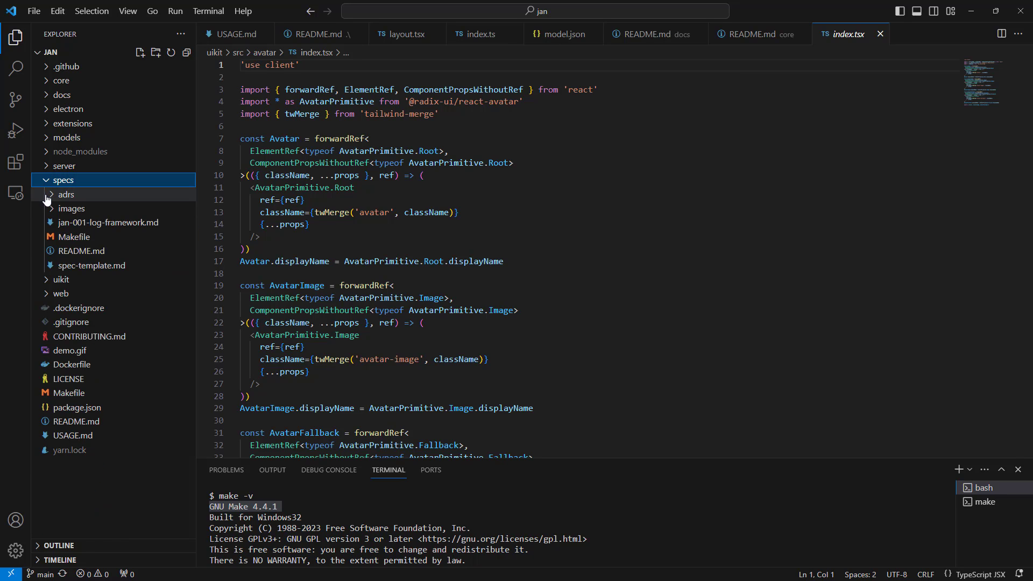
click(92, 211)
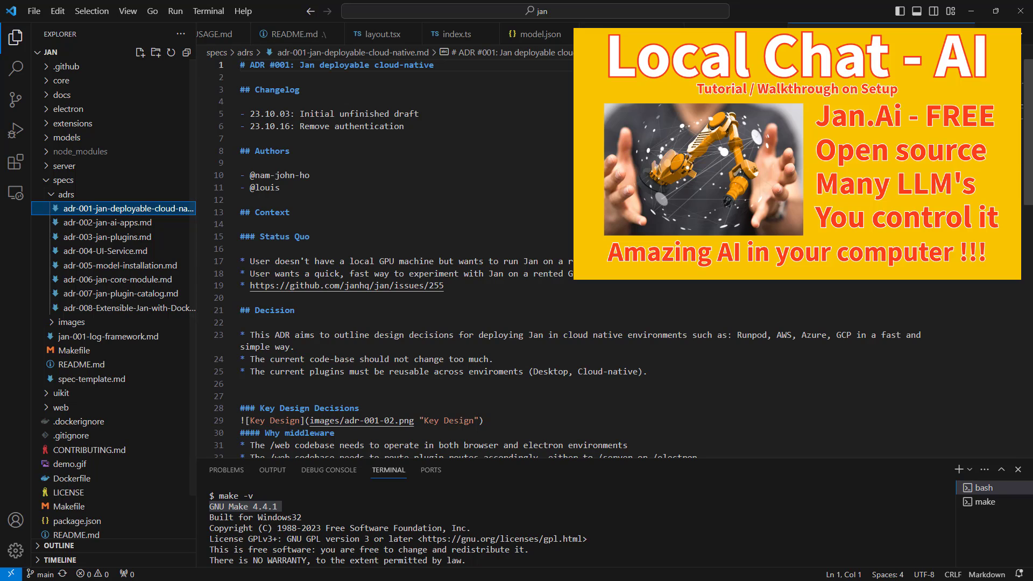
click(607, 275)
drag(607, 275, 235, 262)
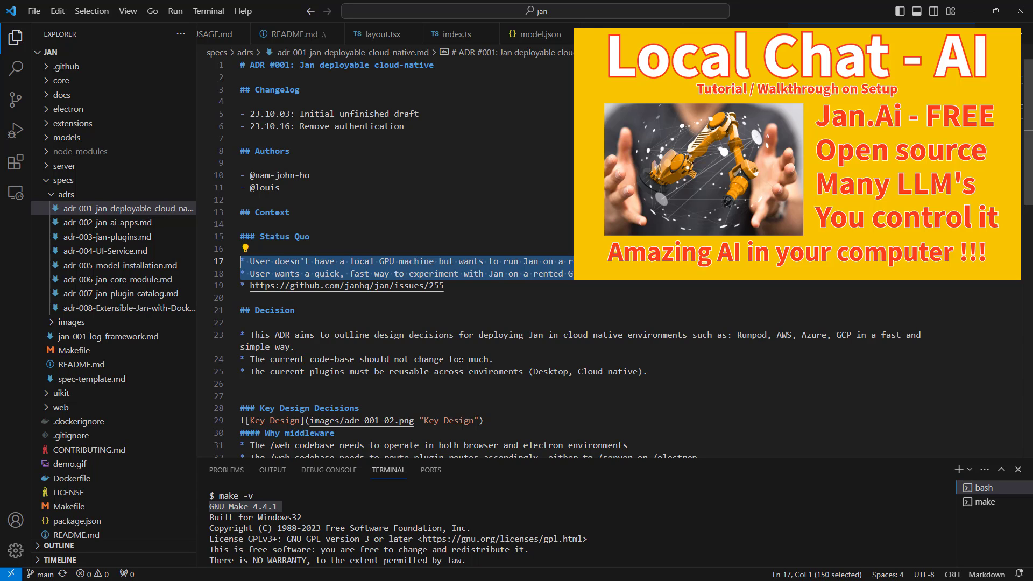
scroll(472, 353, down, 5)
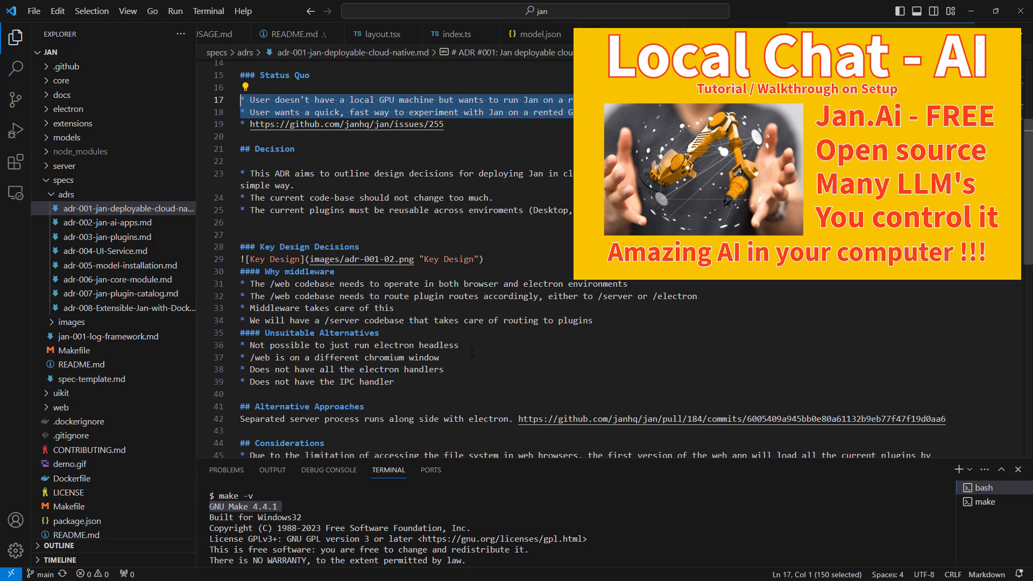
scroll(471, 352, down, 1)
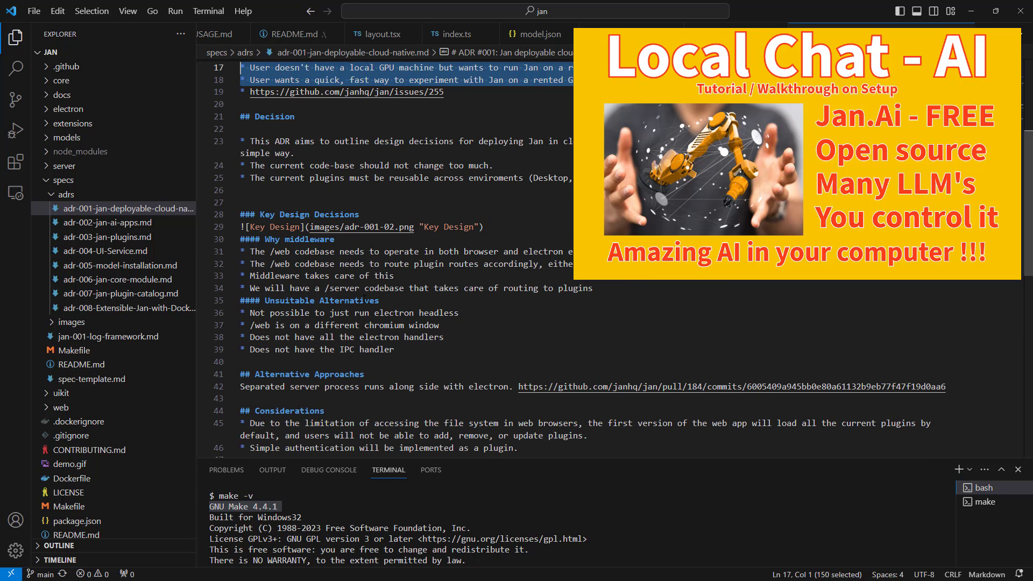
click(43, 186)
View index.ts and main.ts in the server folder, collapse it and briefly check the models folder
click(43, 169)
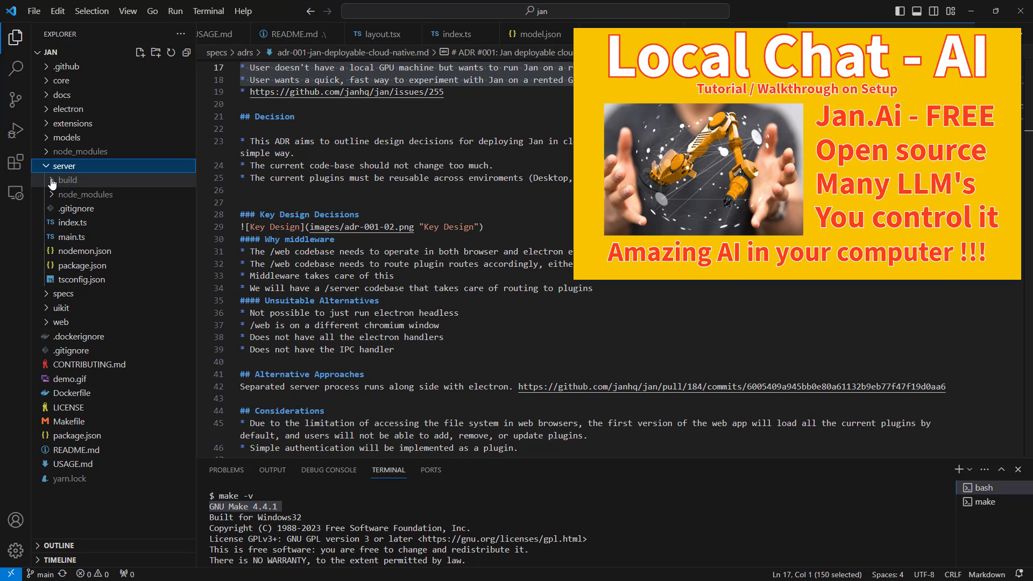
click(68, 223)
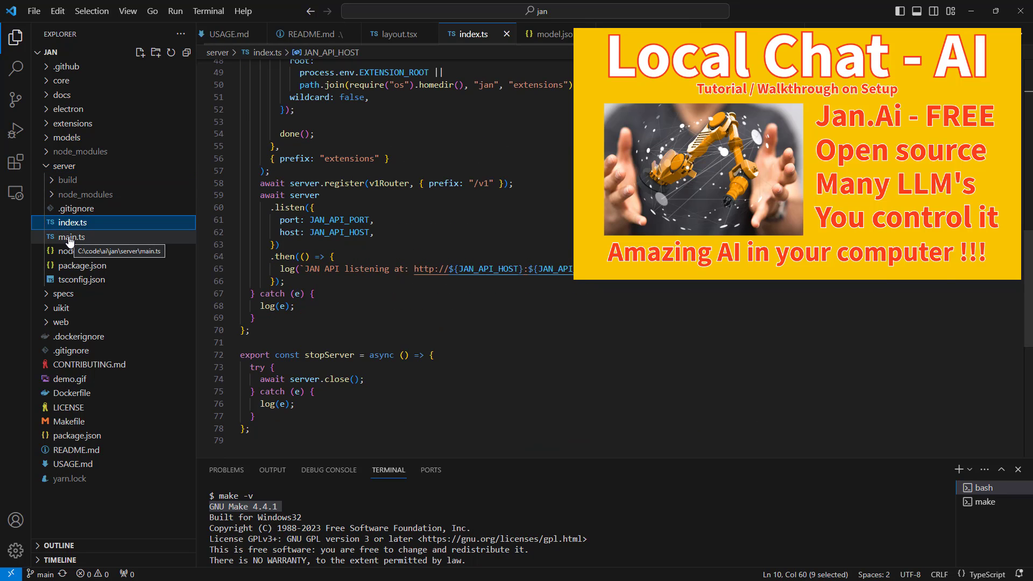
click(69, 237)
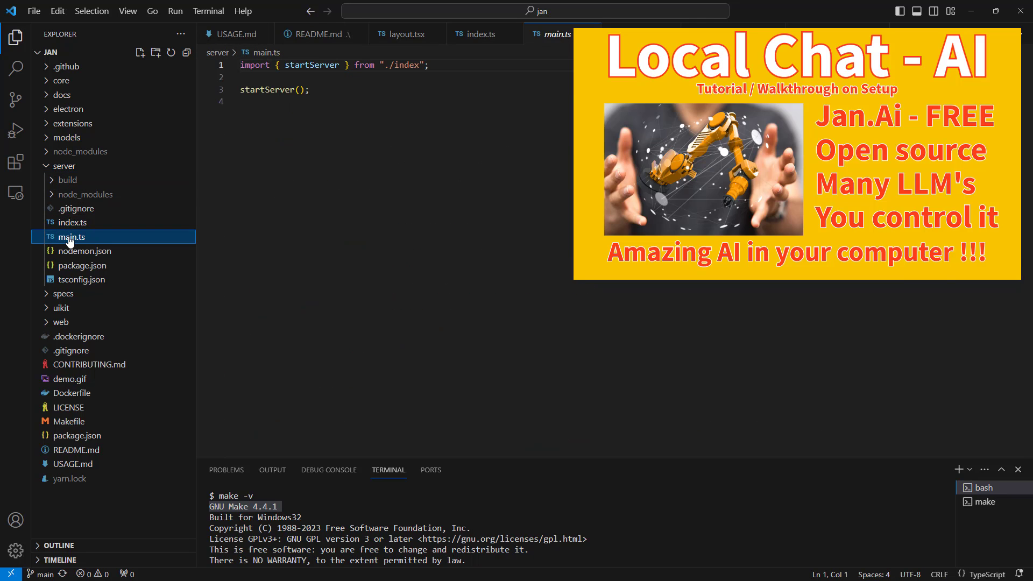
click(48, 169)
click(46, 138)
click(45, 137)
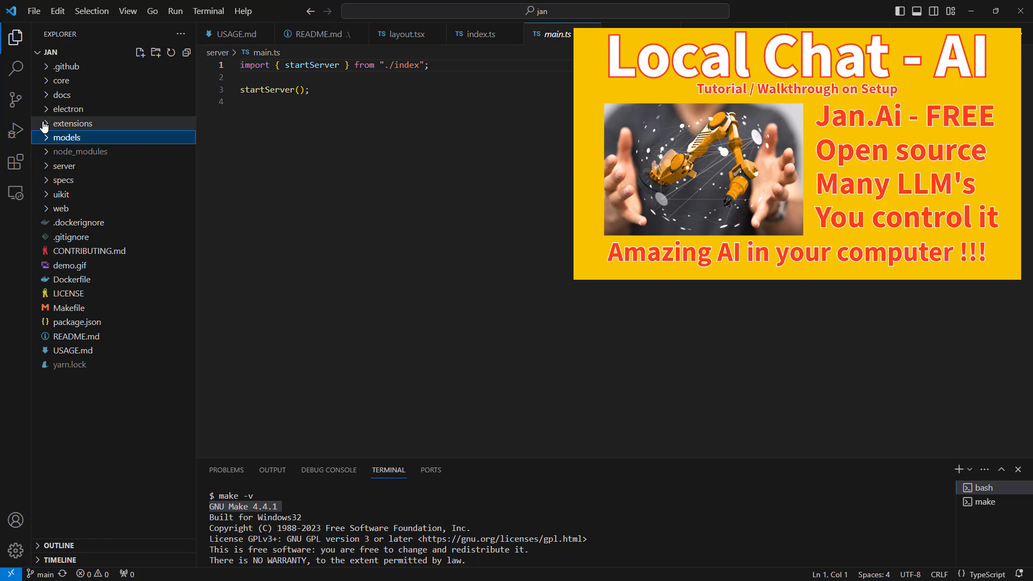
Open the assistant-extension's README.md in the extensions folder and highlight its Create Your Own Plugin section
click(44, 125)
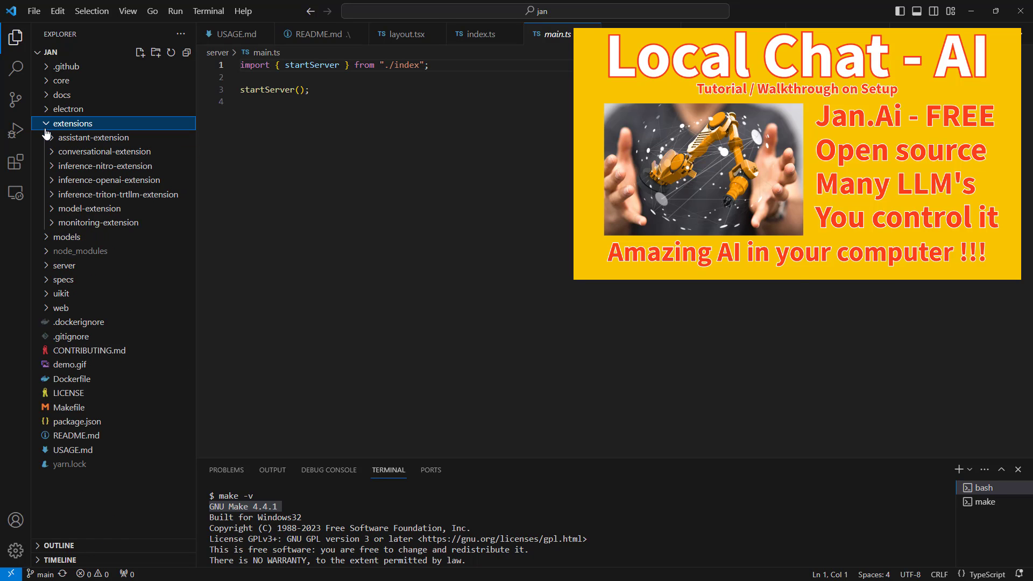
click(50, 138)
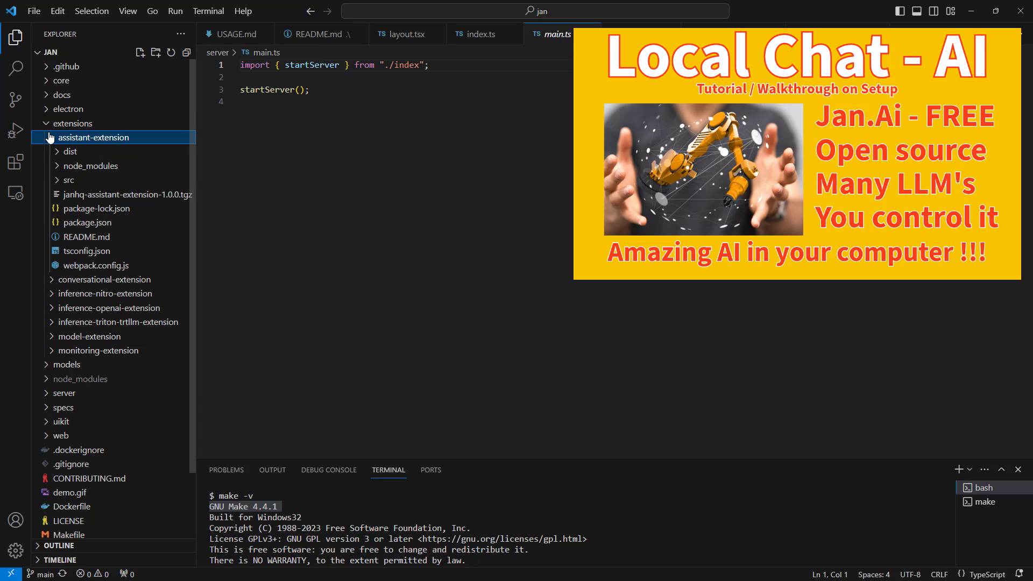
click(58, 181)
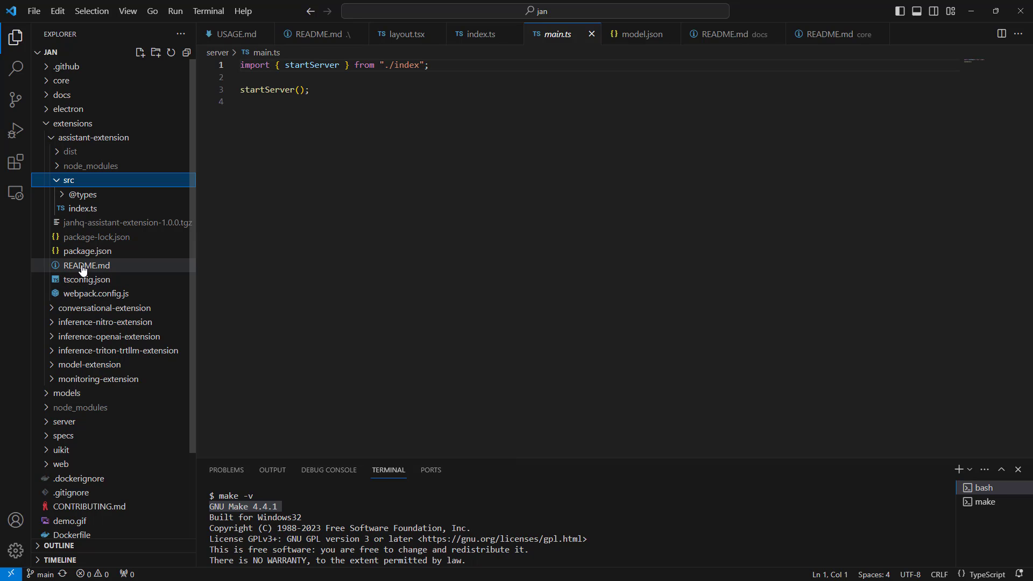
click(83, 267)
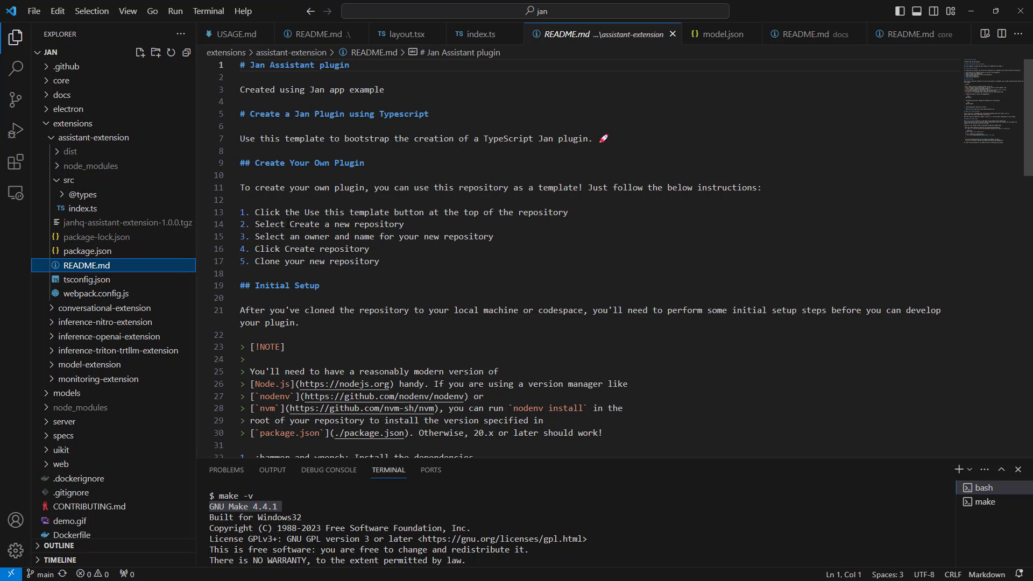
drag(414, 264, 223, 168)
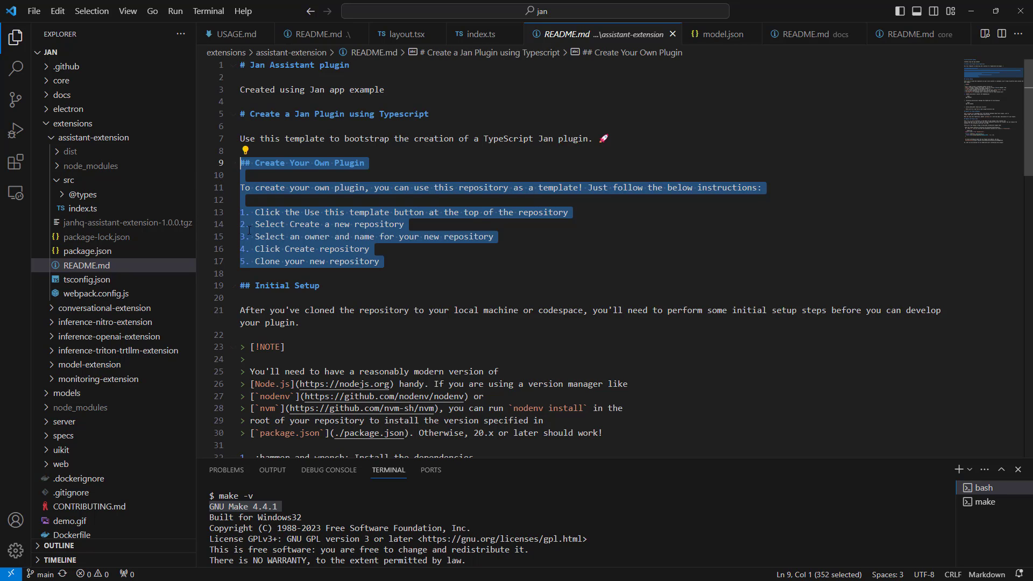
Collapse assistant-extension, look inside conversational-extension and collapse the extensions folder
click(54, 180)
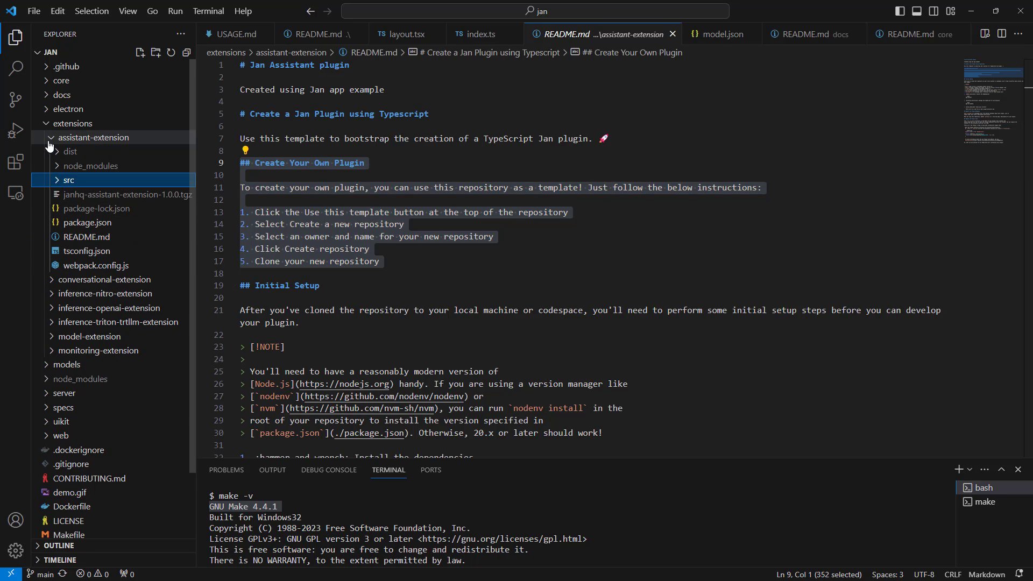
click(49, 138)
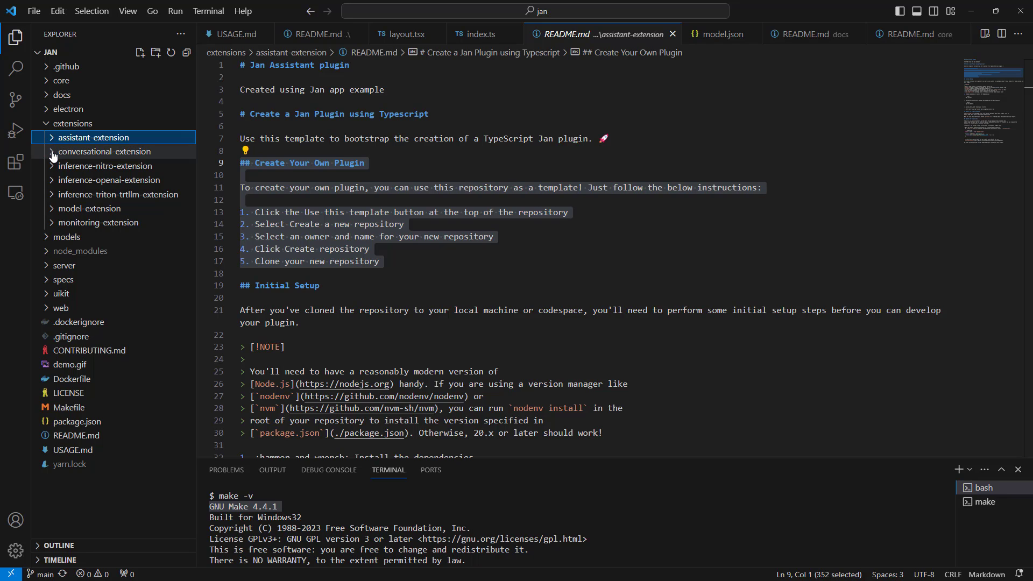
click(54, 154)
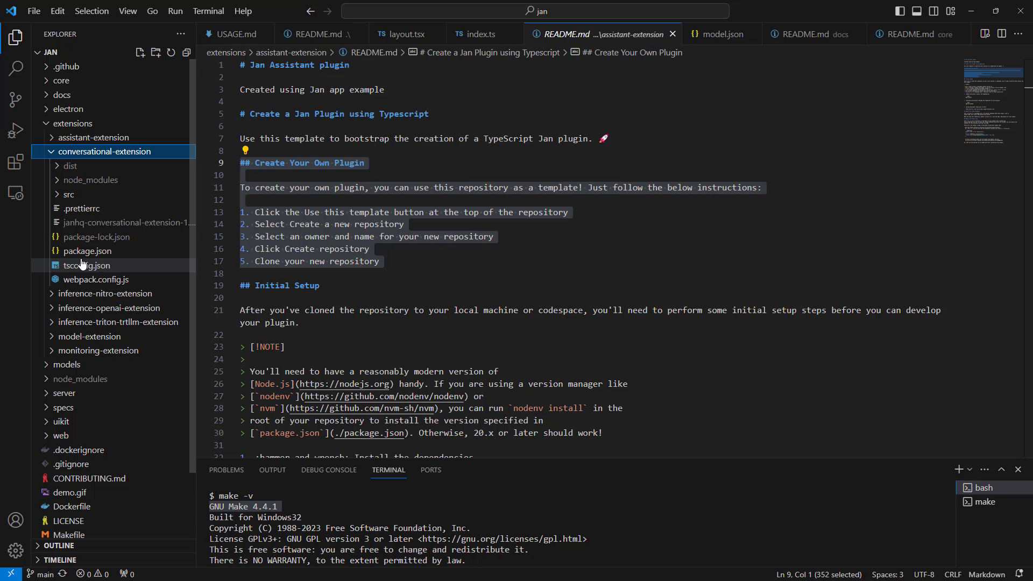
click(46, 123)
Open menu.ts from the electron folder's utils subfolder and read through its menu template, including the Edit and View submenus
click(46, 109)
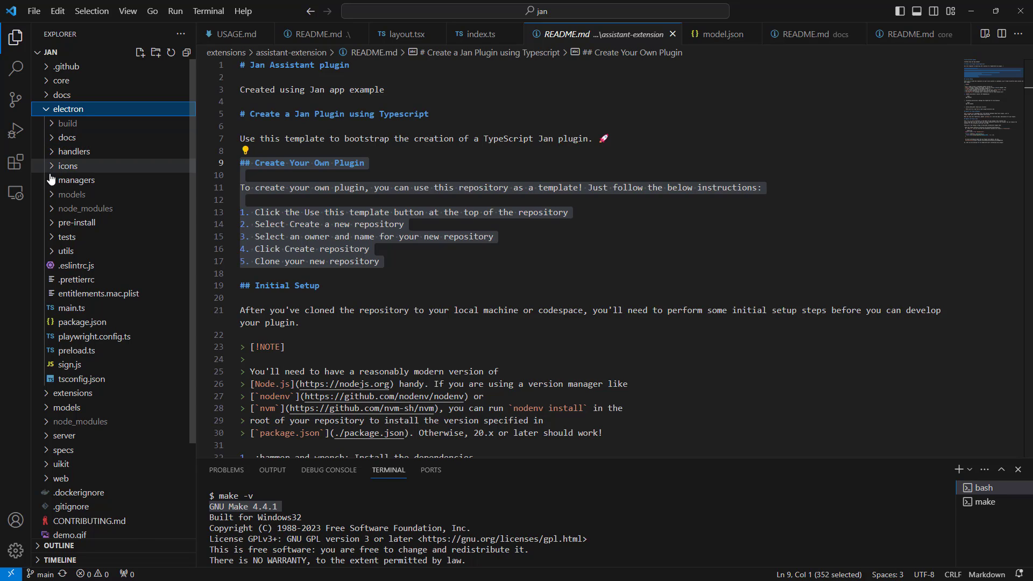
click(52, 255)
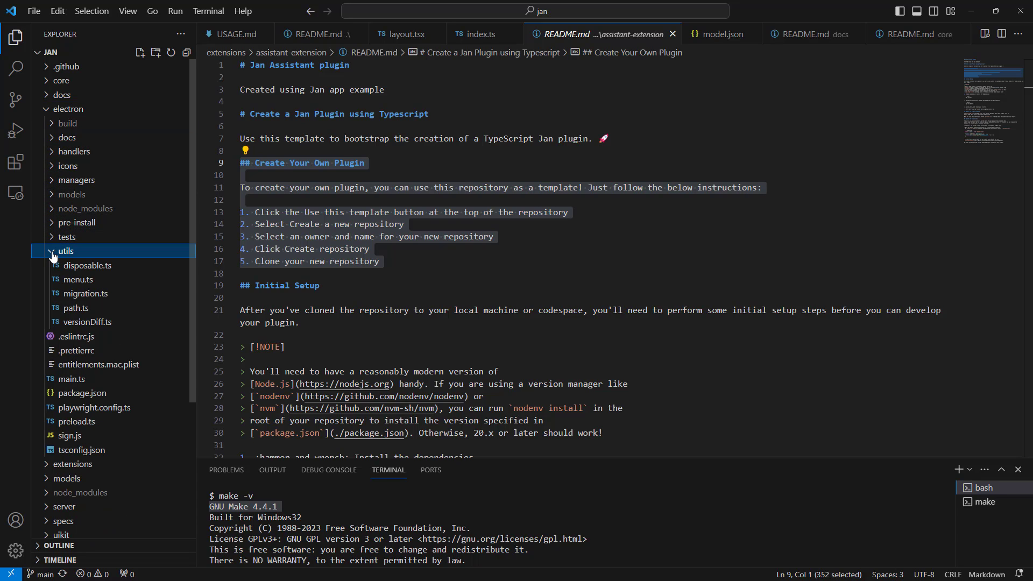
click(75, 280)
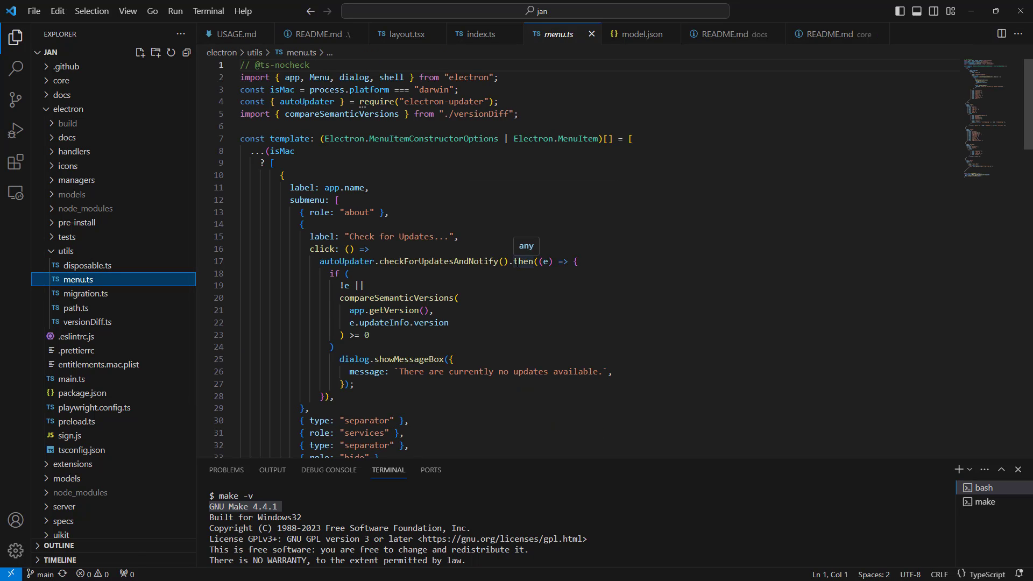
scroll(516, 264, down, 5)
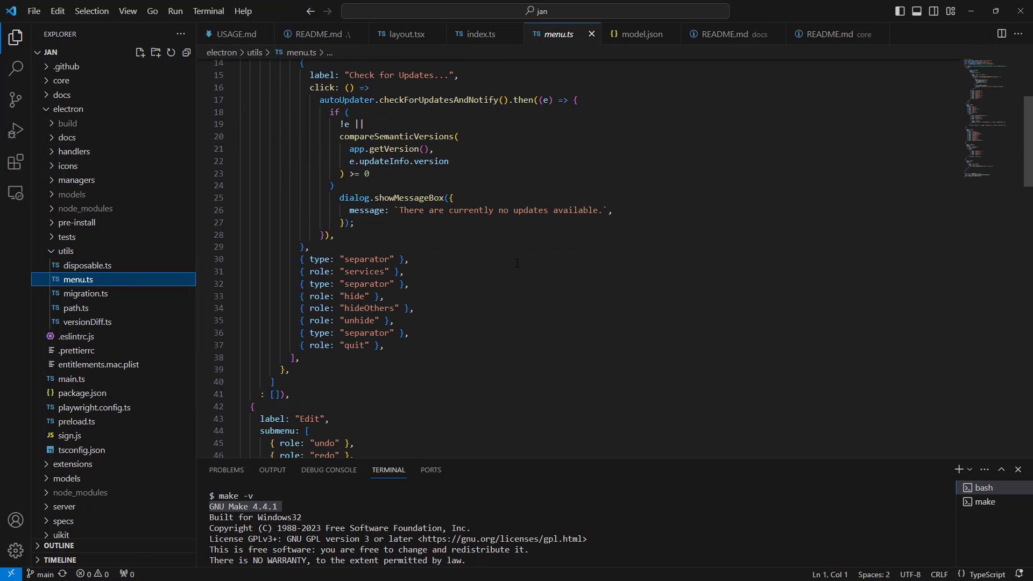
scroll(517, 263, down, 9)
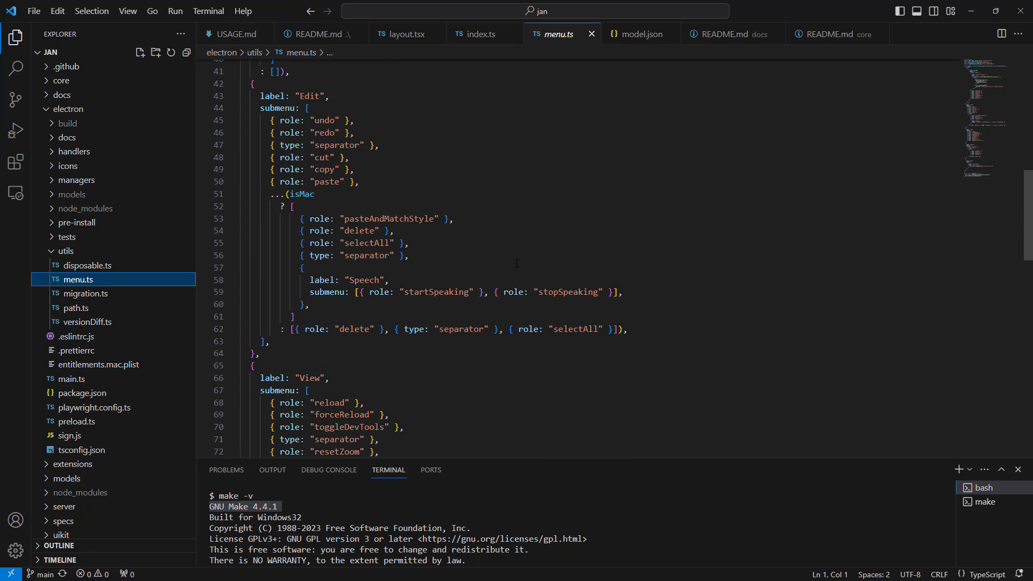
Read the rest of menu.ts, including the Window and Help submenus, then collapse the electron folder and briefly look inside the docs folder
scroll(516, 263, down, 8)
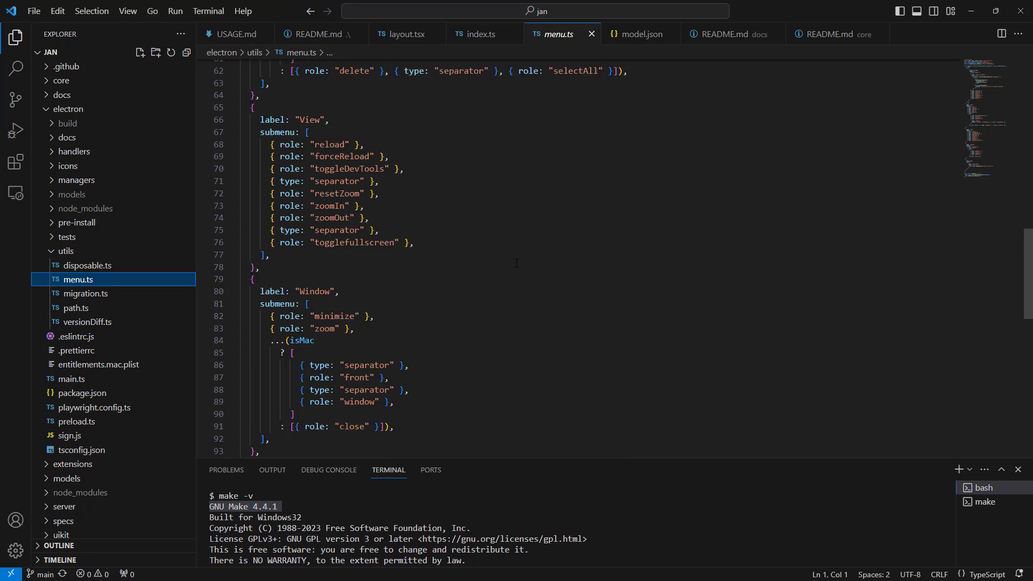
scroll(515, 263, down, 10)
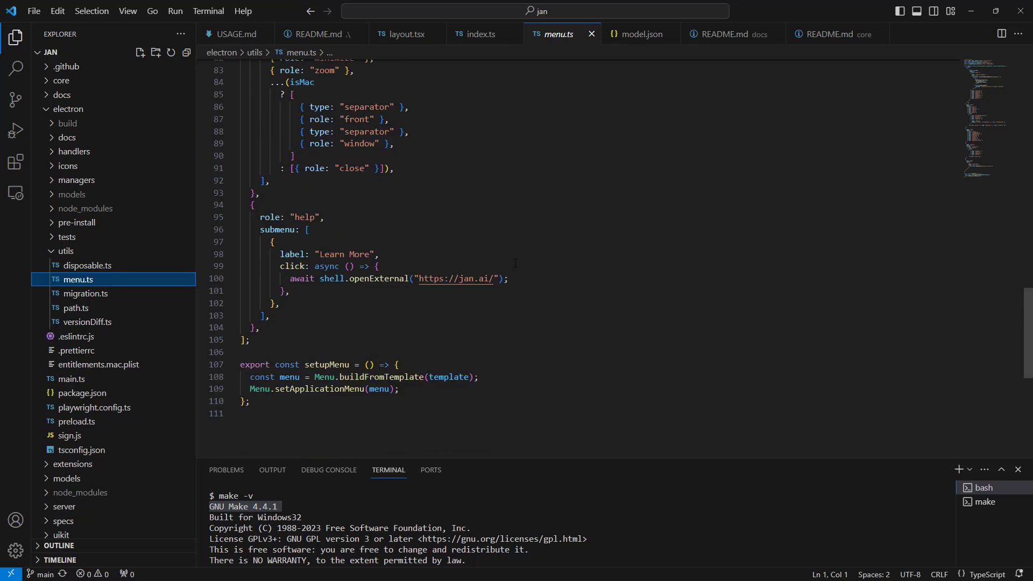
click(46, 108)
click(45, 97)
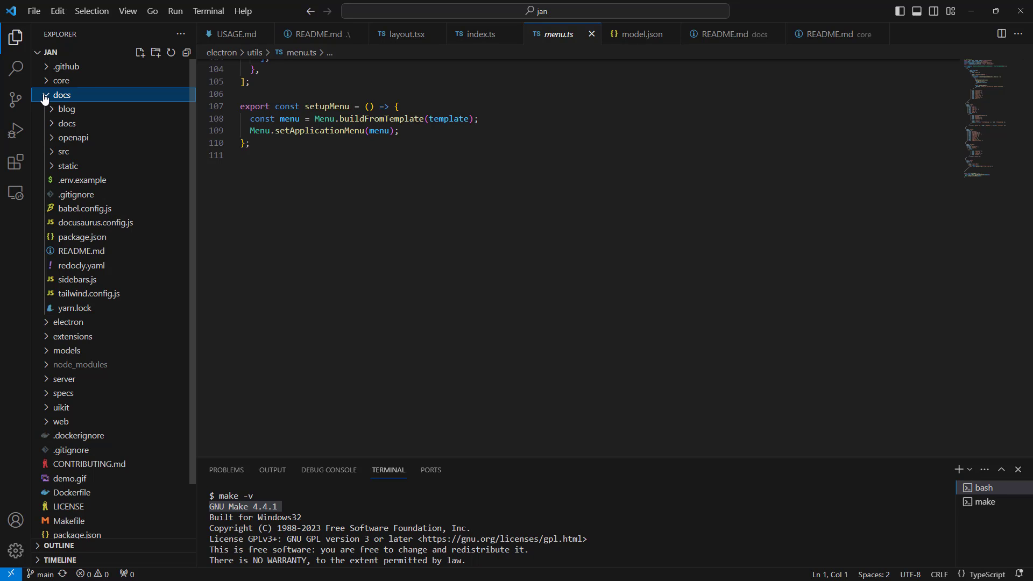
click(45, 97)
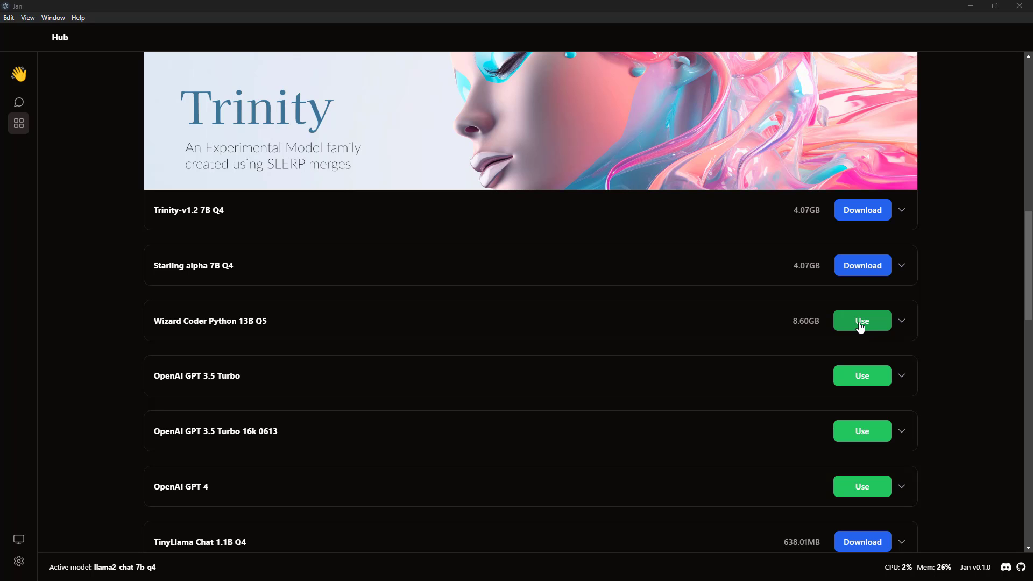
Switch to Jan, browse the Hub's models, expand Llama 2 Chat 7B Q4's details and highlight the active model and its Model ID
scroll(860, 326, up, 10)
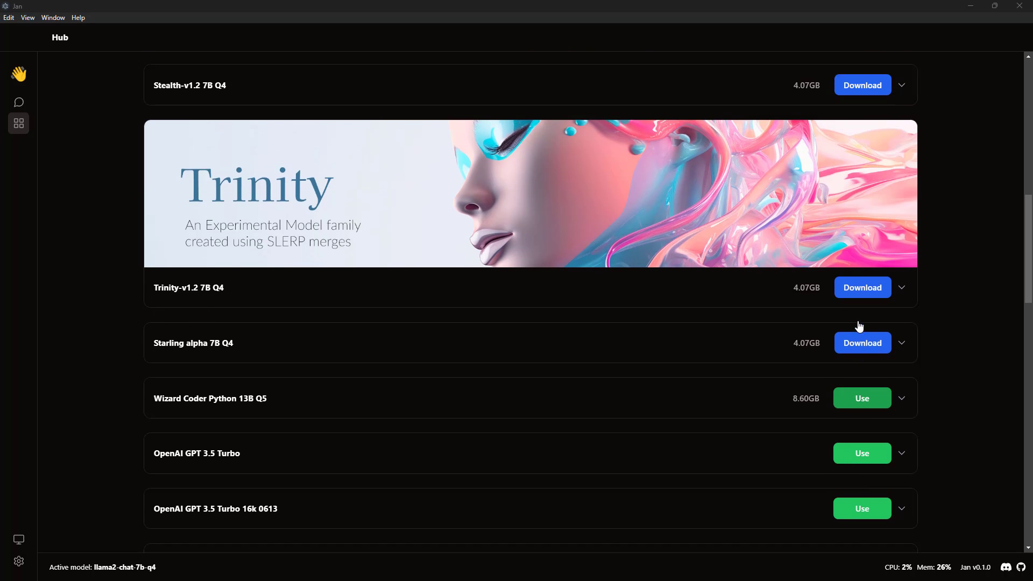
scroll(858, 326, up, 2)
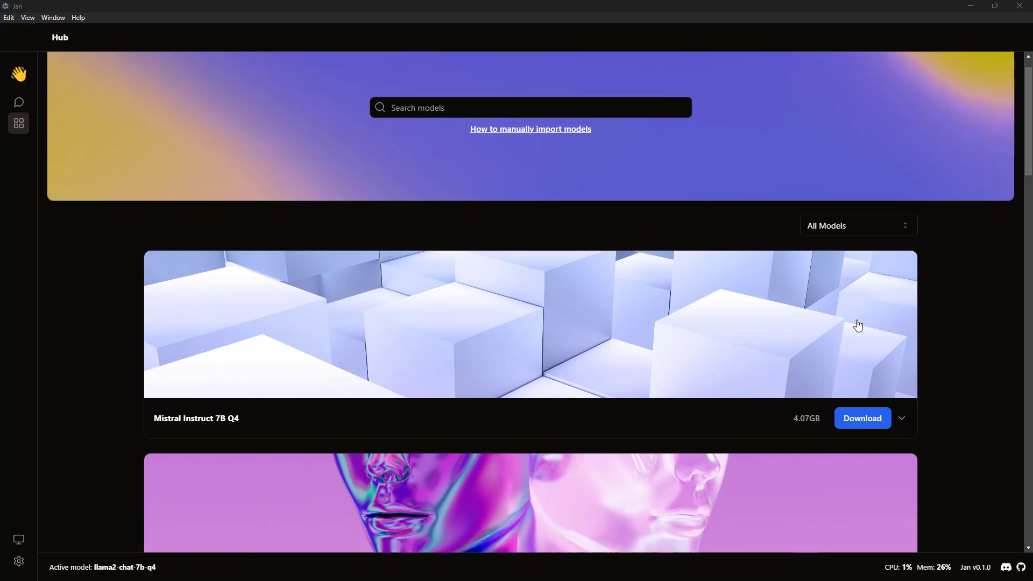
scroll(857, 326, down, 14)
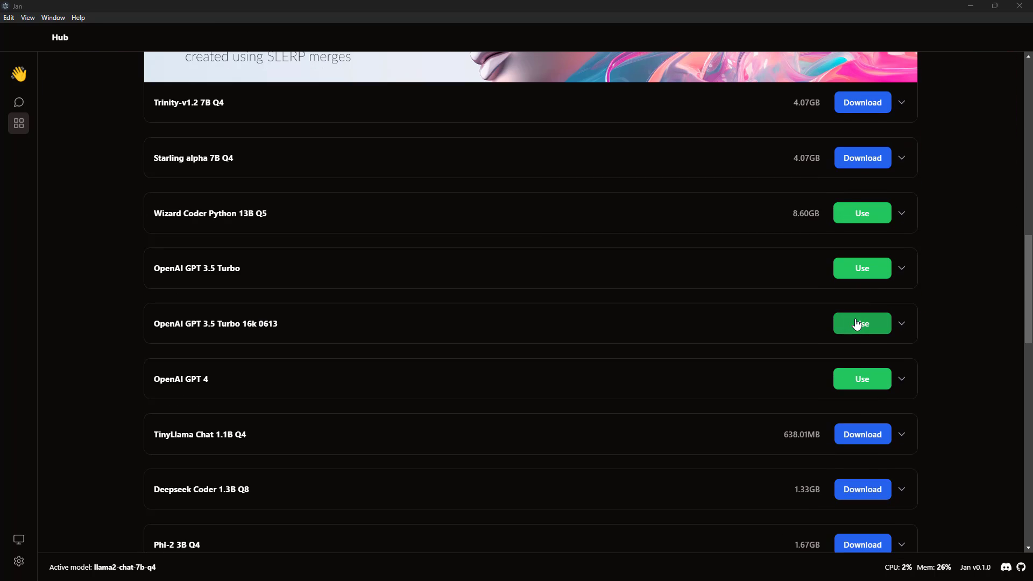
scroll(858, 325, down, 5)
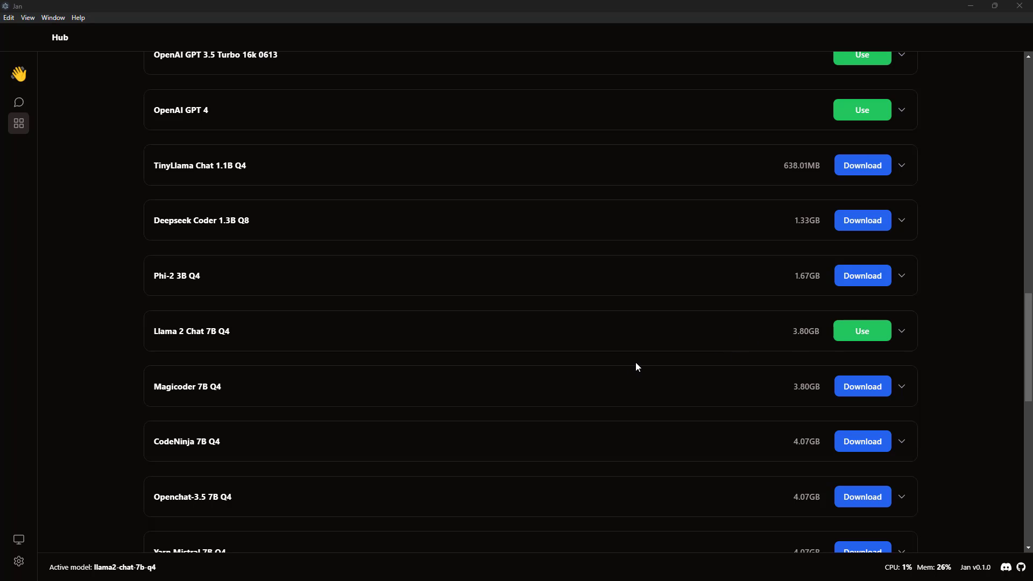
click(705, 330)
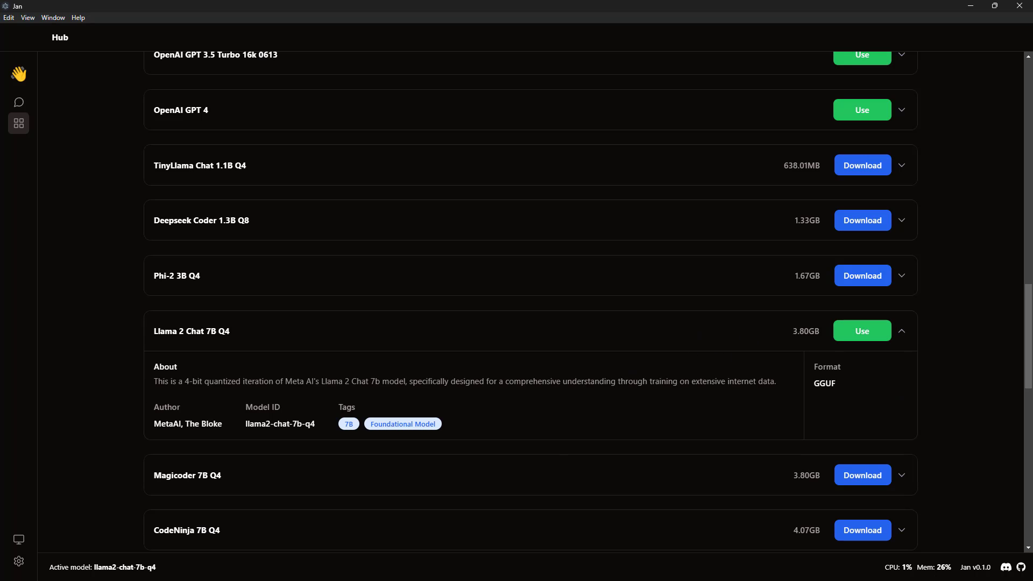
drag(161, 568, 49, 576)
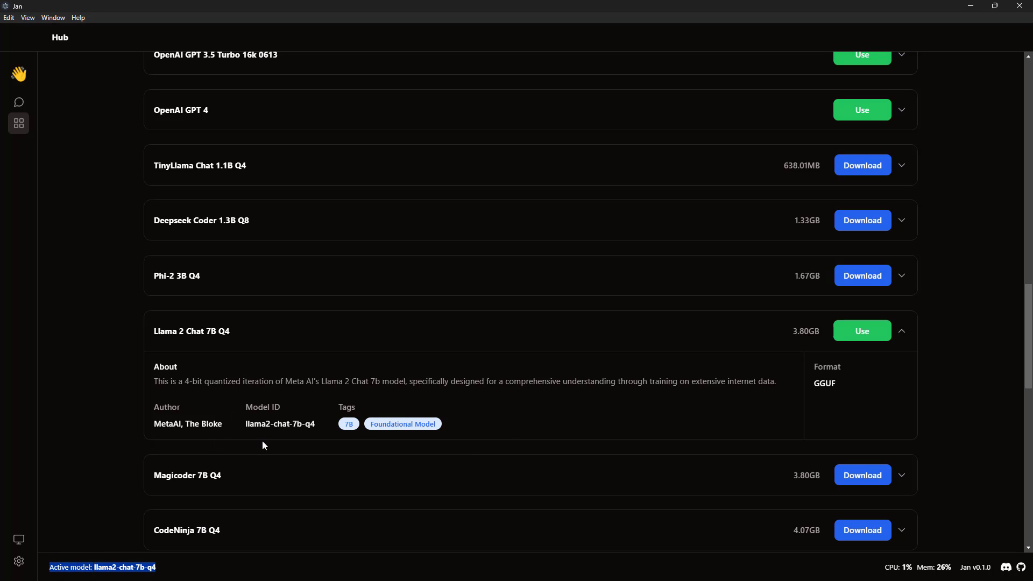
drag(245, 427, 366, 427)
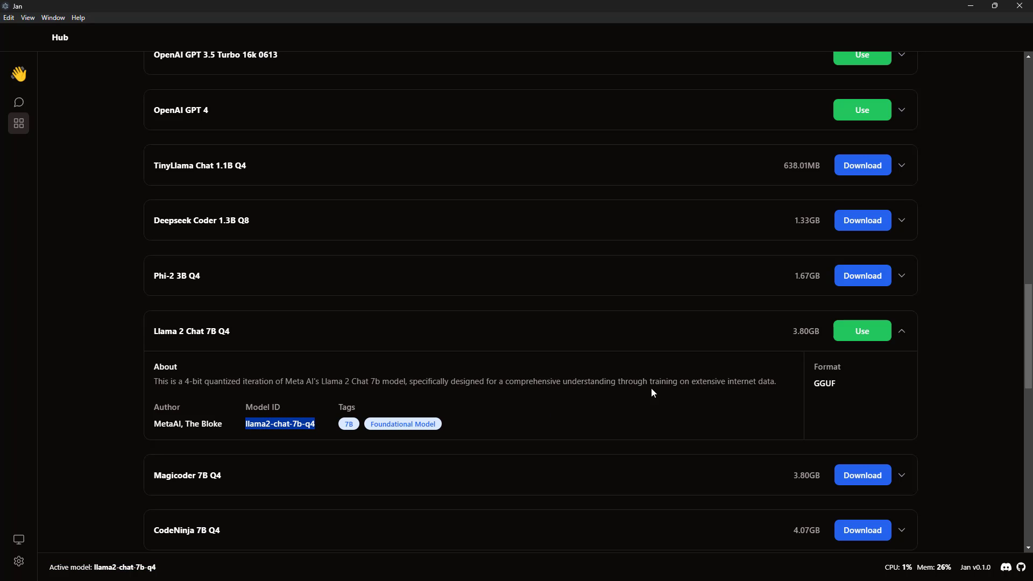
Start a thread with Wizard Coder Python 13B Q5 and set the assistant instructions to "You are a helpful programming and software engineer."
scroll(669, 385, up, 6)
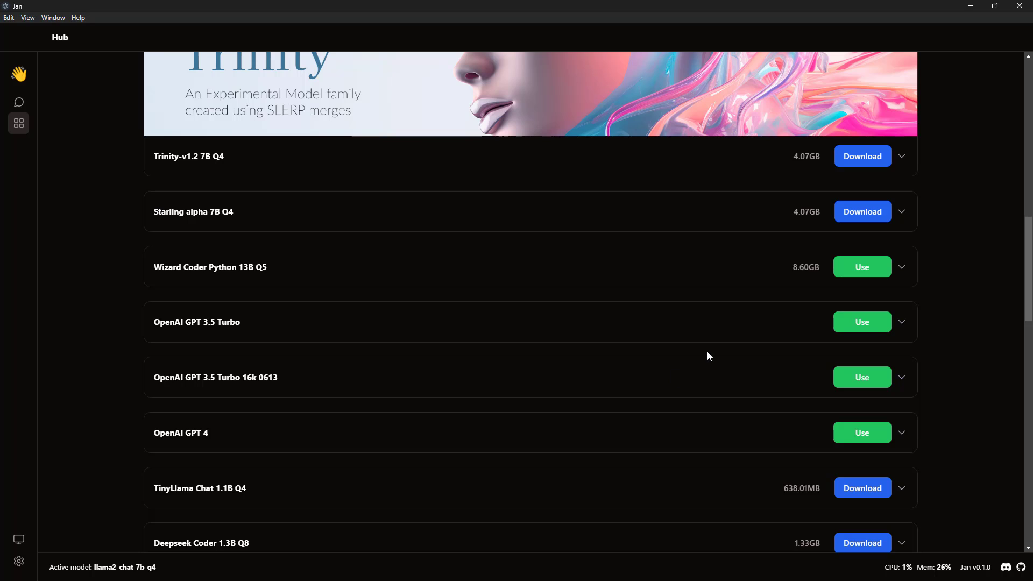
click(862, 268)
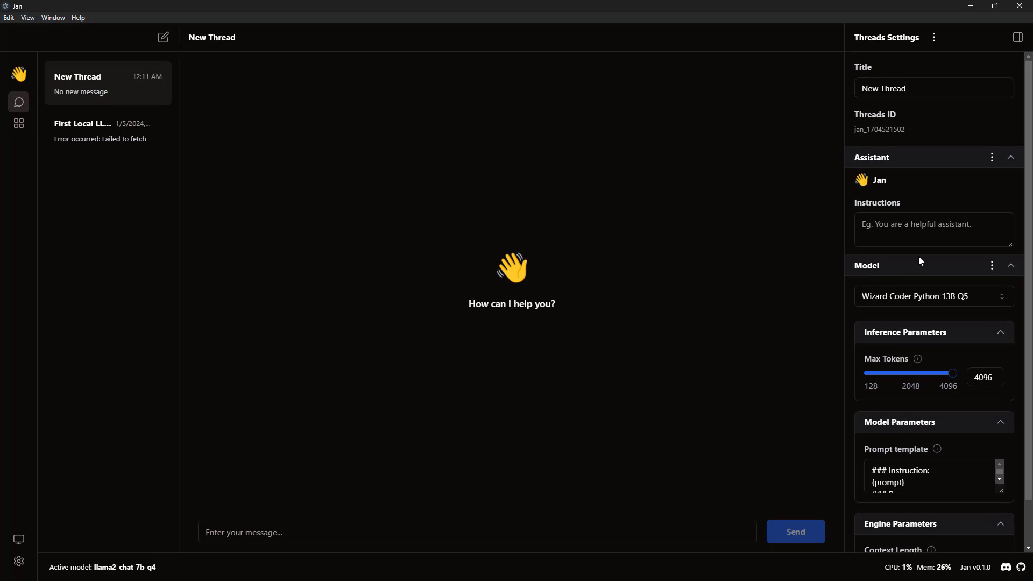
click(923, 228)
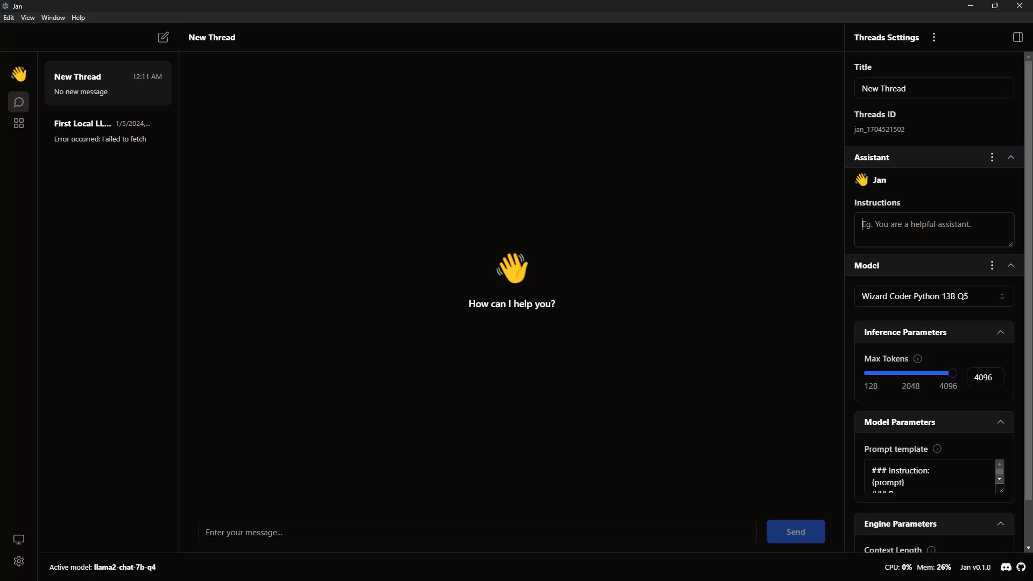
text(YOU are)
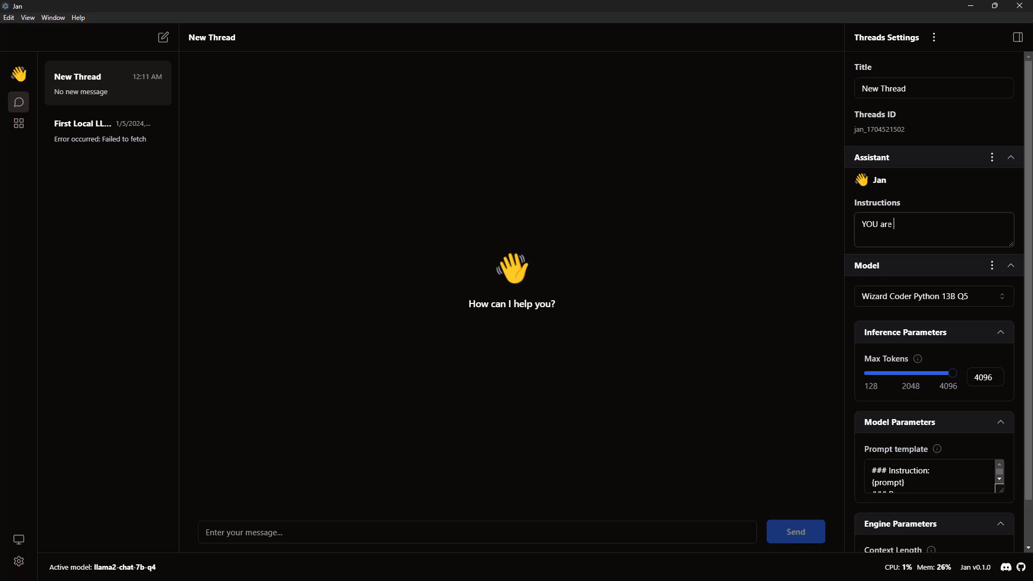
key(ctrl+a)
text(YOu)
key(BackSpace)
text(ou are )
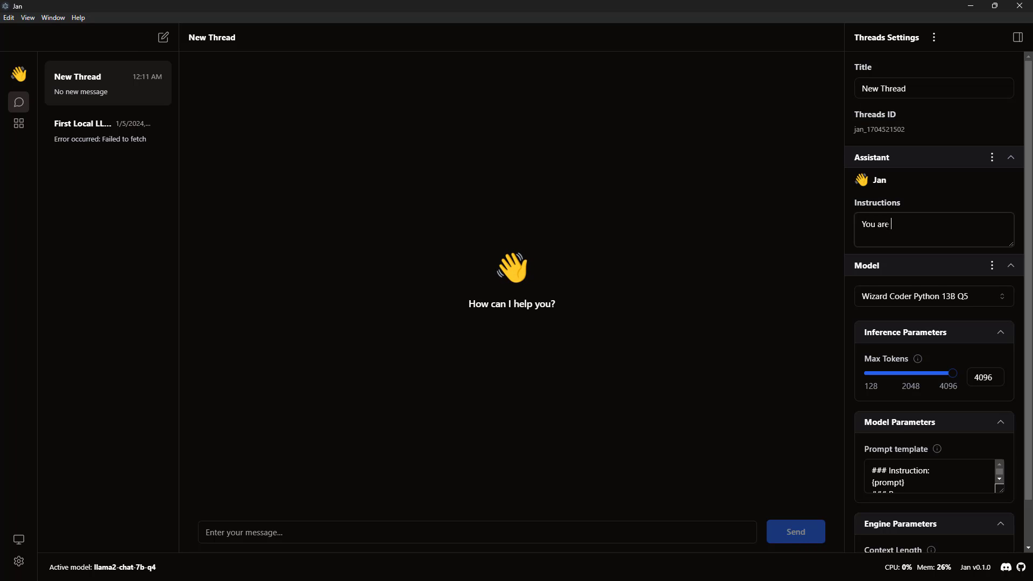
text(a helpful )
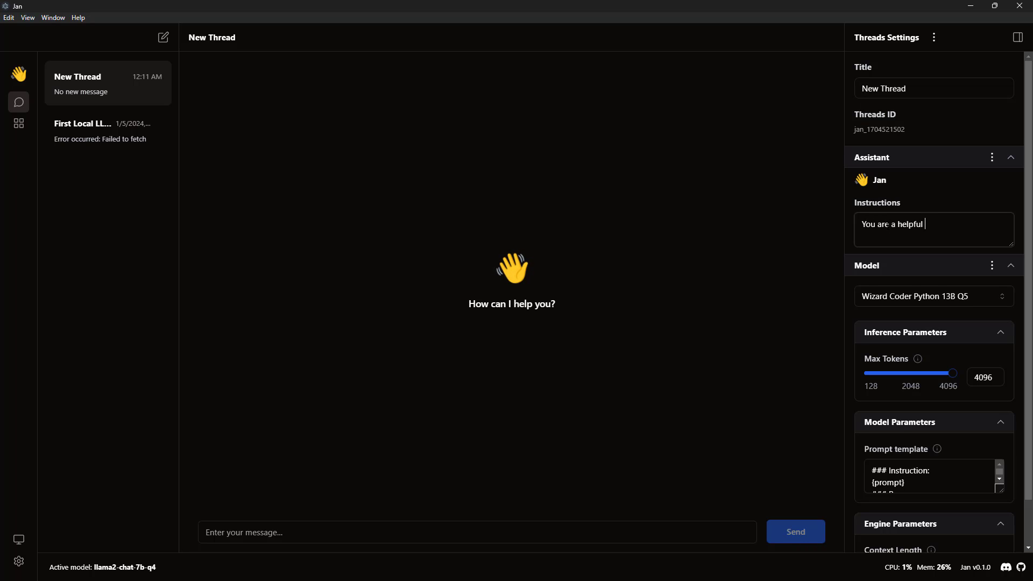
text(programming and copd)
key(BackSpace)
key(BackSpace)
key(BackSpace)
key(BackSpace)
key(BackSpace)
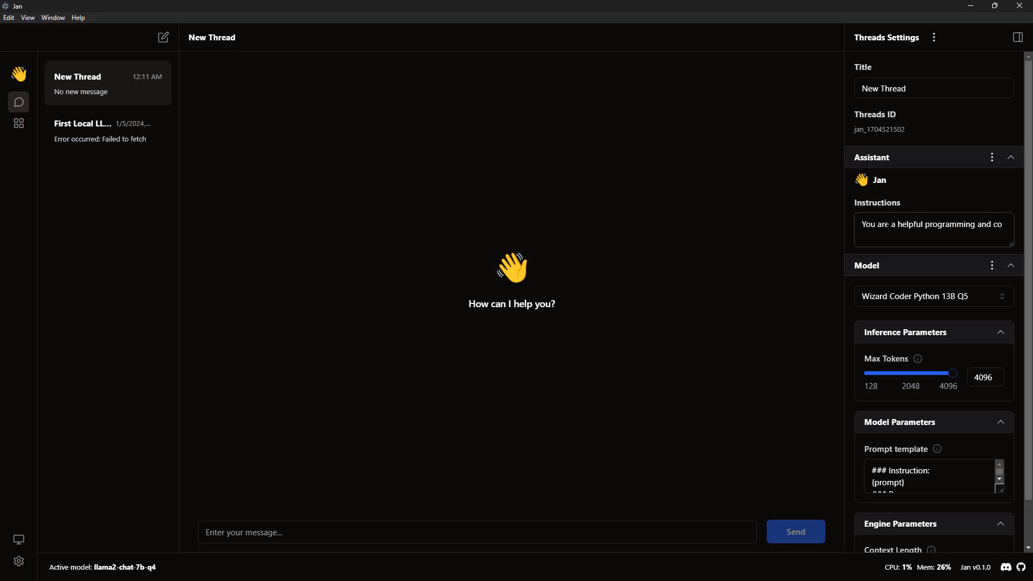
text(software engineer.)
Send the message "Which are popular languages you know about" in the new thread
click(363, 530)
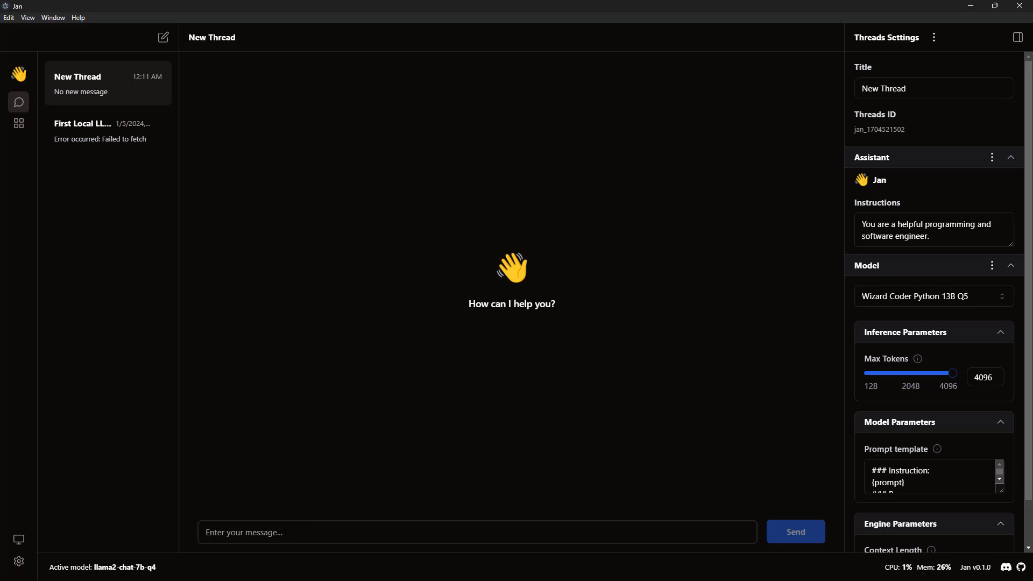
click(286, 533)
text(Which are)
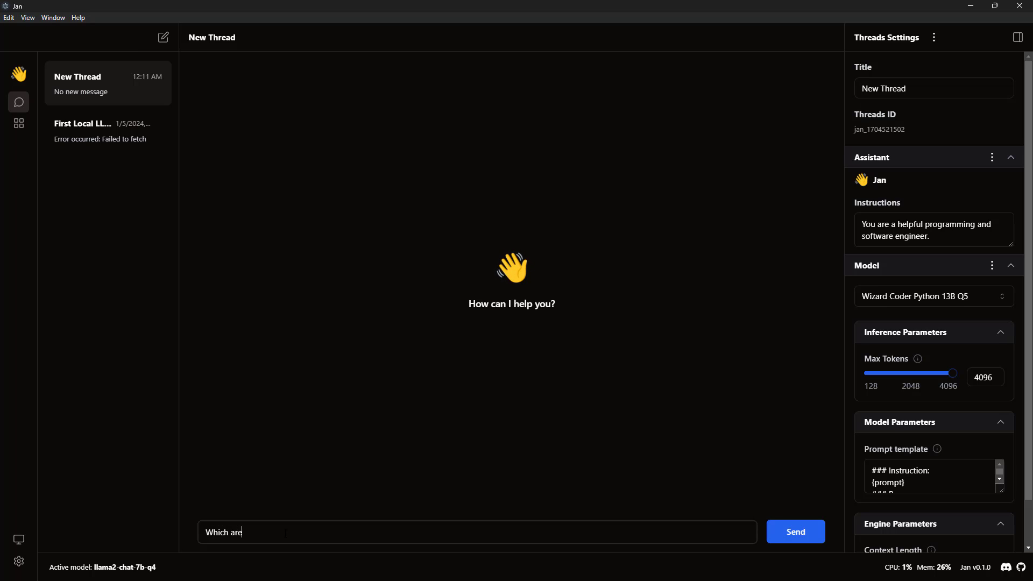
text( popula)
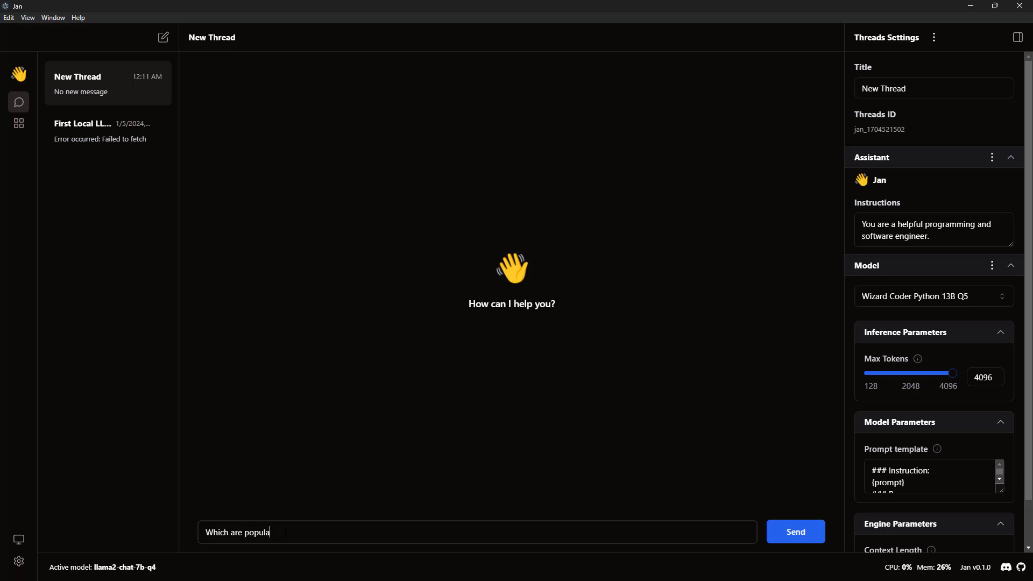
text(r languages you know about)
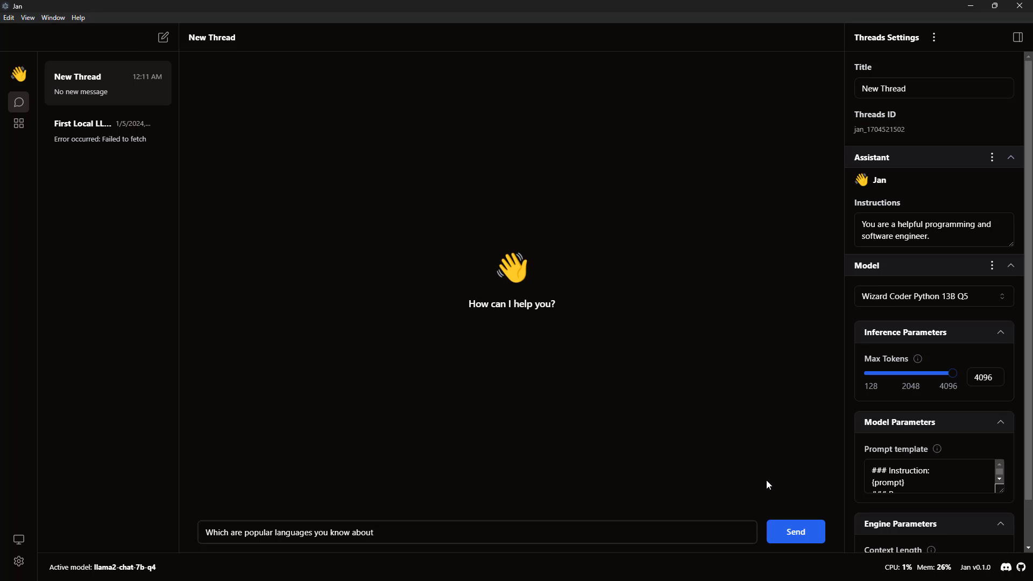
click(795, 533)
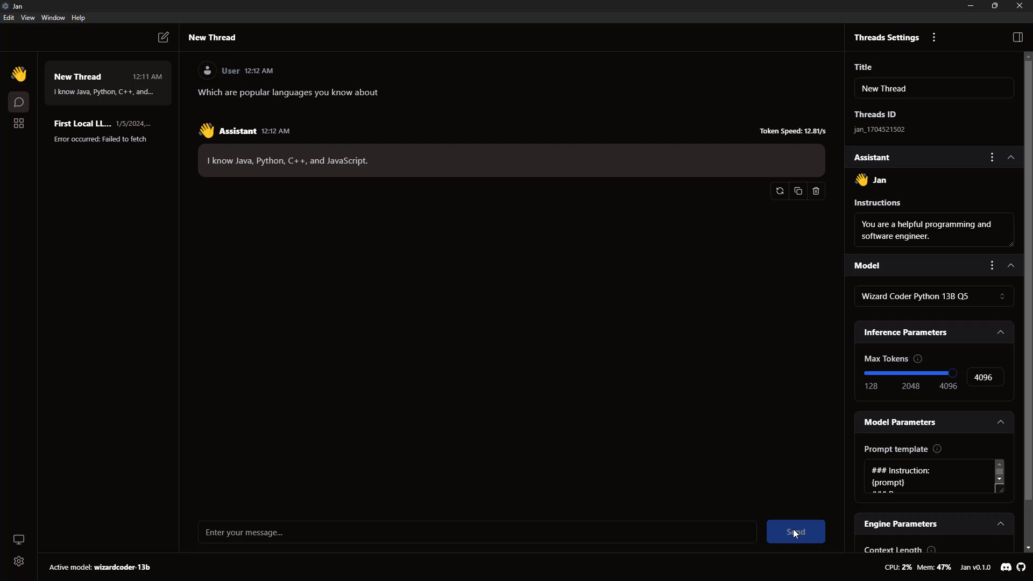
Ask the assistant "Do you know C#" in the same thread
click(248, 533)
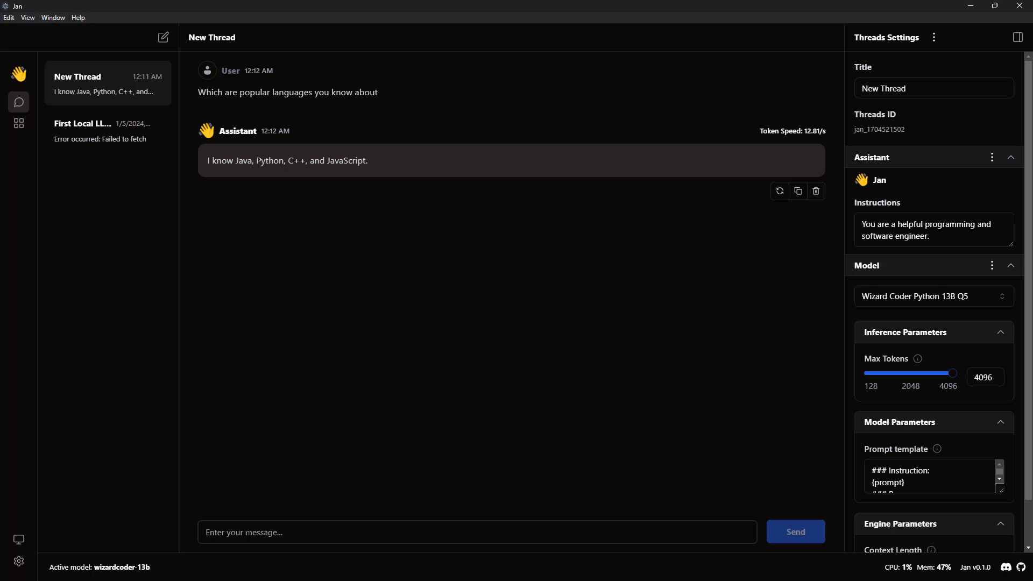
text(Do you )
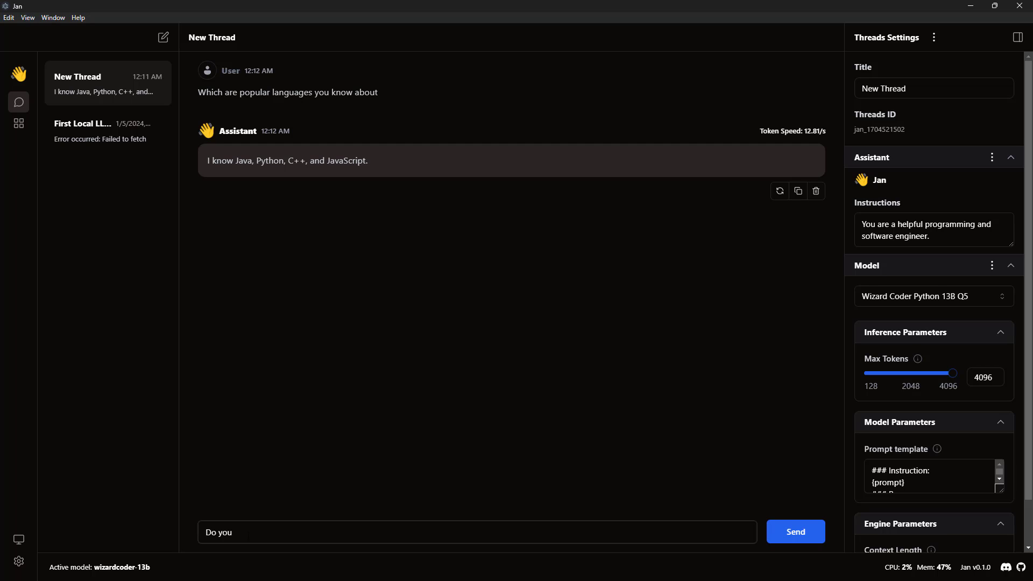
text(know C#)
key(Return)
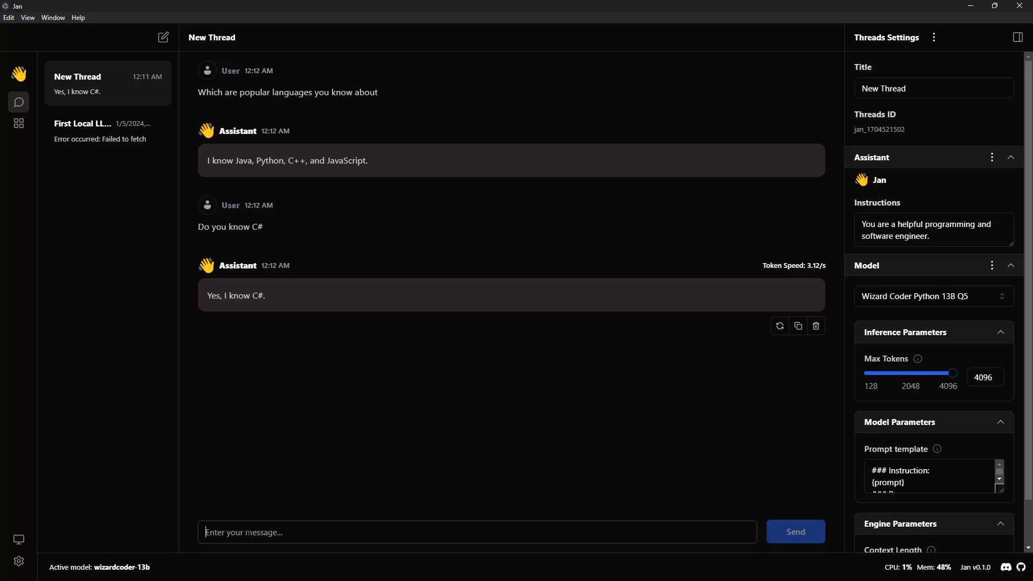
Ask the assistant "What is the total languages you can write code for?"
text(What is the )
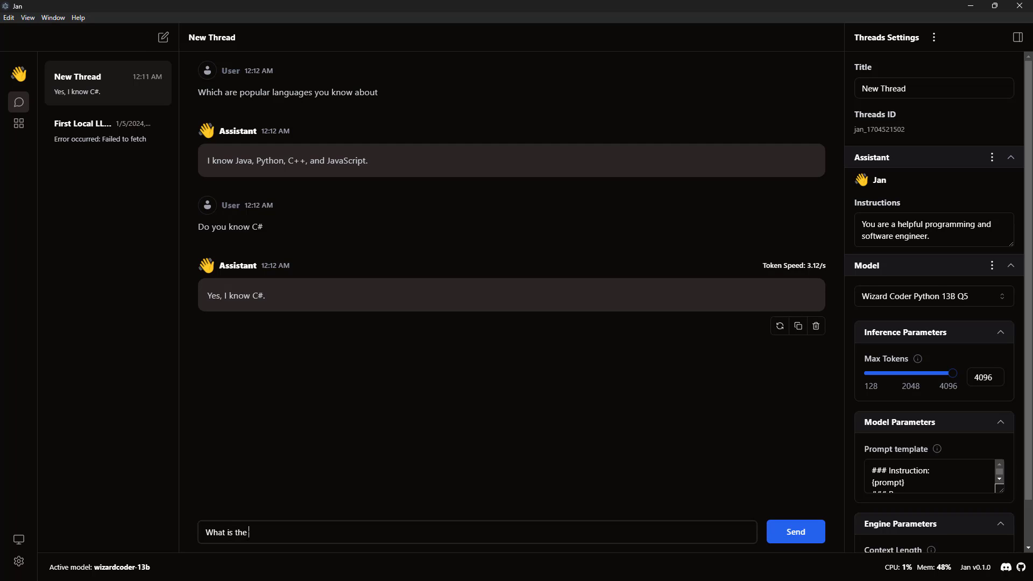
text(total languages you can write code for?)
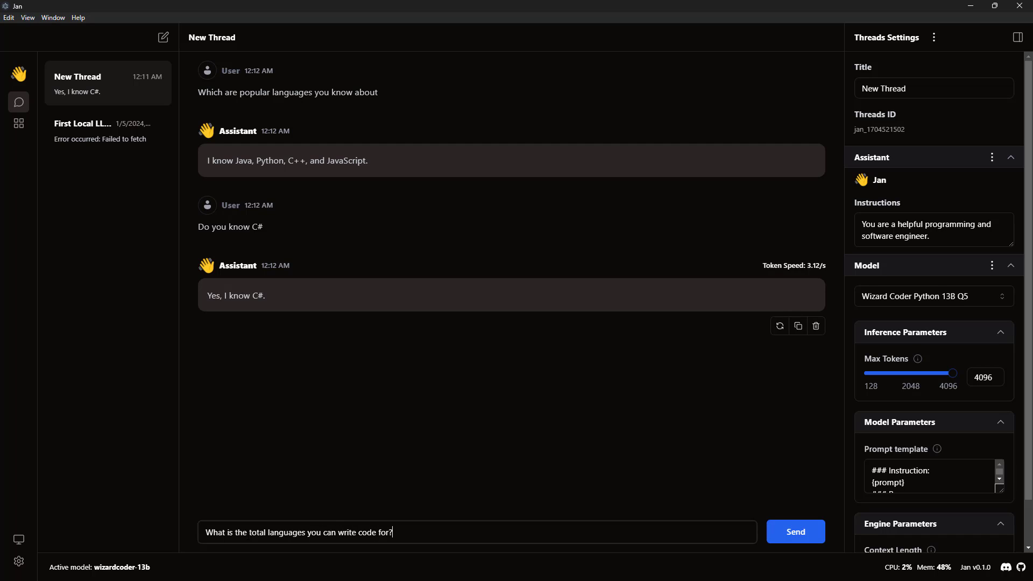
key(Return)
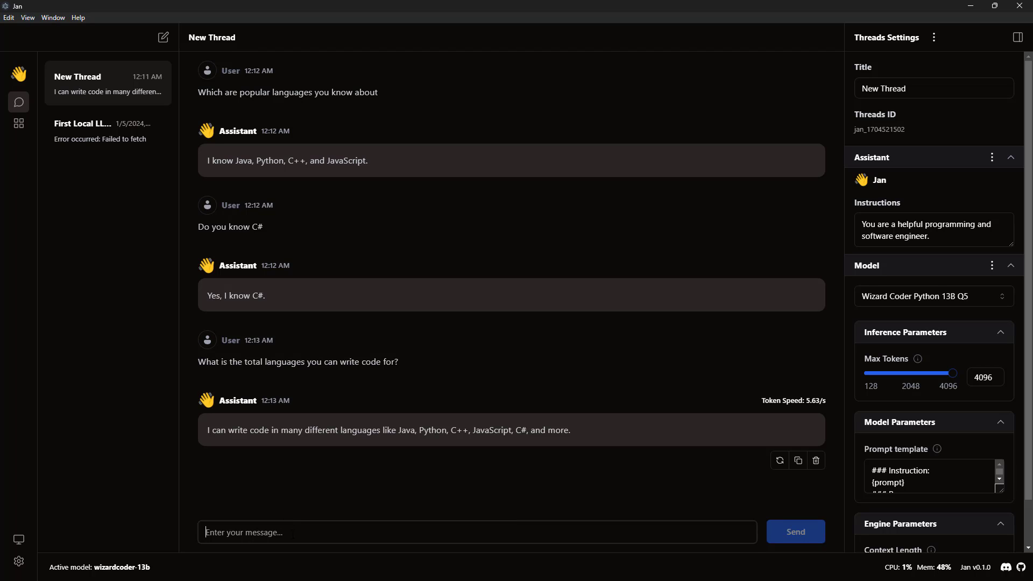
Ask the assistant "Can you write the code in javascript and html and css for a tic tac toe game?"
text(Can you w)
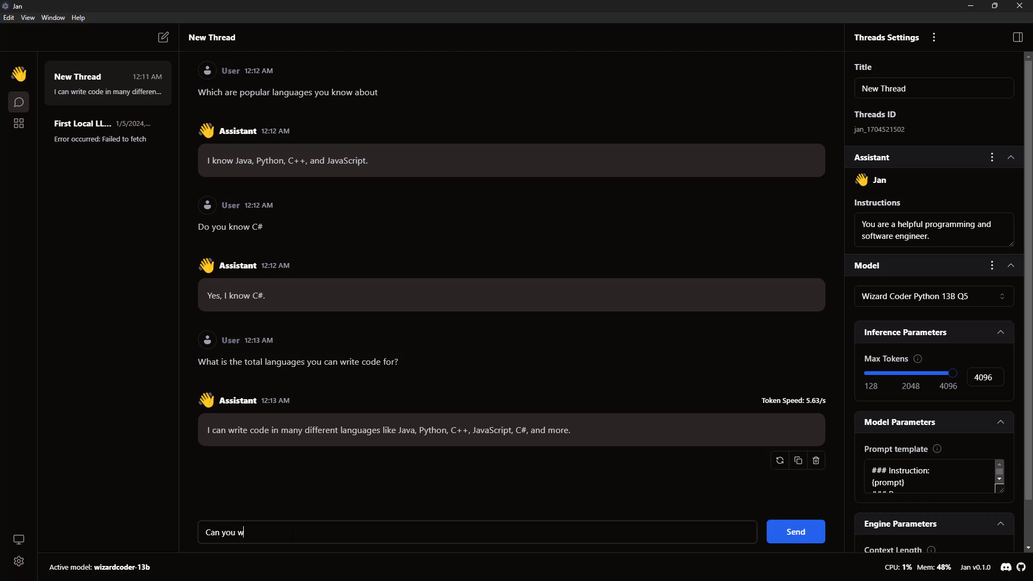
text(rite the code in javascript and html and c)
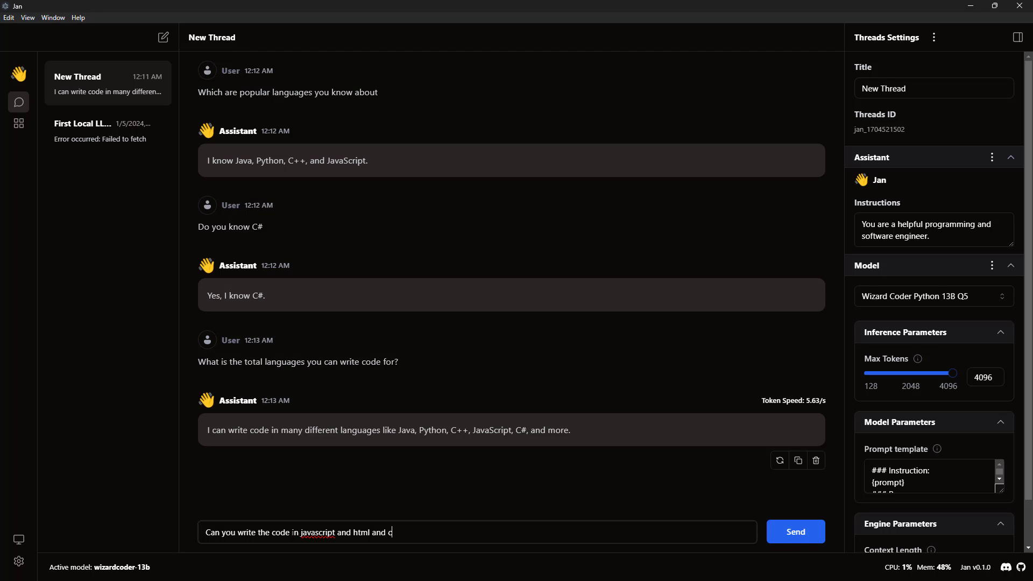
text(ss for a tic tac toe game?)
key(Return)
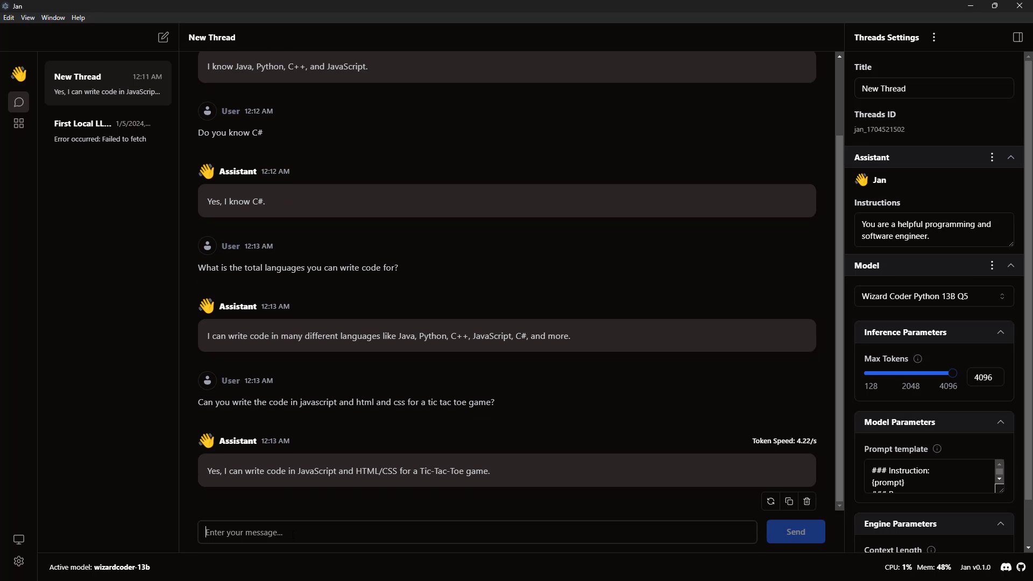
Send the follow-up message "So do it" to have the assistant write the tic tac toe code
text(S)
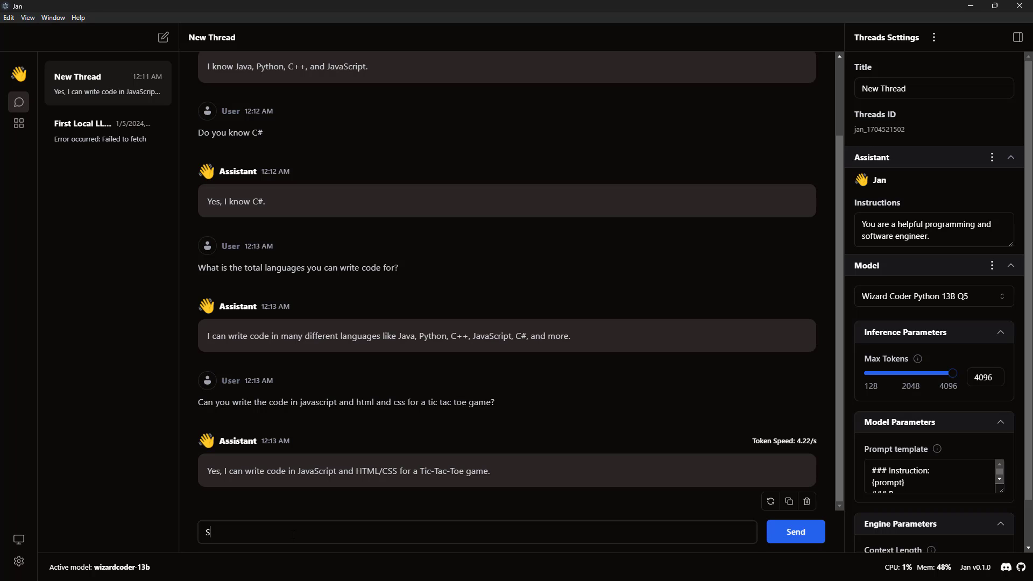
text(o do it)
key(Return)
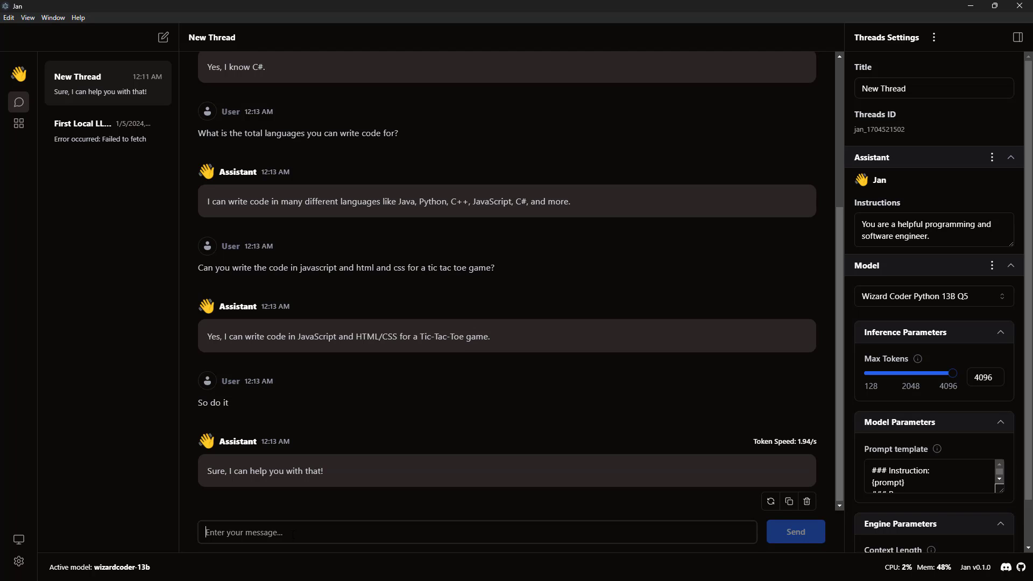
Send the assistant "ok well write that code now for a javascript file, html file and css file"
text(ok)
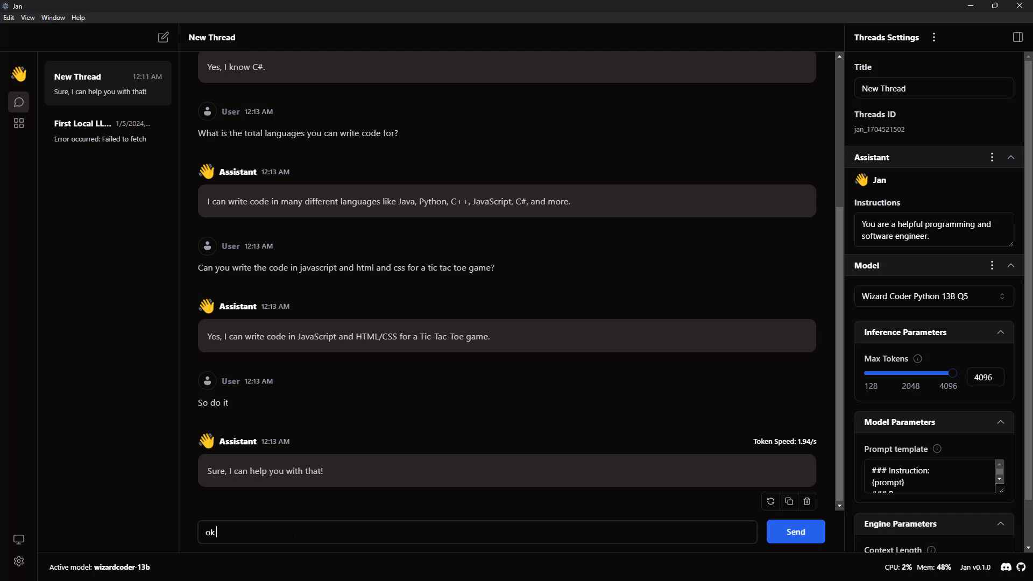
text( well write that code now for a javascript f)
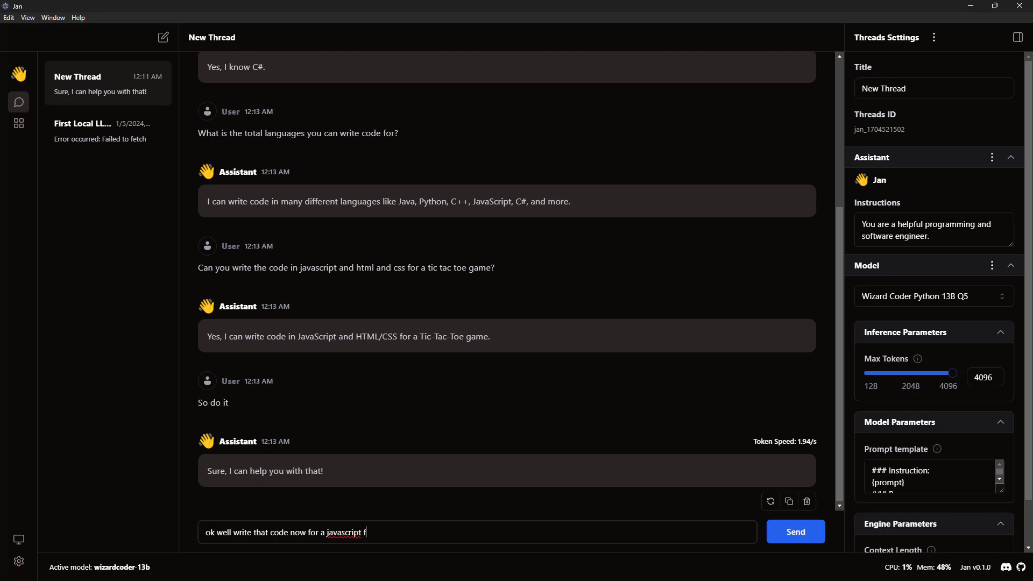
text(ile, html file and)
text(ss file)
key(Return)
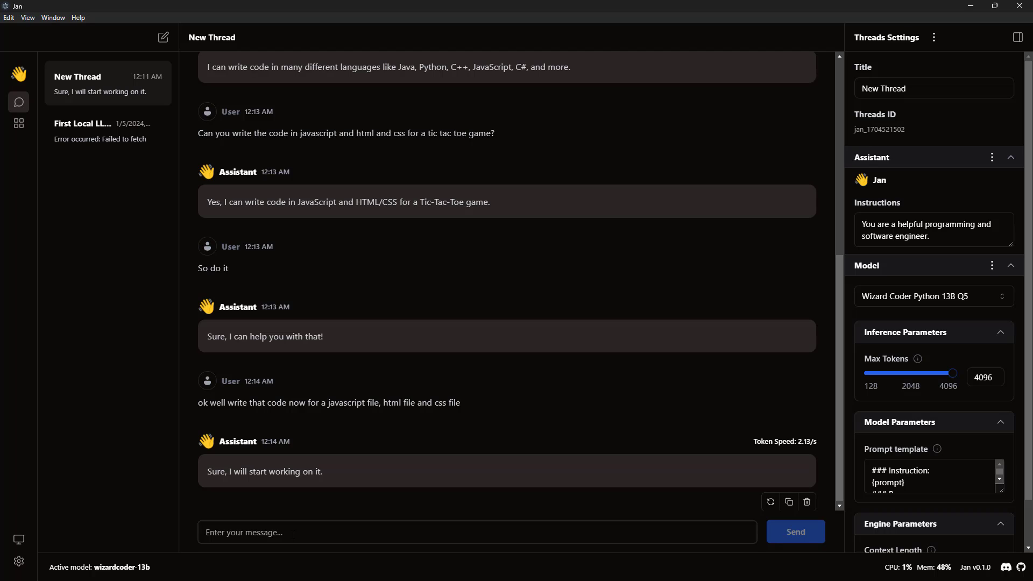
Send the follow-up question "when ?" in the thread
text(when )
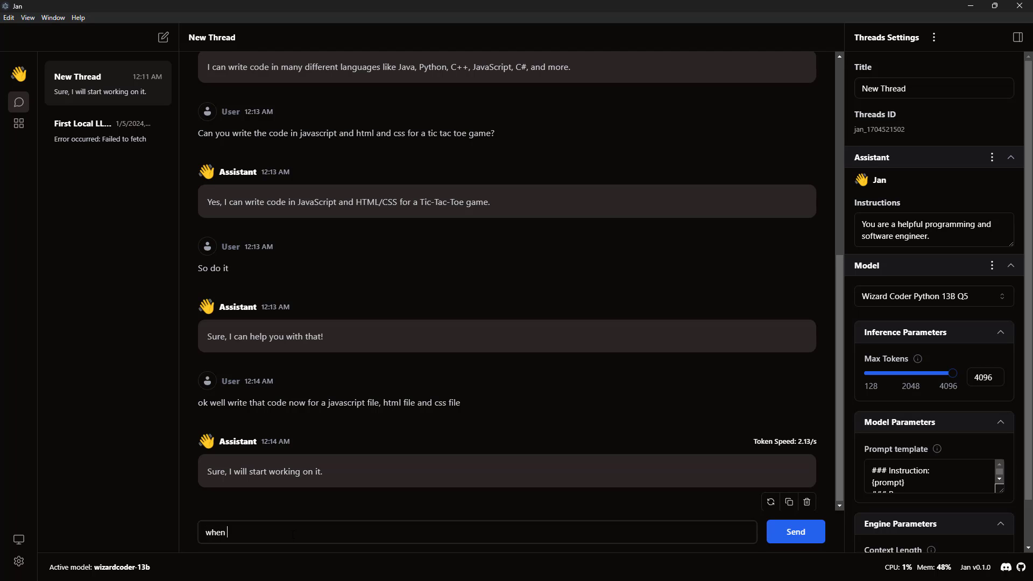
text(?)
key(Return)
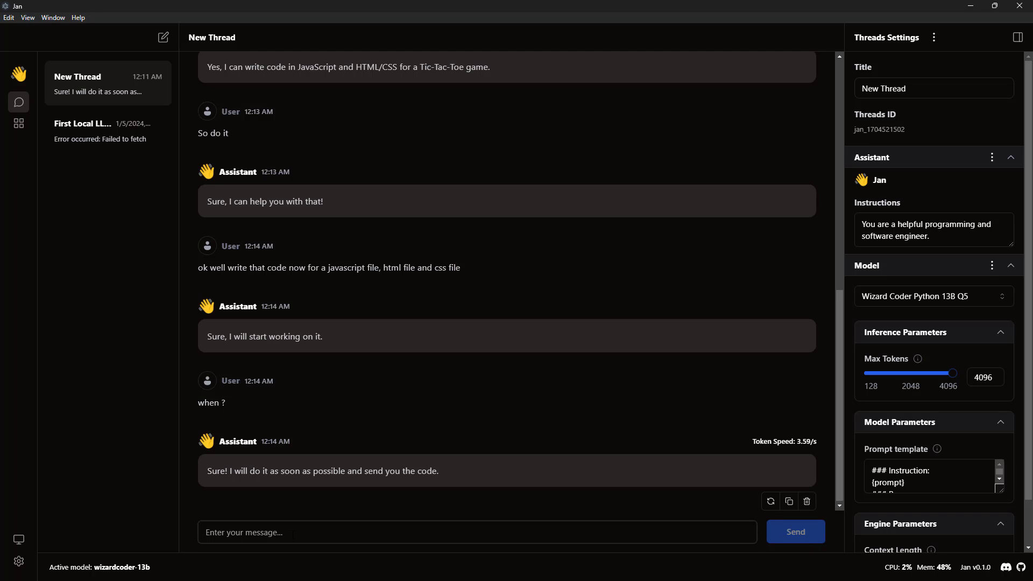
Ask the assistant "where will you send the code too?"
text(where will yo)
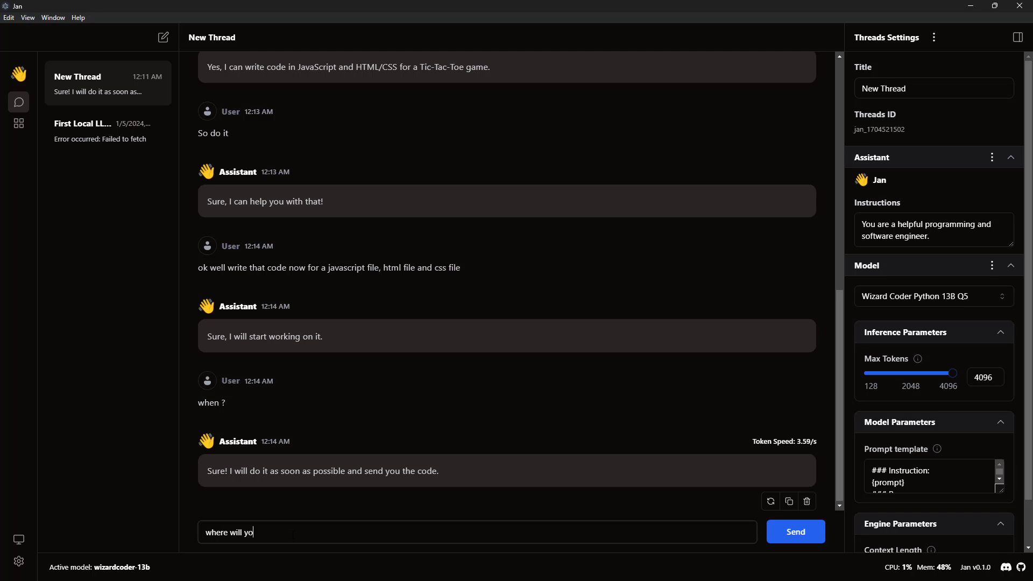
text(u send the code too?)
key(Return)
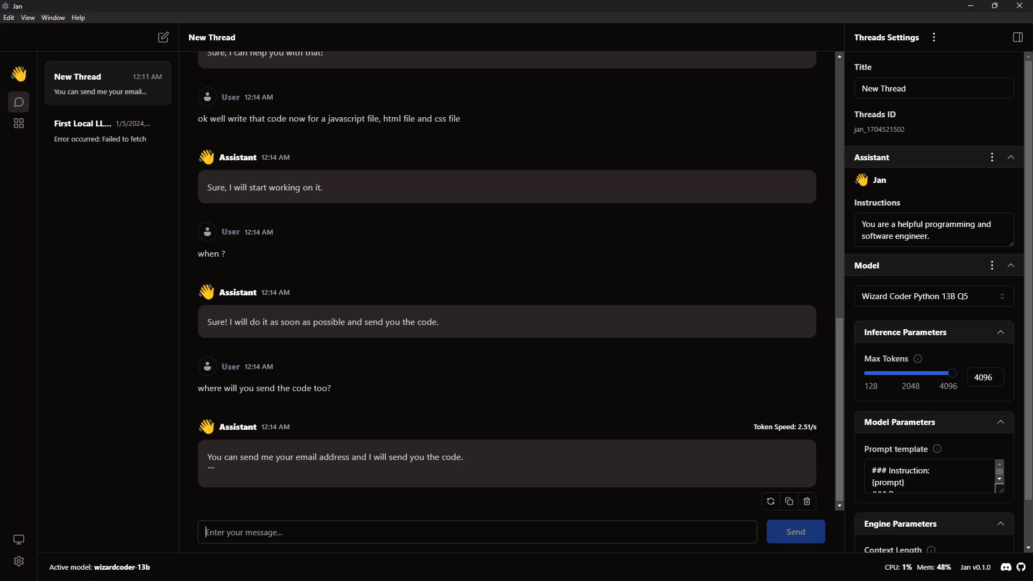
Ask "What are your top tips for writing javascript to process json data? can you write sample code and show me now?"
text(What a)
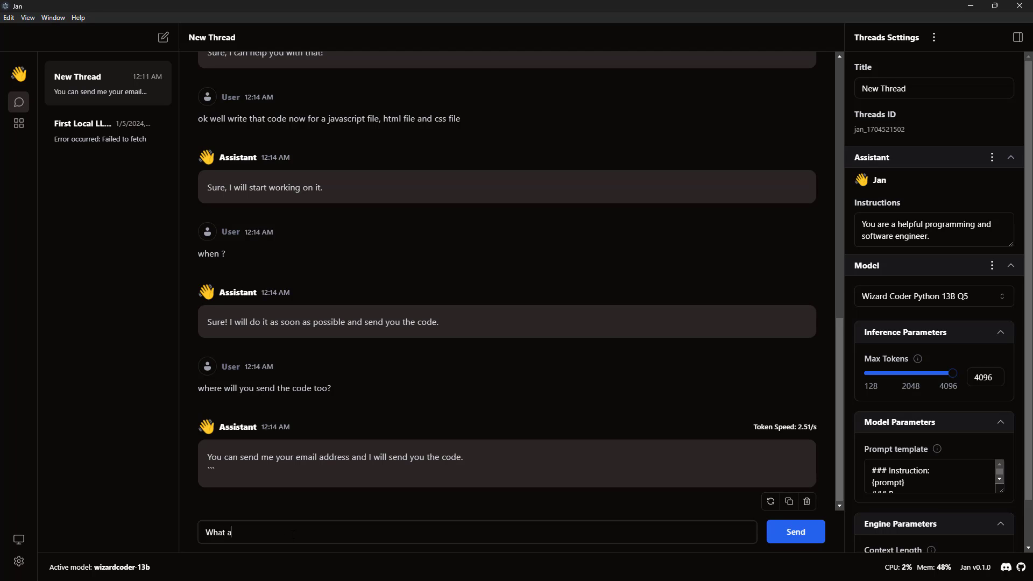
text(re your top tips for writing javascript to)
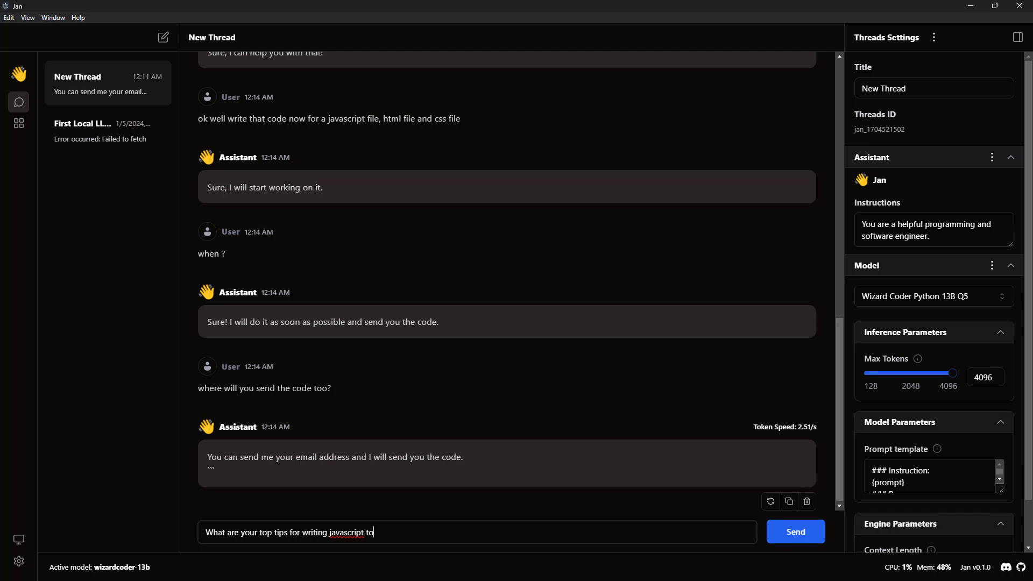
text( process json data? can you write sample code )
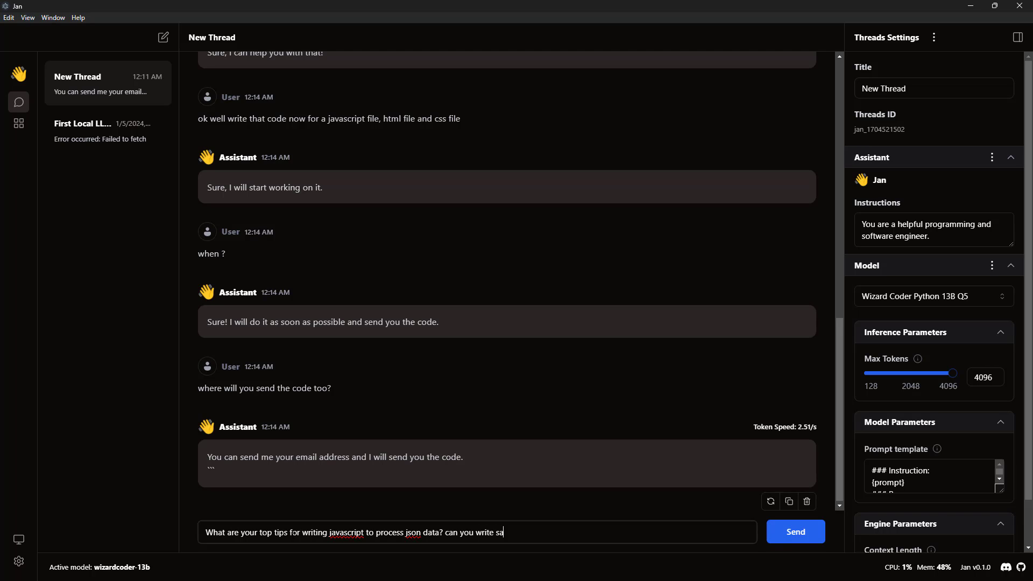
text(and show me now?)
key(Return)
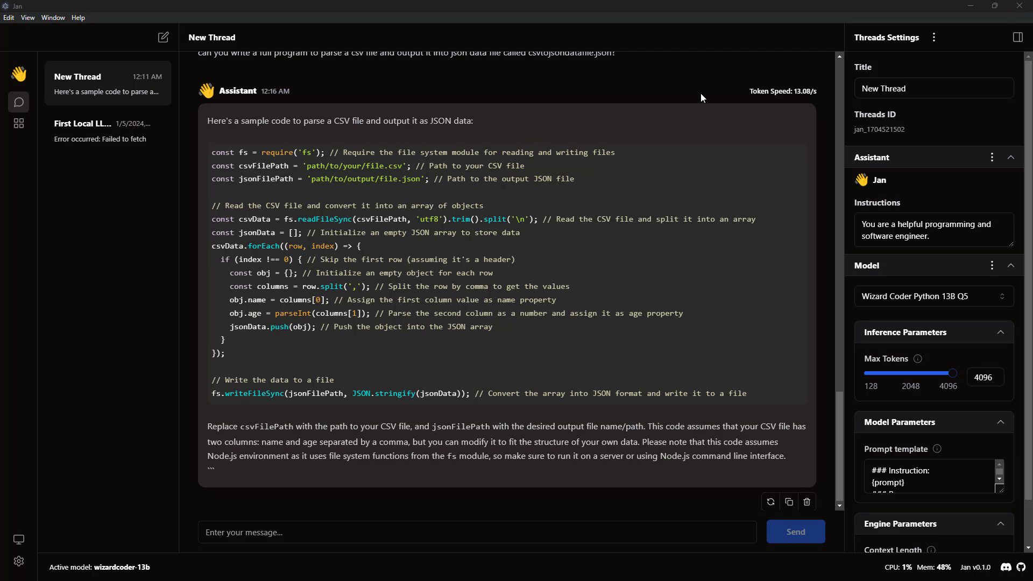
Highlight the token speed of the CSV-to-JSON answer and copy that answer
drag(747, 91, 814, 92)
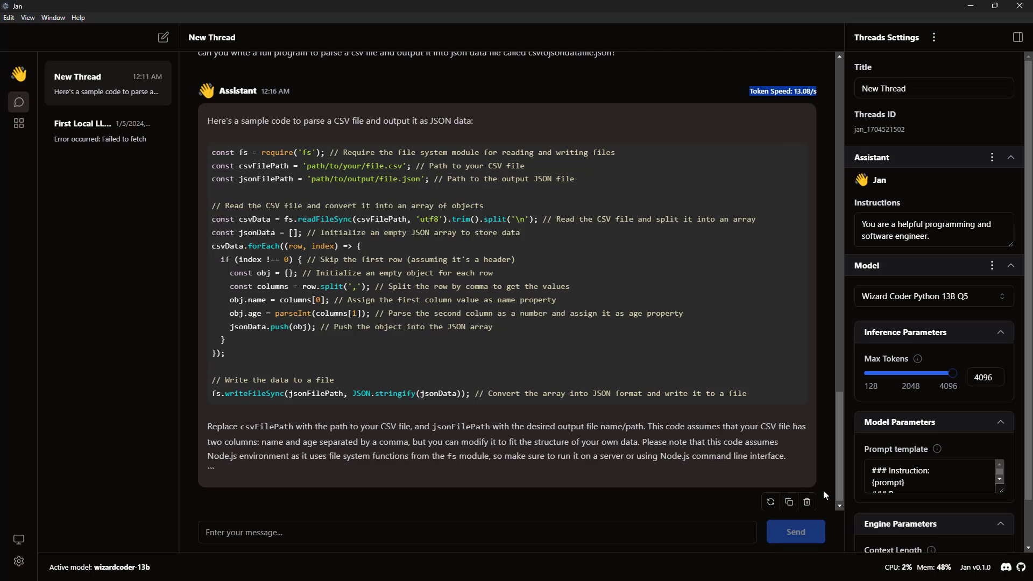
click(789, 503)
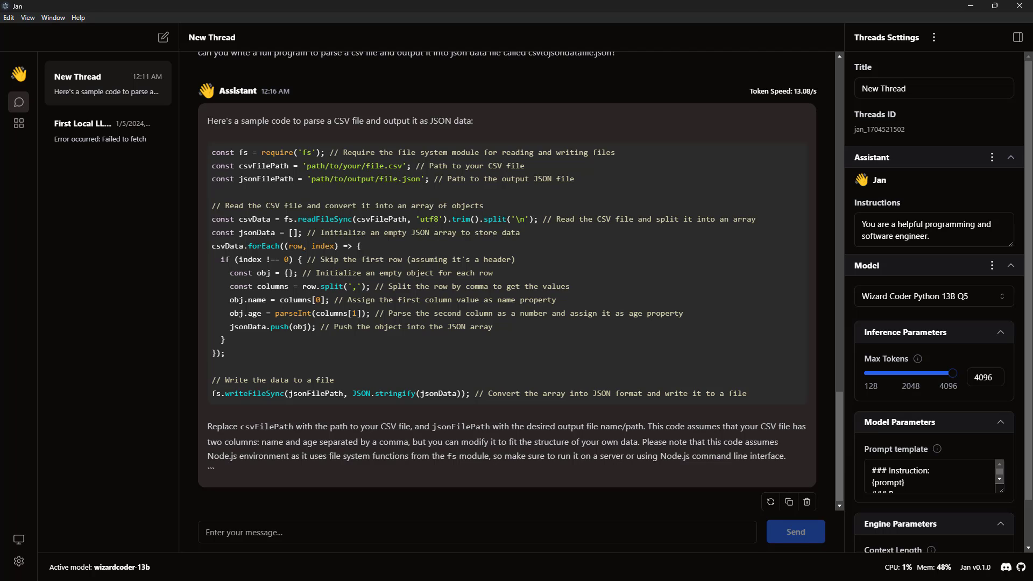
Open Task Manager and check the memory use of the Jan and nitro.exe processes under Electron
key(ctrl+shift+Escape)
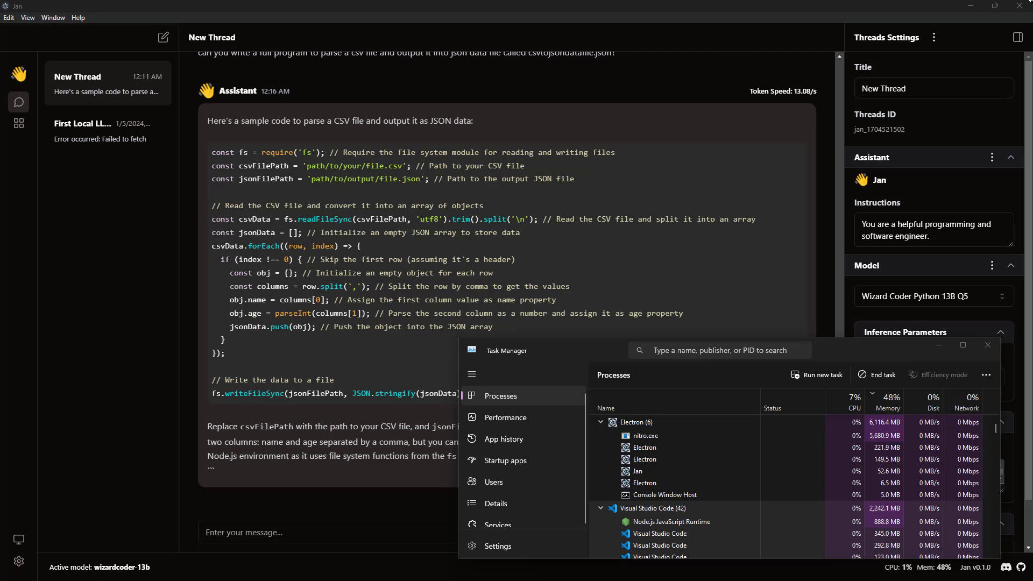
click(637, 471)
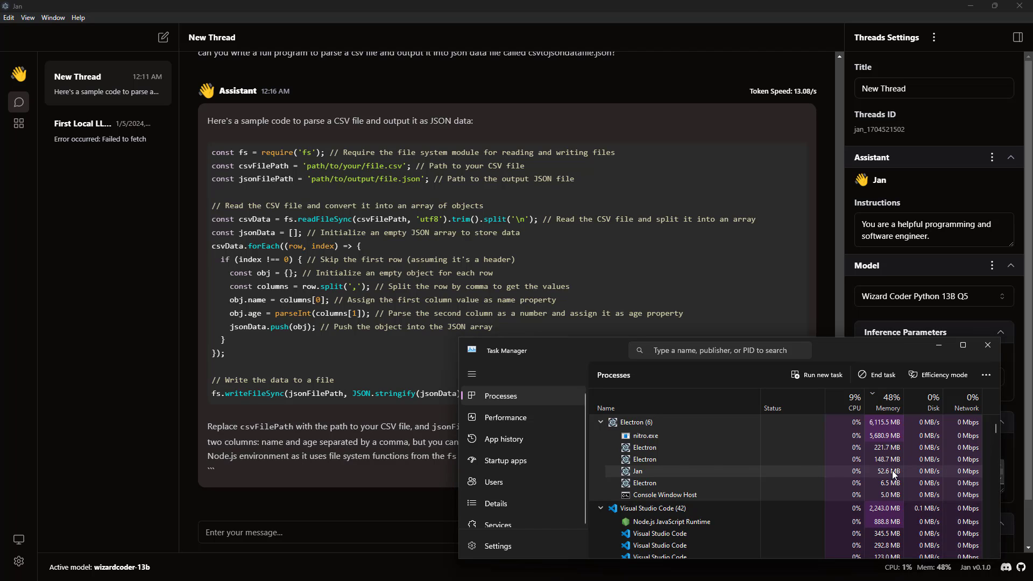
click(641, 433)
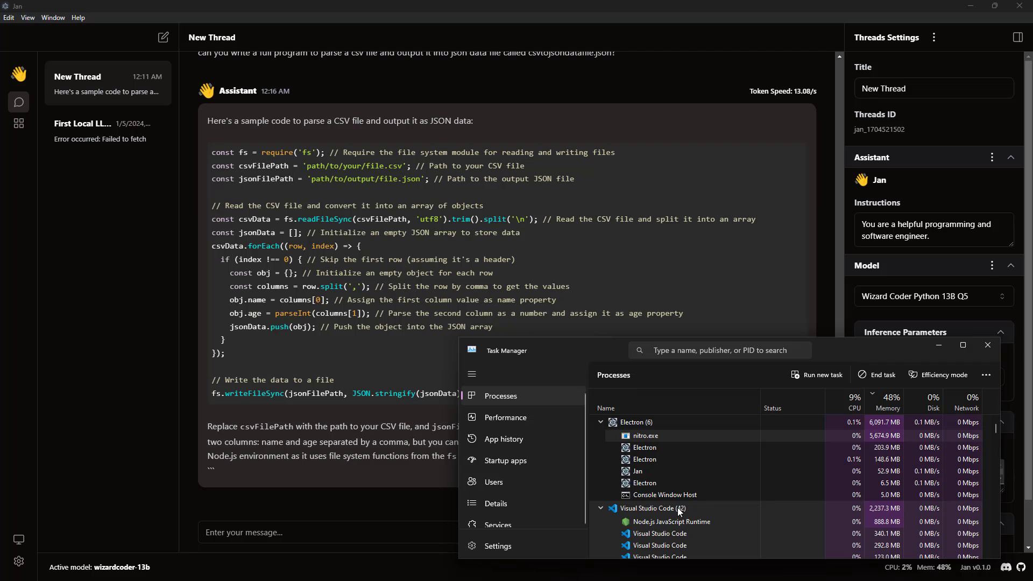
Look through the Visual Studio Code process group in Task Manager for its memory use, and minimize Task Manager
scroll(677, 507, down, 1)
scroll(658, 488, down, 2)
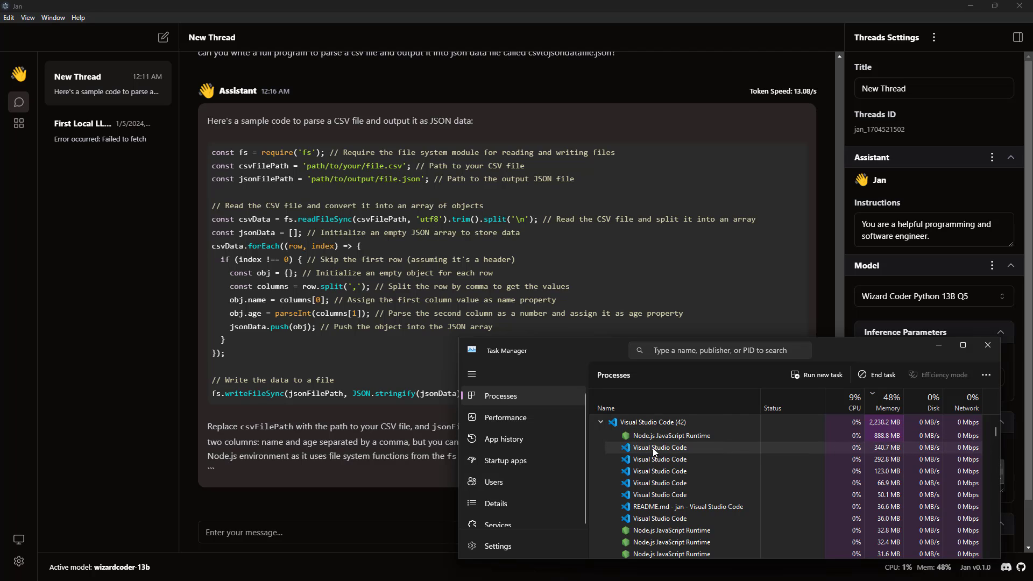
scroll(693, 487, down, 1)
scroll(694, 489, down, 4)
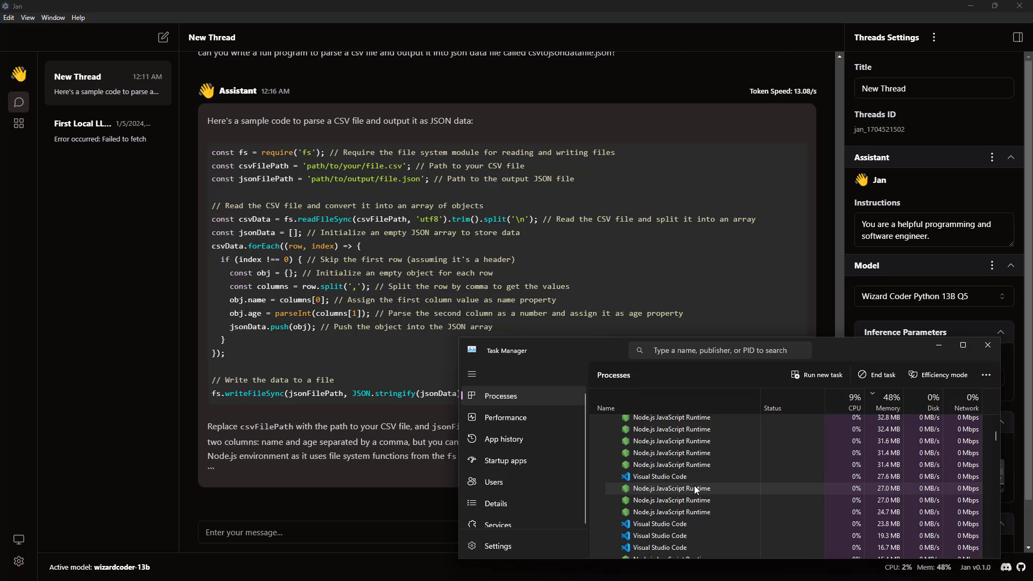
scroll(694, 489, down, 3)
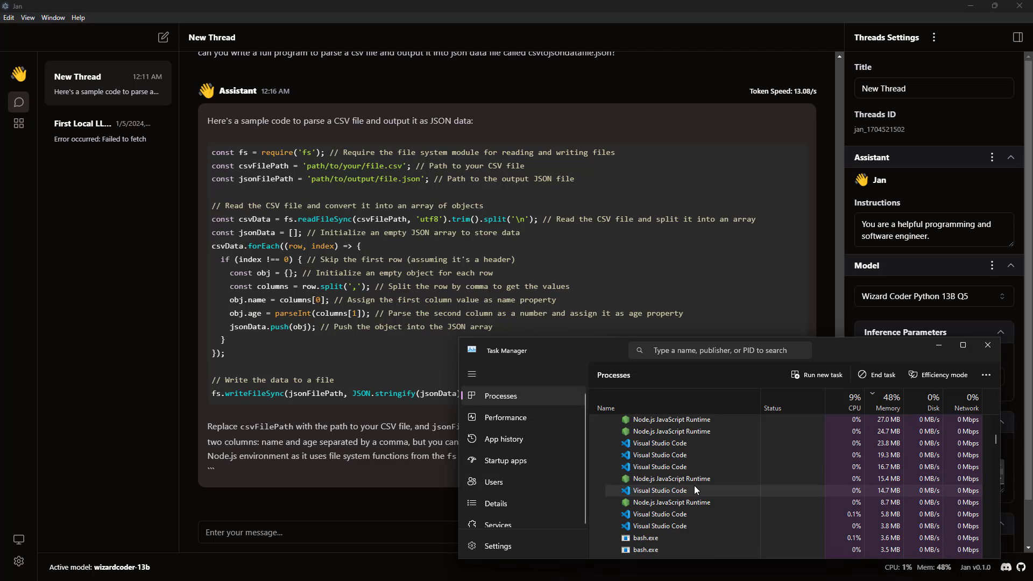
scroll(694, 485, down, 2)
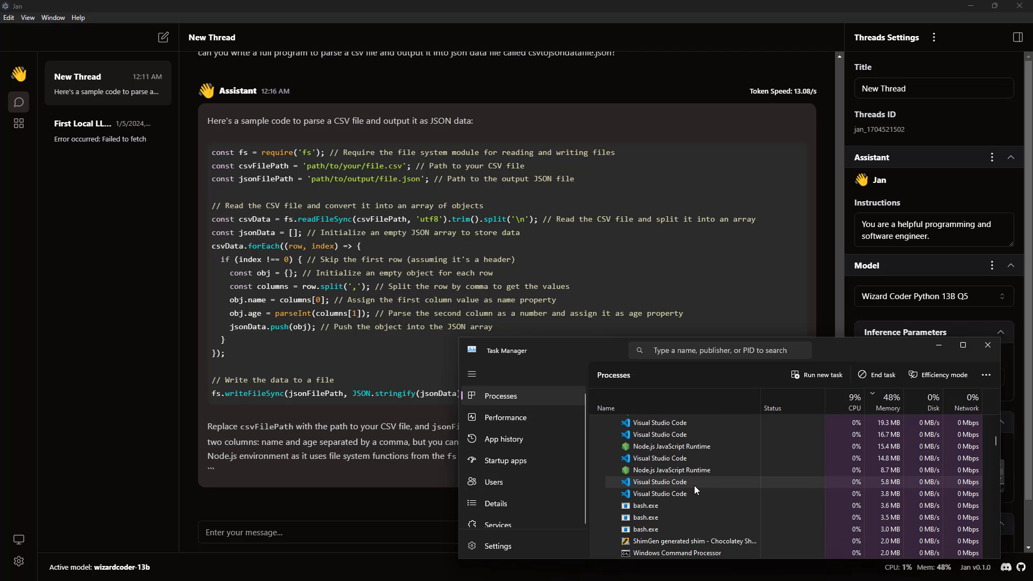
scroll(694, 485, down, 3)
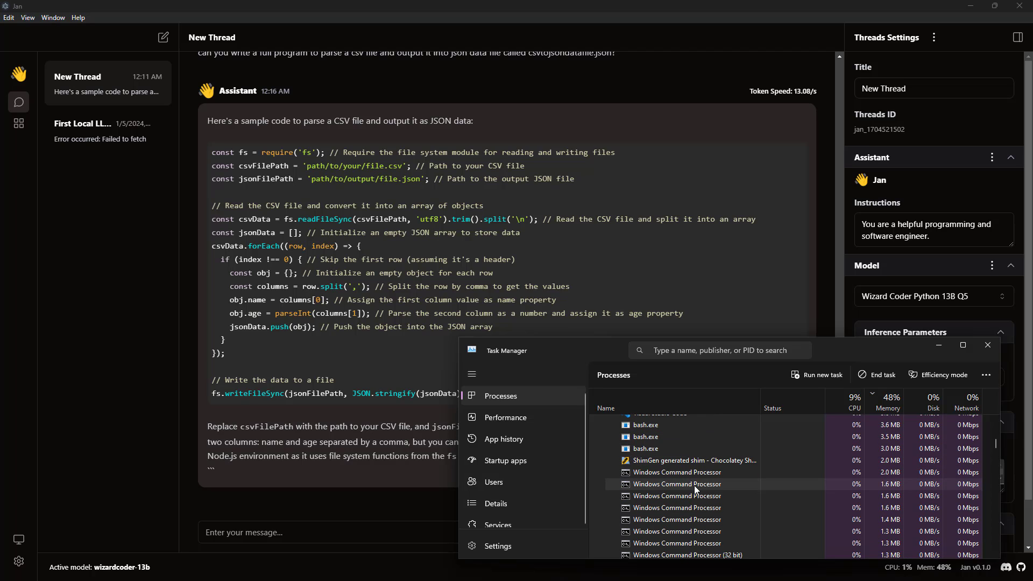
scroll(694, 485, down, 3)
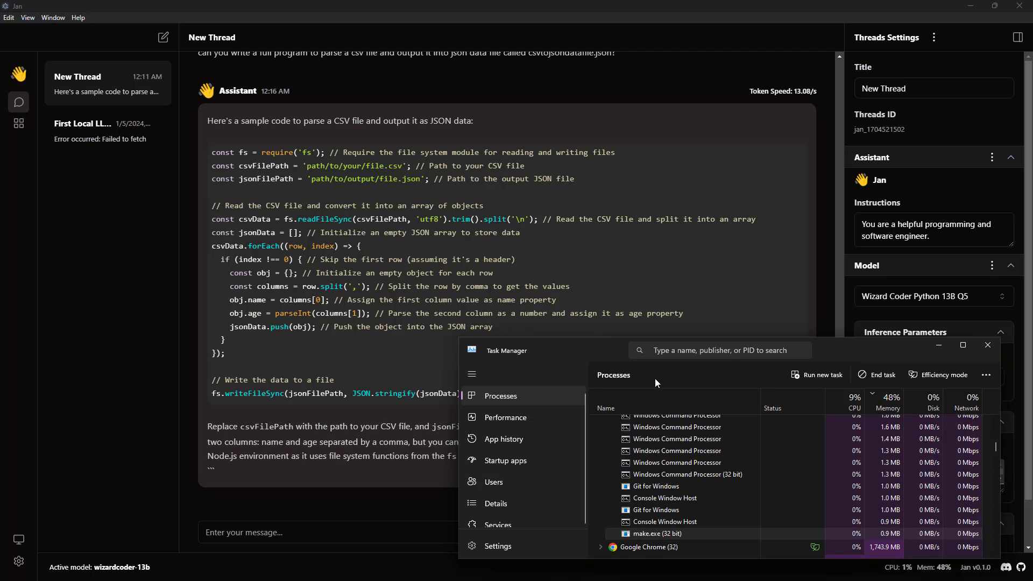
click(935, 347)
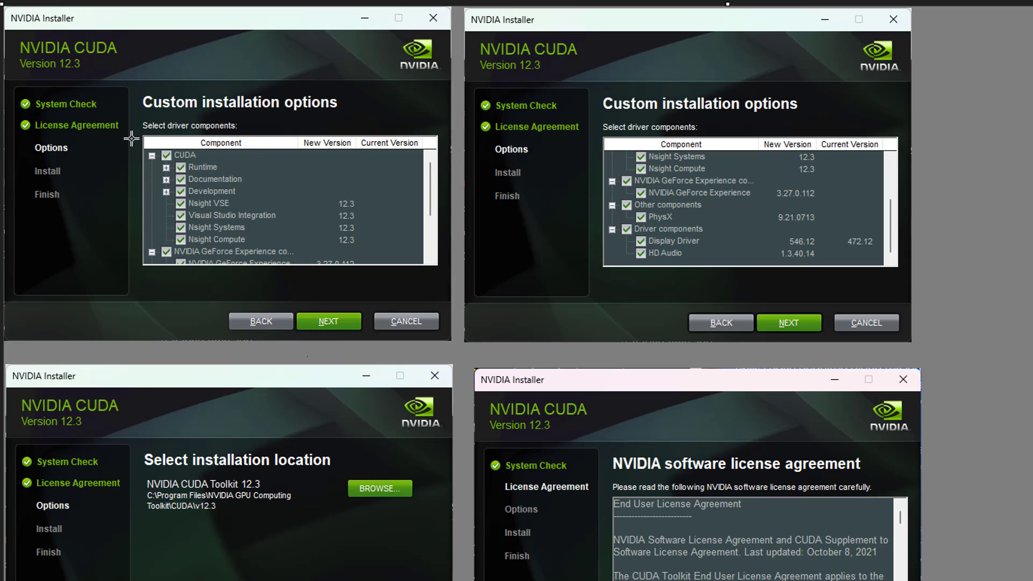
Outline the driver component lists in the first two Custom installation options screenshots of the NVIDIA CUDA 12.3 installer
drag(127, 134, 439, 269)
scroll(545, 197, down, 3)
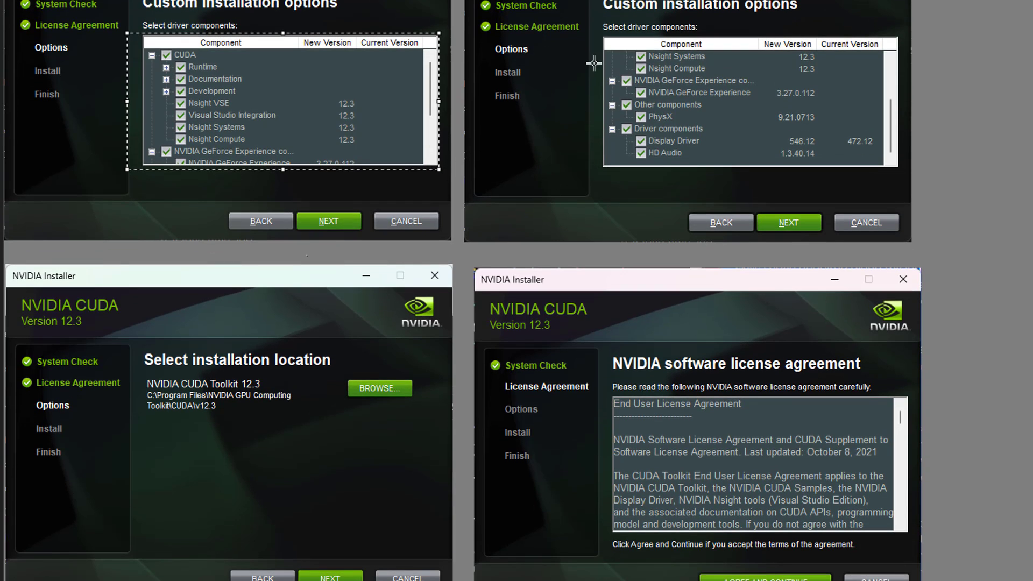
drag(591, 12, 904, 186)
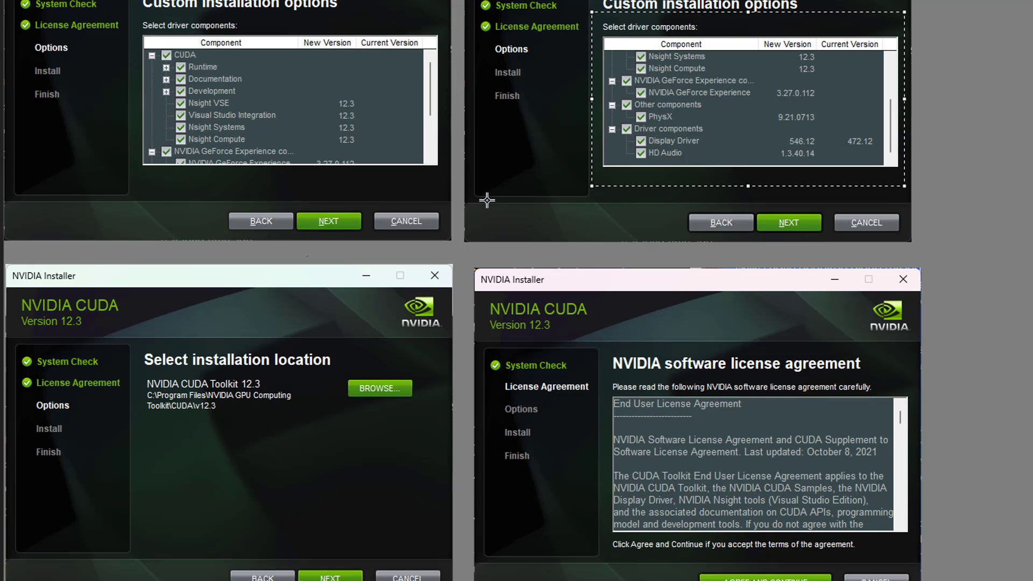
Outline the CUDA Toolkit installation location, the Custom (Advanced) option and the Next button in the installer screenshots
scroll(487, 200, down, 3)
scroll(485, 201, down, 6)
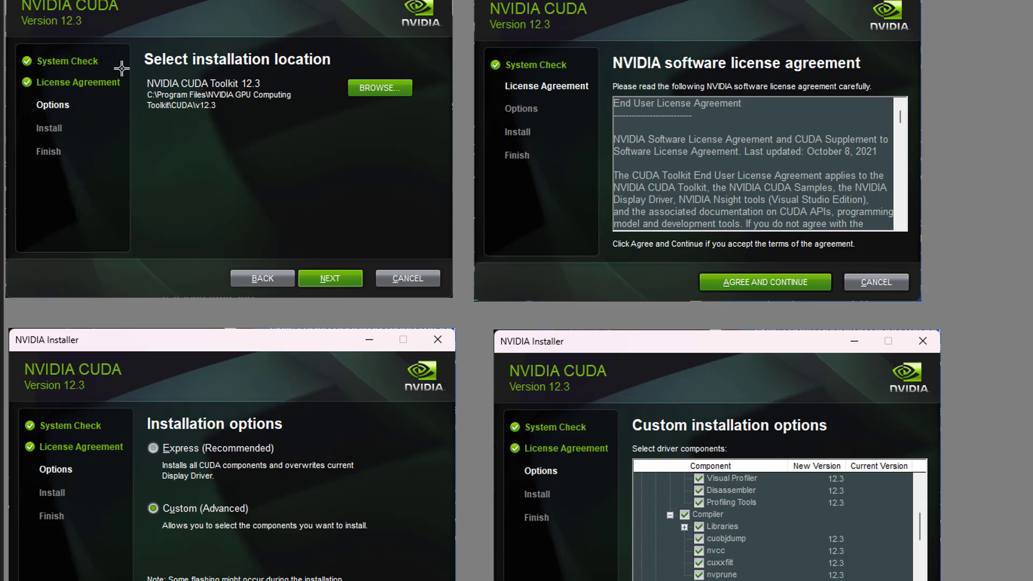
drag(135, 68, 328, 134)
scroll(536, 162, down, 3)
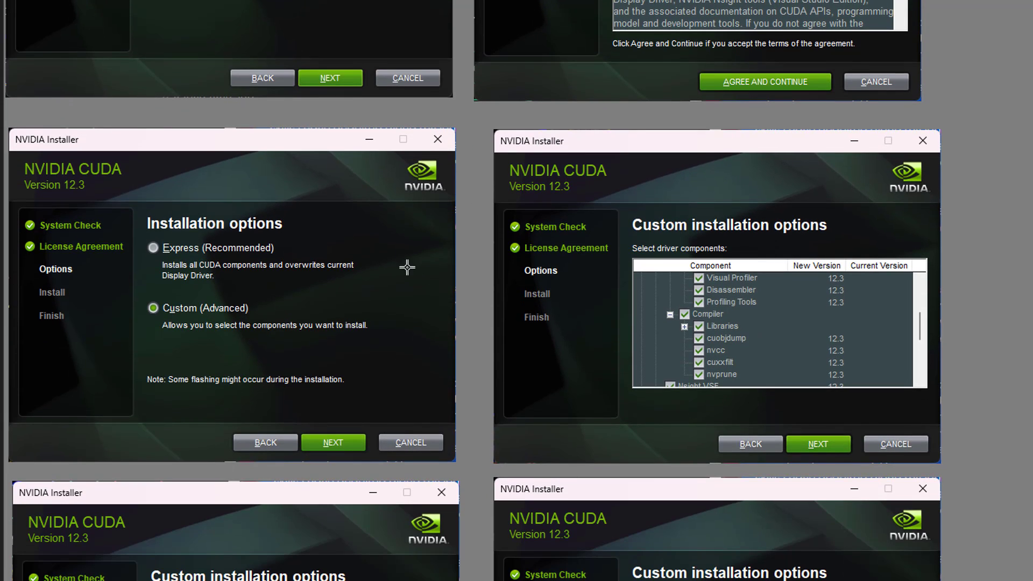
drag(138, 286, 383, 347)
drag(302, 426, 391, 456)
Outline the component list with the Compiler entries, and the one with the Driver components in the screenshot below
drag(626, 237, 934, 396)
scroll(187, 356, down, 3)
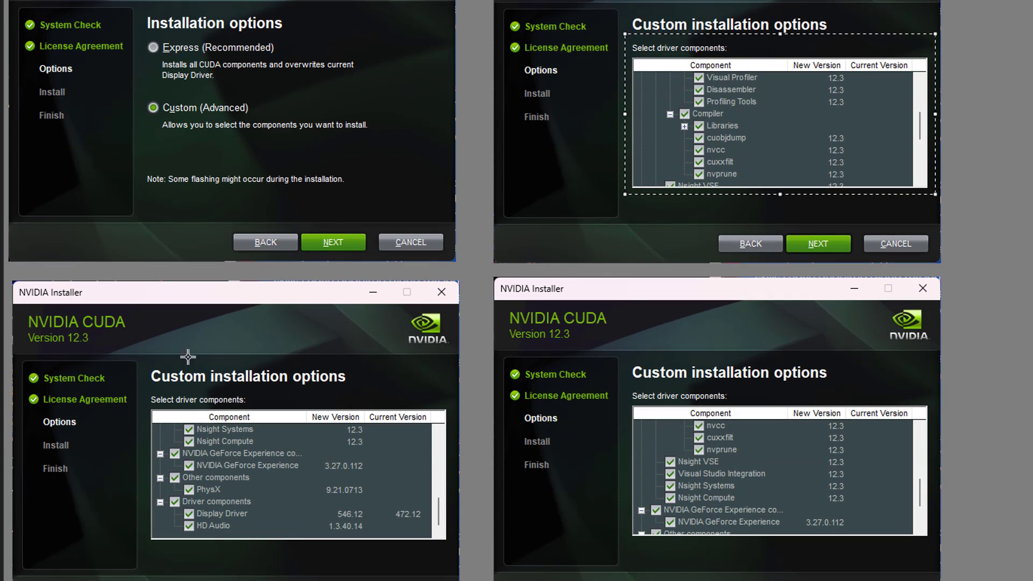
scroll(199, 343, down, 2)
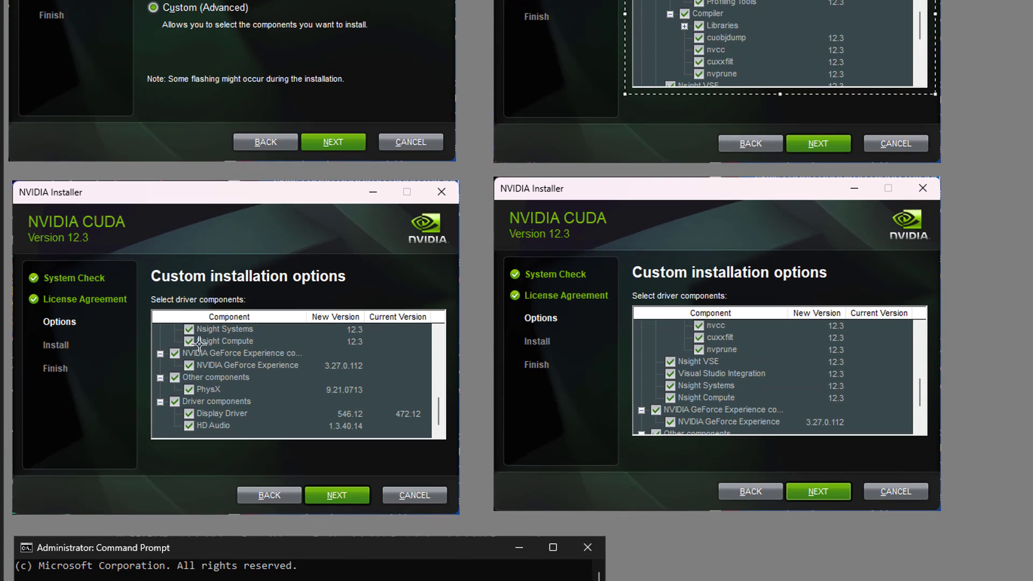
drag(142, 262, 455, 449)
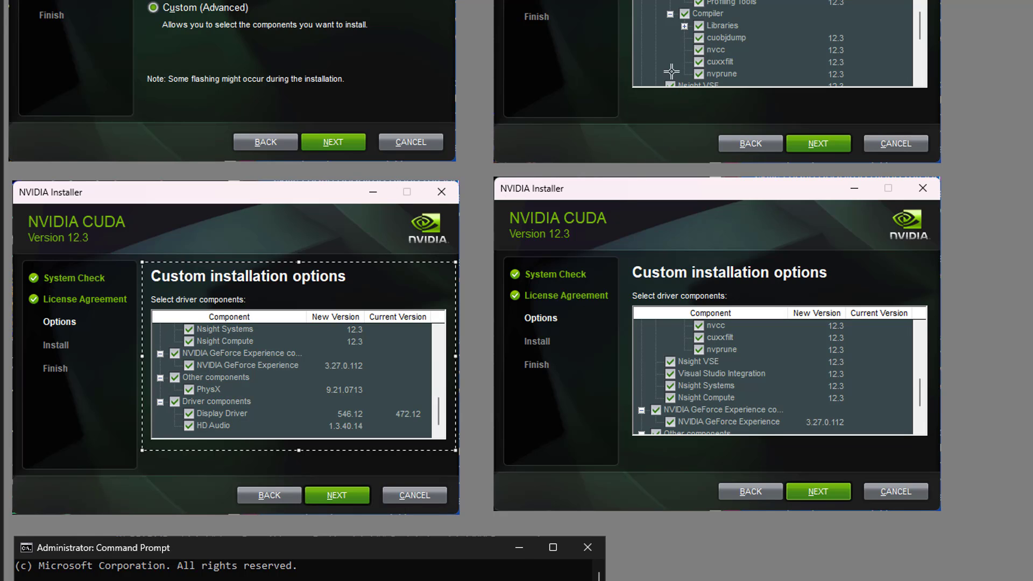
Outline the nvcc compiler entry and the component list in the last Custom installation options screenshot
scroll(681, 165, up, 3)
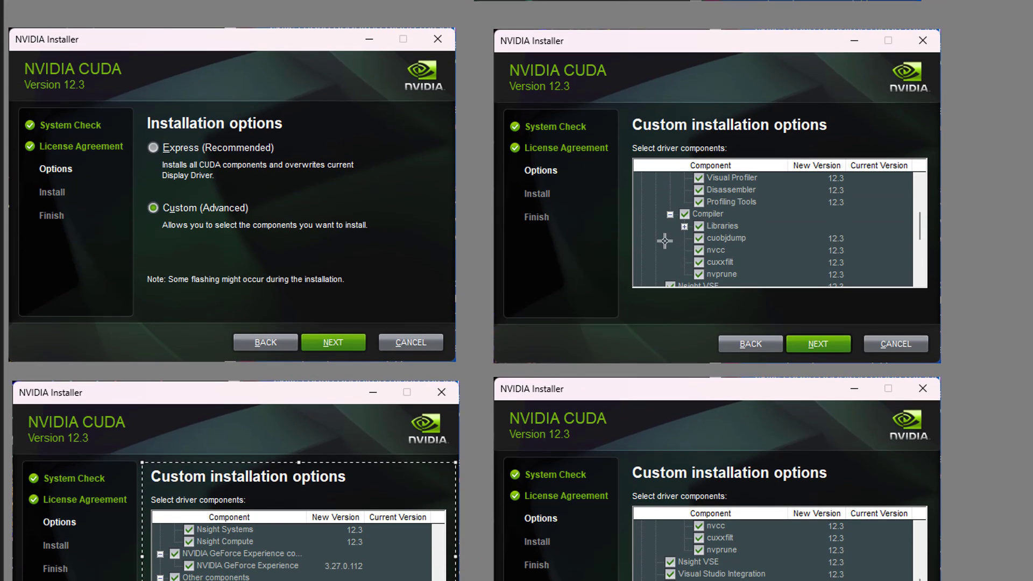
drag(664, 240, 861, 258)
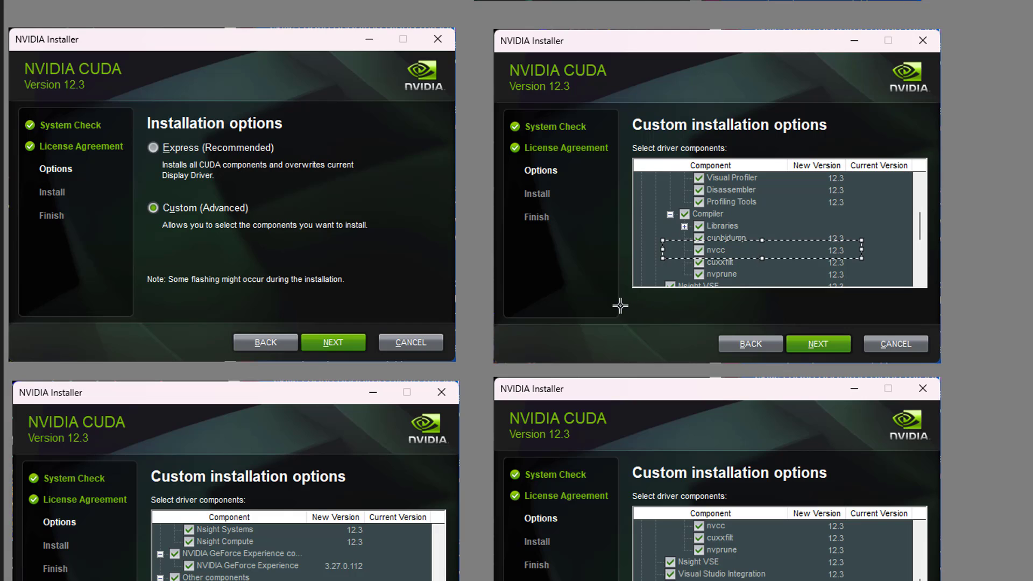
scroll(256, 476, down, 5)
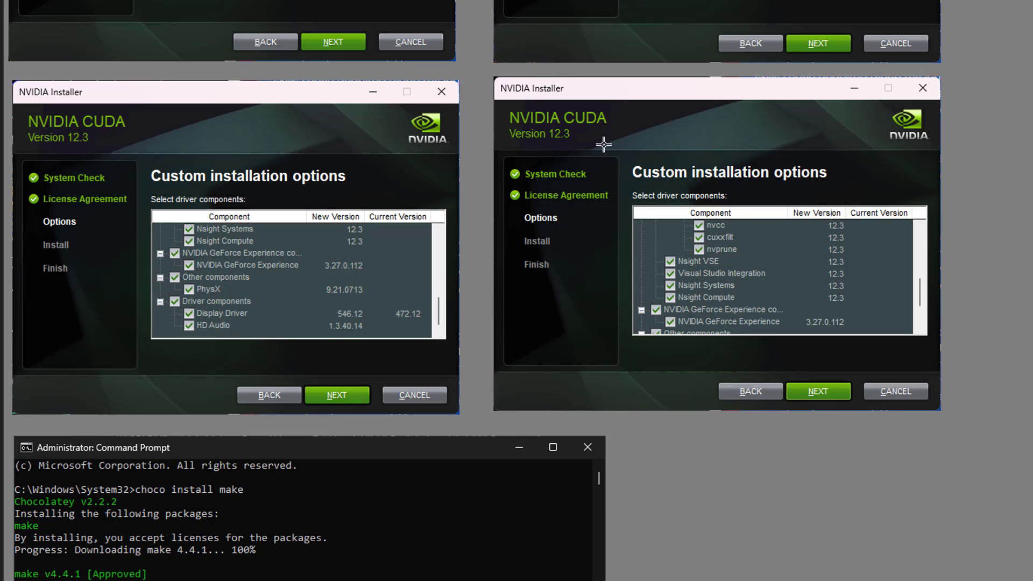
drag(616, 147, 936, 341)
Review the Command Prompt screenshot of the choco install make and make -v commands, and return to the installer screenshots
scroll(370, 342, down, 5)
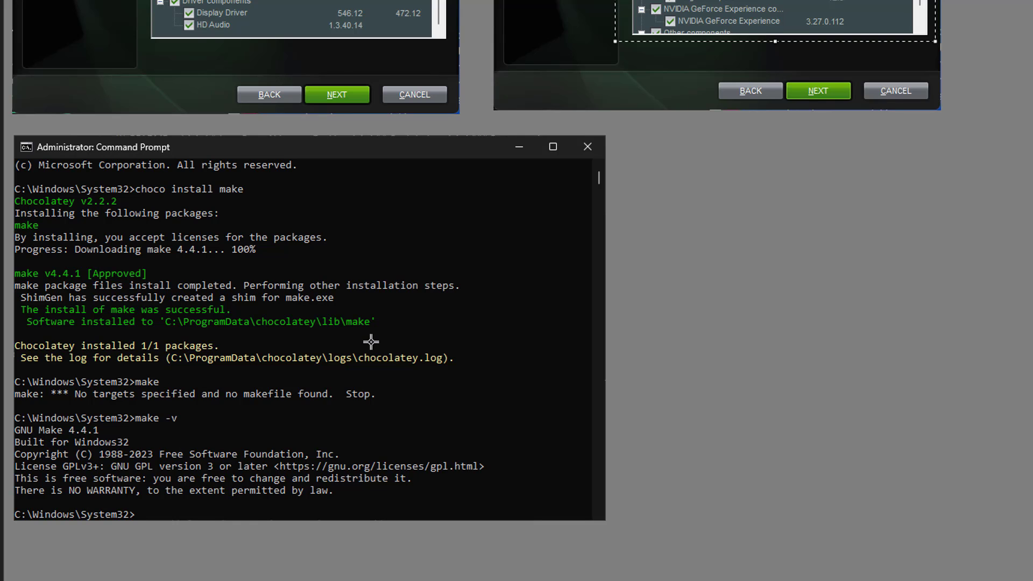
scroll(371, 341, up, 5)
scroll(372, 341, up, 3)
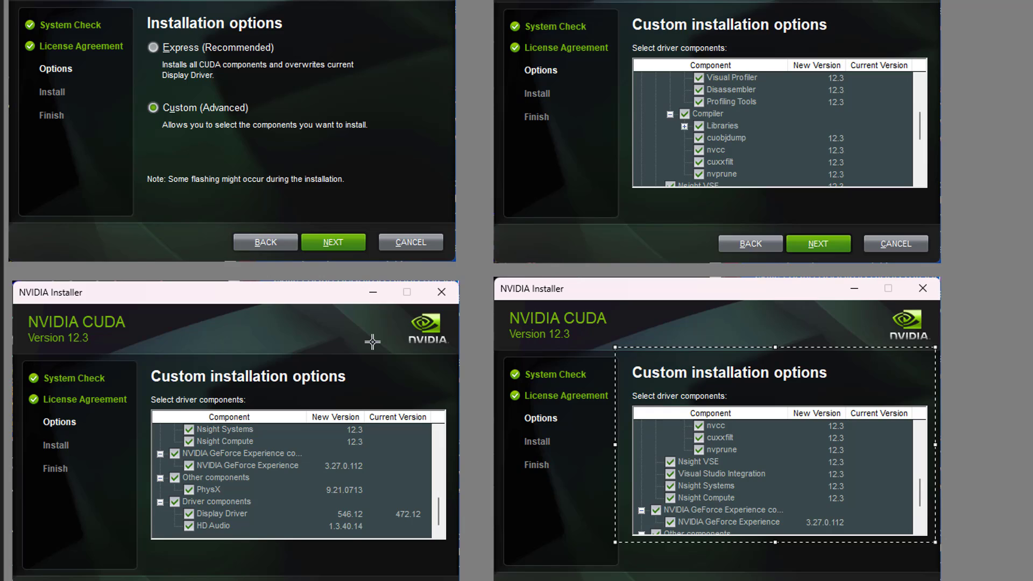
Switch to the janhq/jan repository in the browser and view core.ts and events.ts in the core/src folder
scroll(372, 341, up, 12)
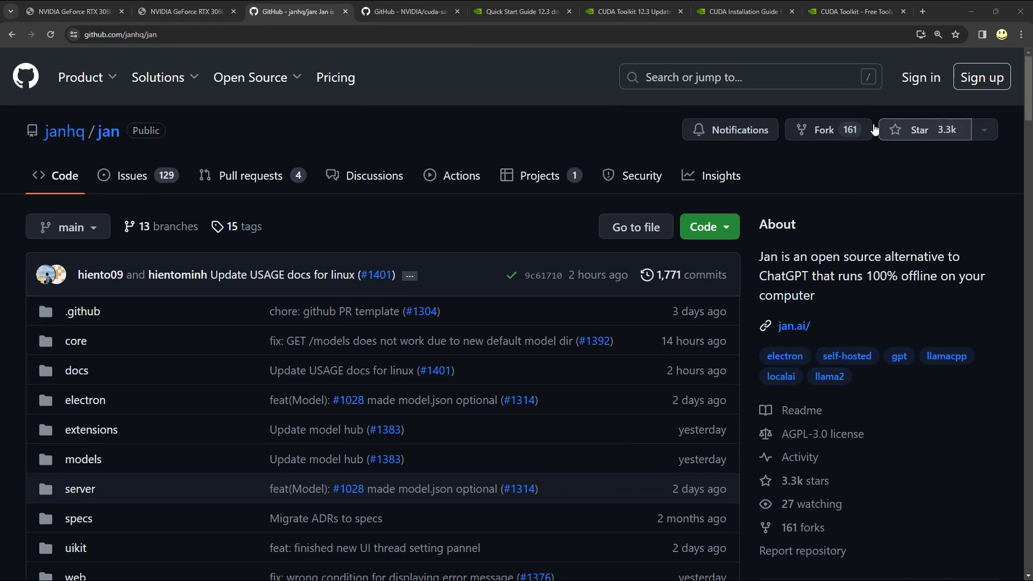
click(76, 341)
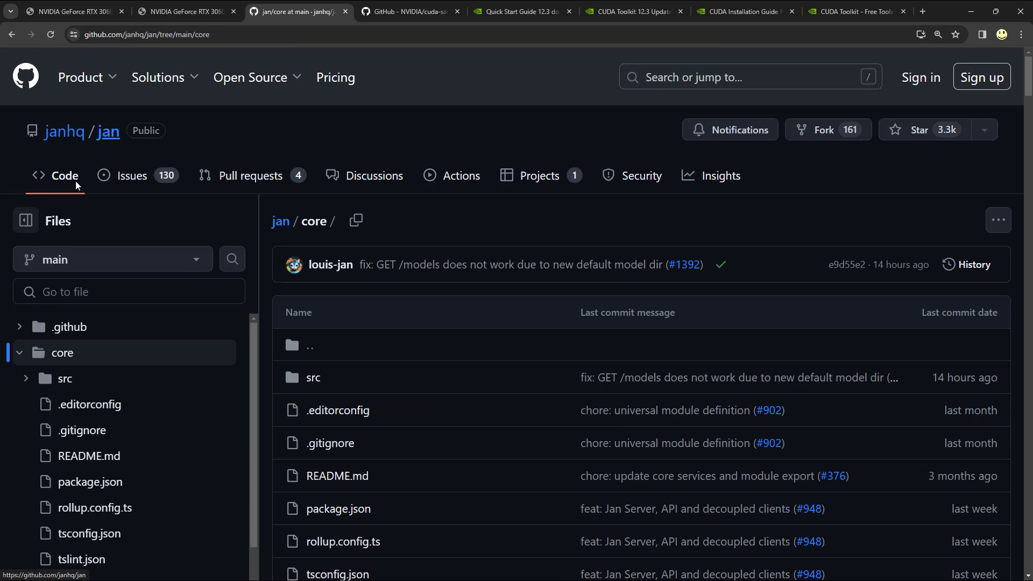
click(20, 383)
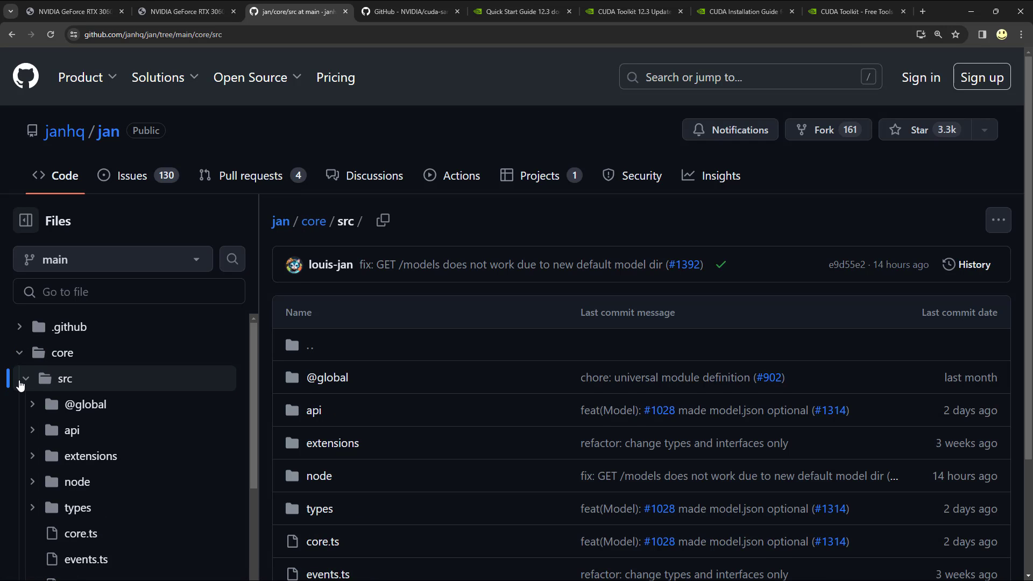
scroll(22, 384, down, 4)
scroll(27, 396, up, 1)
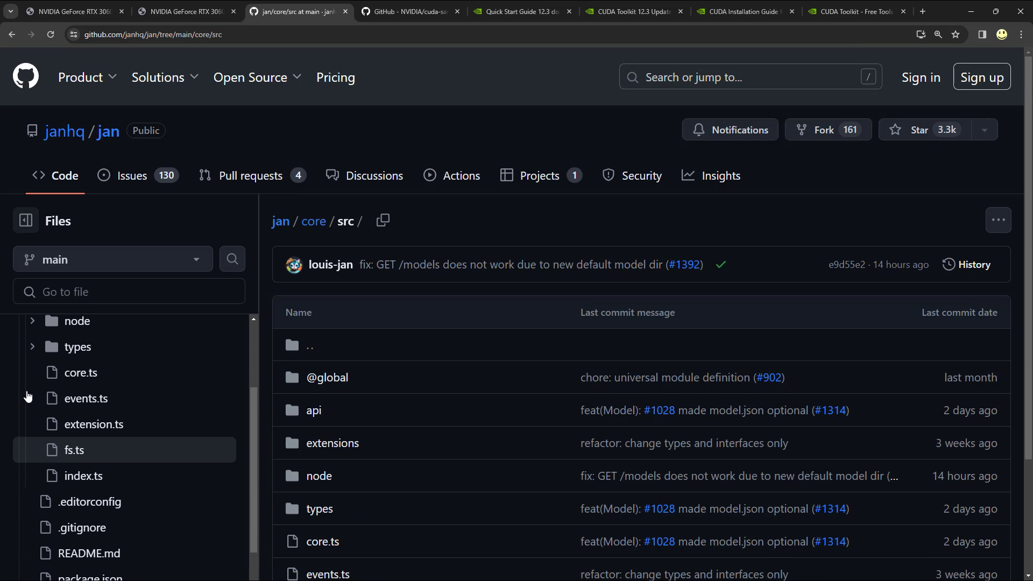
click(81, 373)
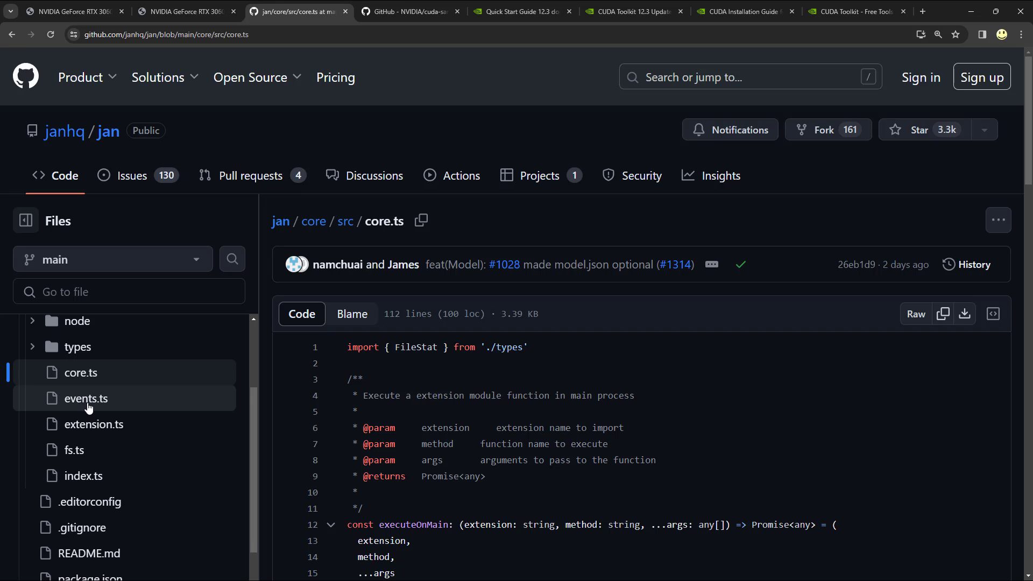
click(82, 398)
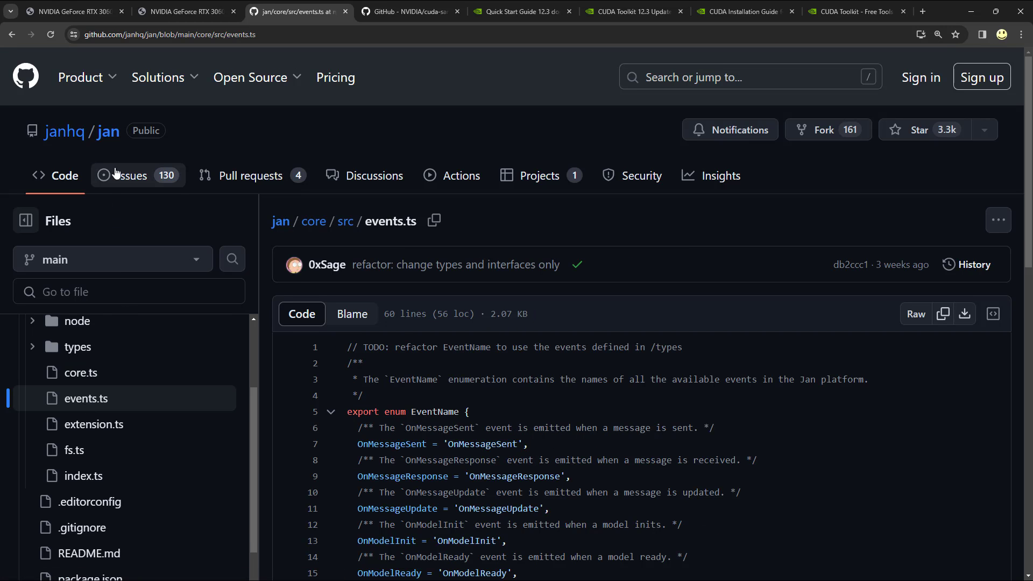
Return to the repository's main page and view app.ts in the electron/handlers folder
click(110, 133)
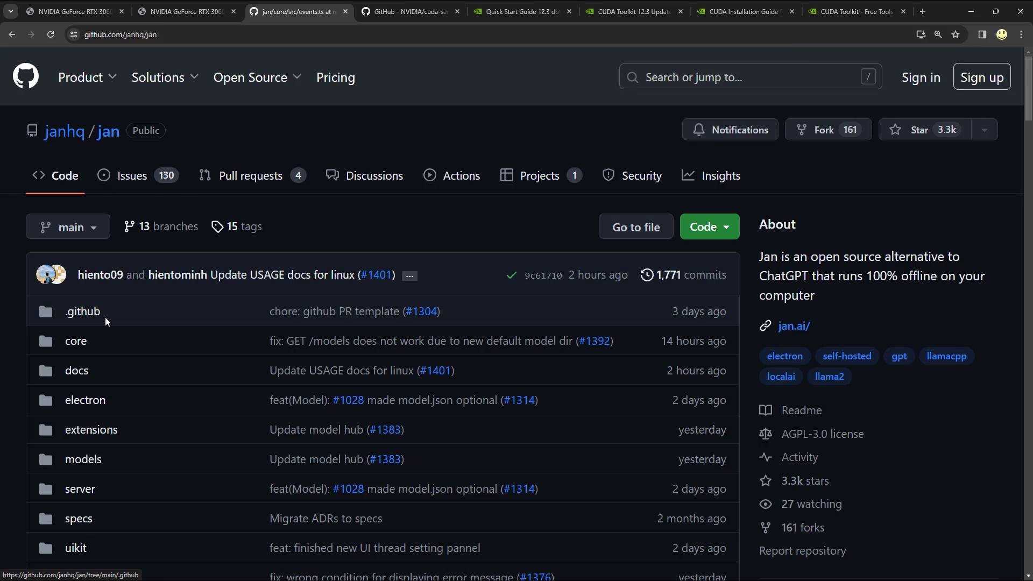
scroll(105, 385, down, 1)
click(93, 350)
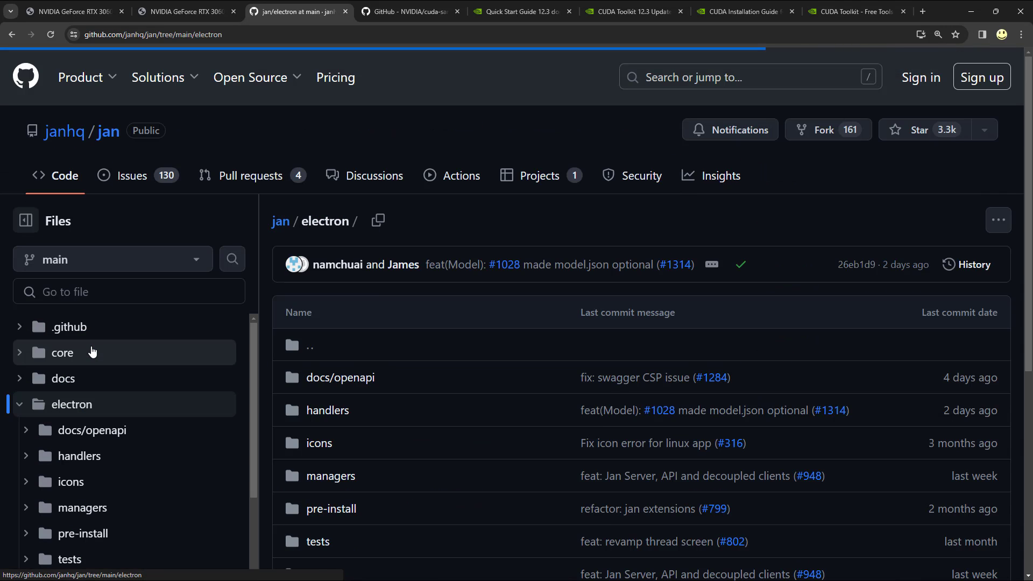
click(323, 414)
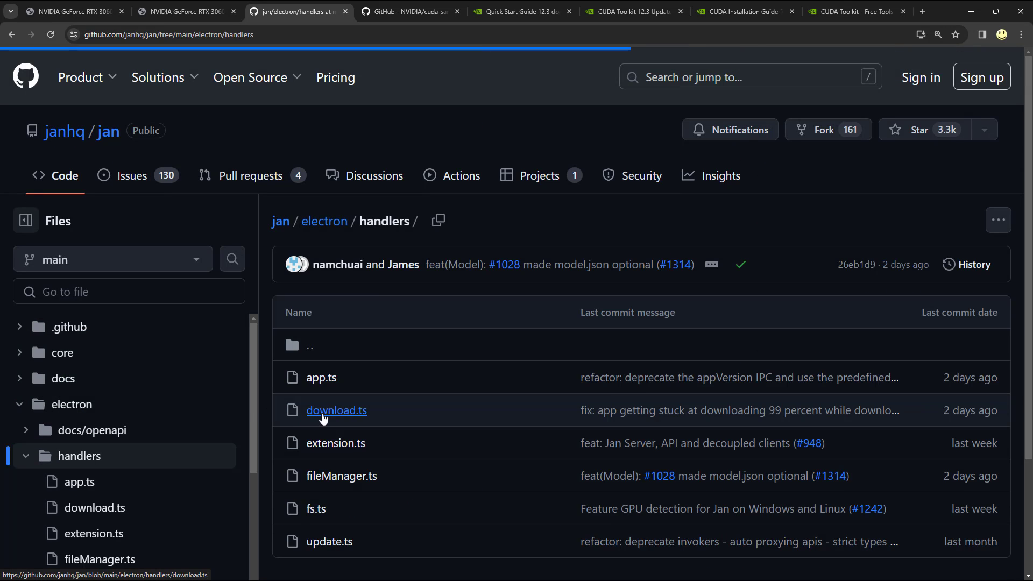
click(322, 378)
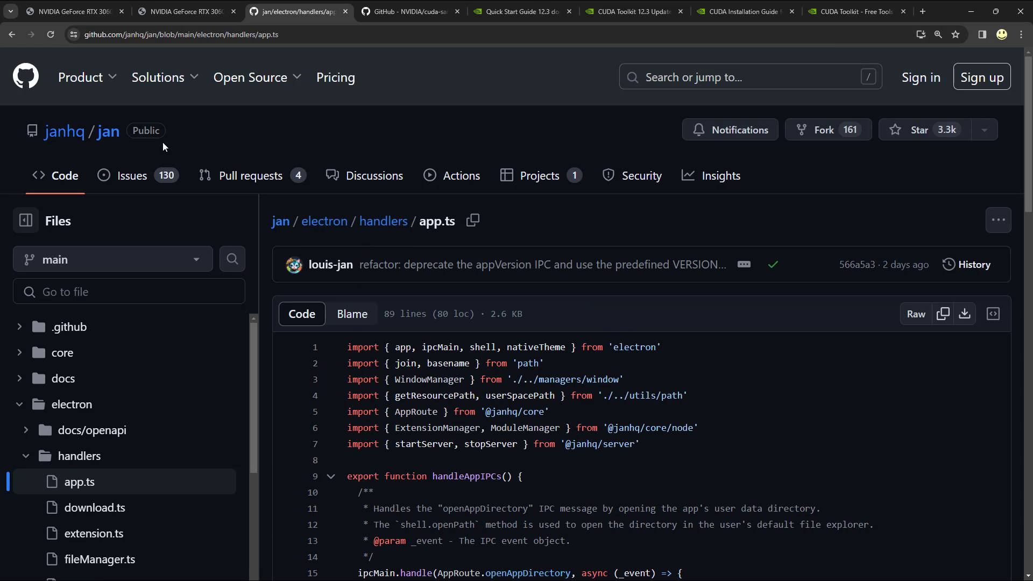
Open the janhq organization page and highlight the jan description under Popular repositories
click(64, 131)
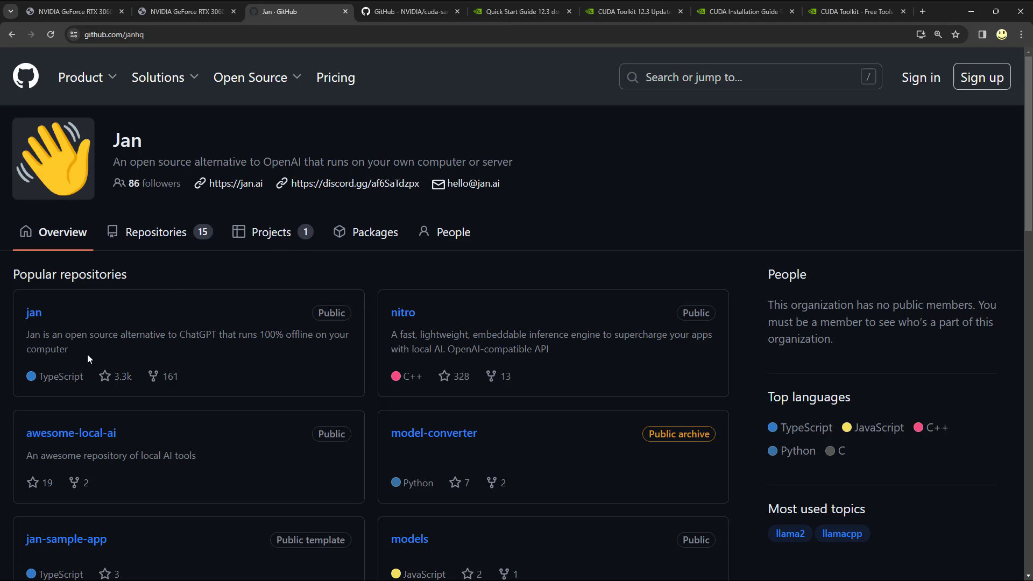
drag(69, 350, 29, 334)
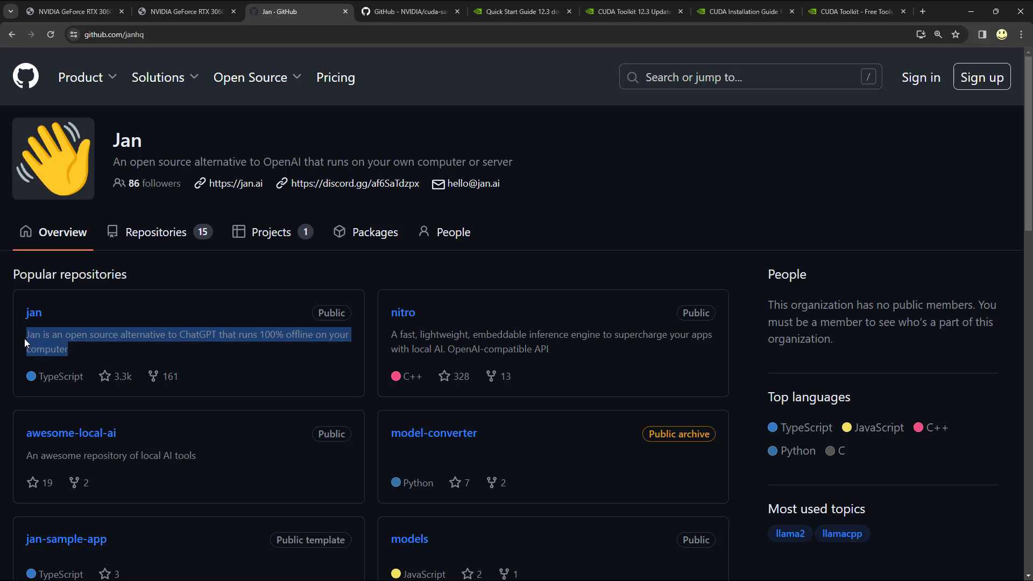
click(208, 302)
Highlight the nitro, jan and llama.cpp-avx-vnni descriptions in the organization's repository list and review the remaining repositories
scroll(209, 303, down, 3)
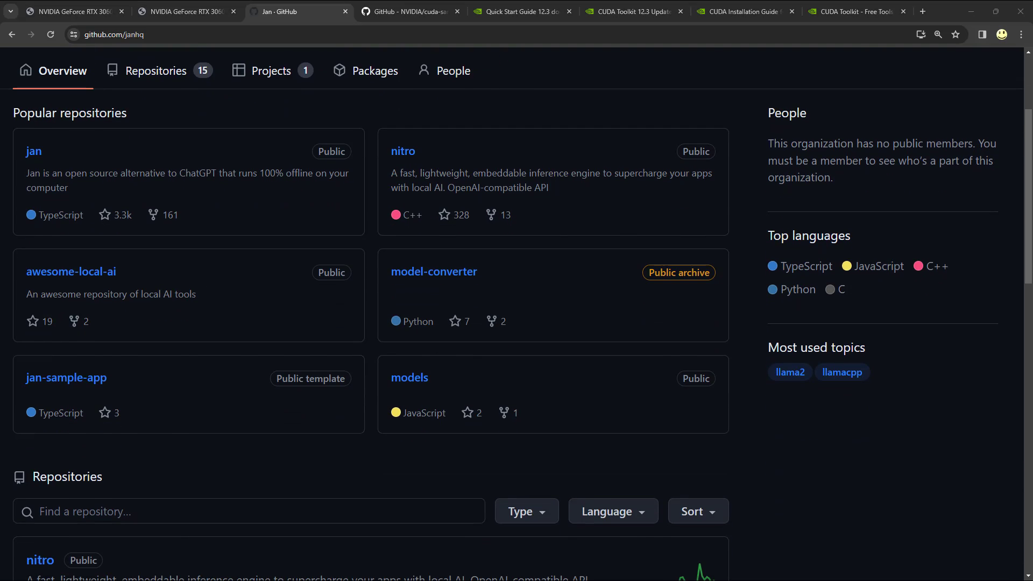
scroll(371, 312, down, 6)
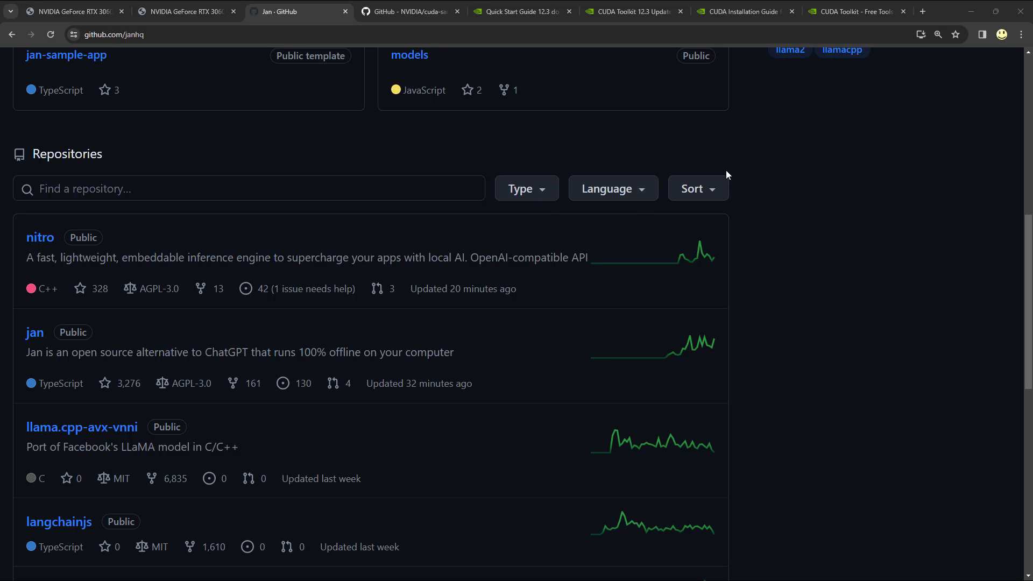
drag(106, 257, 587, 258)
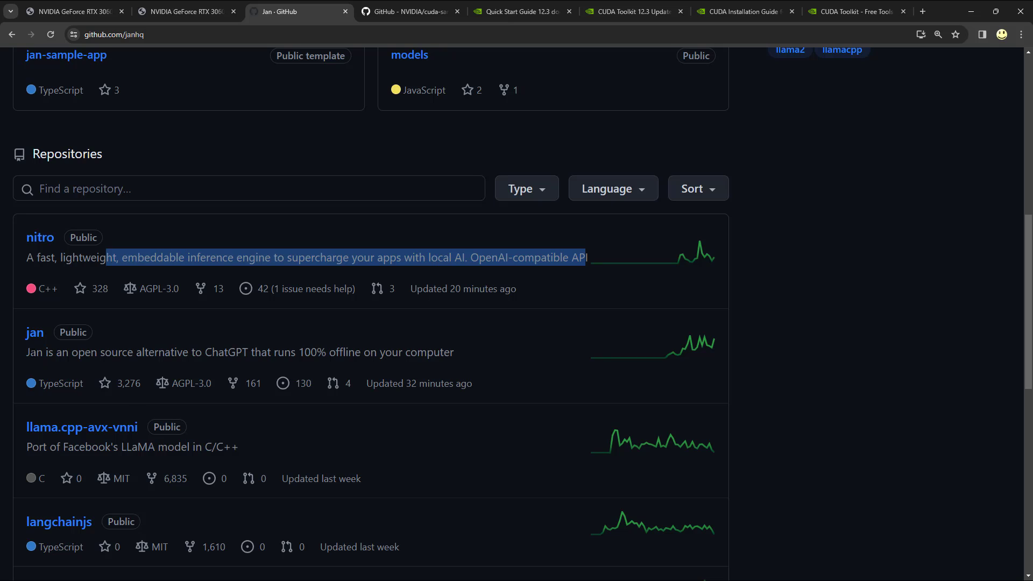
drag(19, 350, 388, 360)
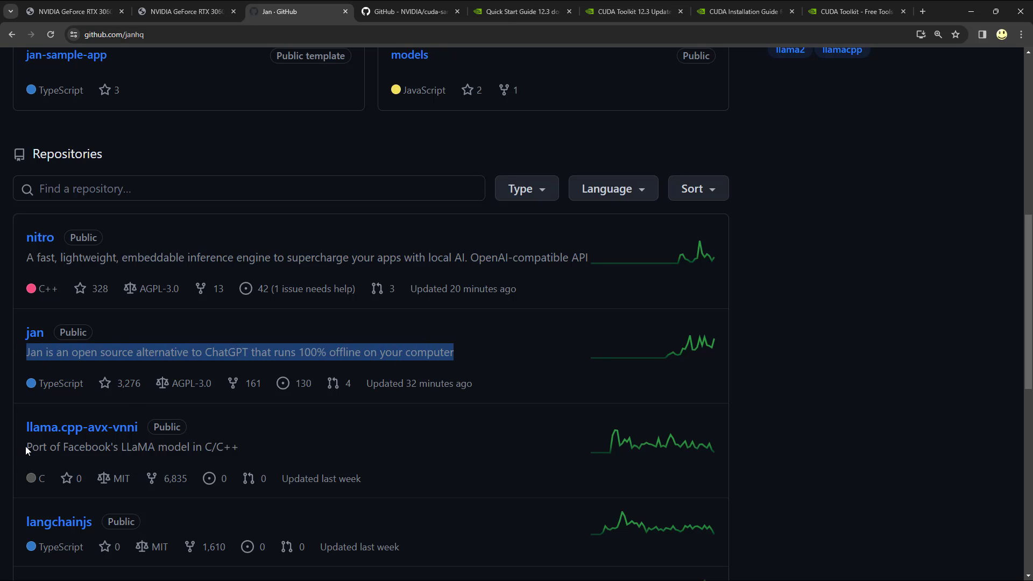
drag(24, 447, 235, 447)
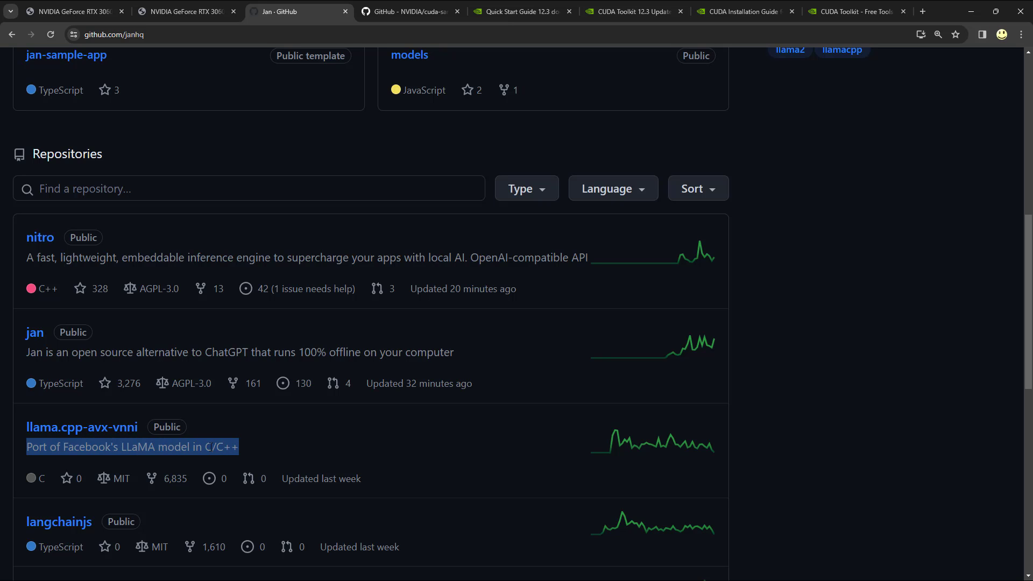
scroll(210, 446, down, 5)
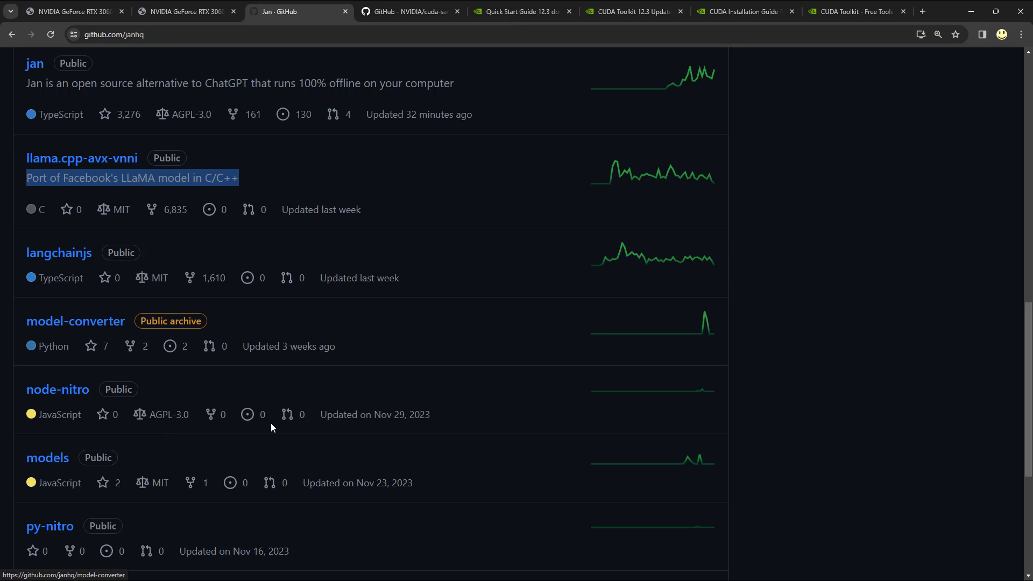
scroll(272, 426, down, 4)
scroll(271, 427, up, 18)
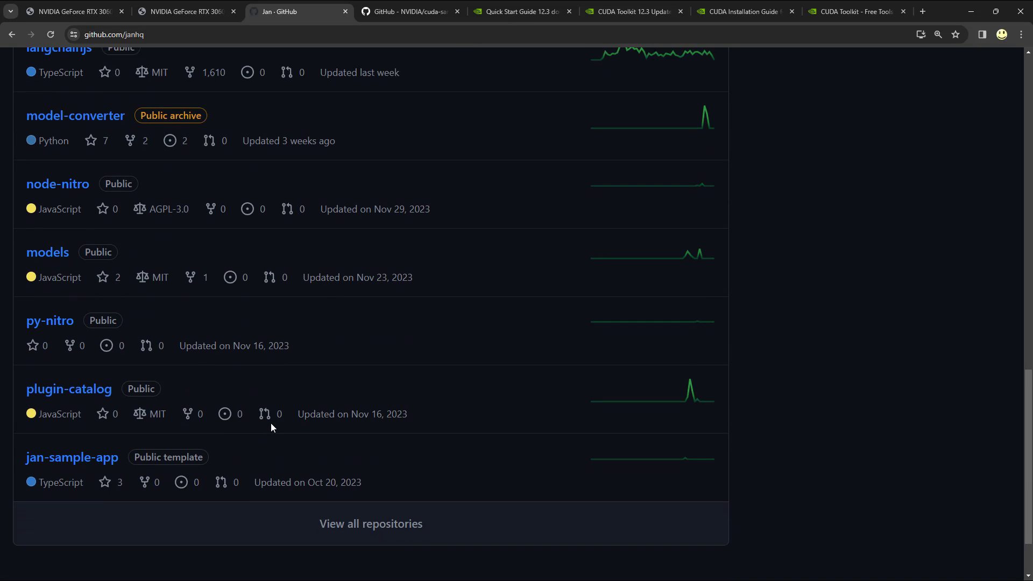
scroll(271, 422, up, 1)
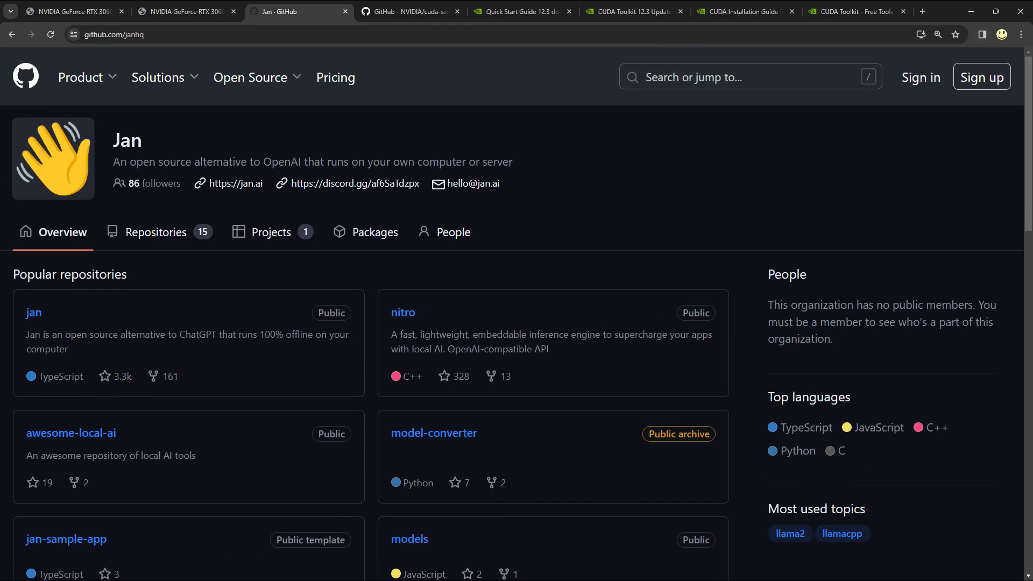
Open the jan repository and highlight its watching and stars counts in the About section
click(37, 315)
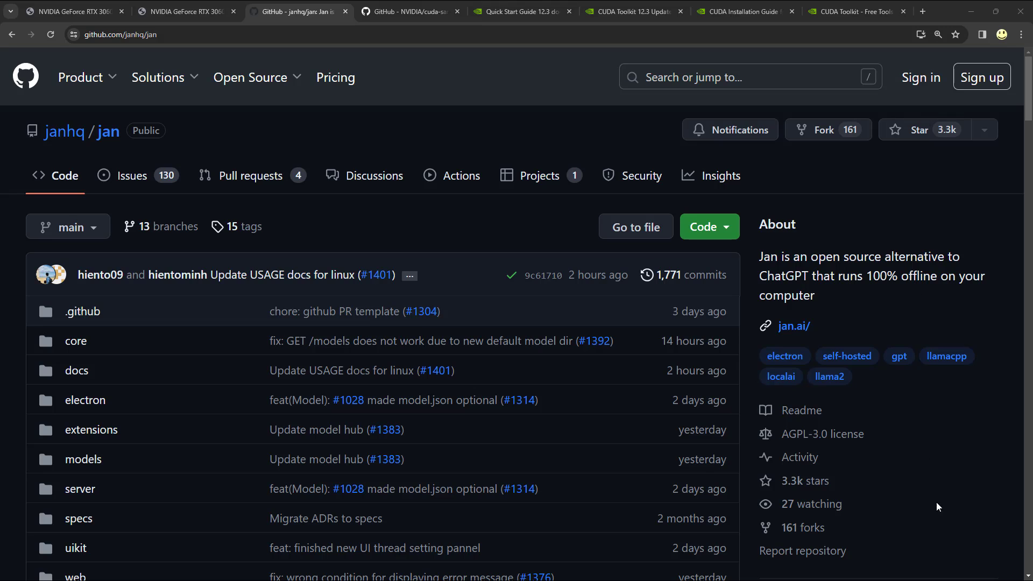
drag(851, 505, 779, 504)
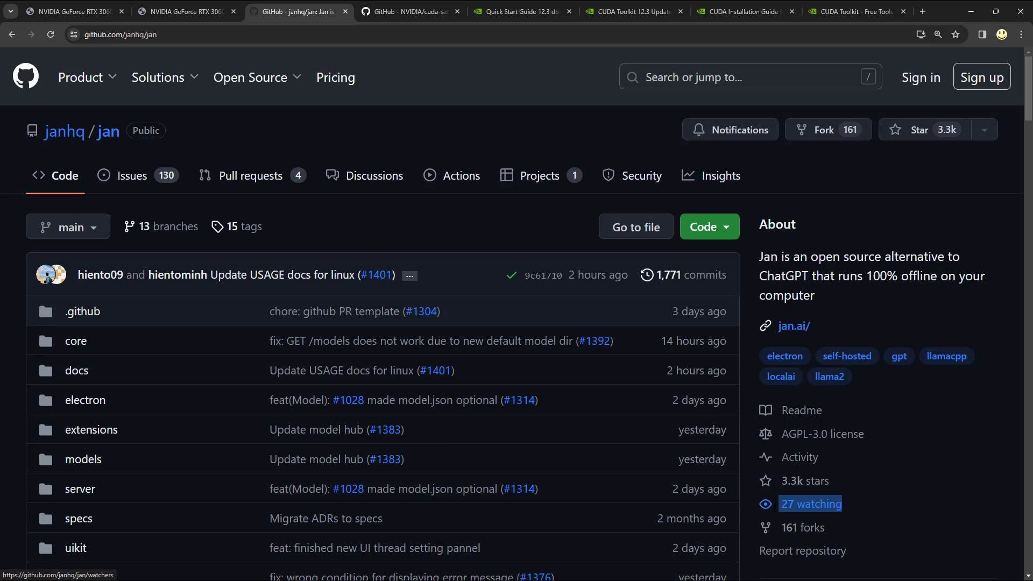
click(845, 486)
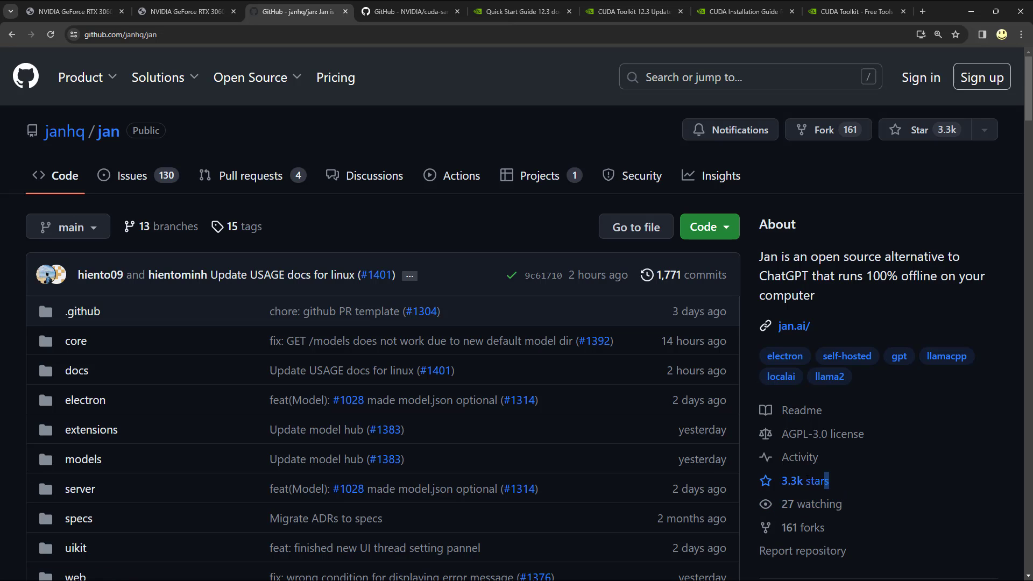
drag(827, 480, 779, 480)
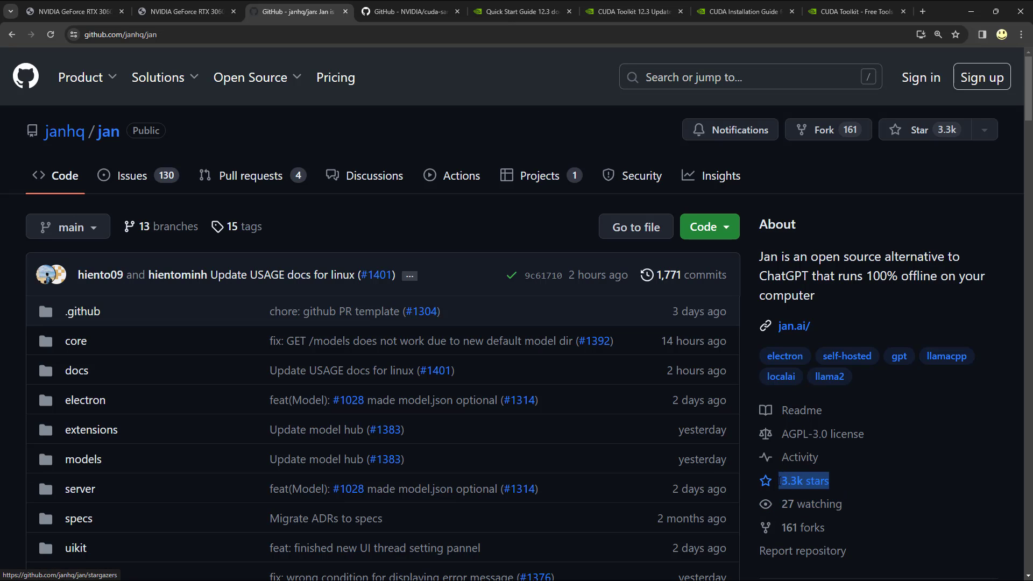
Open the jan repository's Activity page and review the most recent branch pushes and merges
click(796, 459)
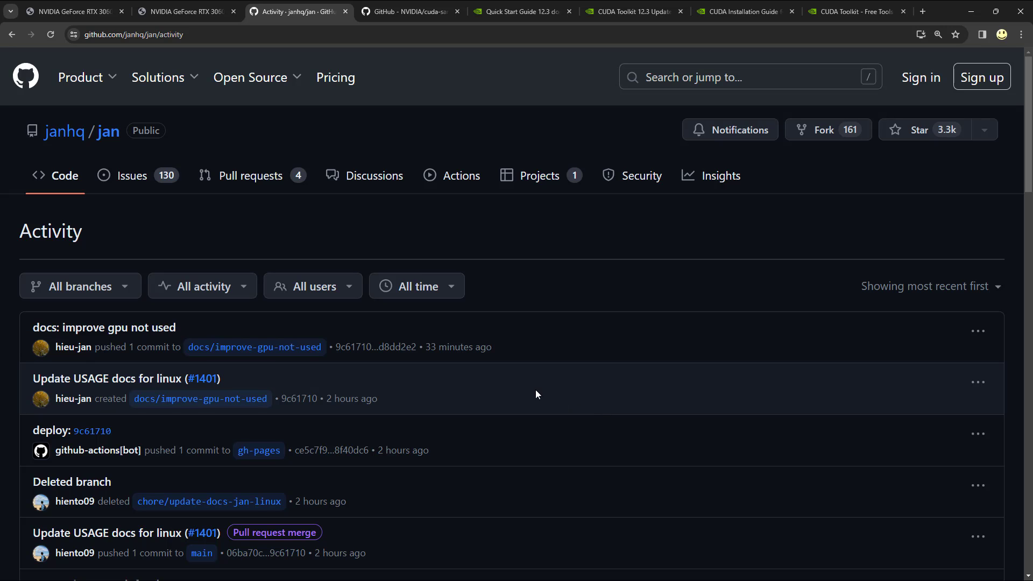
scroll(535, 390, down, 1)
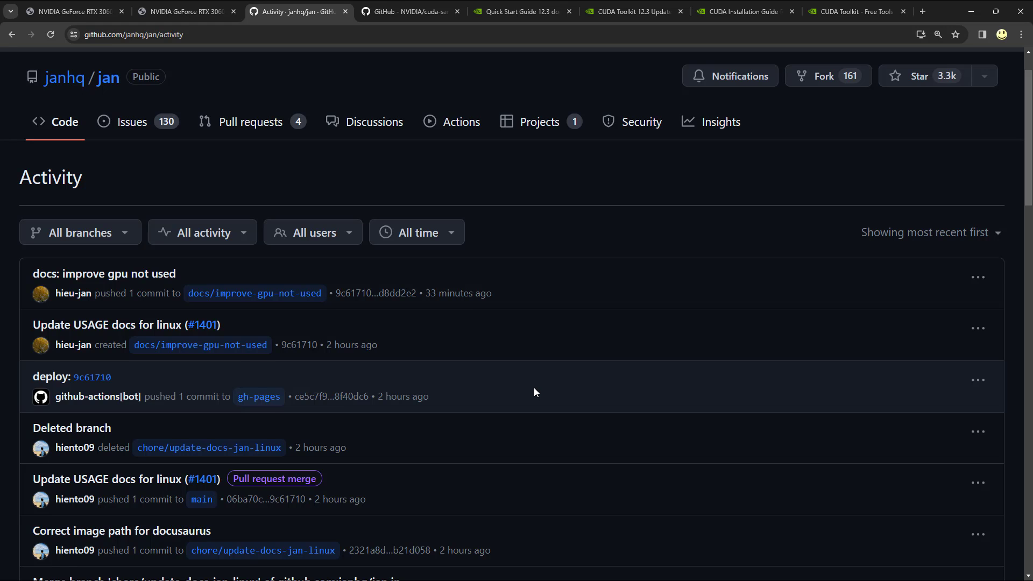
scroll(534, 388, down, 6)
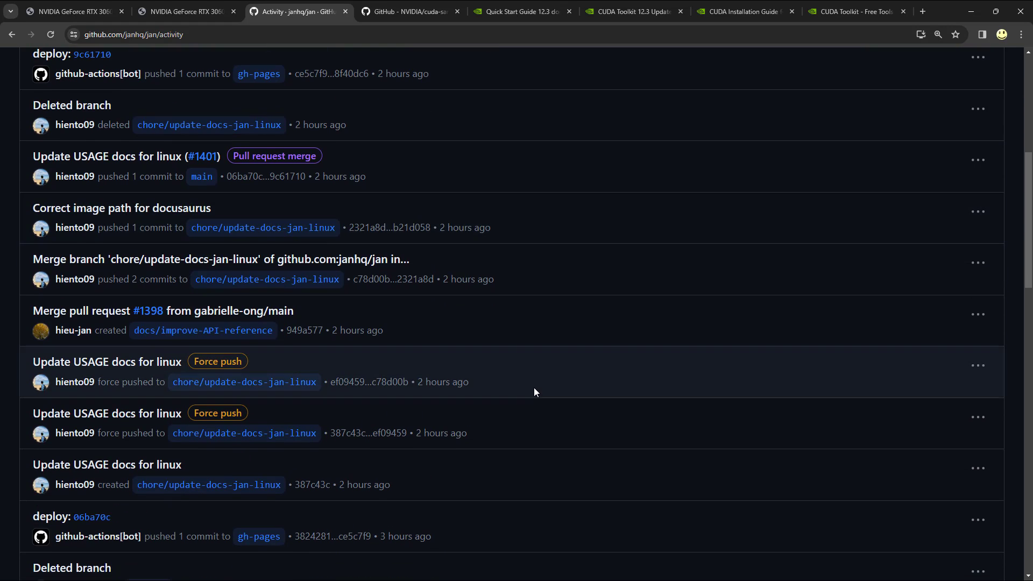
scroll(534, 391, up, 6)
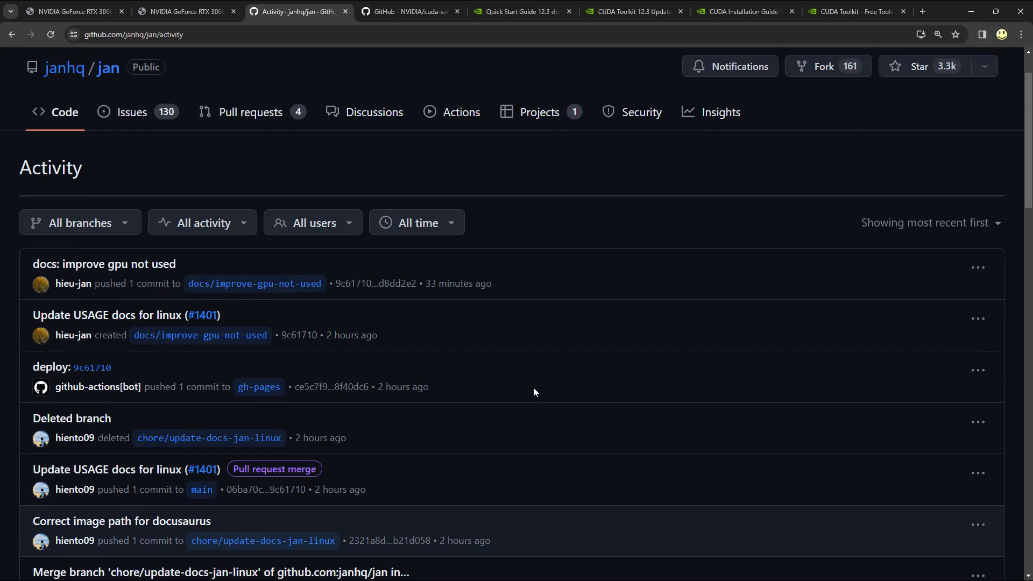
scroll(533, 392, up, 1)
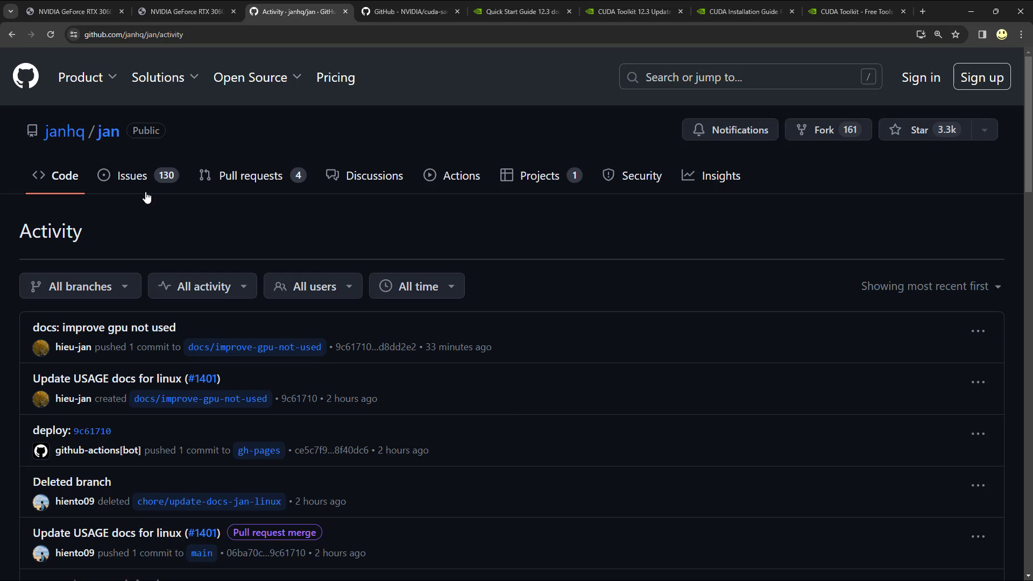
Return to the repository's code page and review its releases, packages, contributors and languages
click(60, 181)
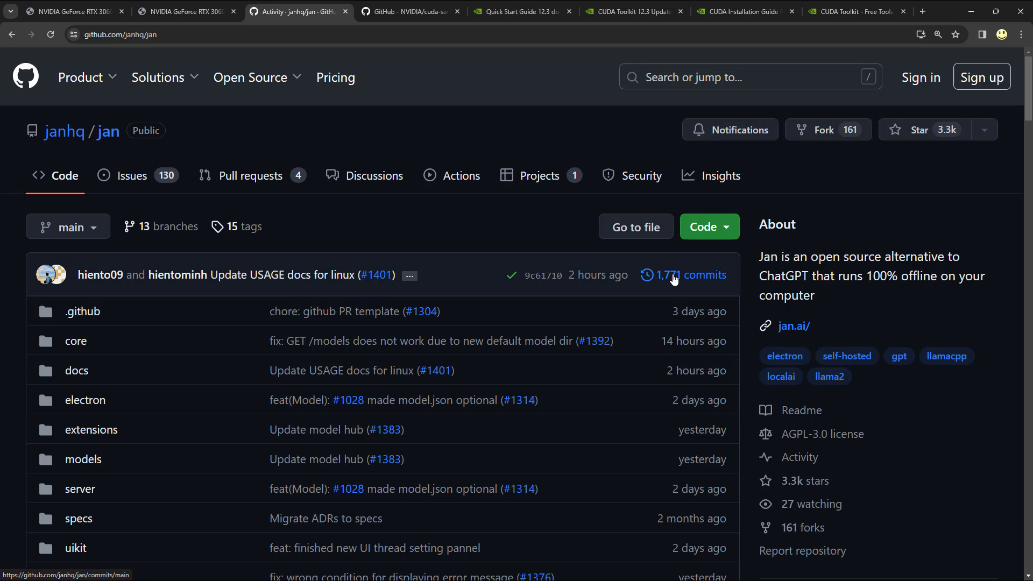
scroll(925, 440, down, 4)
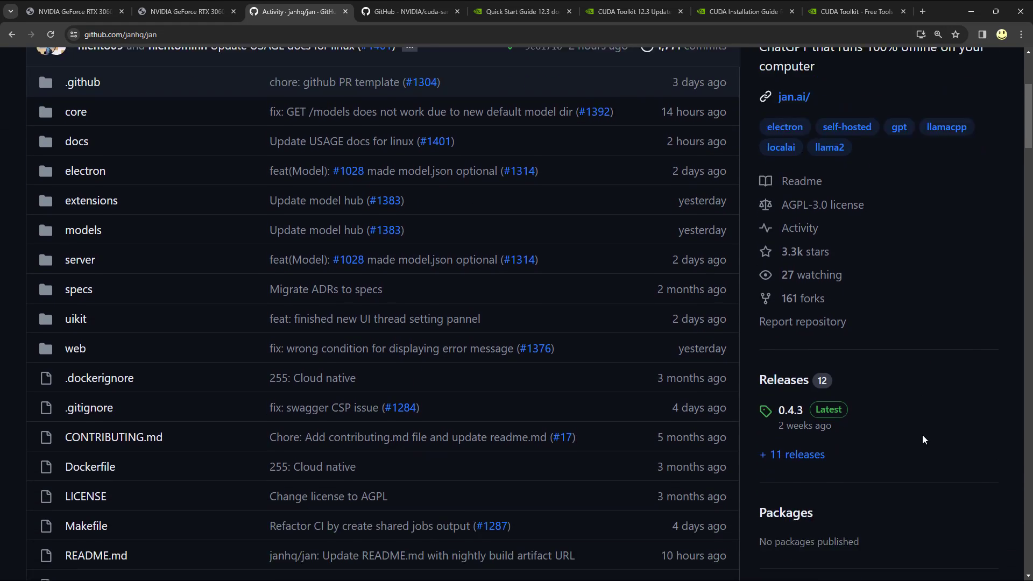
scroll(922, 434, down, 2)
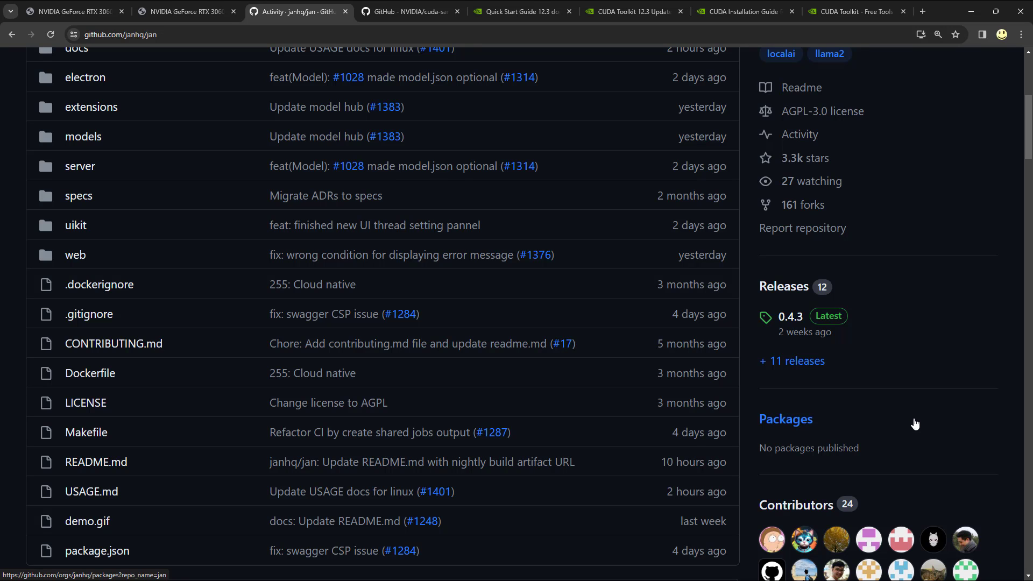
scroll(915, 423, down, 4)
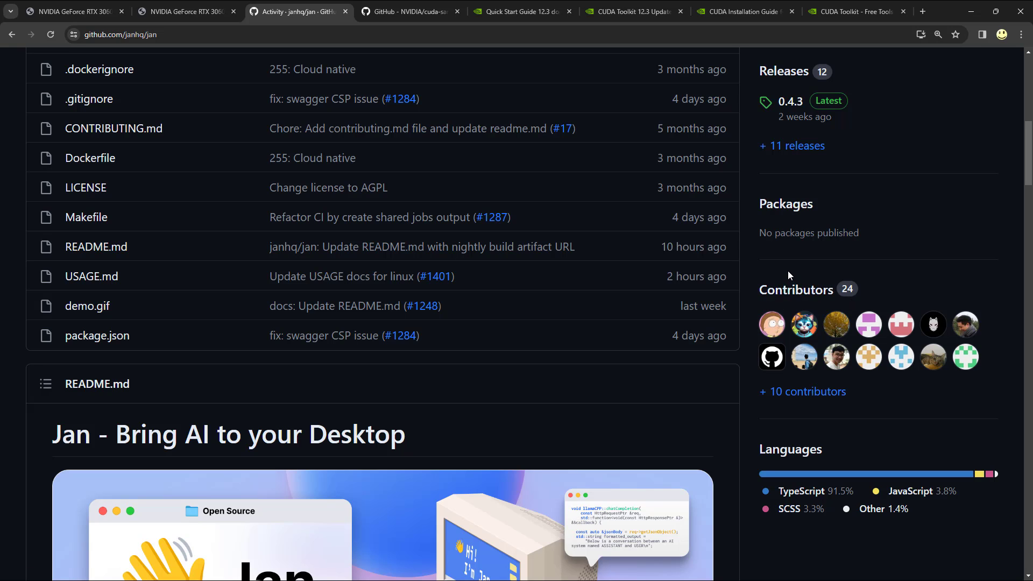
Open the repository's contributor insights and highlight the commit summary paragraph in the one-month Pulse overview
click(795, 393)
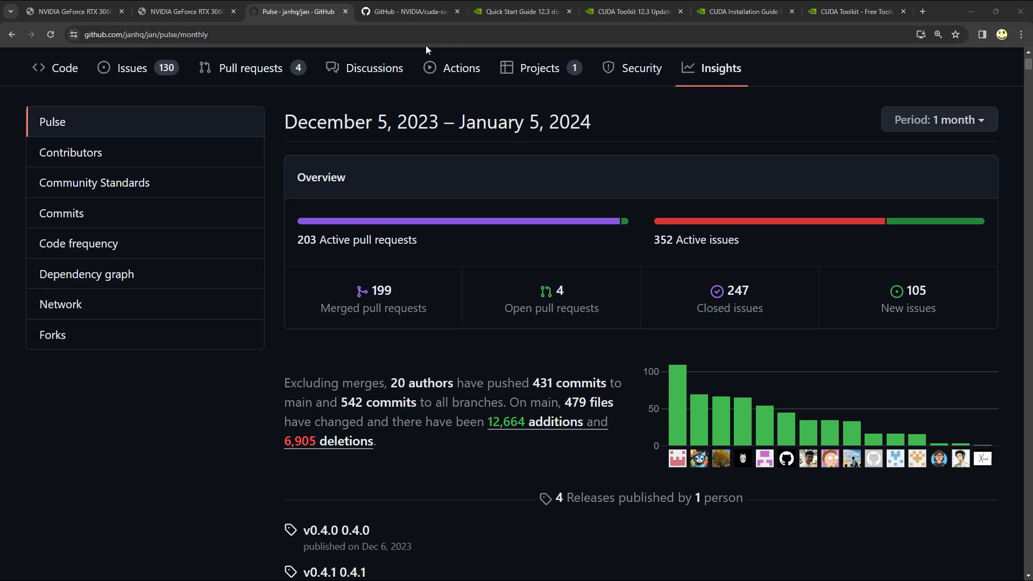
drag(284, 382, 418, 438)
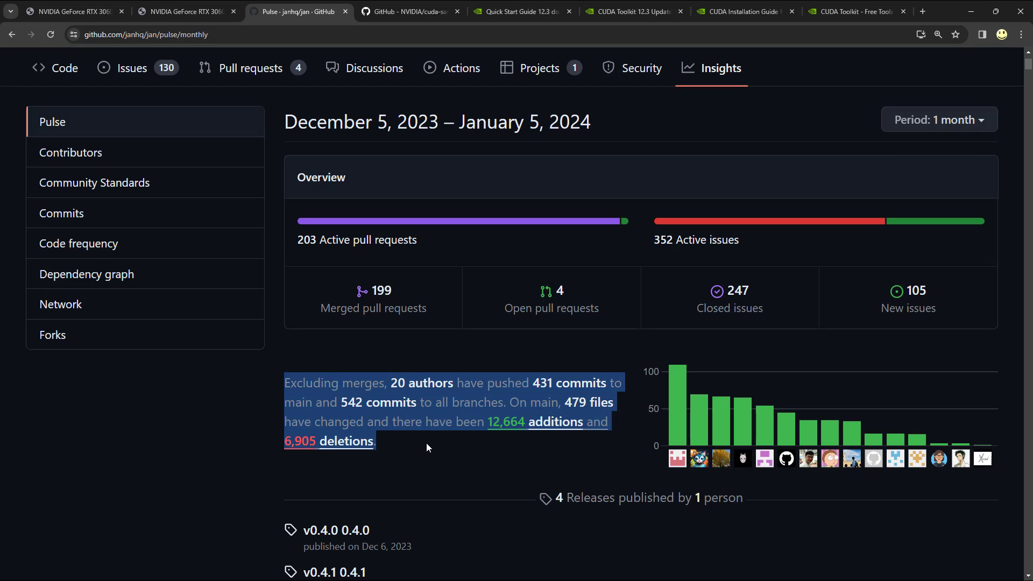
Clear the highlight on the commit summary and preview the profile card of the contributor with the most commits
click(322, 401)
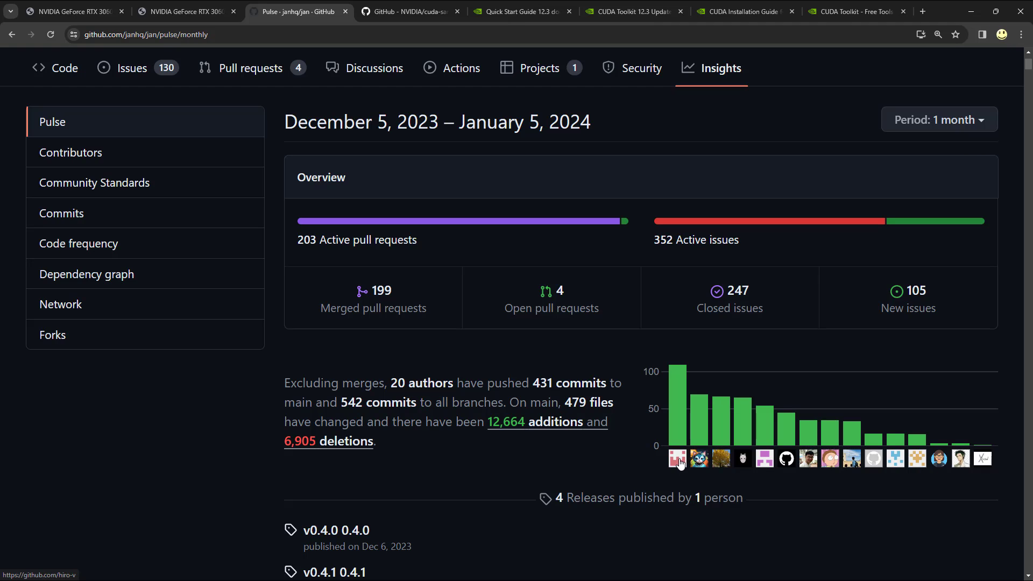
mouse_move(681, 463)
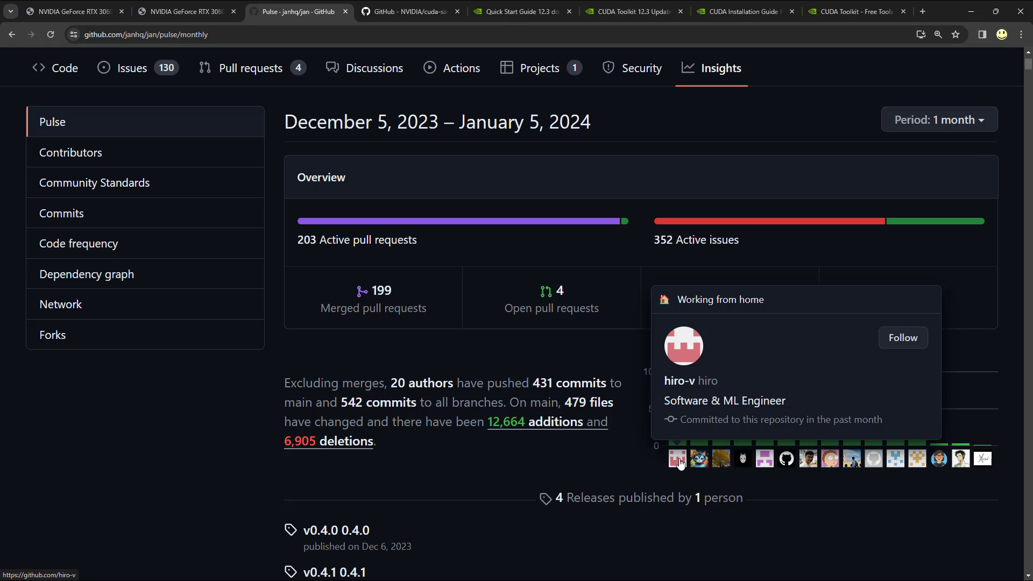
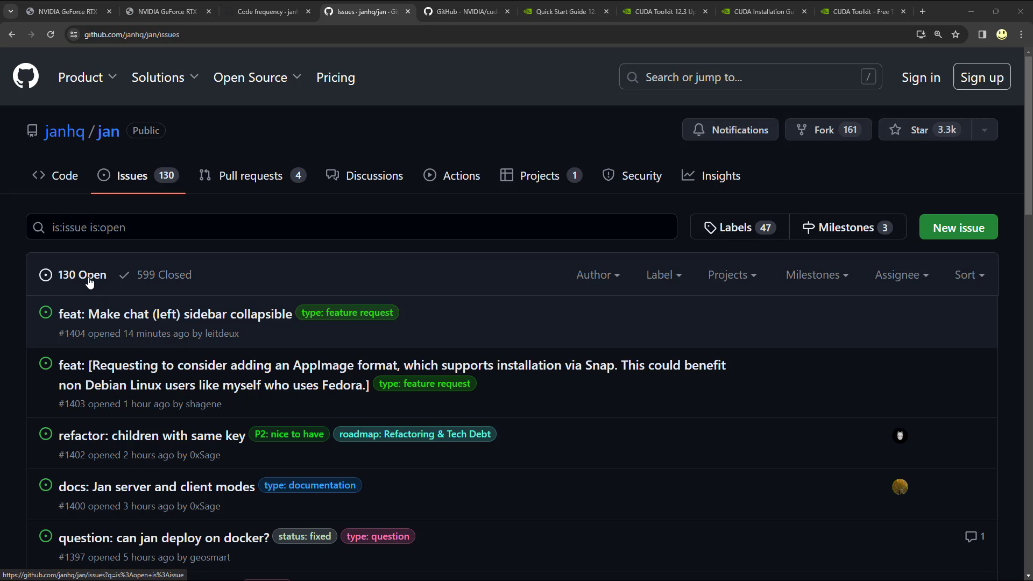
Look through the jan repository's open issues, including the bug reports and feature requests
scroll(130, 341, down, 2)
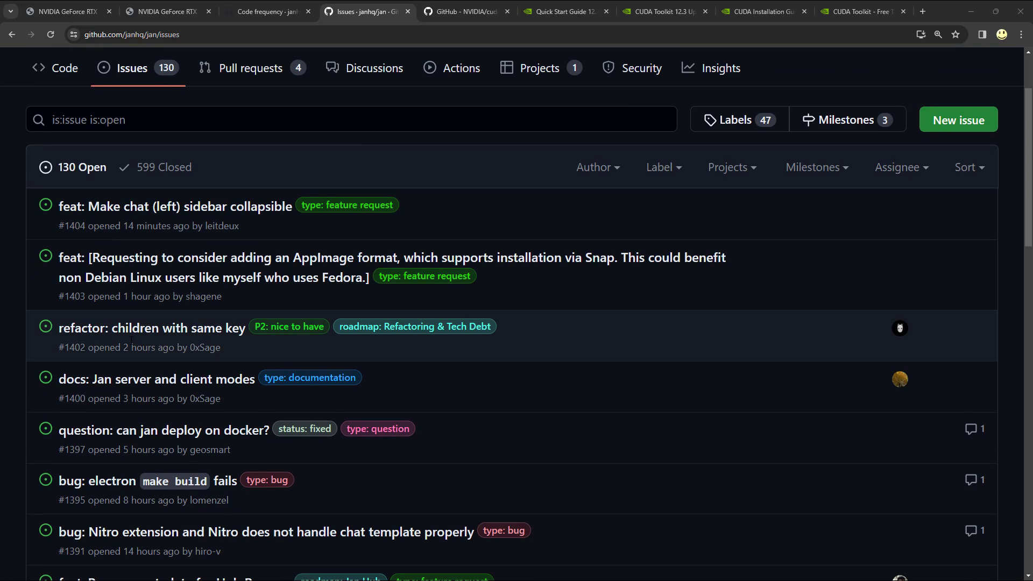
scroll(130, 340, down, 2)
scroll(130, 340, down, 6)
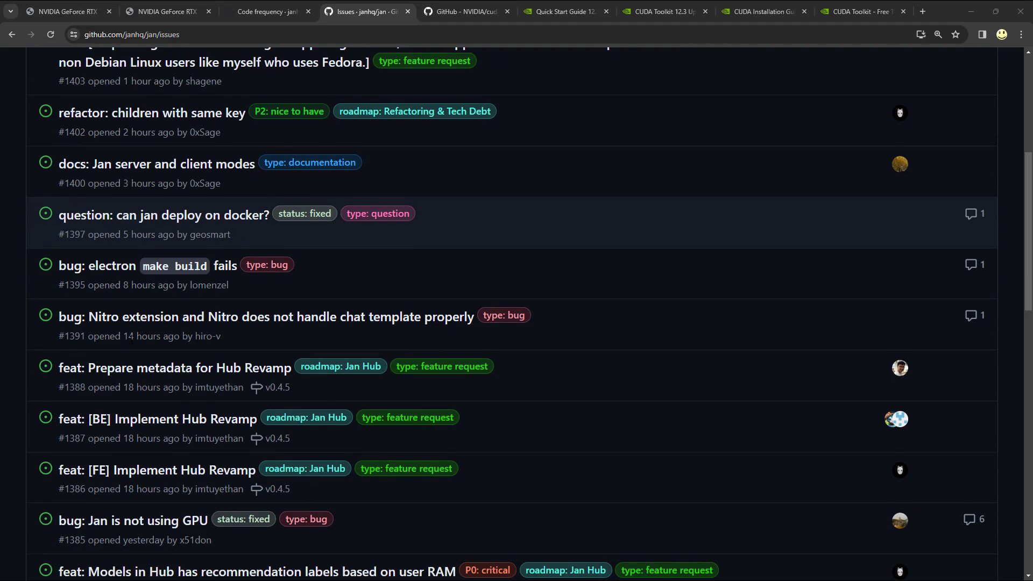
scroll(131, 340, down, 2)
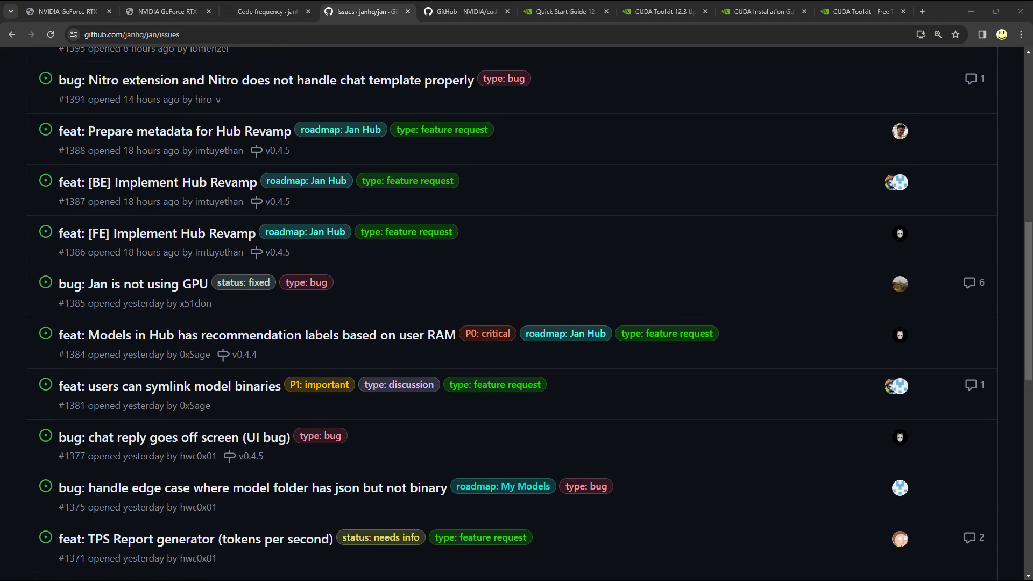
scroll(131, 340, up, 13)
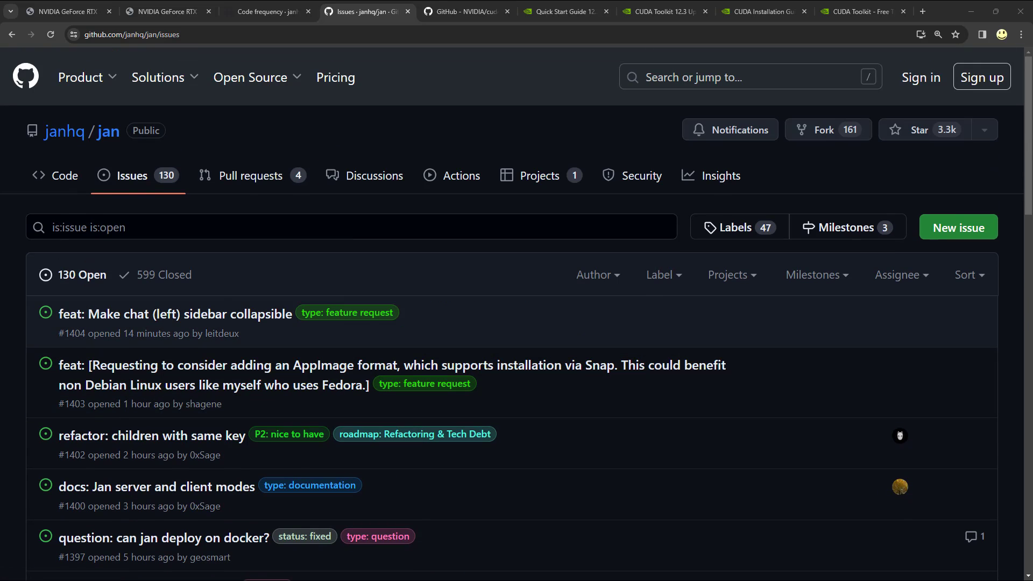
Switch to the NVIDIA cuda-samples repository and highlight the README's introductory sentence about CUDA Toolkit support
key(ctrl+Tab)
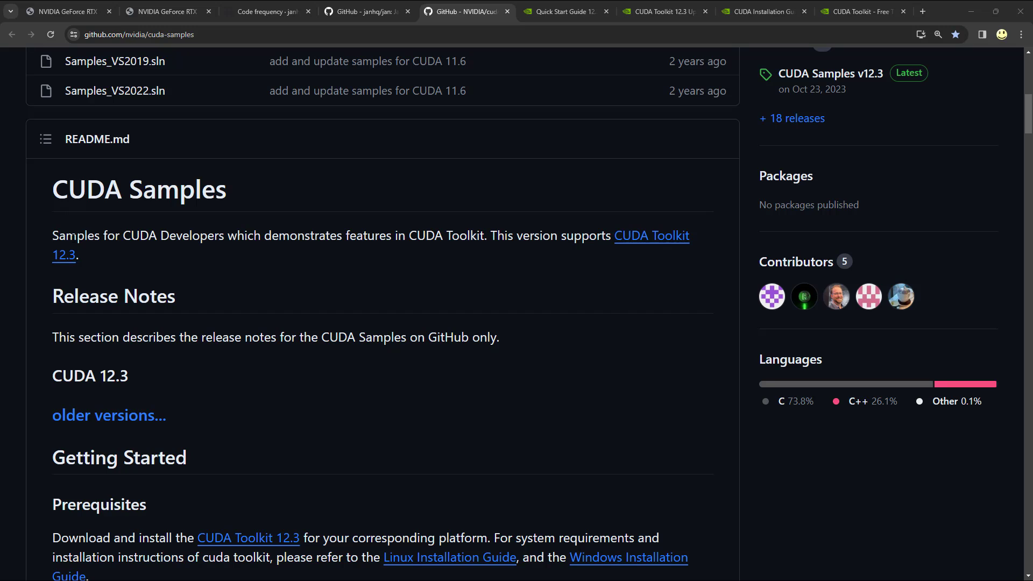
drag(54, 235, 120, 256)
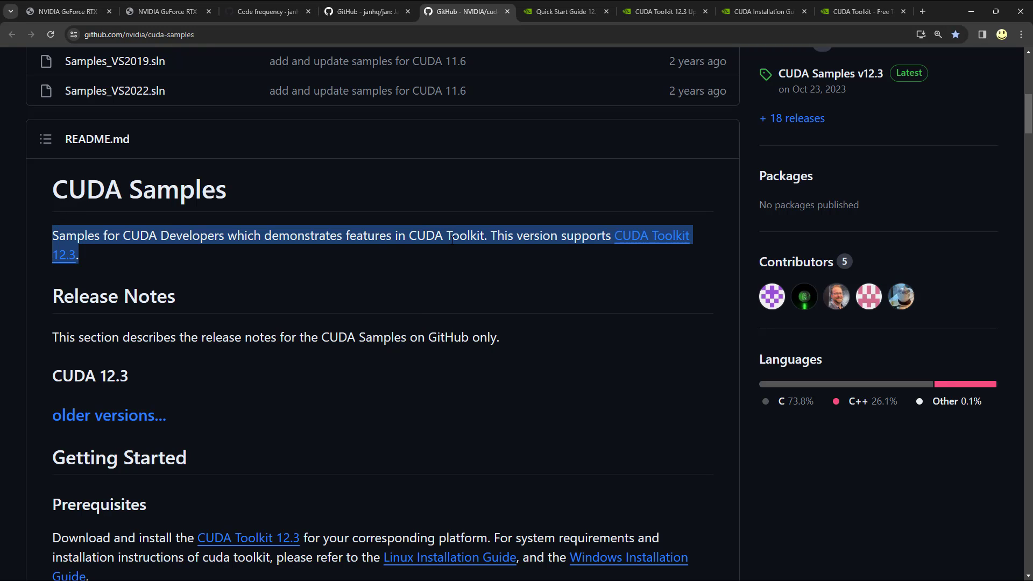
click(535, 247)
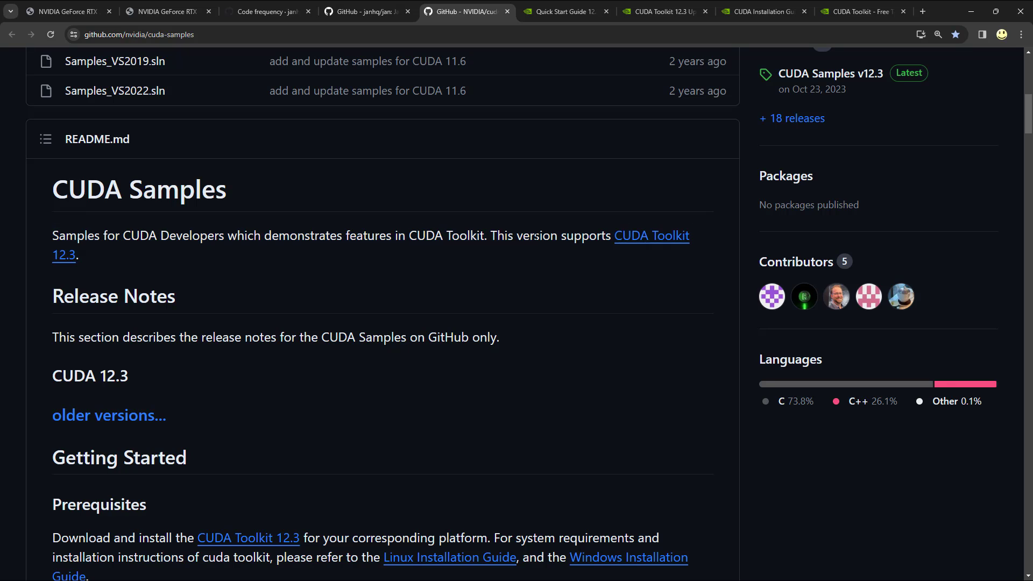
Open the README's CUDA Toolkit 12.3 link in a new tab and select the Windows, x86_64, version 11, exe (local) installer
right_click(637, 246)
click(659, 256)
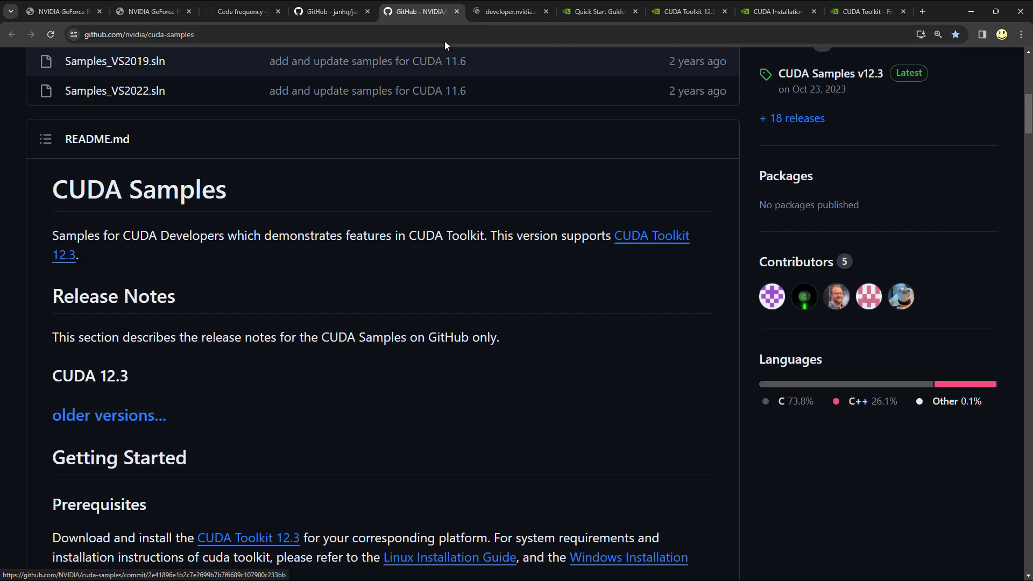
click(487, 10)
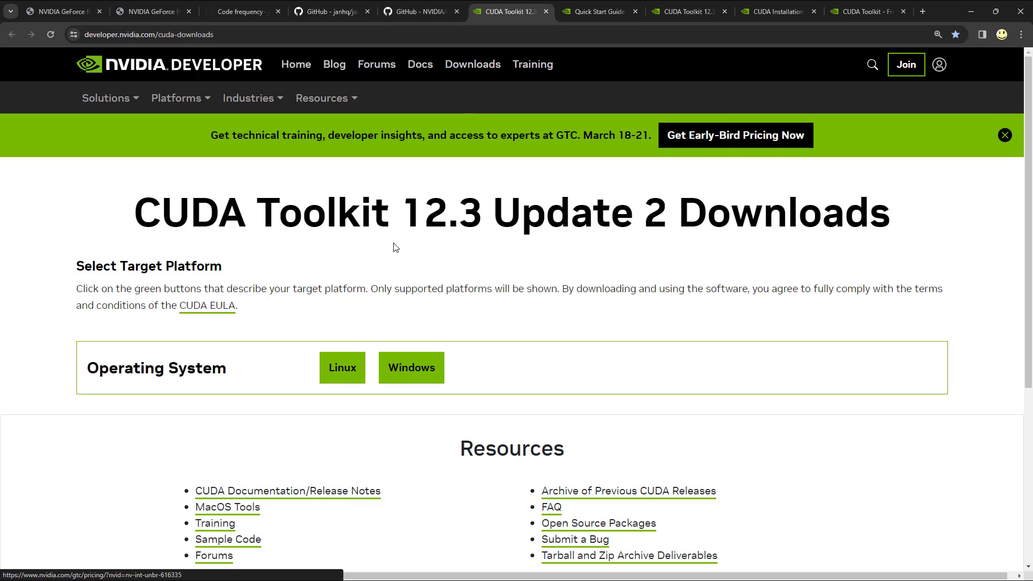
click(413, 363)
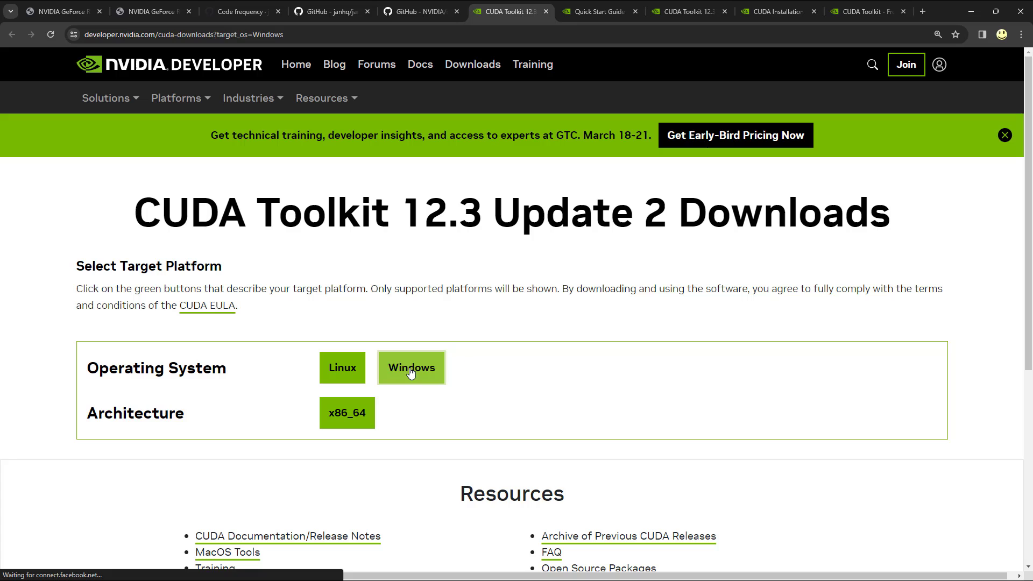
click(337, 415)
click(379, 459)
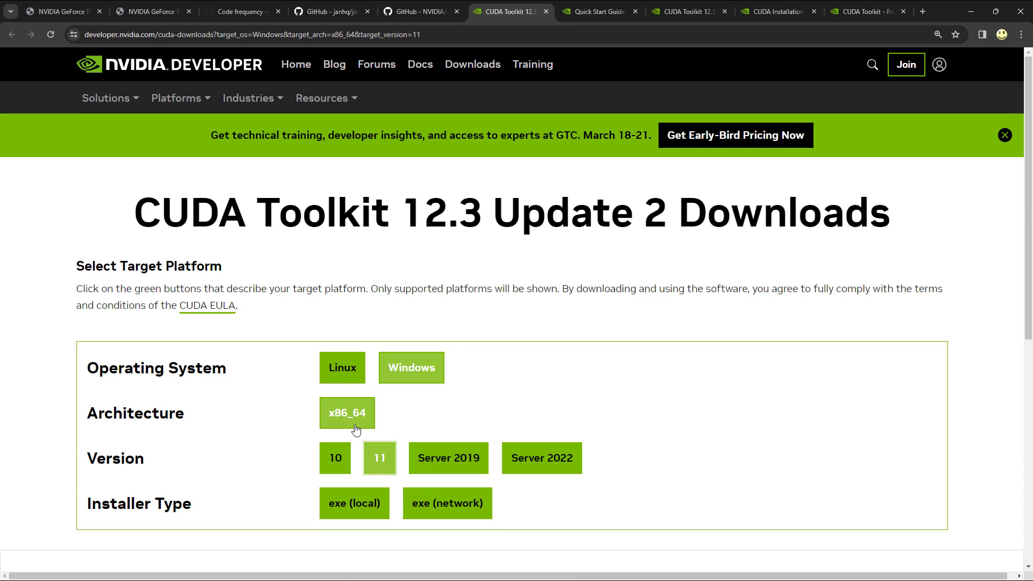
scroll(363, 425, down, 4)
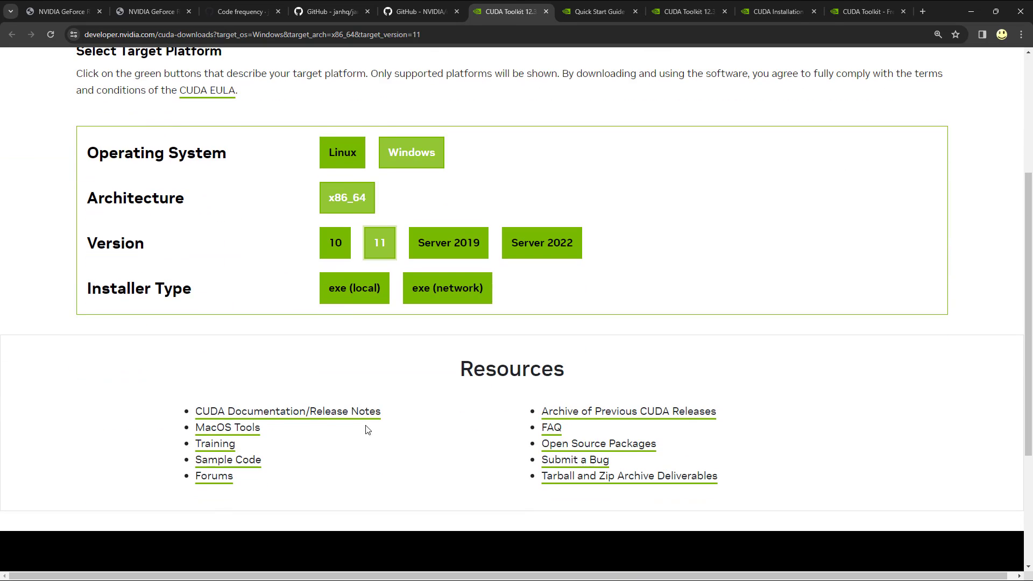
click(350, 295)
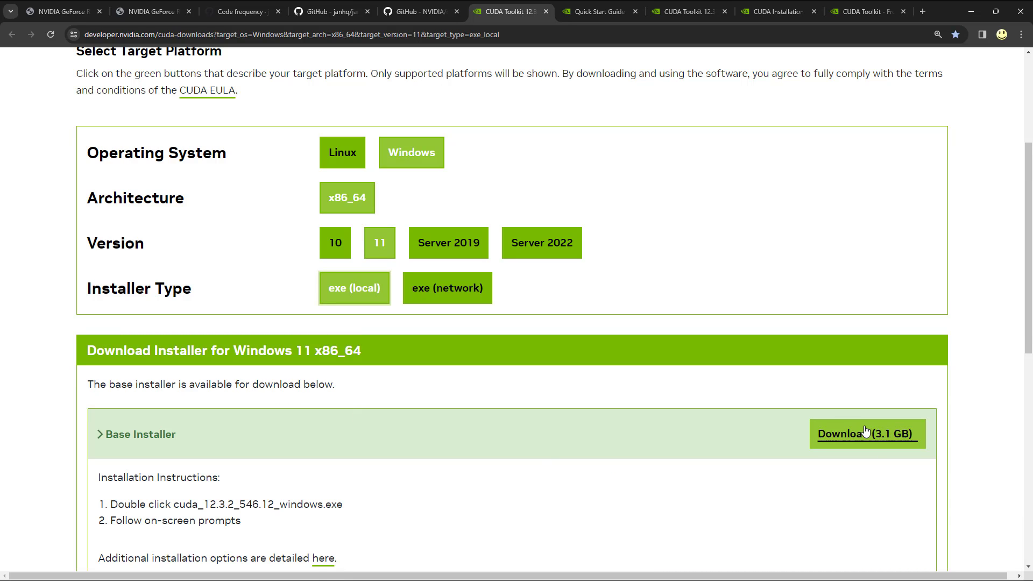
Review the base installer's download and installation instructions, and close the CUDA Toolkit downloads page
scroll(388, 508, down, 2)
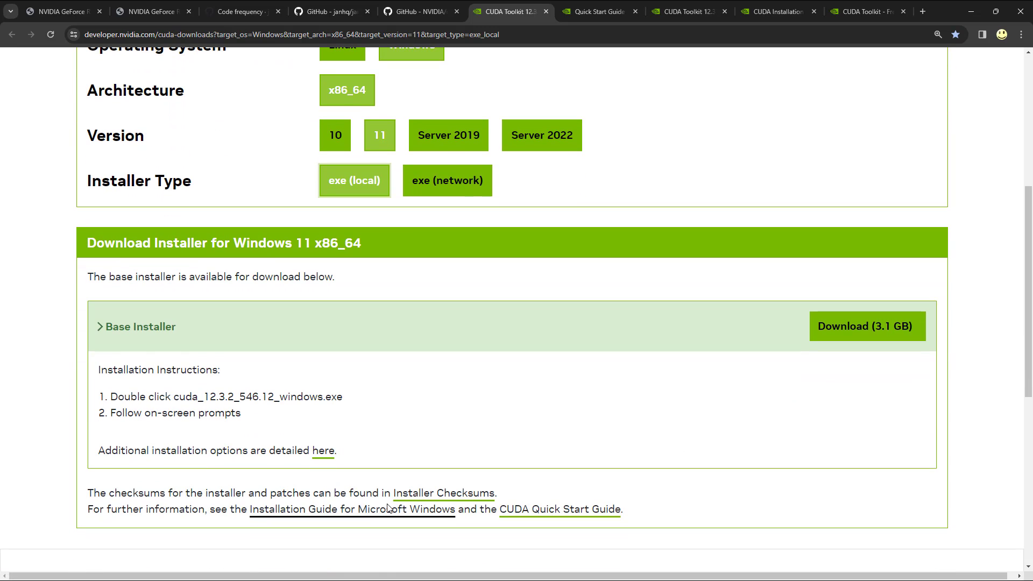
scroll(388, 508, up, 2)
scroll(388, 508, up, 4)
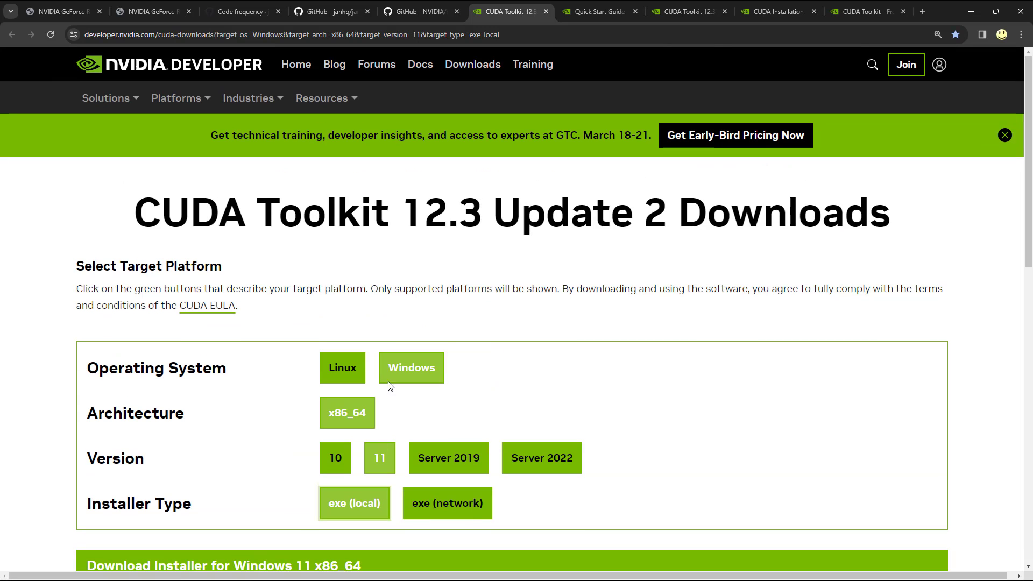
click(546, 12)
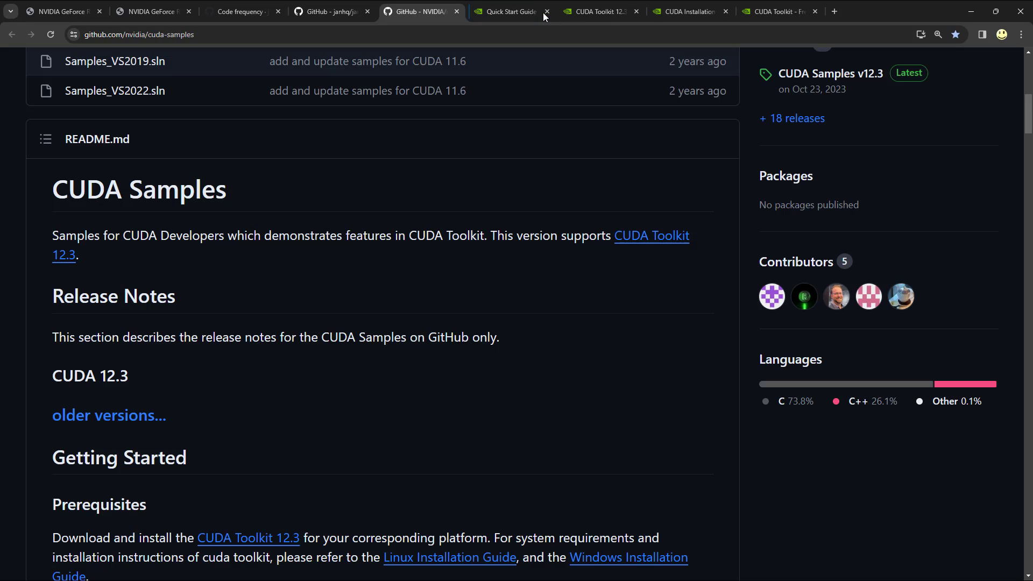
Highlight the Prerequisites paragraph in the cuda-samples README's Getting Started section, and clear the highlight
scroll(210, 398, down, 4)
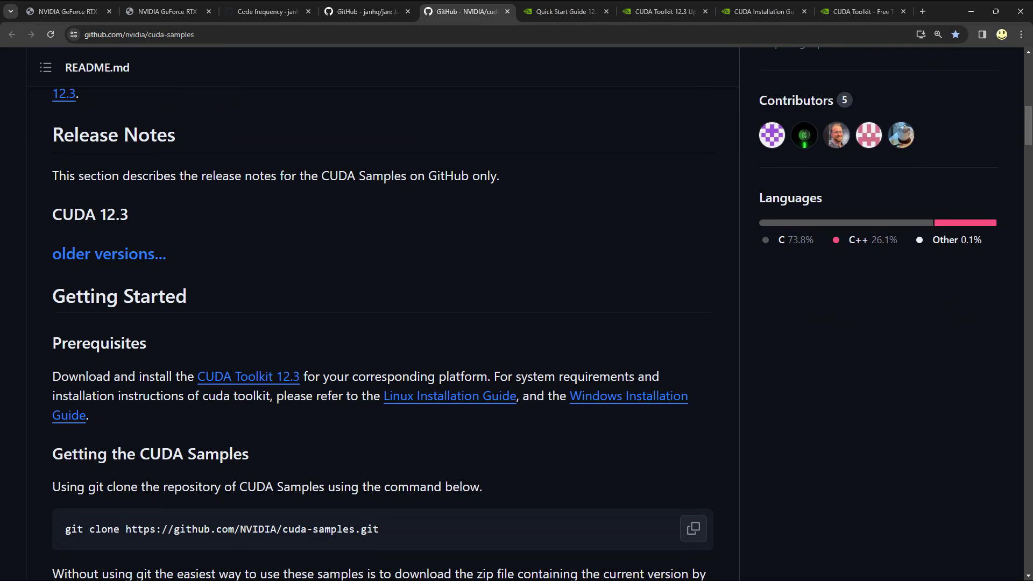
scroll(211, 382, down, 2)
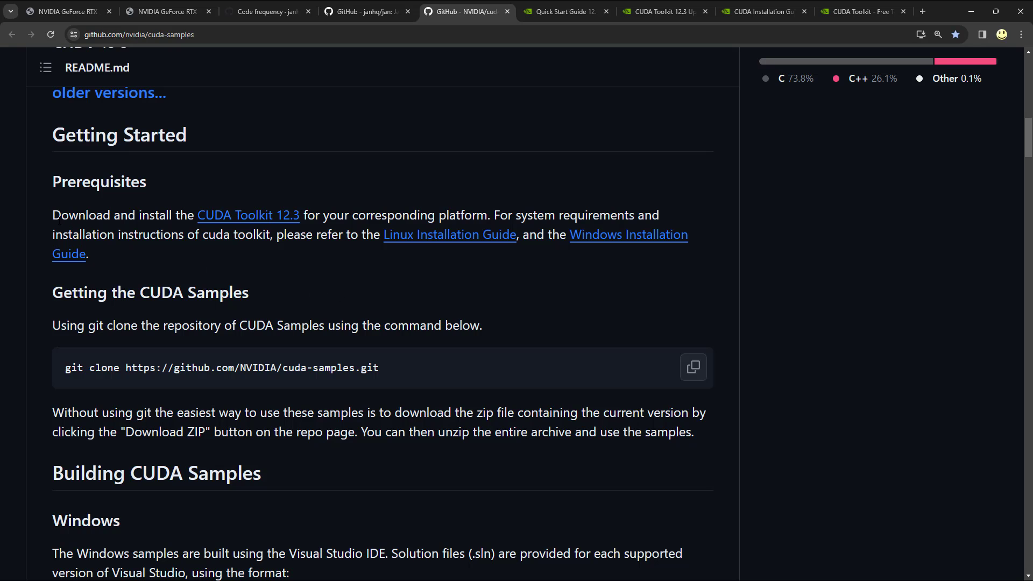
drag(54, 216, 178, 253)
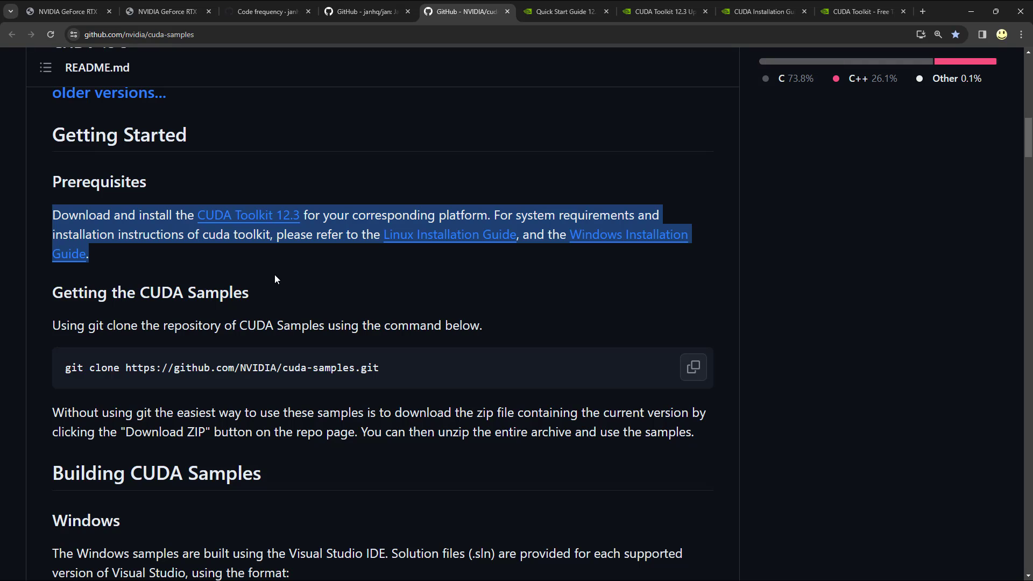
click(460, 270)
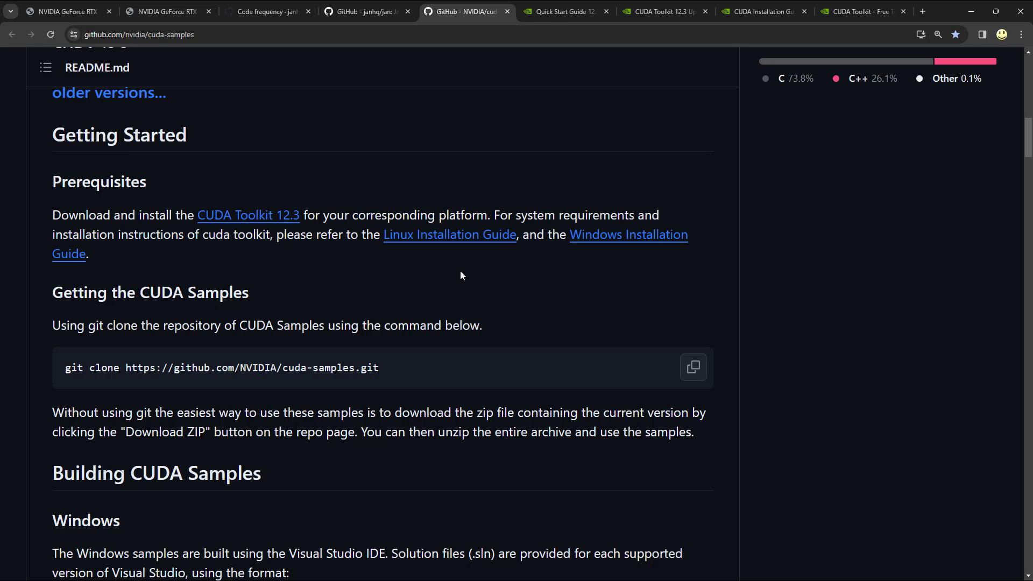
Open the Windows Installation Guide linked in the Prerequisites paragraph in a new tab and bring it into view
right_click(643, 244)
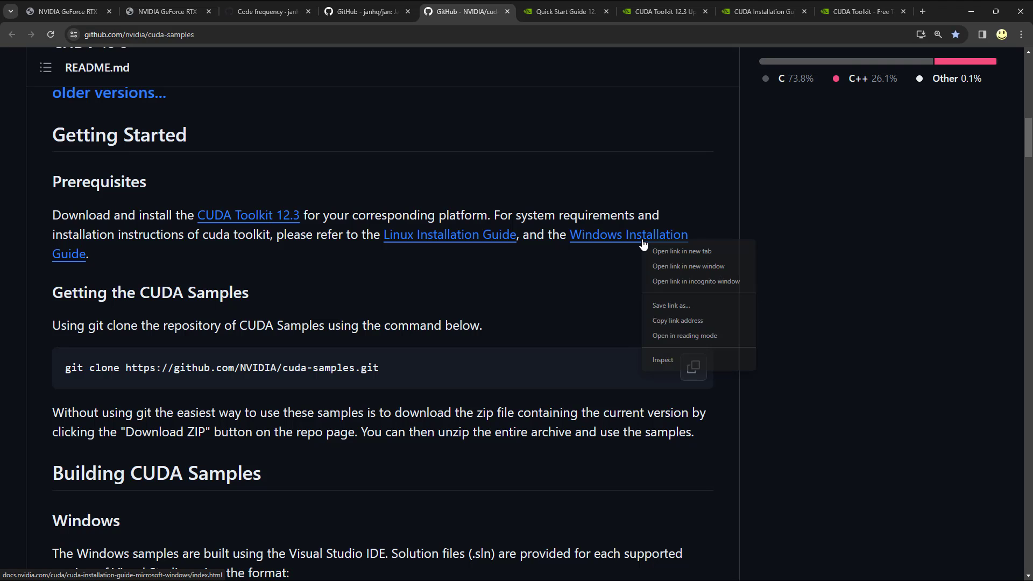
click(664, 248)
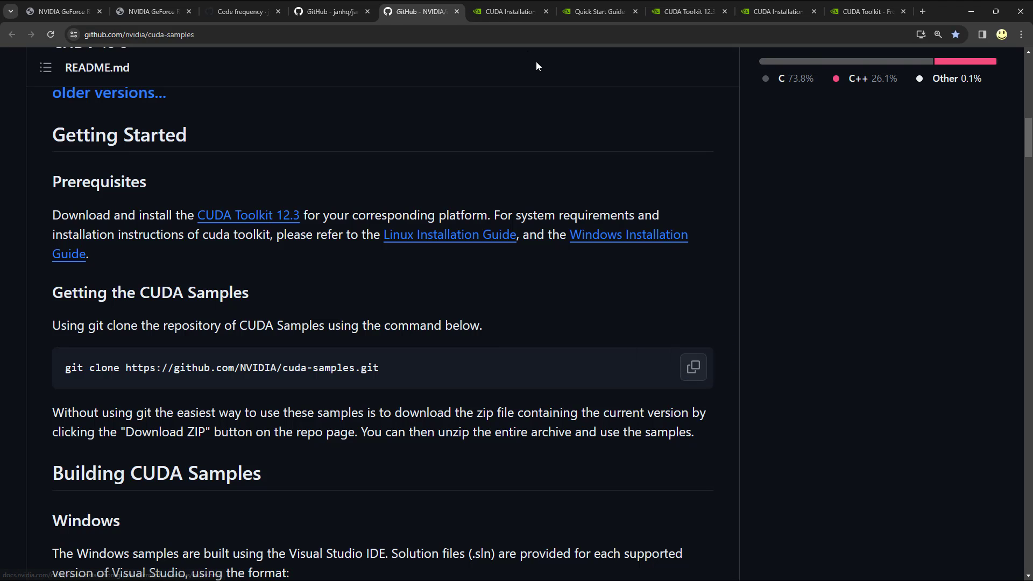
click(491, 7)
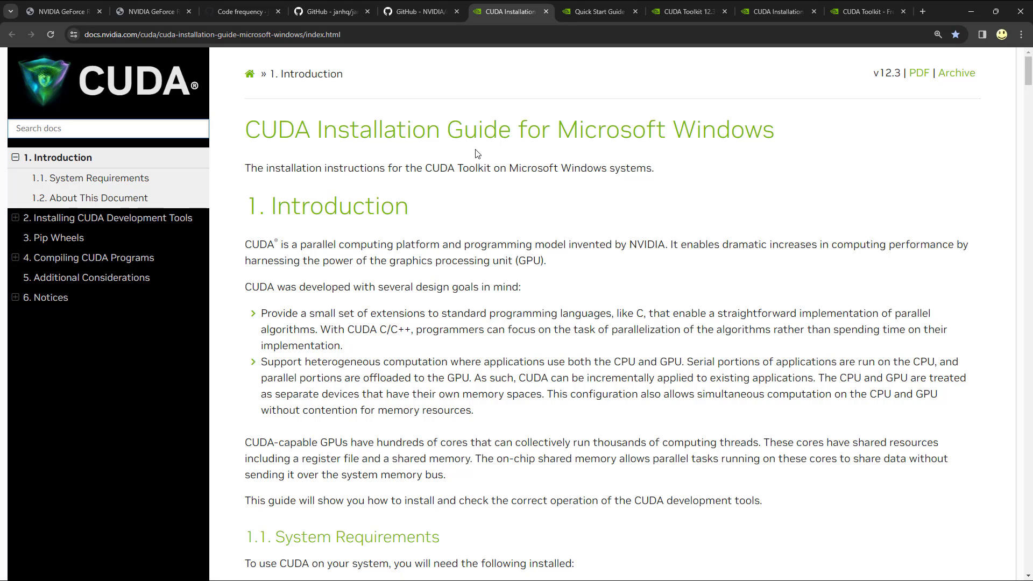
Review the guide's system requirements, compiler support table and CUDA development tools installation section, and close the guide
scroll(475, 154, down, 3)
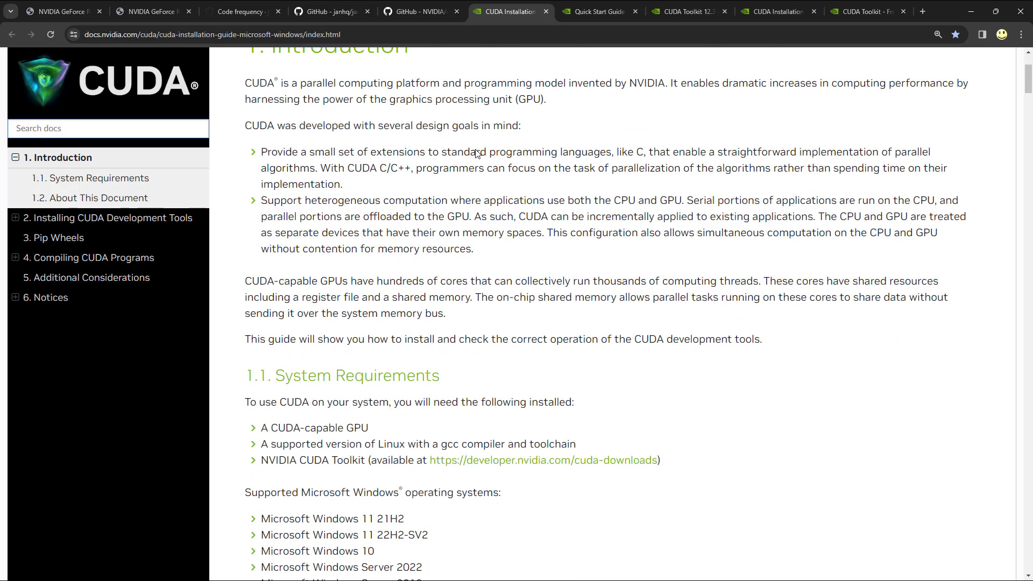
scroll(475, 153, down, 3)
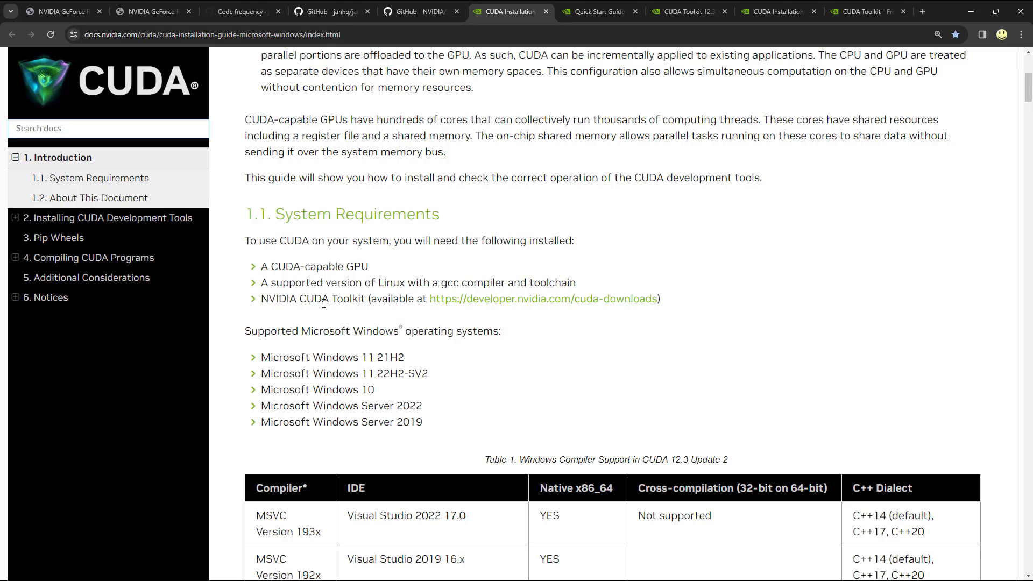
scroll(325, 306, down, 3)
scroll(324, 307, down, 6)
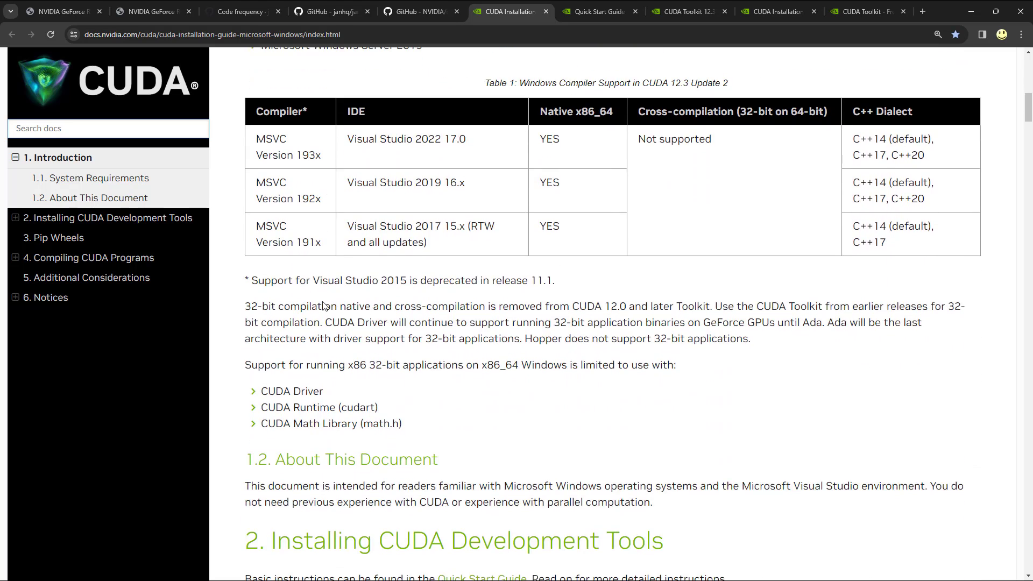
scroll(323, 301, down, 6)
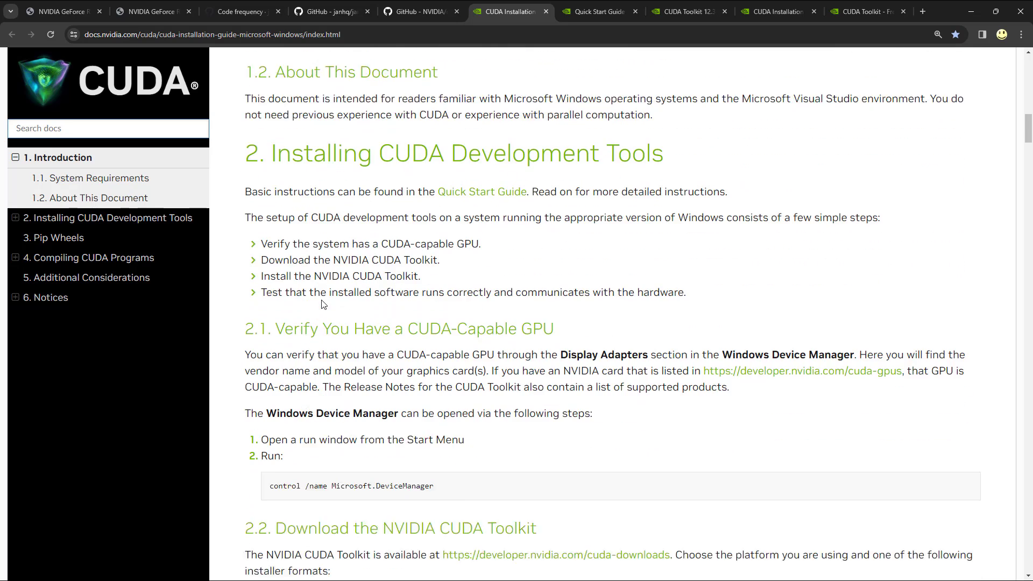
click(545, 11)
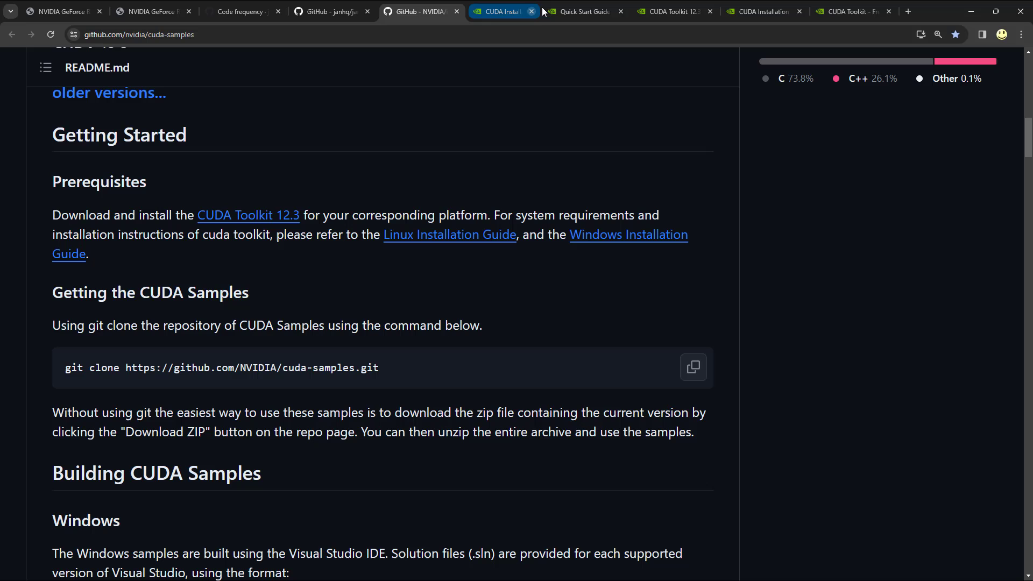
Highlight the README's Getting the CUDA Samples instructions with the git clone command, and review the Building CUDA Samples section for Windows
scroll(325, 262, down, 3)
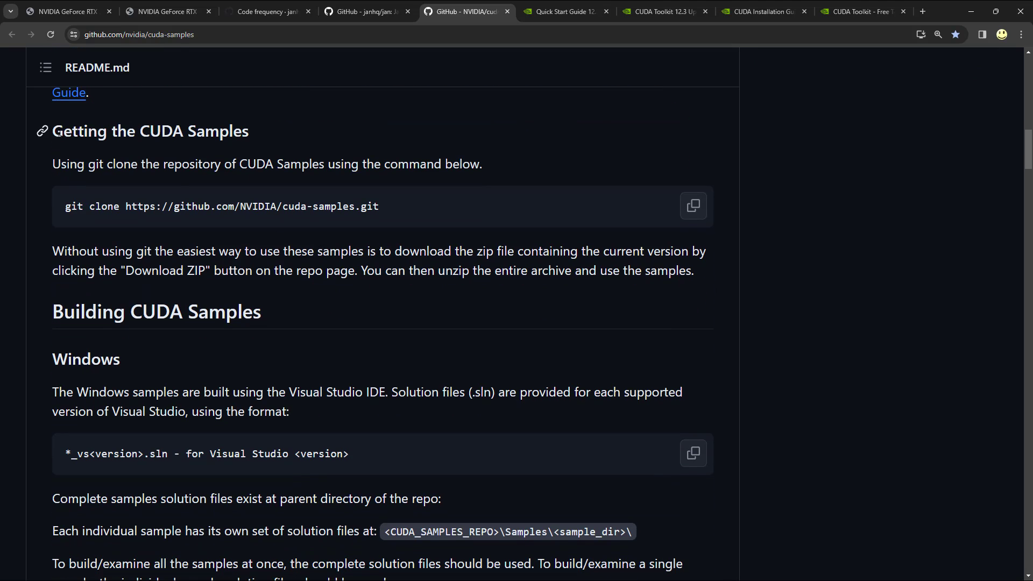
mouse_move(54, 132)
mouse_down()
mouse_move(405, 217)
mouse_move(418, 251)
mouse_move(543, 229)
mouse_up()
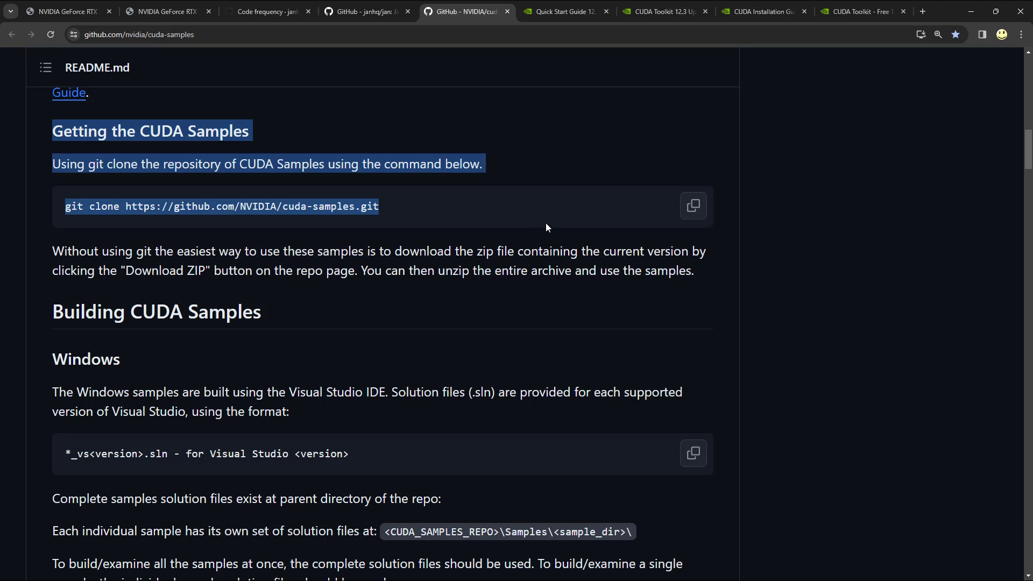
click(347, 340)
scroll(322, 333, down, 4)
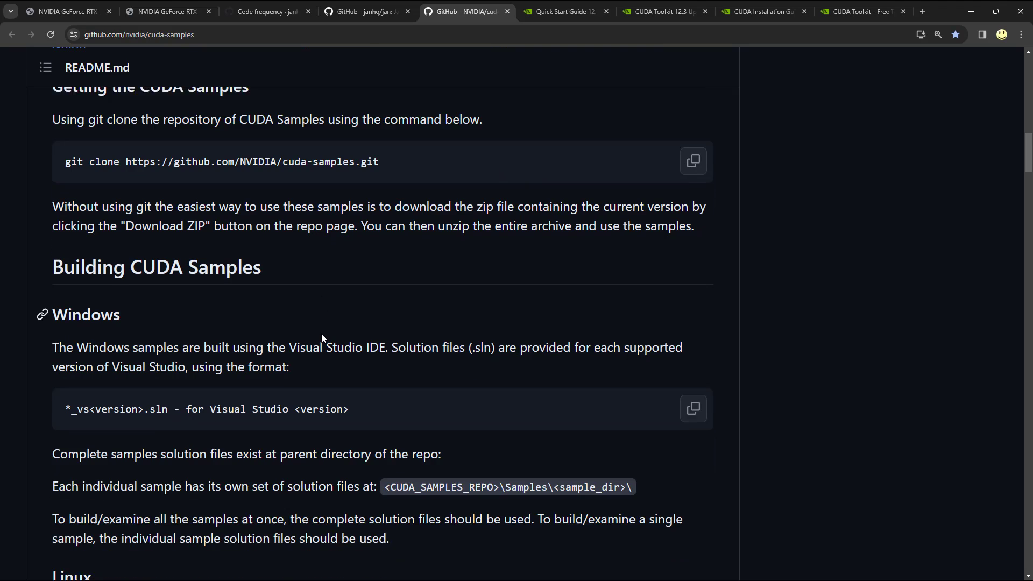
scroll(161, 212, up, 1)
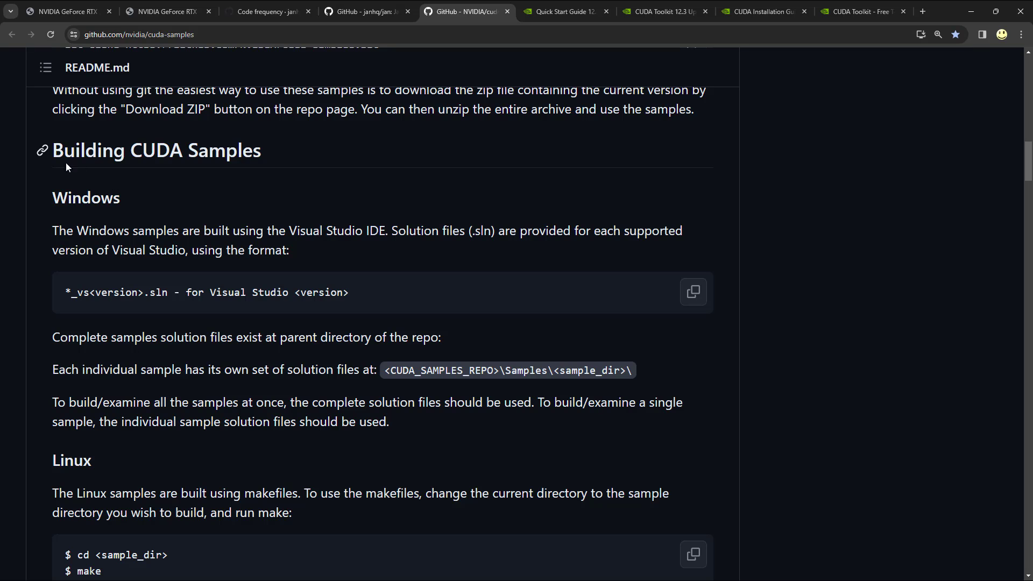
Highlight the README's Building CUDA Samples section for Windows, clear the highlight, and move on to the Samples list
drag(50, 152, 391, 423)
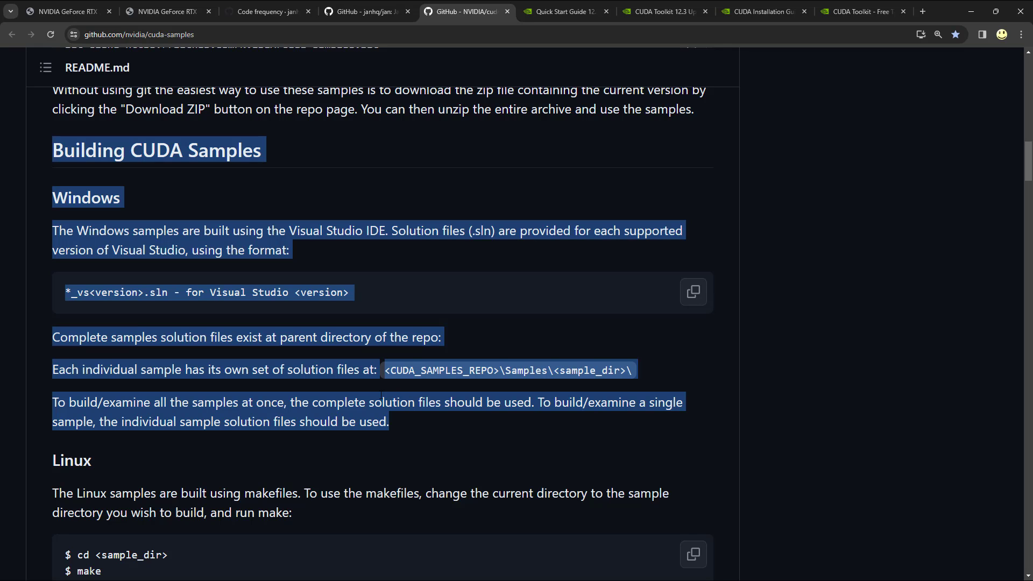
click(310, 338)
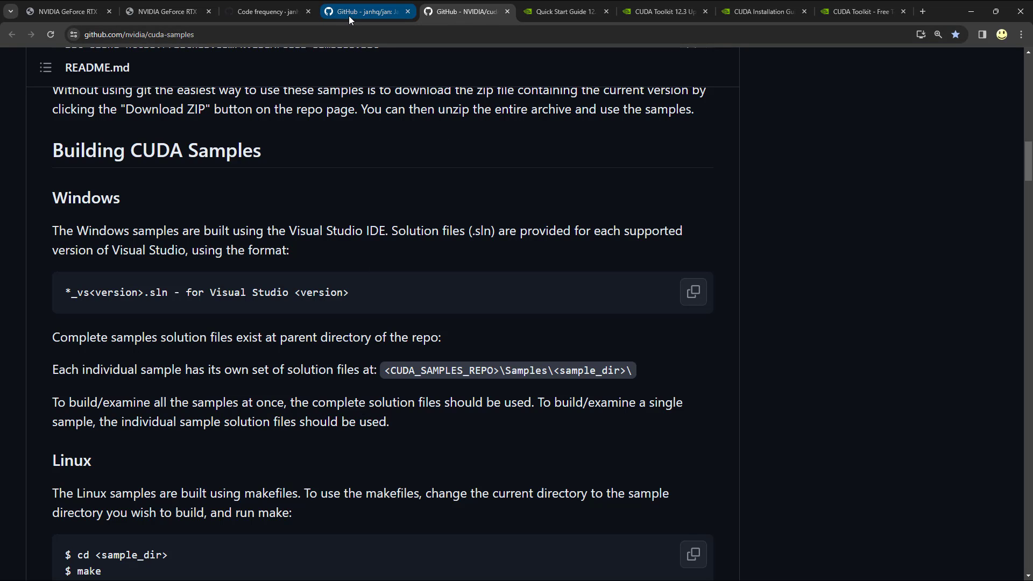
scroll(364, 297, down, 10)
scroll(351, 304, down, 15)
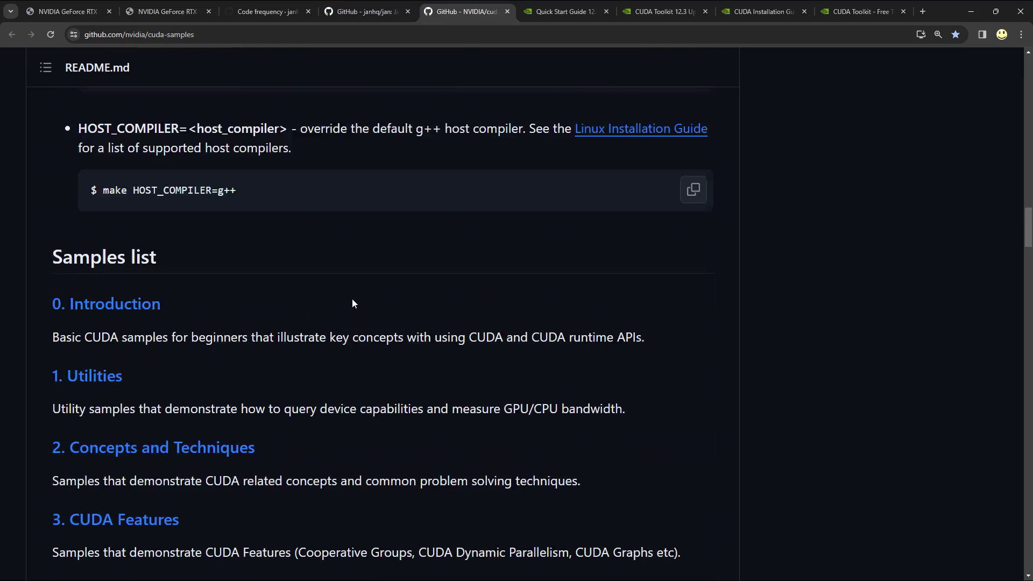
Review the README's Dependencies and CUDA Features sections, and close the cuda-samples page
scroll(353, 300, down, 8)
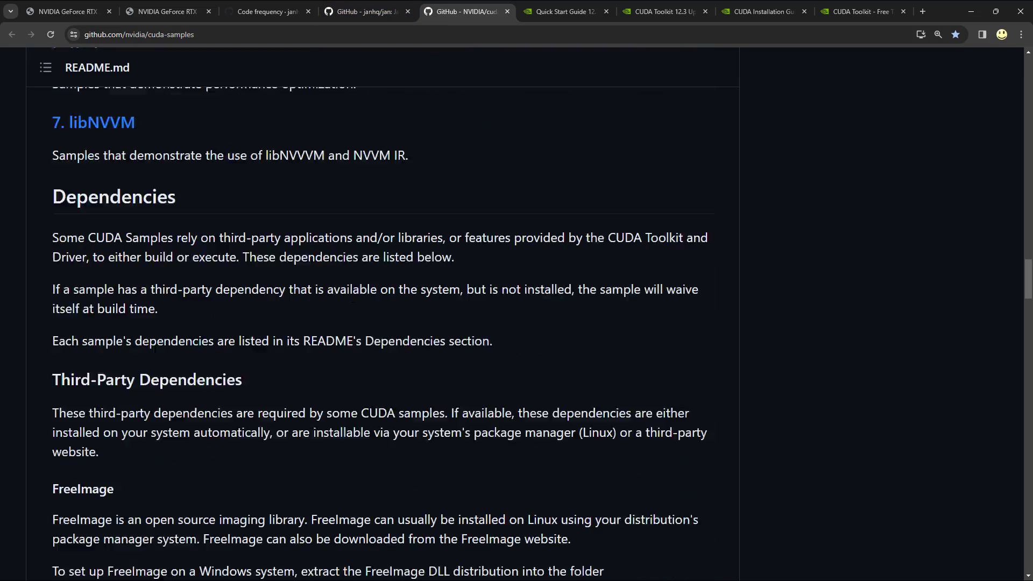
scroll(351, 297, down, 9)
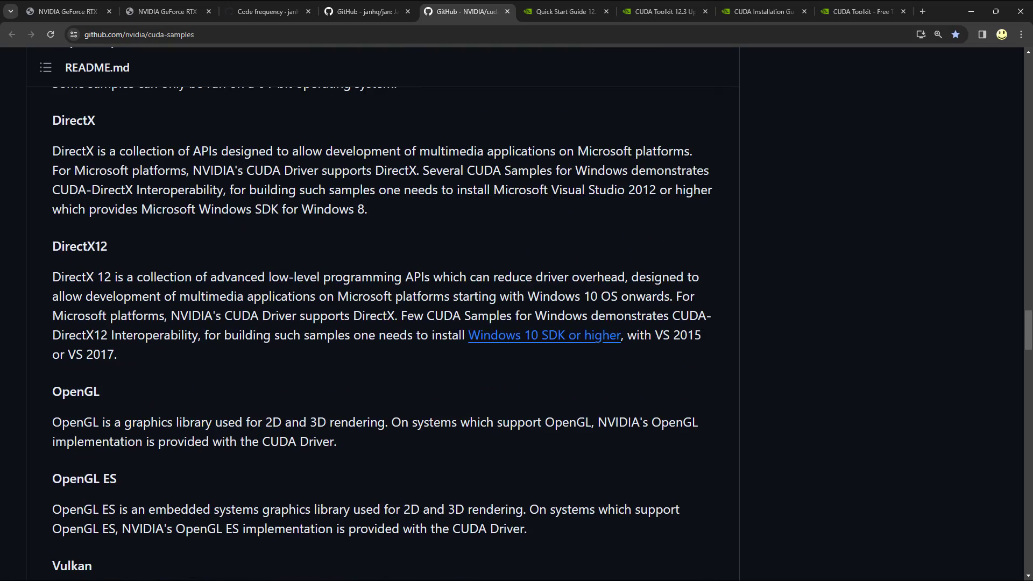
scroll(376, 322, down, 6)
scroll(350, 297, down, 5)
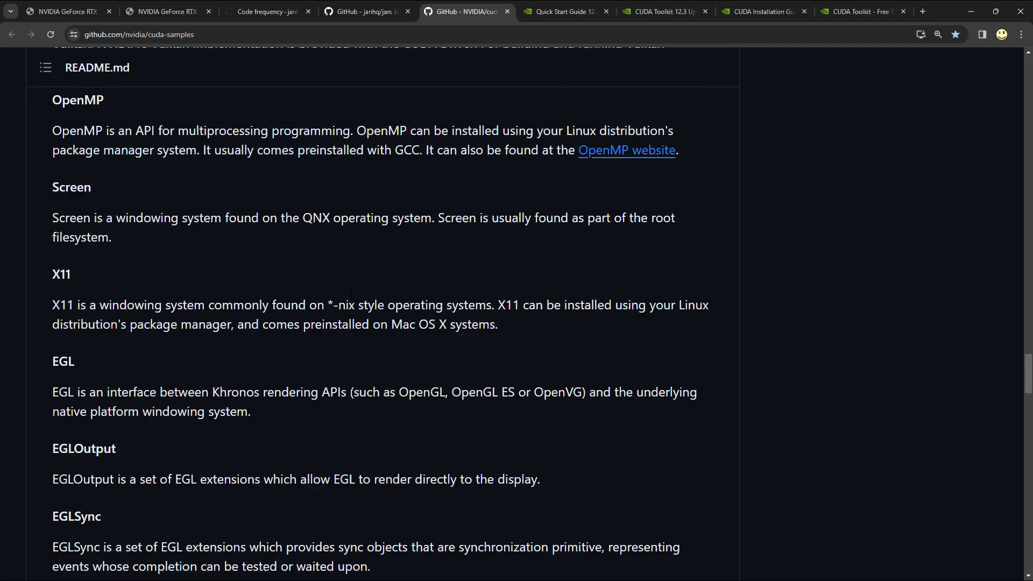
scroll(351, 297, down, 10)
scroll(350, 297, down, 4)
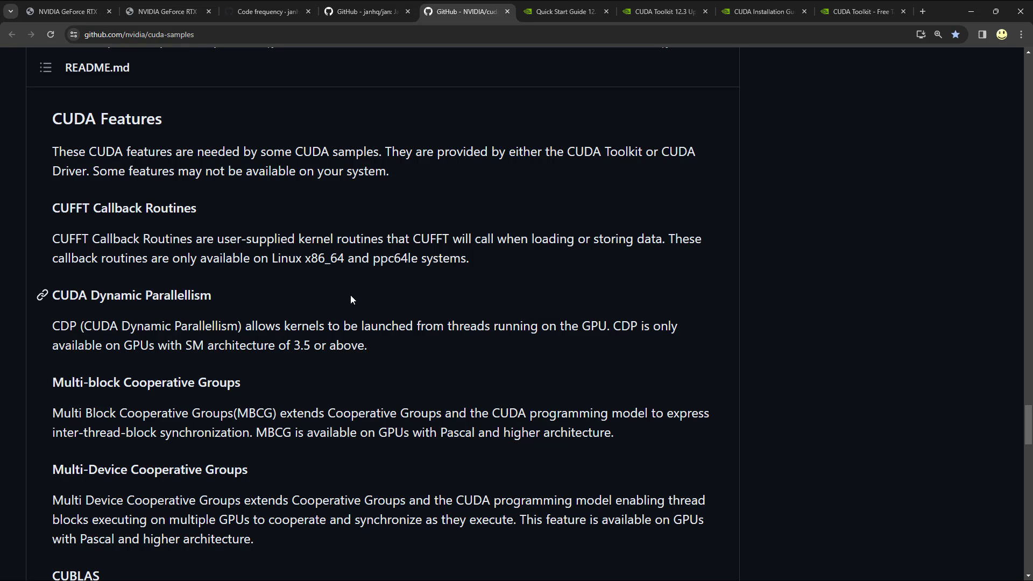
scroll(350, 299, down, 4)
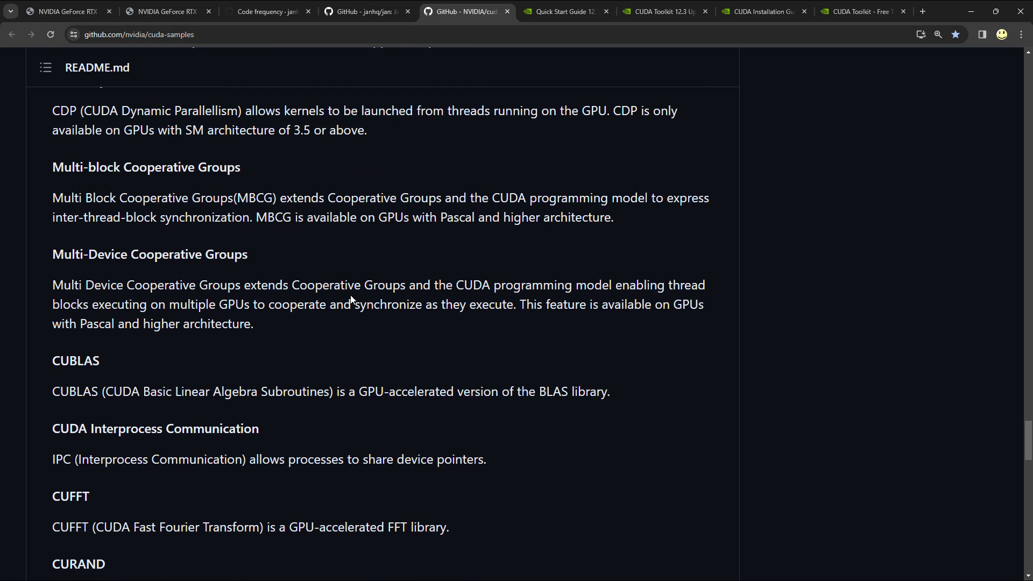
scroll(353, 290, down, 4)
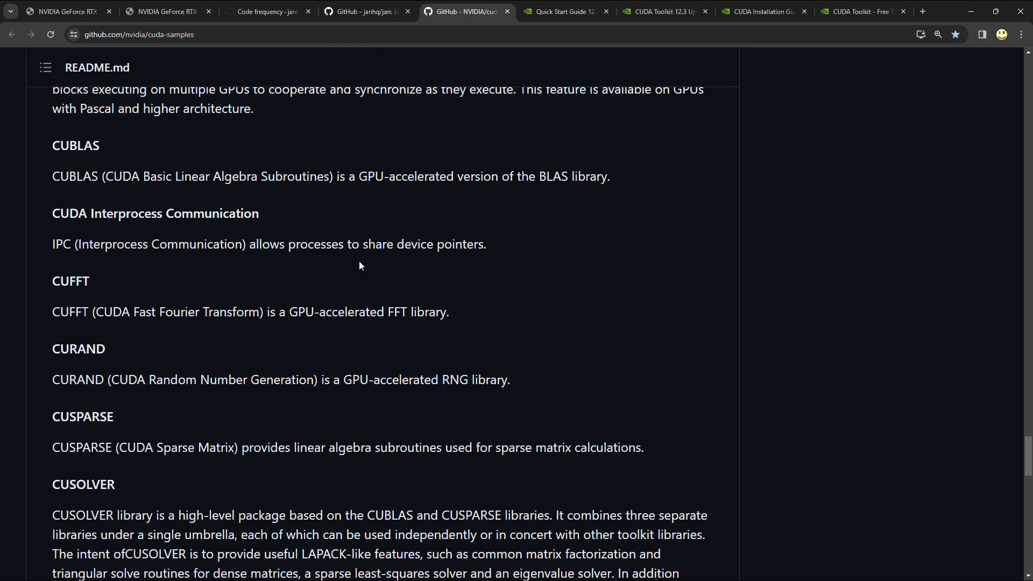
click(505, 11)
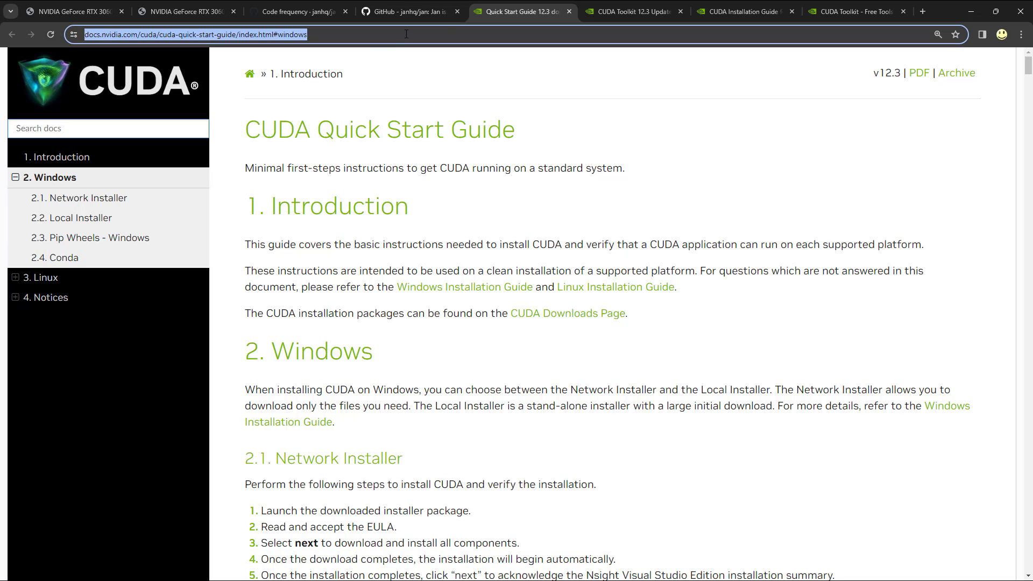
Revisit the janhq/jan repository page, and close the CUDA Toolkit 12.3 Update 2 Downloads page
click(409, 13)
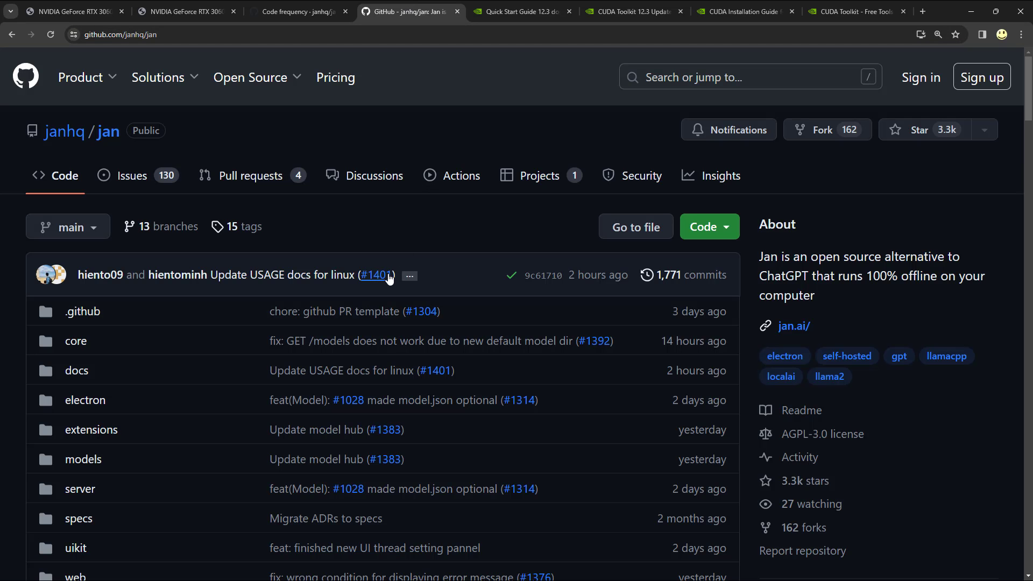
mouse_move(385, 275)
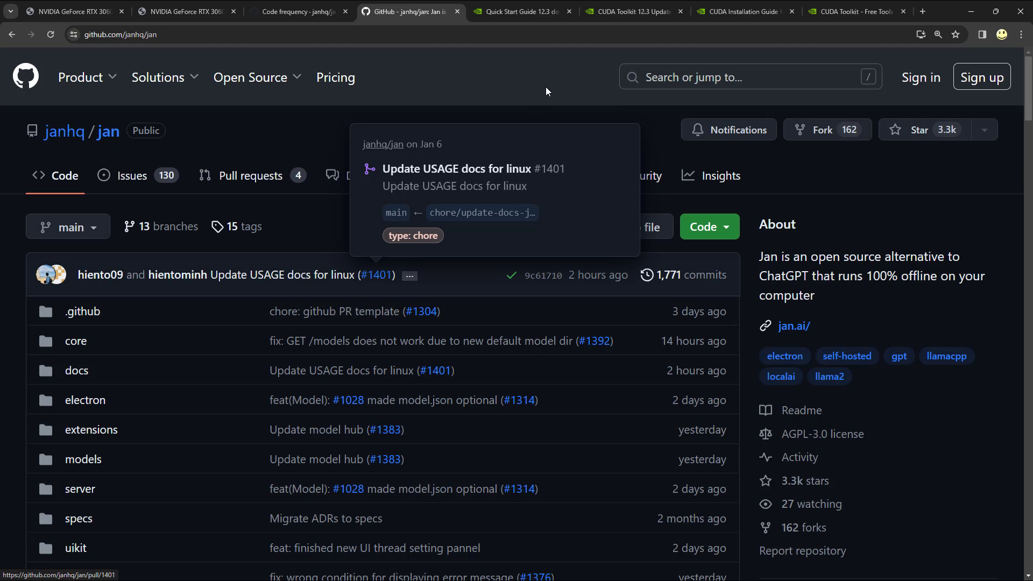
click(619, 11)
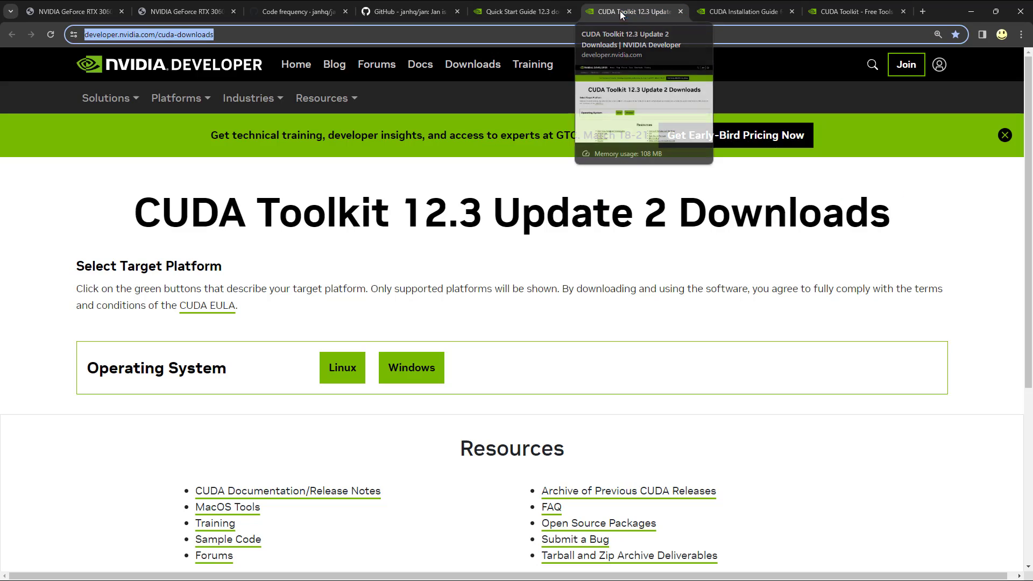
click(681, 11)
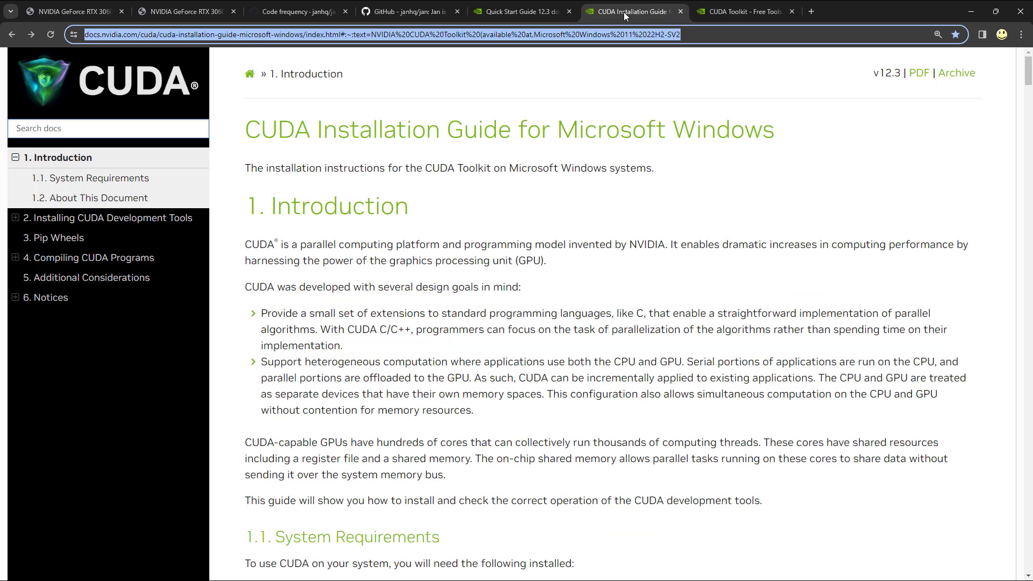
Bring up the CUDA Toolkit page, highlight its introduction, "desktop workstations" and the toolkit contents in turn, and clear the highlight
click(722, 11)
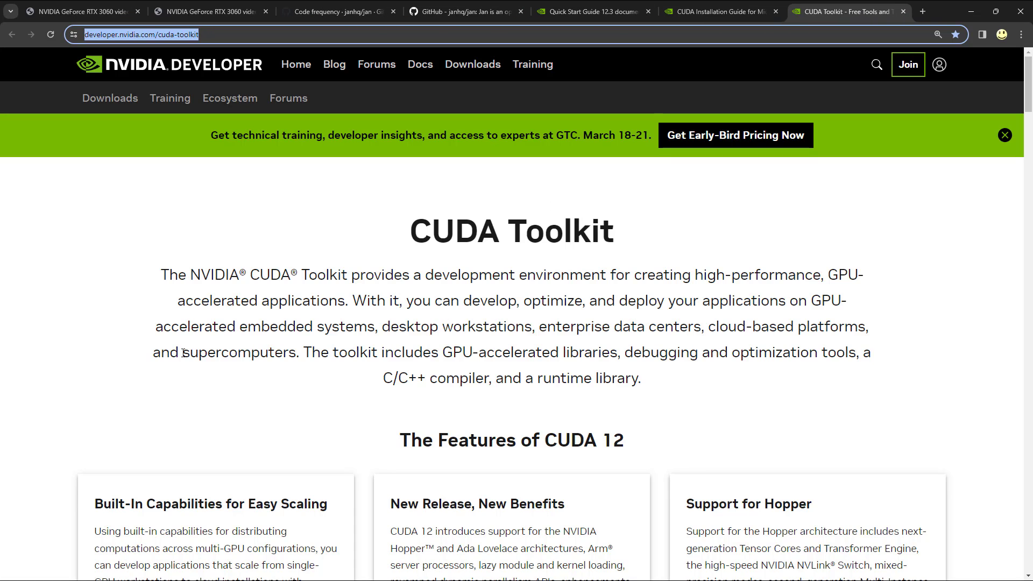
drag(163, 268, 670, 394)
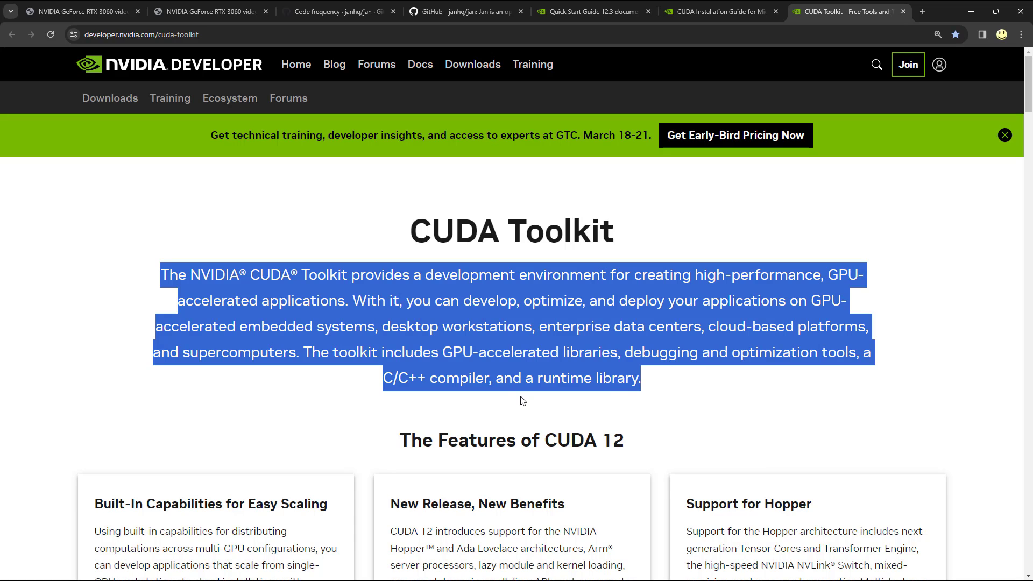
click(239, 330)
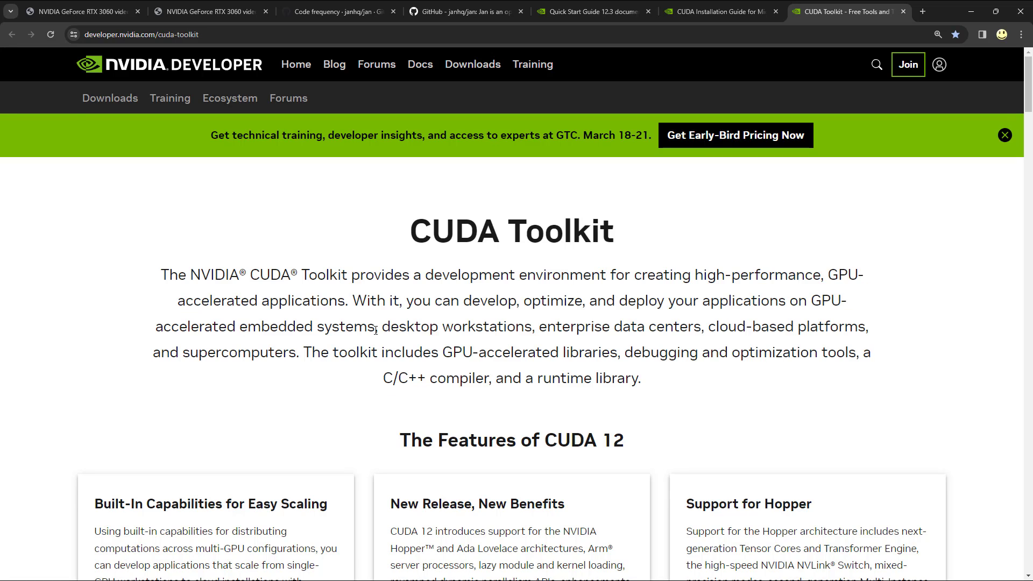
drag(378, 329, 533, 327)
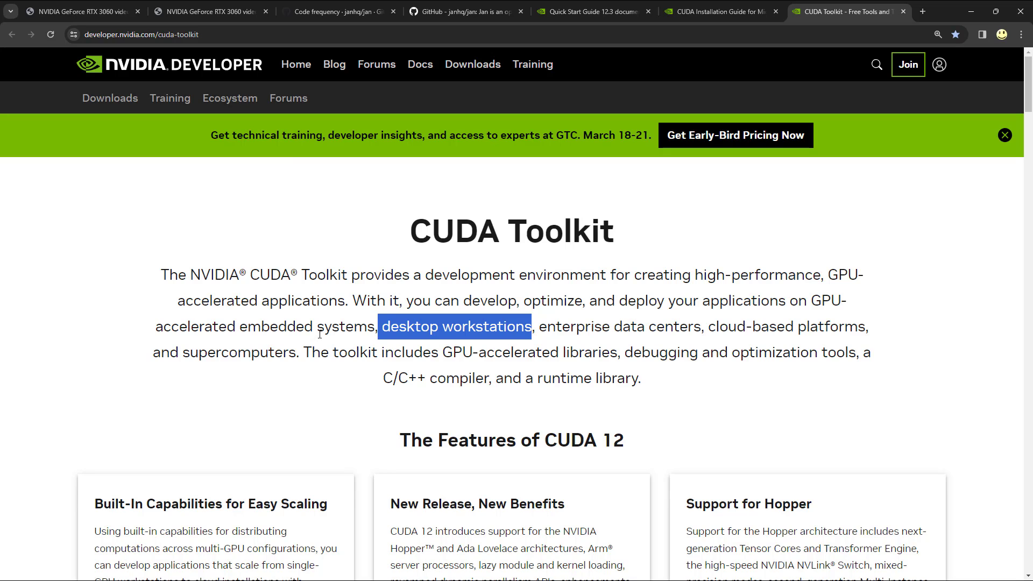
drag(152, 352, 640, 397)
scroll(344, 417, down, 2)
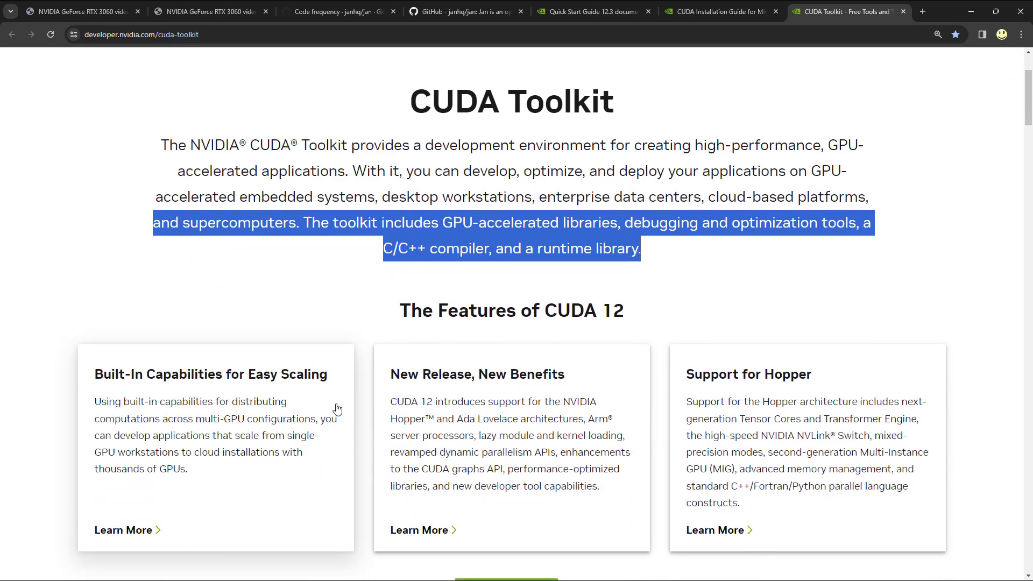
scroll(328, 414, down, 2)
click(307, 428)
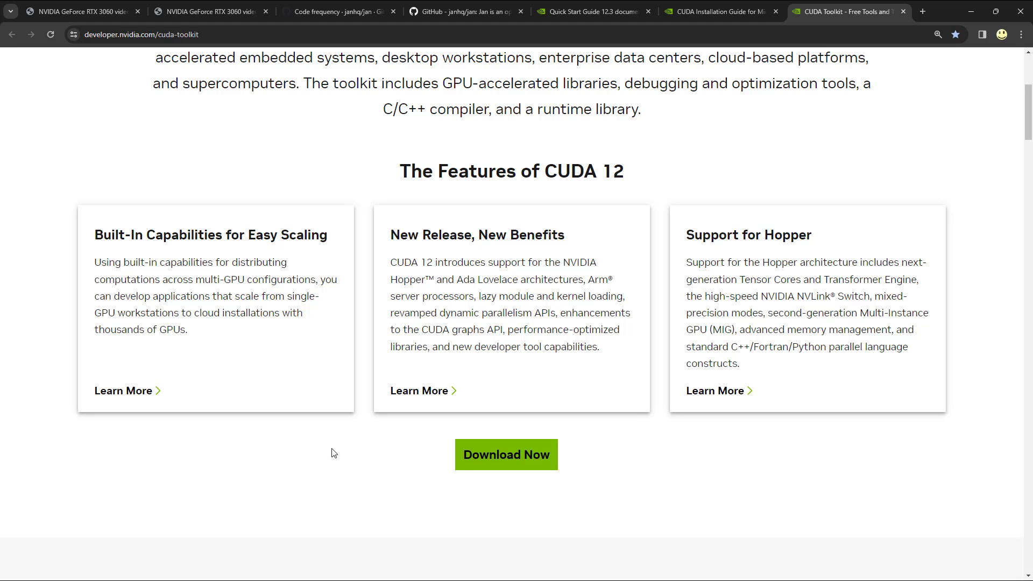
Review the CUDA Toolkit page's tutorials, webinars, CUDA Ecosystem, Featured Blogs, Latest News and Resources sections
scroll(331, 453, down, 8)
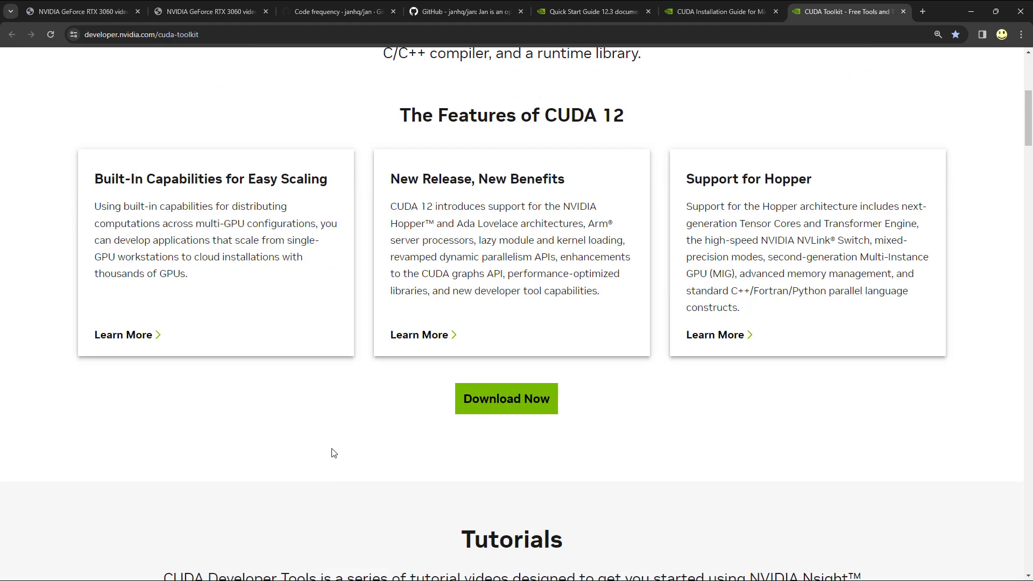
scroll(330, 449, down, 10)
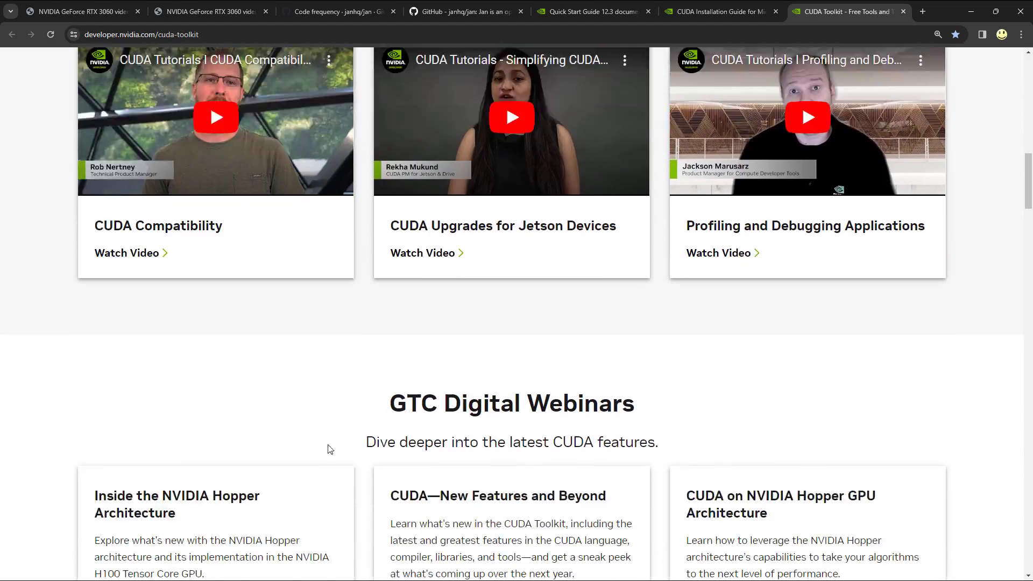
scroll(327, 442, down, 5)
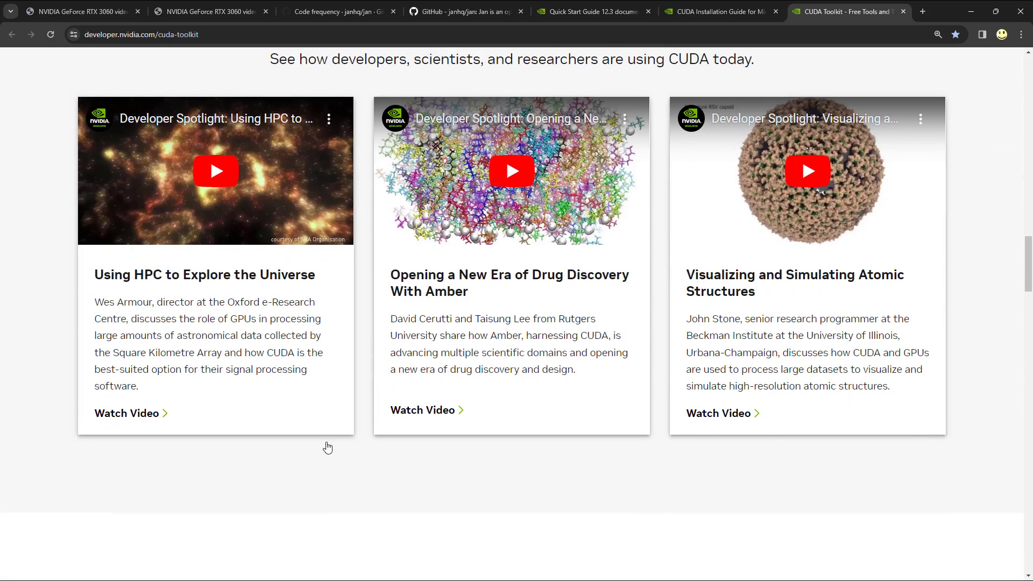
scroll(360, 476, down, 5)
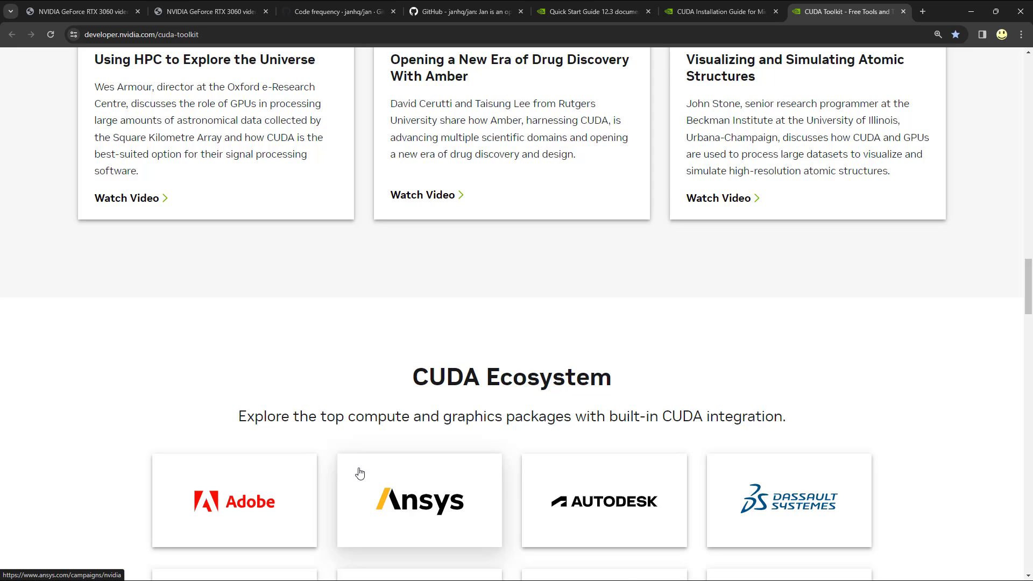
scroll(151, 419, down, 3)
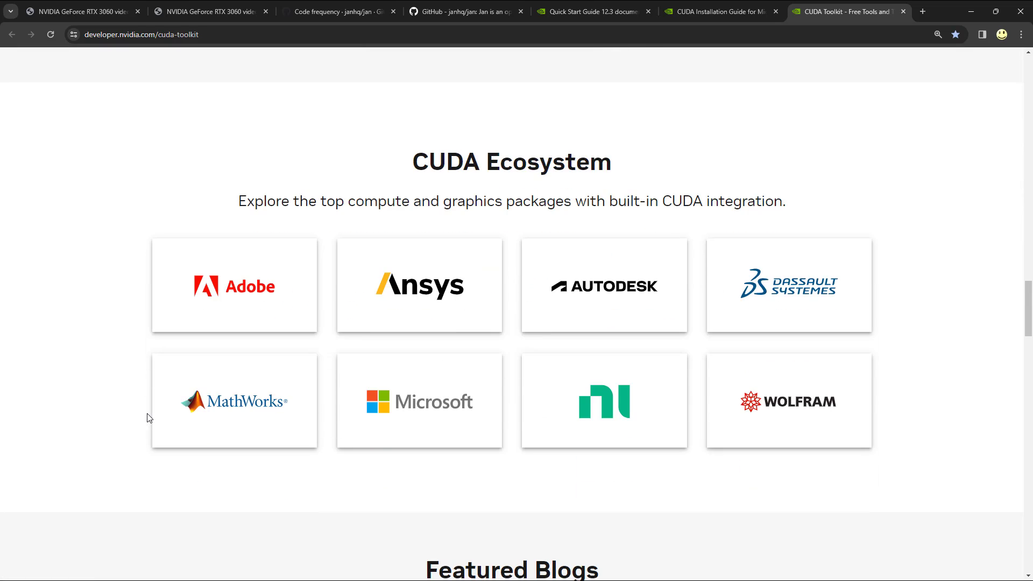
scroll(149, 418, down, 7)
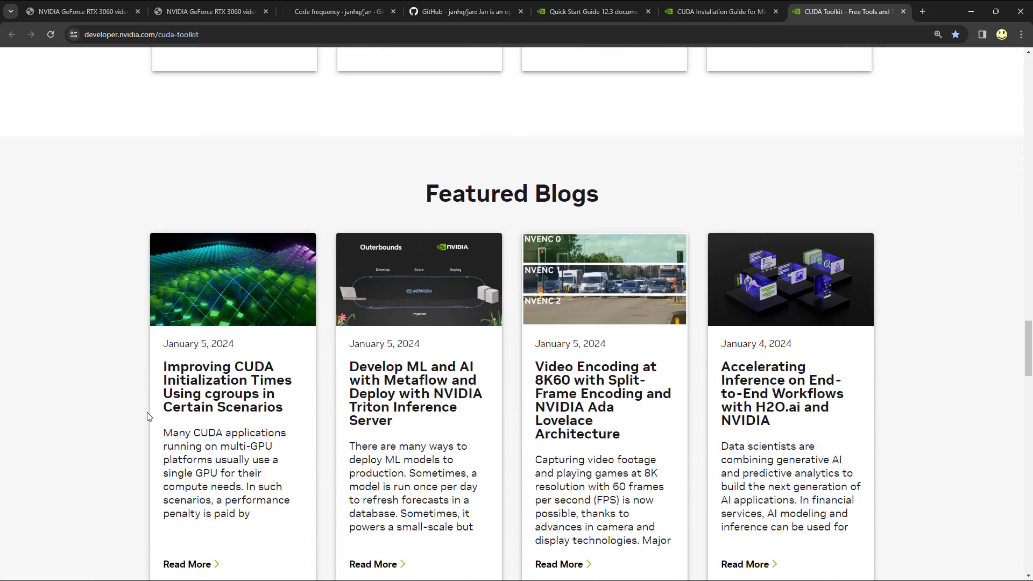
scroll(149, 417, down, 1)
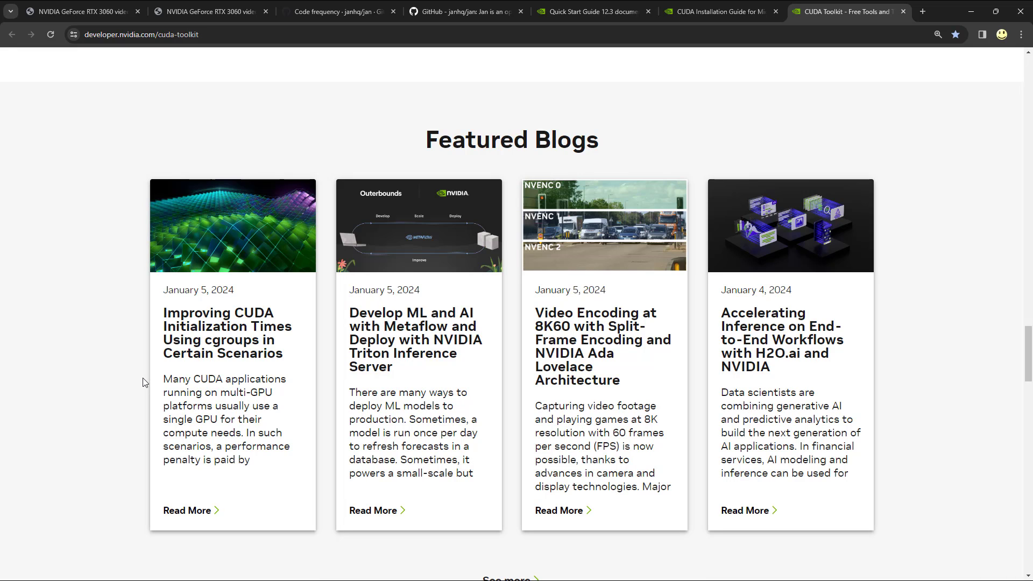
scroll(143, 382, down, 7)
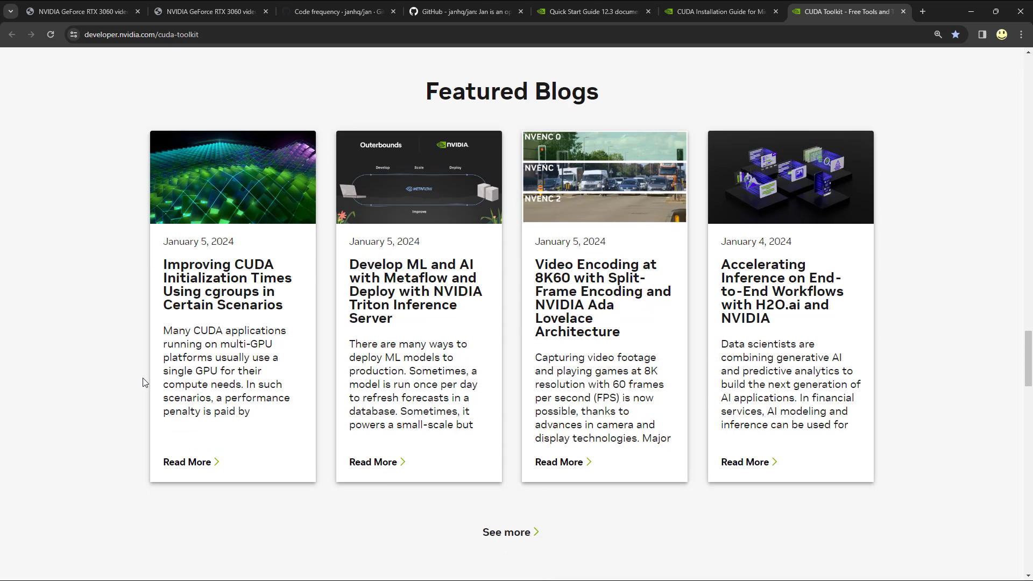
scroll(142, 381, down, 3)
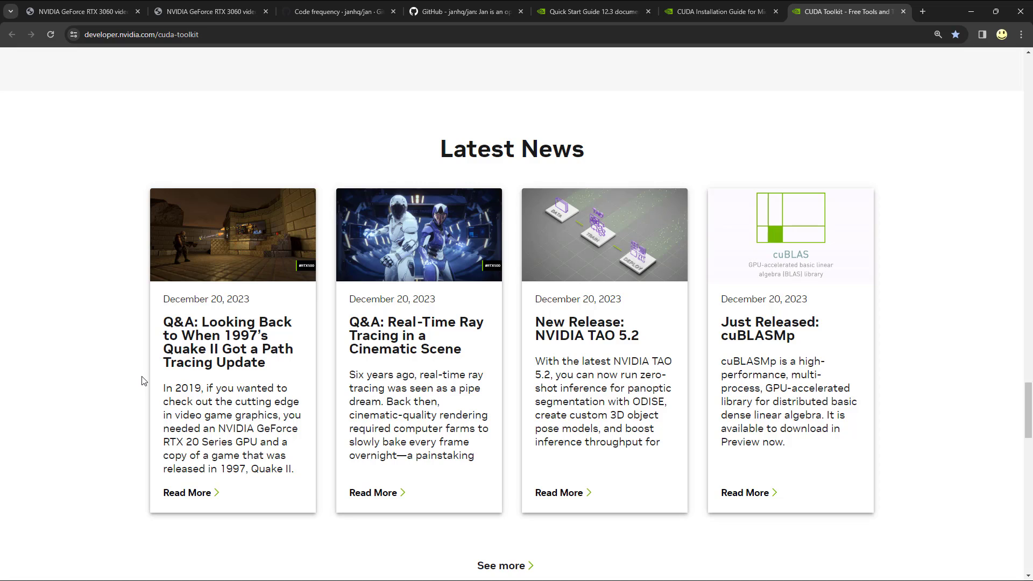
scroll(142, 381, down, 2)
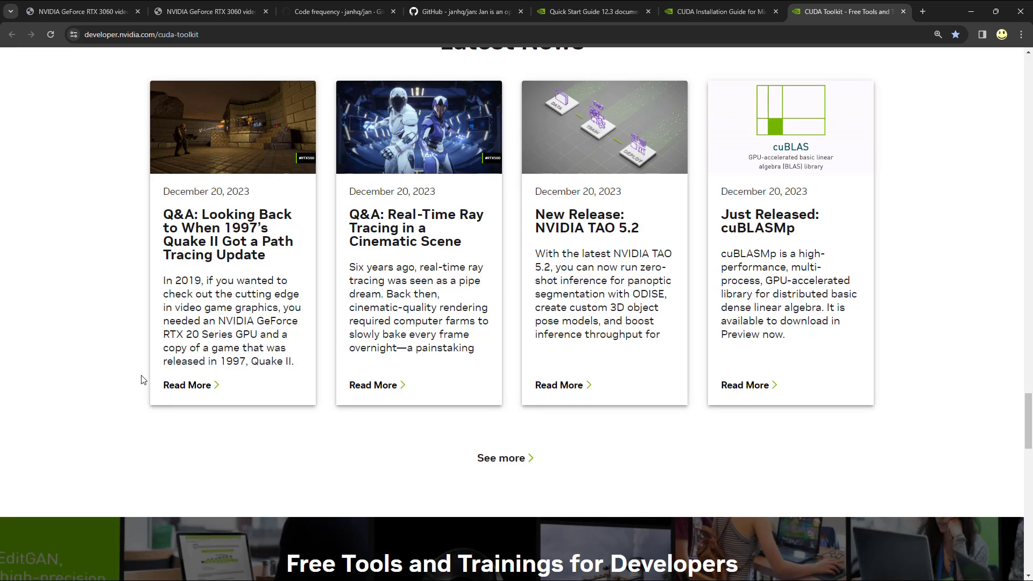
scroll(143, 379, down, 10)
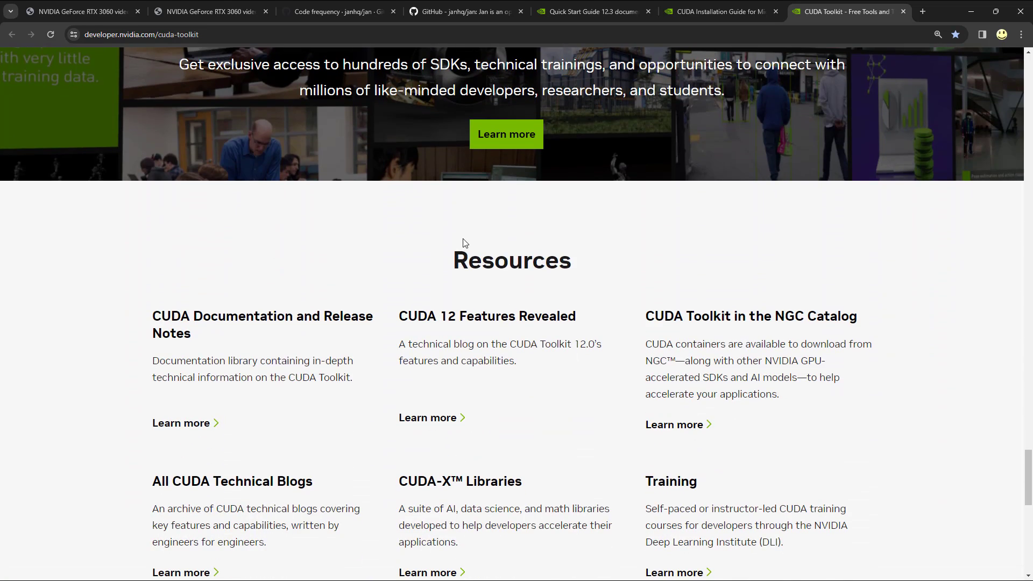
scroll(471, 250, down, 2)
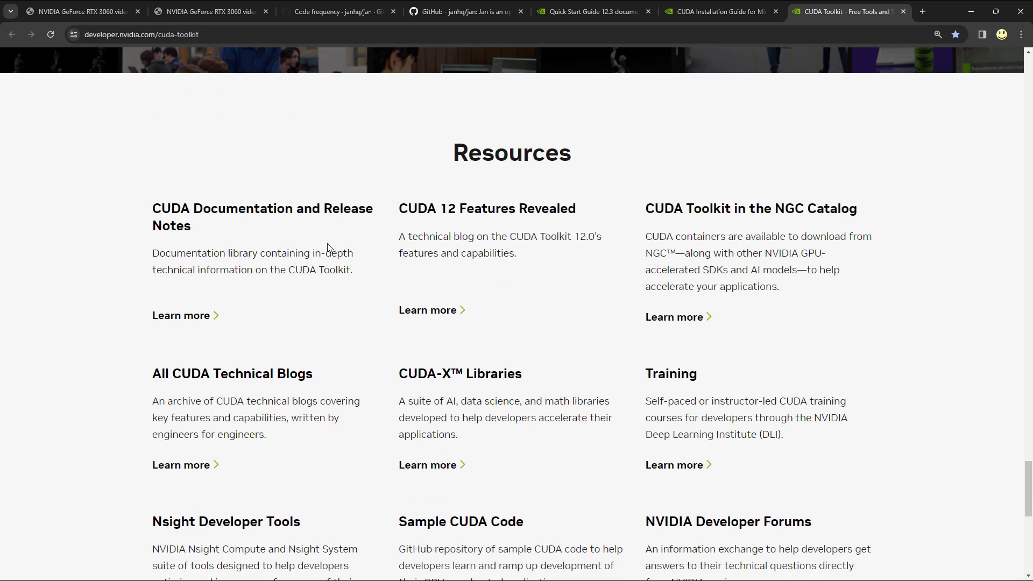
Return to the janhq/jan repository and review the README's introduction and supported hardware list
click(444, 9)
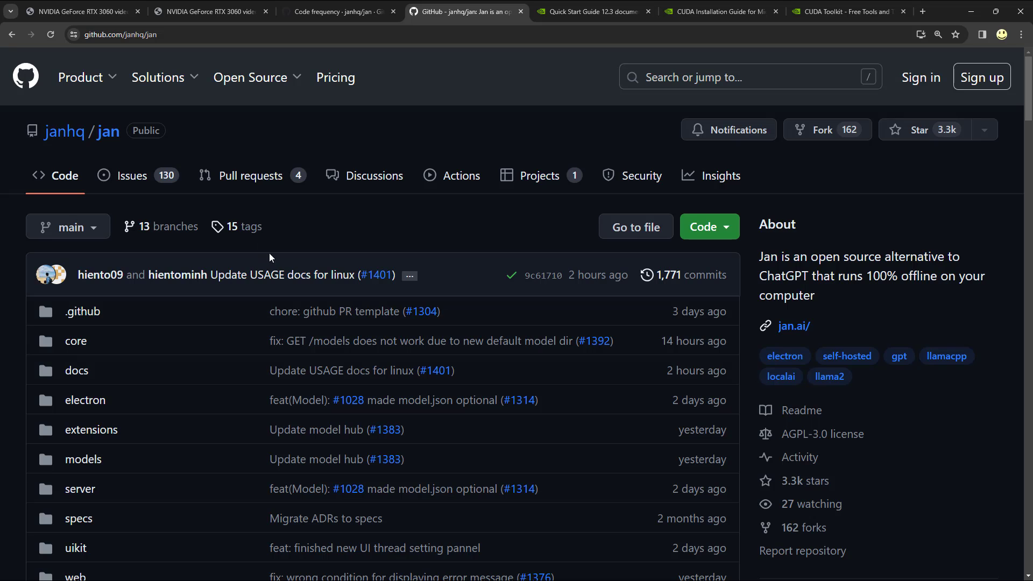
scroll(214, 261, down, 12)
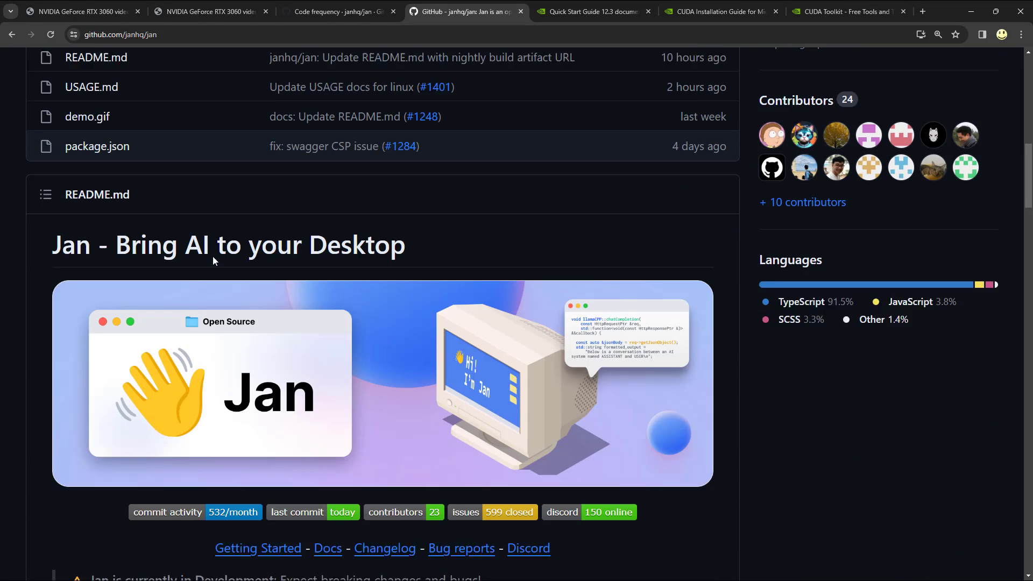
scroll(212, 256, down, 3)
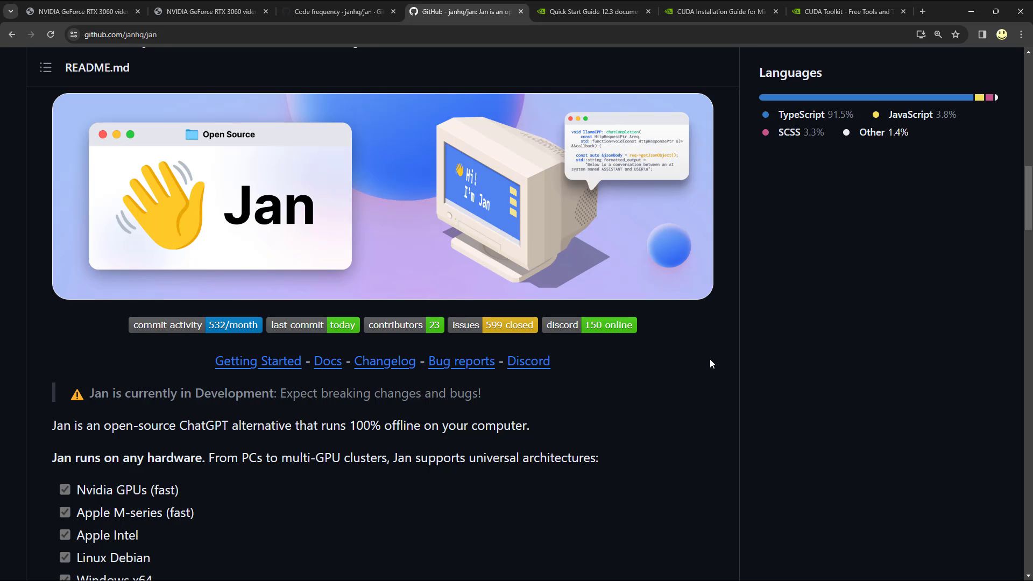
Check the README's supported hardware and Download table, highlight the Discord badge among the project badges, and clear the highlight
scroll(709, 360, down, 1)
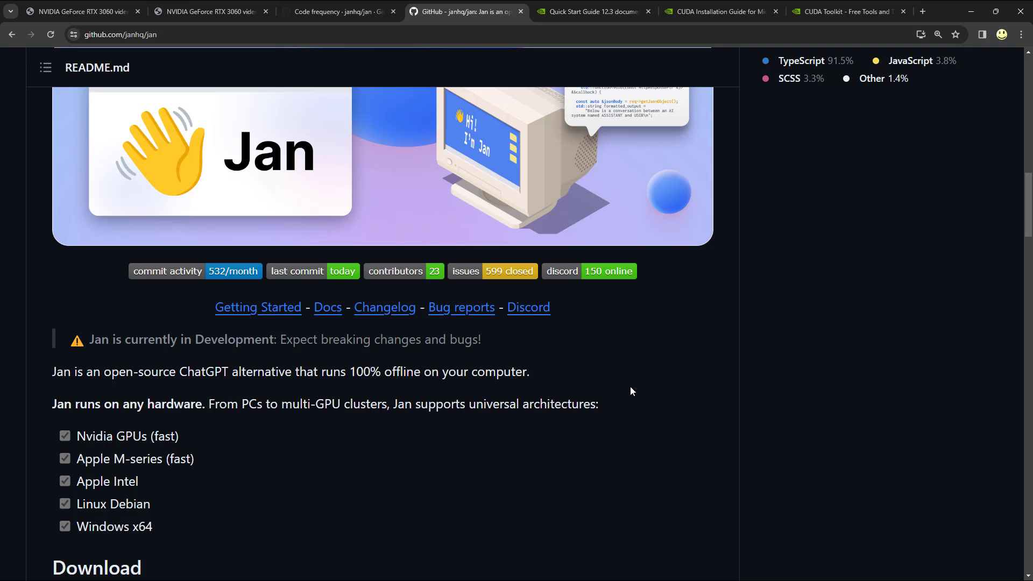
scroll(622, 385, down, 3)
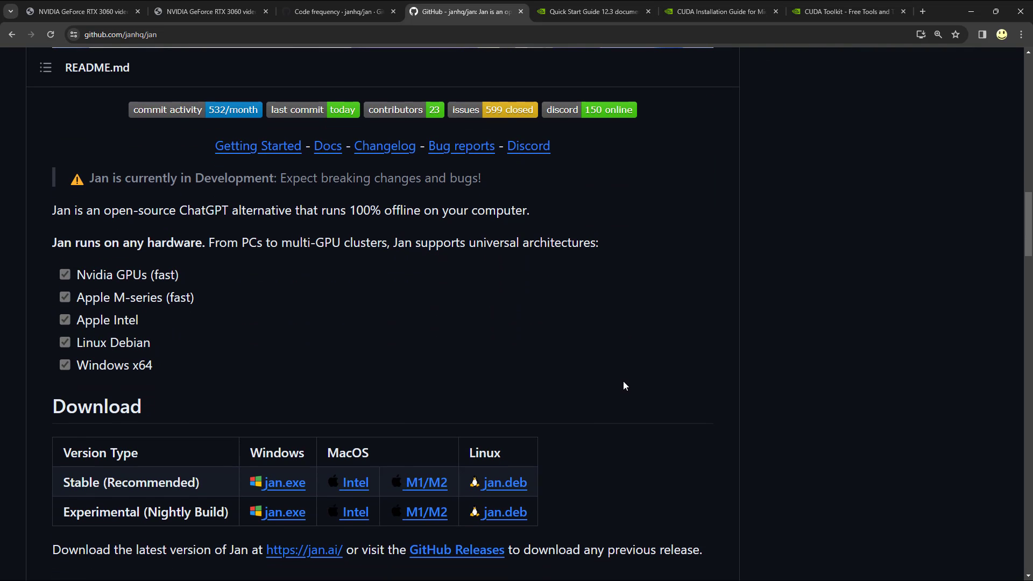
scroll(622, 385, up, 3)
drag(676, 278, 560, 275)
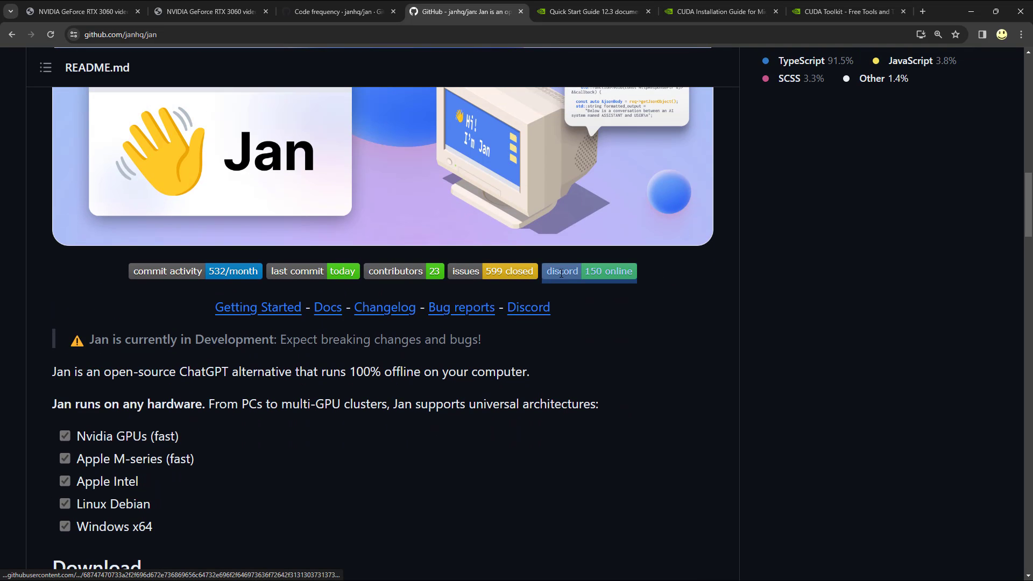
click(630, 370)
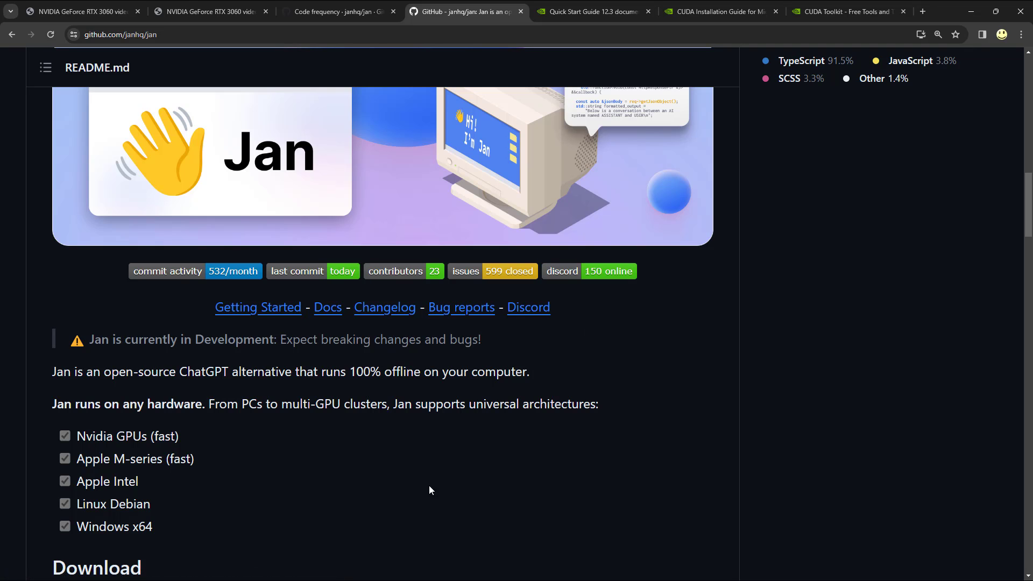
Review the README's Download, Demo, Quicklinks, Troubleshooting, Contributing and production build sections, and return to the README's heading
scroll(396, 480, down, 4)
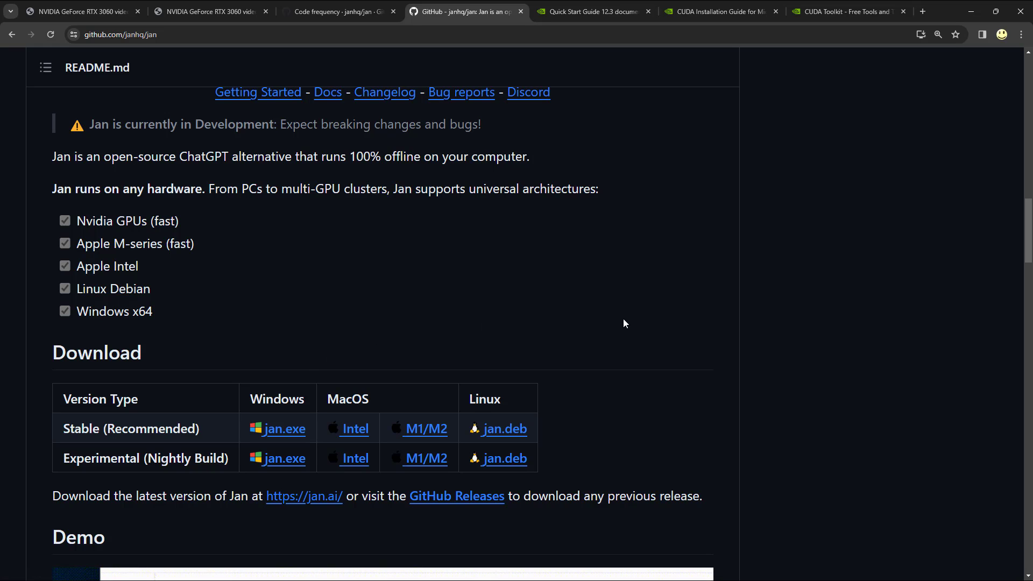
scroll(624, 322, down, 4)
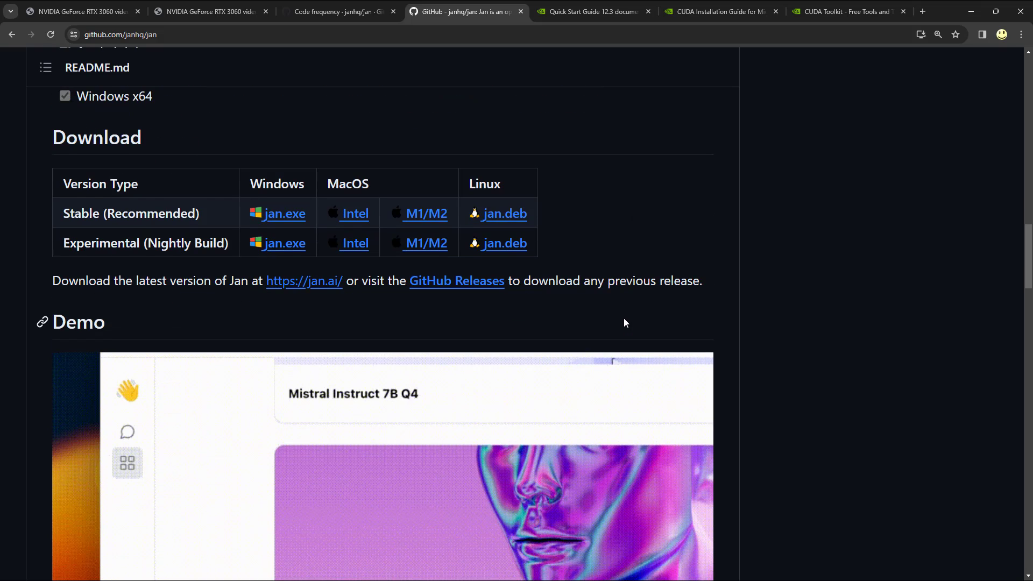
scroll(624, 323, down, 15)
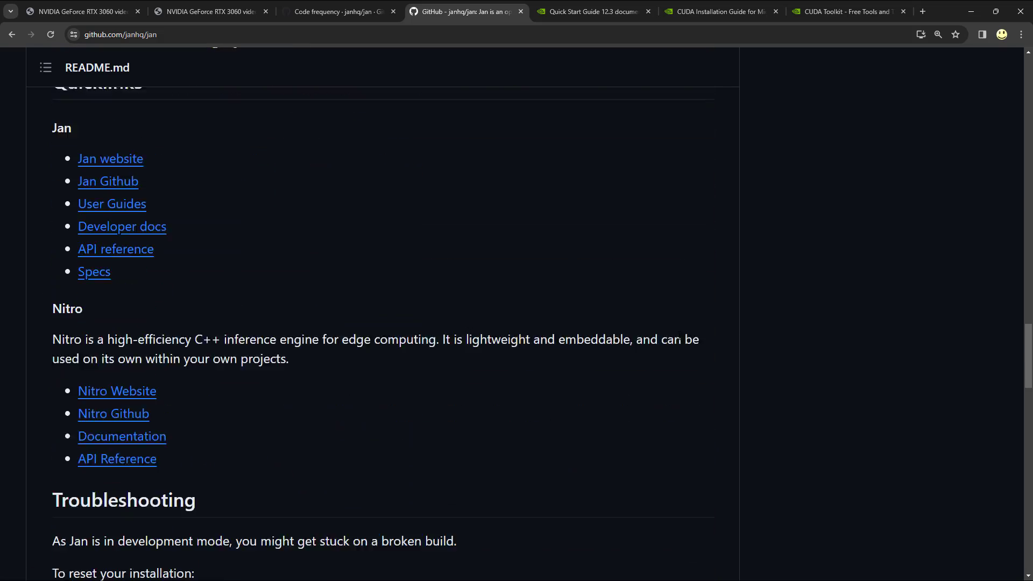
scroll(667, 338, down, 1)
scroll(650, 330, down, 9)
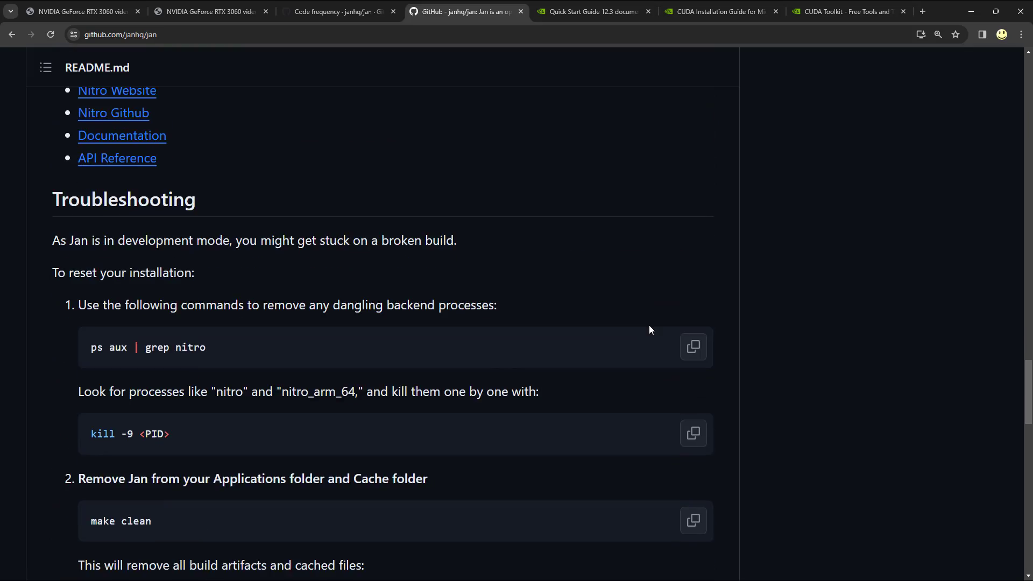
scroll(649, 328, down, 7)
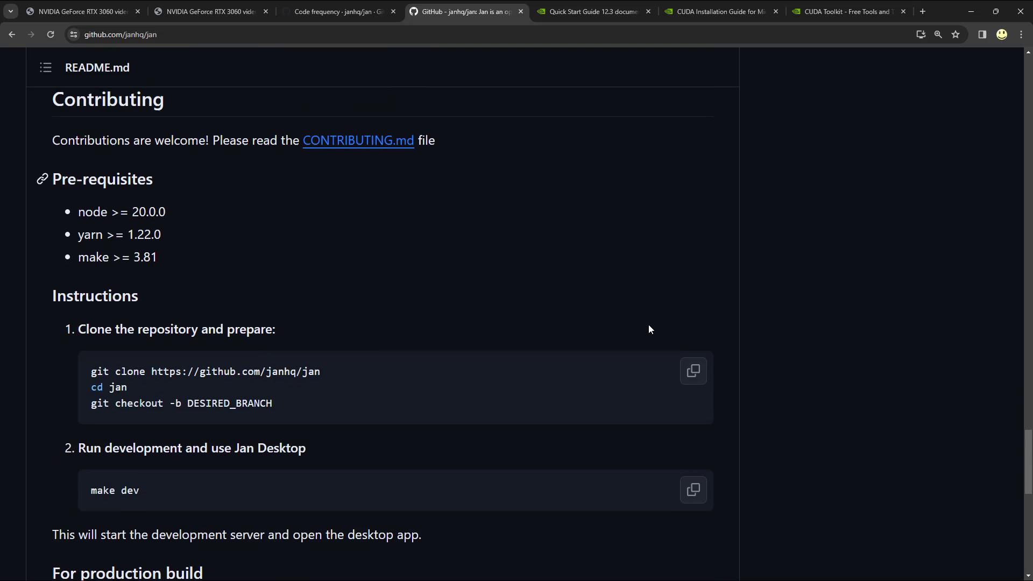
scroll(648, 329, down, 2)
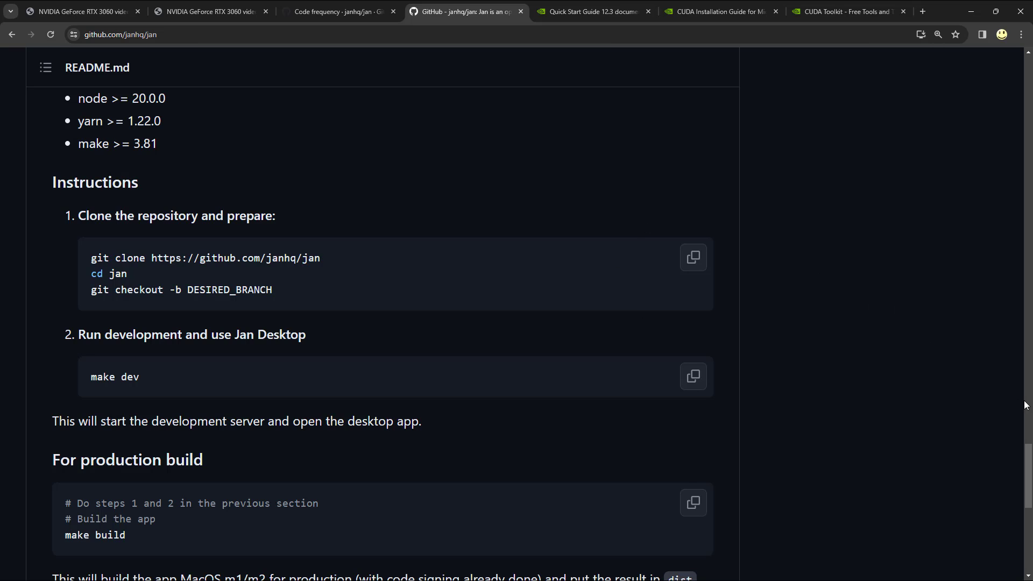
drag(1024, 498, 954, 185)
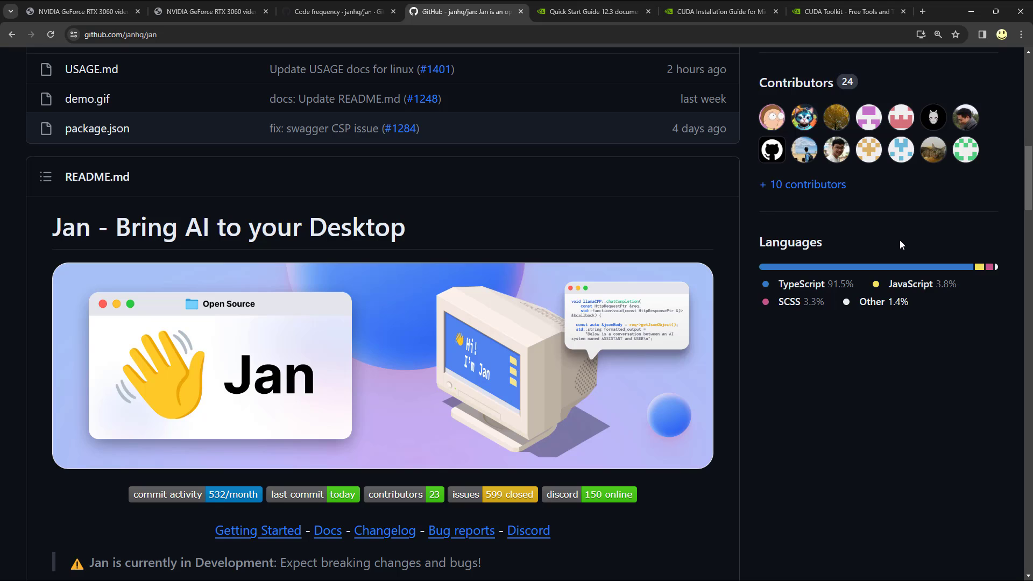